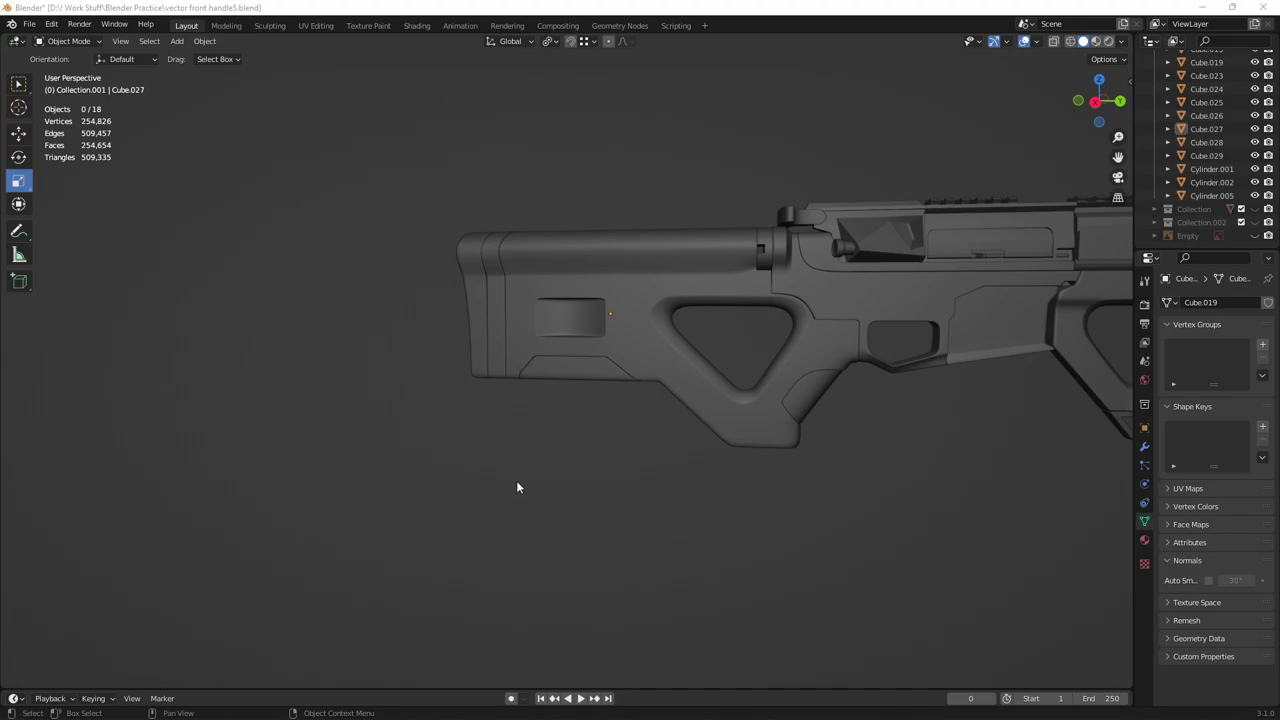
Step: Examine the rear stock's rectangular recess, trapezoidal lower panel and butt-end seams up close and from several angles
{"action": "scroll", "coordinate": [580, 362], "scroll_direction": "up", "scroll_amount": 5}
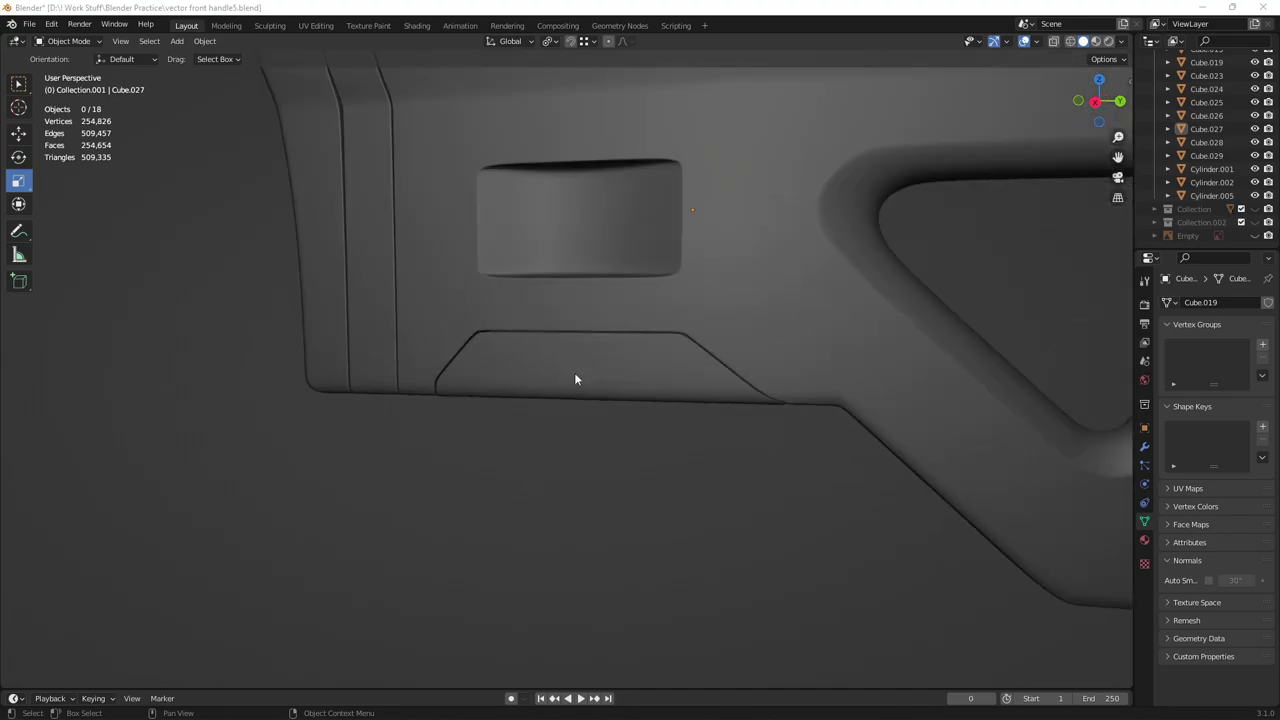
{"action": "middle_click_drag", "start_coordinate": [531, 383], "coordinate": [563, 374]}
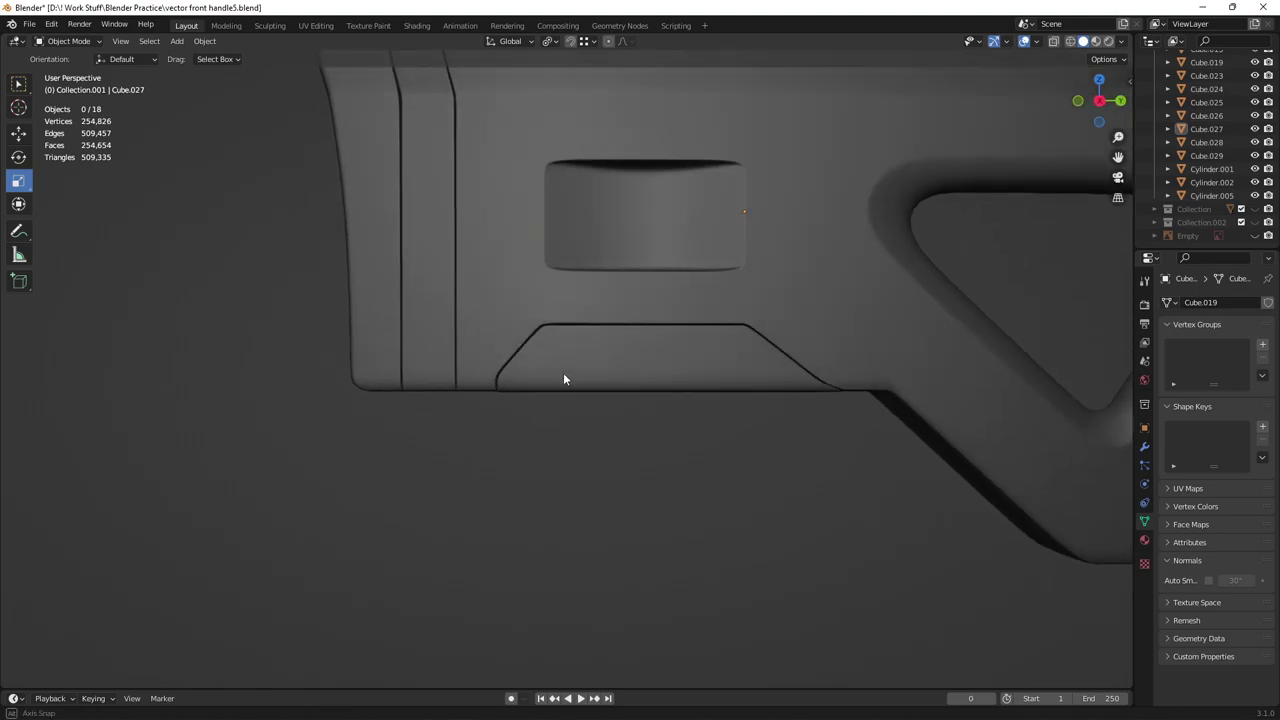
{"action": "middle_click_drag", "start_coordinate": [569, 314], "coordinate": [593, 394]}
{"action": "left_click", "coordinate": [486, 363]}
{"action": "scroll", "coordinate": [450, 379], "scroll_direction": "up", "scroll_amount": 4}
{"action": "left_click", "coordinate": [608, 531]}
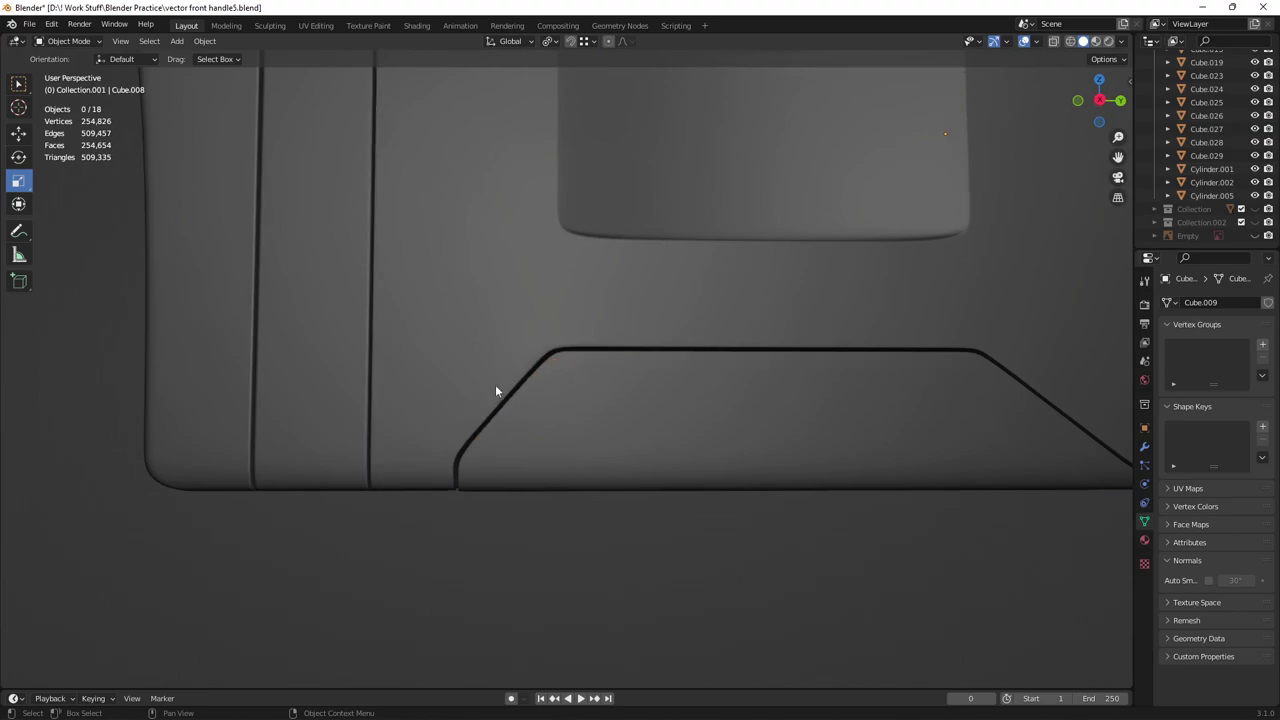
{"action": "scroll", "coordinate": [530, 373], "scroll_direction": "down", "scroll_amount": 5}
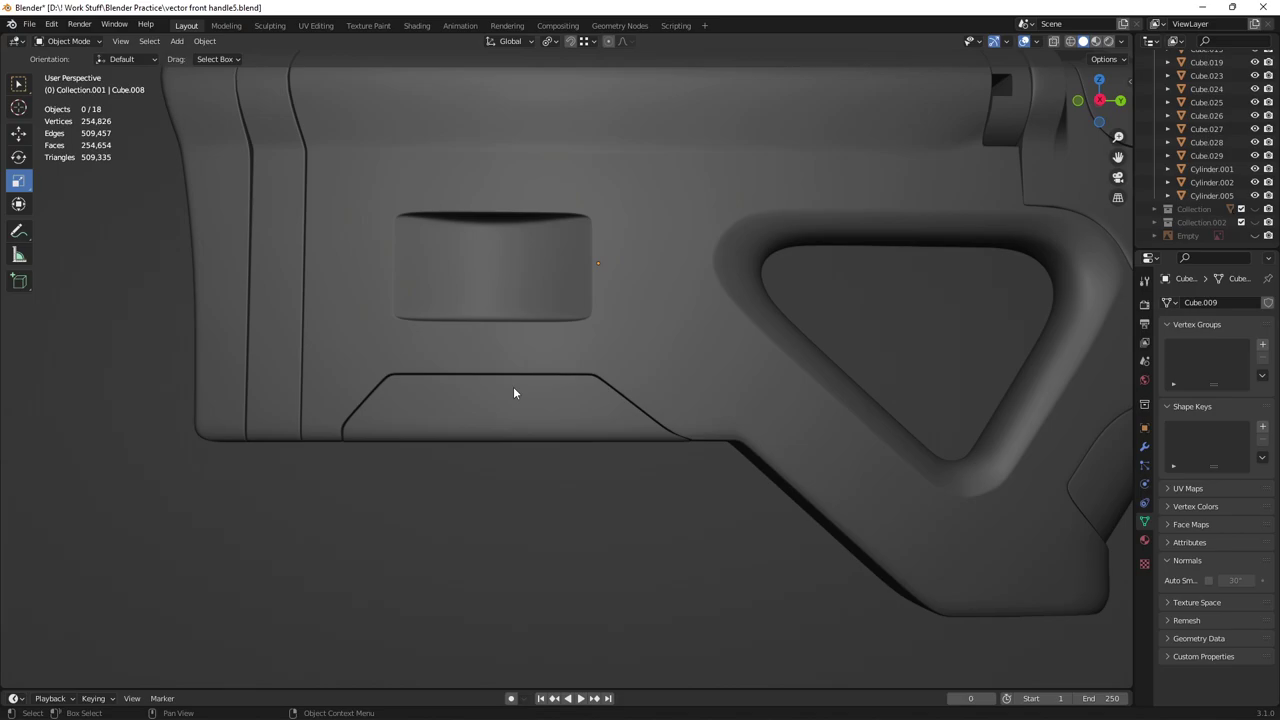
{"action": "scroll", "coordinate": [514, 392], "scroll_direction": "down", "scroll_amount": 4}
{"action": "scroll", "coordinate": [648, 397], "scroll_direction": "down", "scroll_amount": 4}
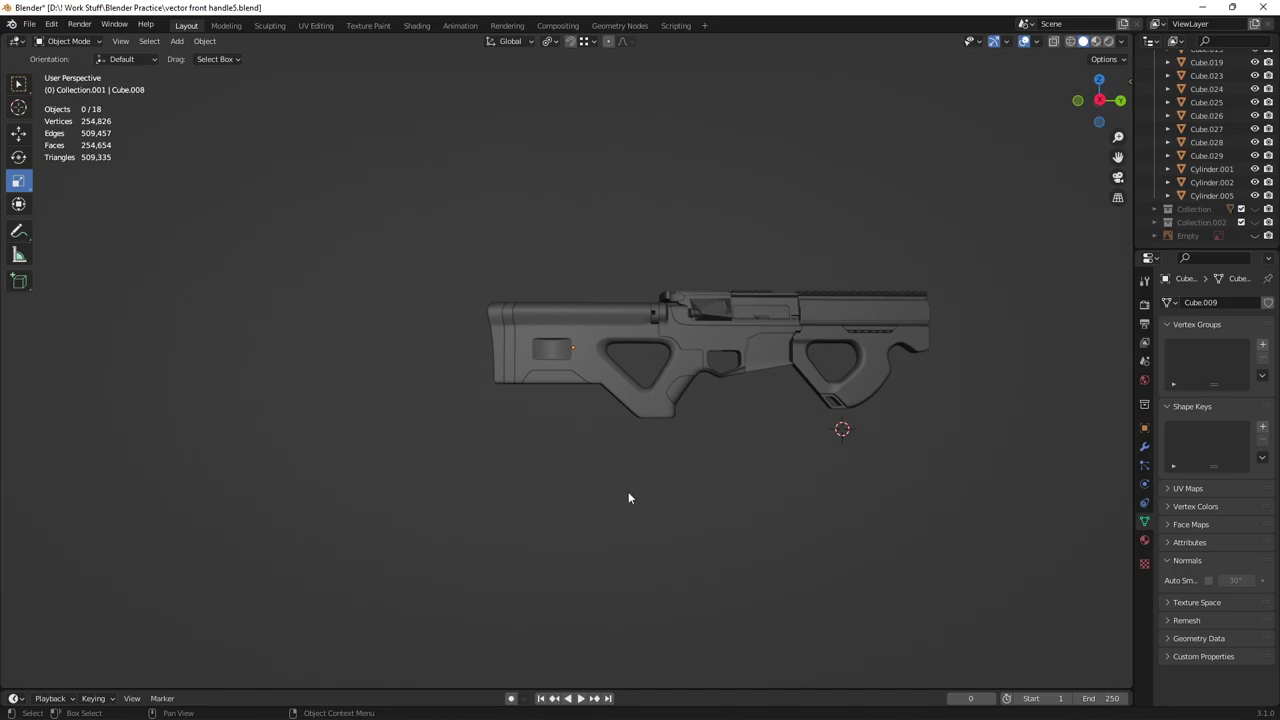
{"action": "scroll", "coordinate": [523, 356], "scroll_direction": "up", "scroll_amount": 2}
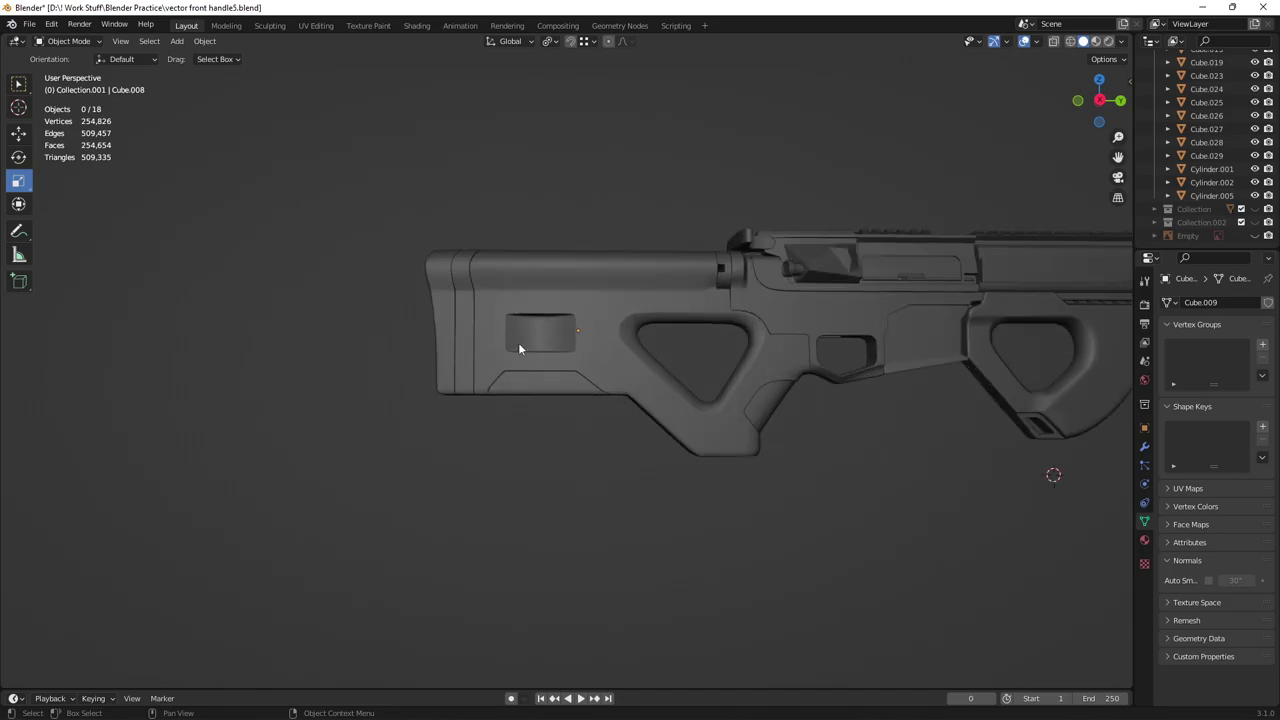
{"action": "middle_click_drag", "start_coordinate": [601, 346], "coordinate": [508, 313]}
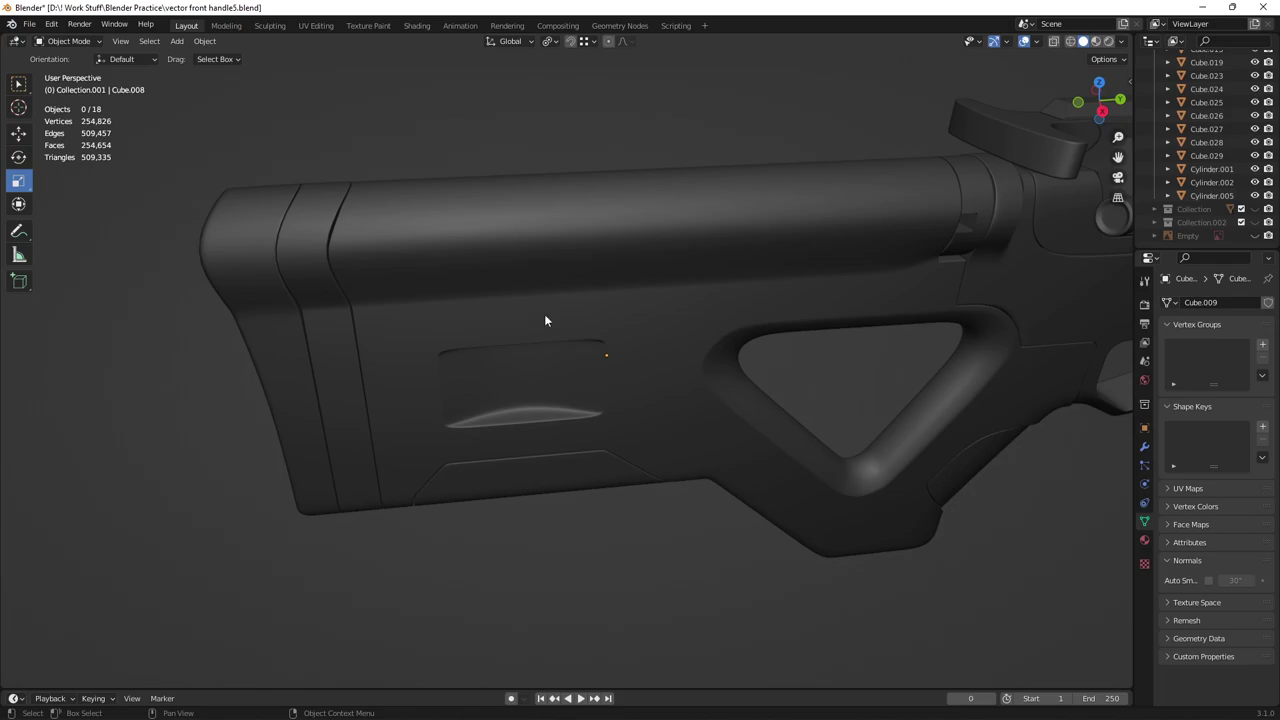
{"action": "middle_click_drag", "start_coordinate": [586, 245], "coordinate": [595, 477], "text": "ctrl"}
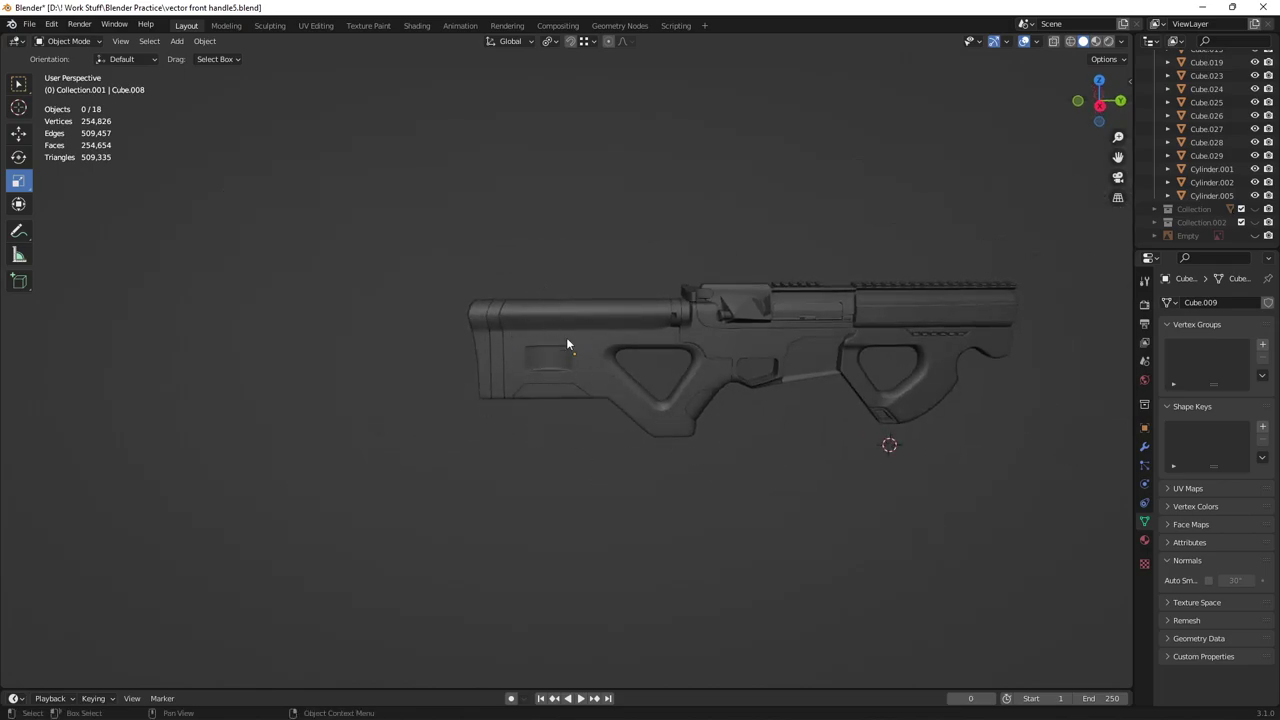
{"action": "scroll", "coordinate": [540, 340], "scroll_direction": "up", "scroll_amount": 5}
{"action": "scroll", "coordinate": [586, 335], "scroll_direction": "down", "scroll_amount": 6}
Step: Duplicate the main body of the rear stock in place by copying and pasting it
{"action": "left_click", "coordinate": [556, 370]}
{"action": "key", "text": "ctrl+c"}
{"action": "left_click", "coordinate": [597, 491]}
{"action": "key", "text": "ctrl+v"}
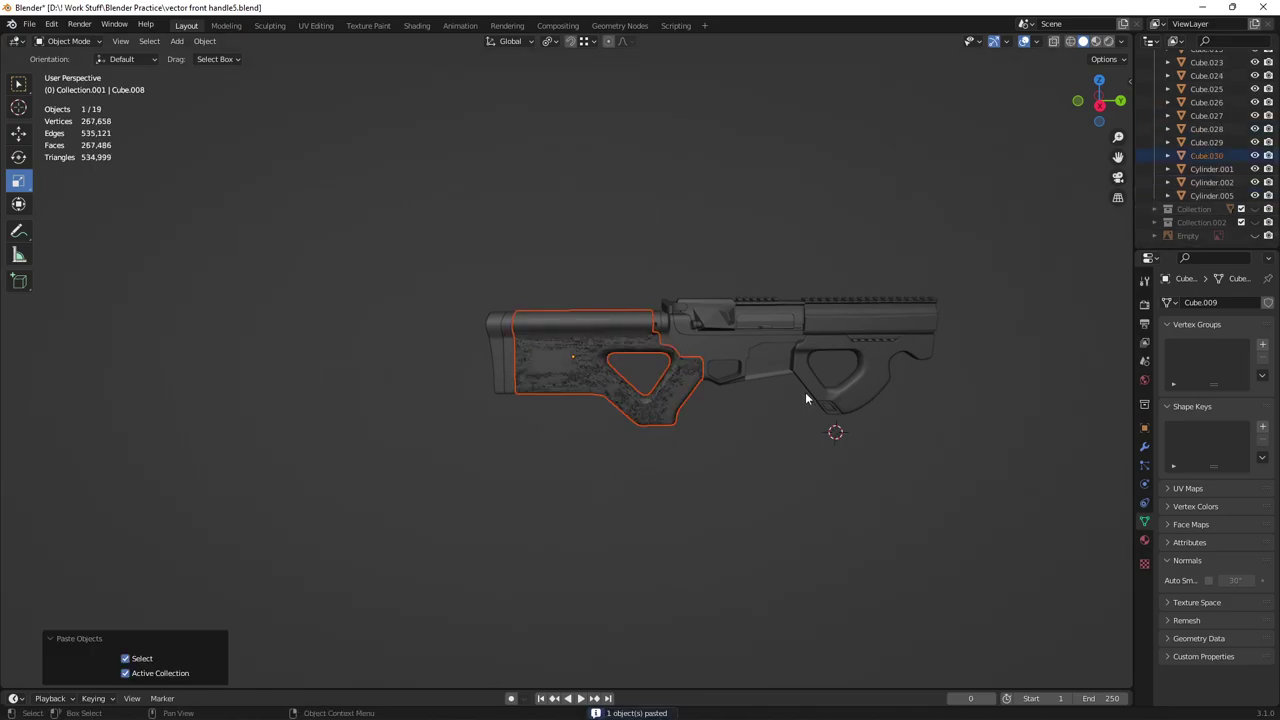
{"action": "key", "text": "KP_Divide"}
{"action": "key", "text": "alt+a"}
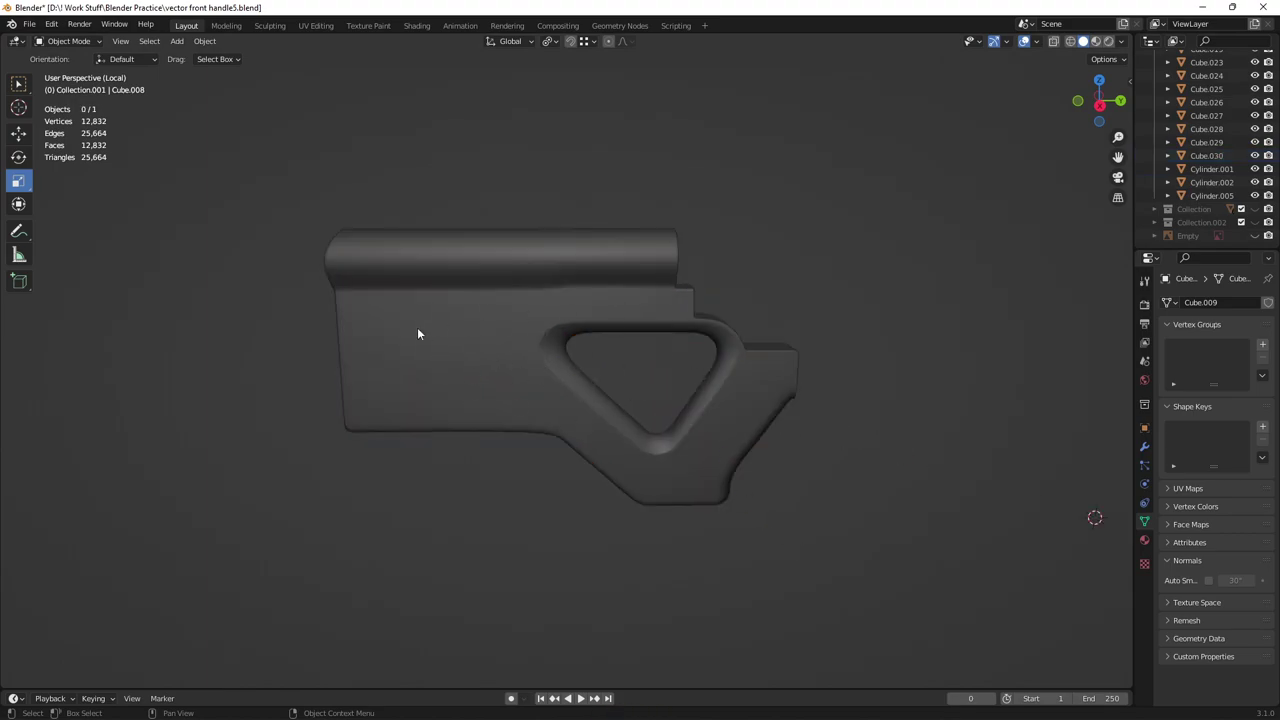
{"action": "scroll", "coordinate": [552, 423], "scroll_direction": "down", "scroll_amount": 3}
{"action": "mouse_move", "coordinate": [552, 423]}
{"action": "middle_mouse_down"}
{"action": "mouse_move", "coordinate": [271, 397]}
{"action": "mouse_move", "coordinate": [511, 400]}
{"action": "mouse_move", "coordinate": [575, 430]}
{"action": "middle_mouse_up"}
{"action": "key", "text": "alt+h"}
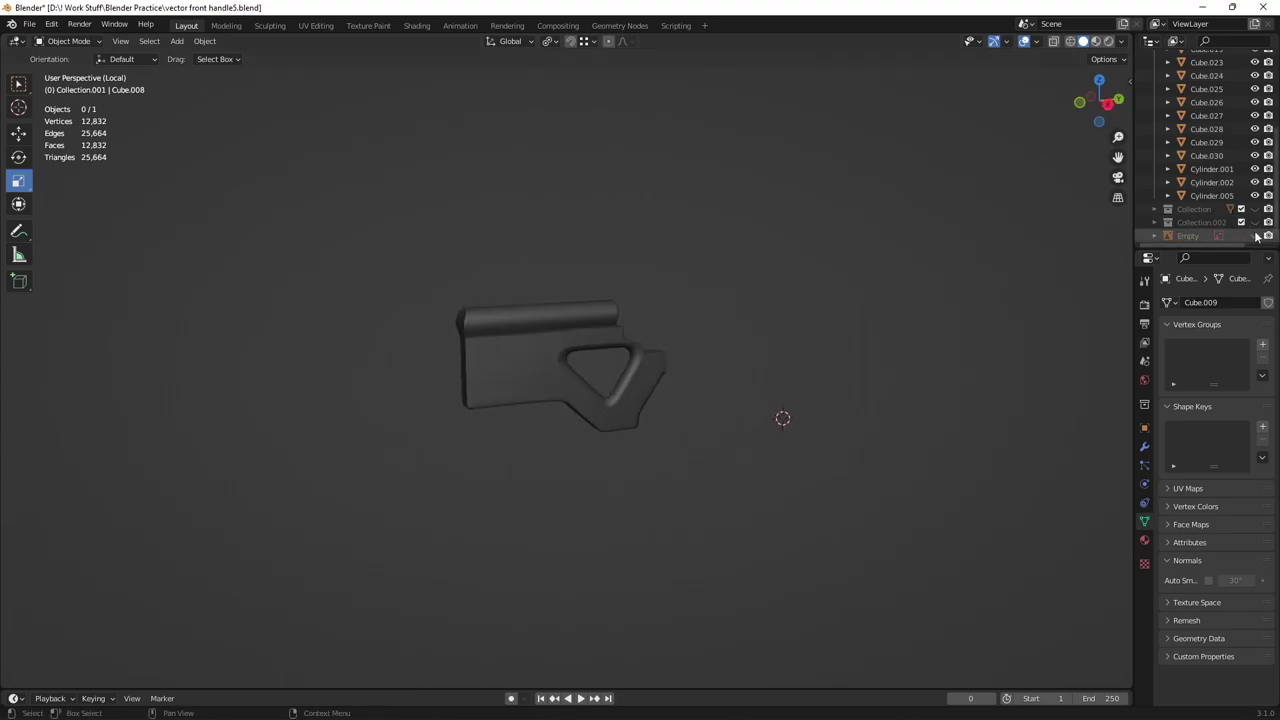
{"action": "key", "text": "KP_Divide"}
Step: Unhide the rifle reference photo and isolate it together with the pasted stock body in local view
{"action": "middle_click_drag", "start_coordinate": [714, 428], "coordinate": [620, 458]}
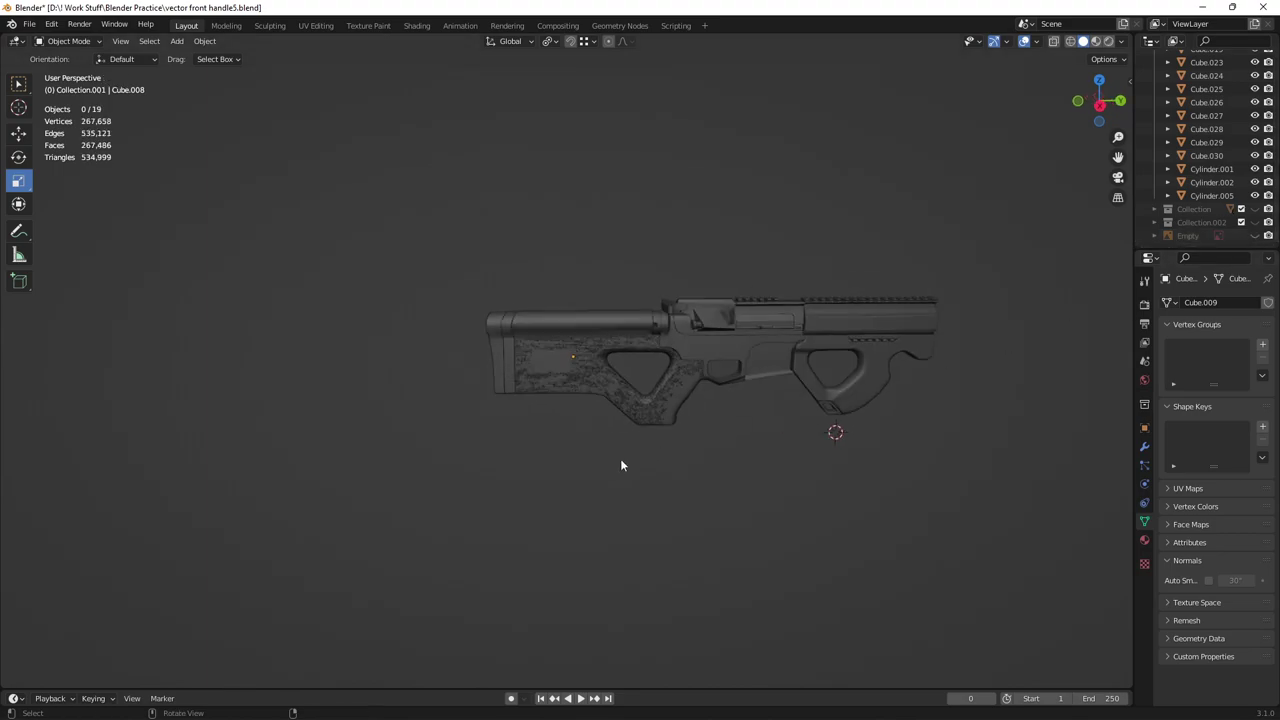
{"action": "key", "text": "alt+h"}
{"action": "left_click", "coordinate": [553, 362]}
{"action": "key", "text": "KP_Divide"}
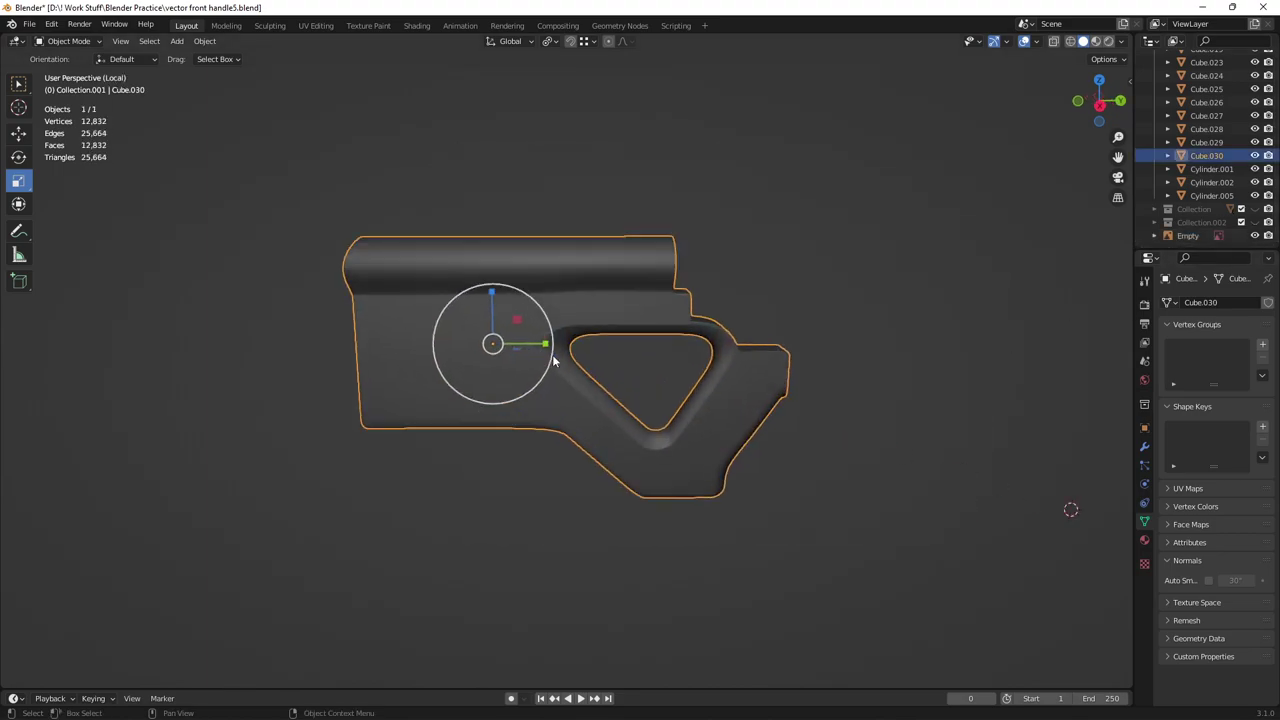
{"action": "key", "text": "KP_Divide"}
{"action": "left_click", "coordinate": [573, 545], "text": "shift"}
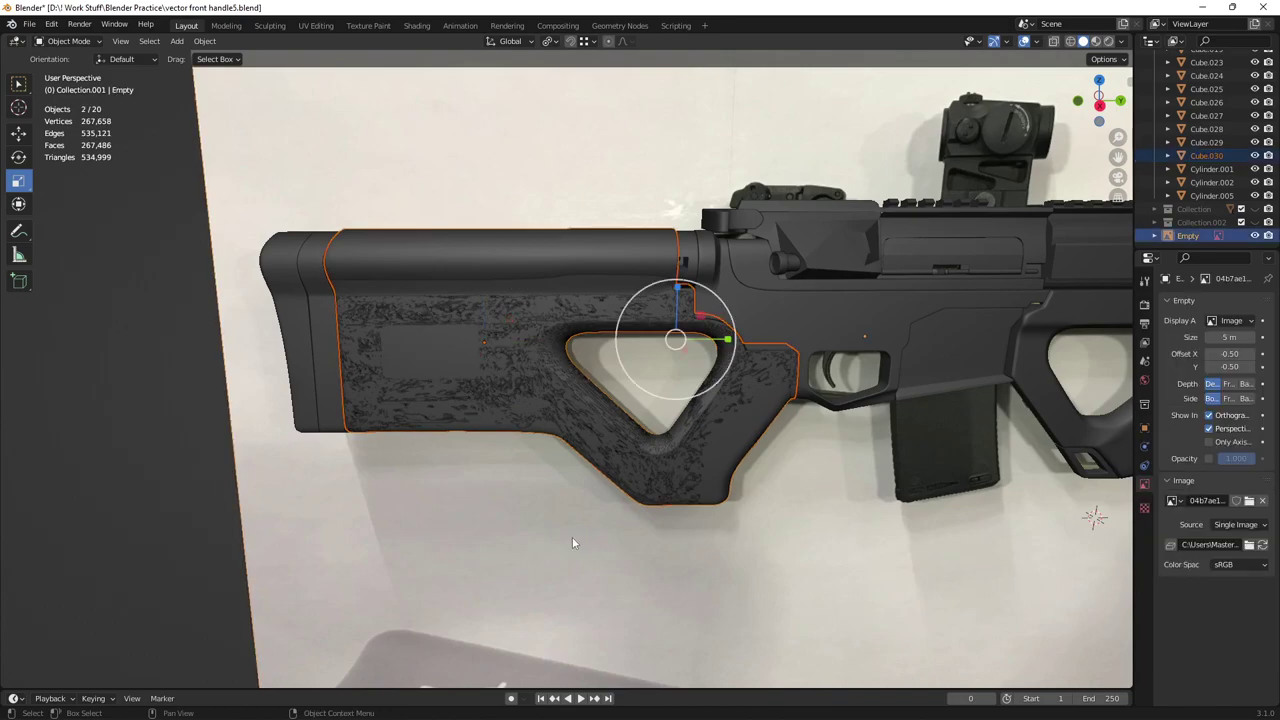
{"action": "key", "text": "KP_Divide"}
{"action": "left_click", "coordinate": [782, 517]}
Step: Turn on X-ray and switch to the right orthographic view, framed on the stock over the reference photo
{"action": "scroll", "coordinate": [463, 405], "scroll_direction": "up", "scroll_amount": 6}
{"action": "middle_click_drag", "start_coordinate": [463, 410], "coordinate": [519, 413]}
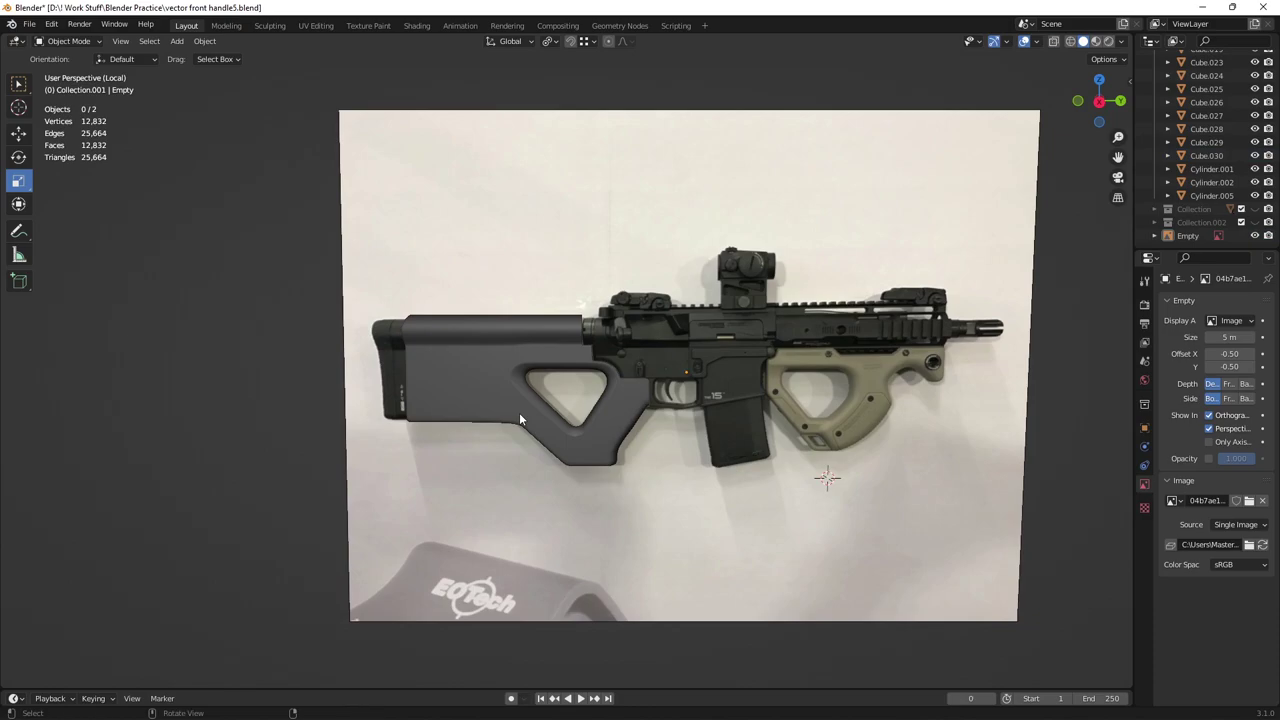
{"action": "key", "text": "alt+z"}
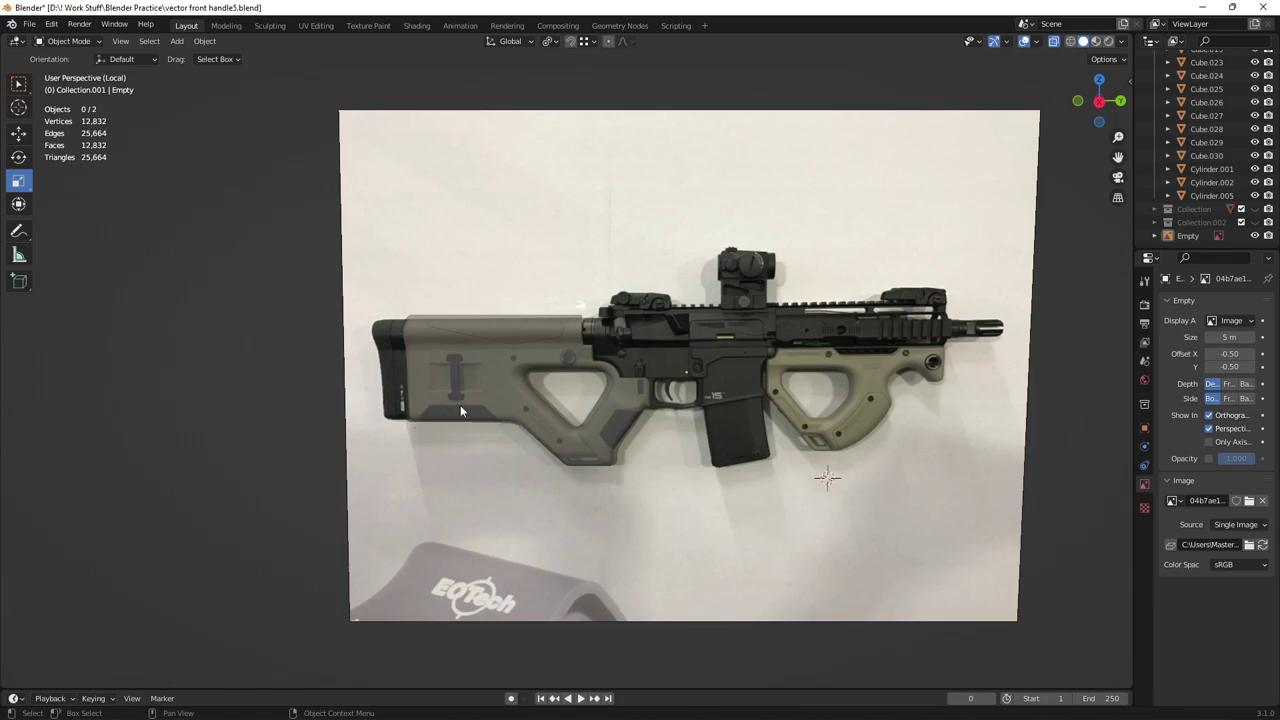
{"action": "left_click", "coordinate": [1101, 106]}
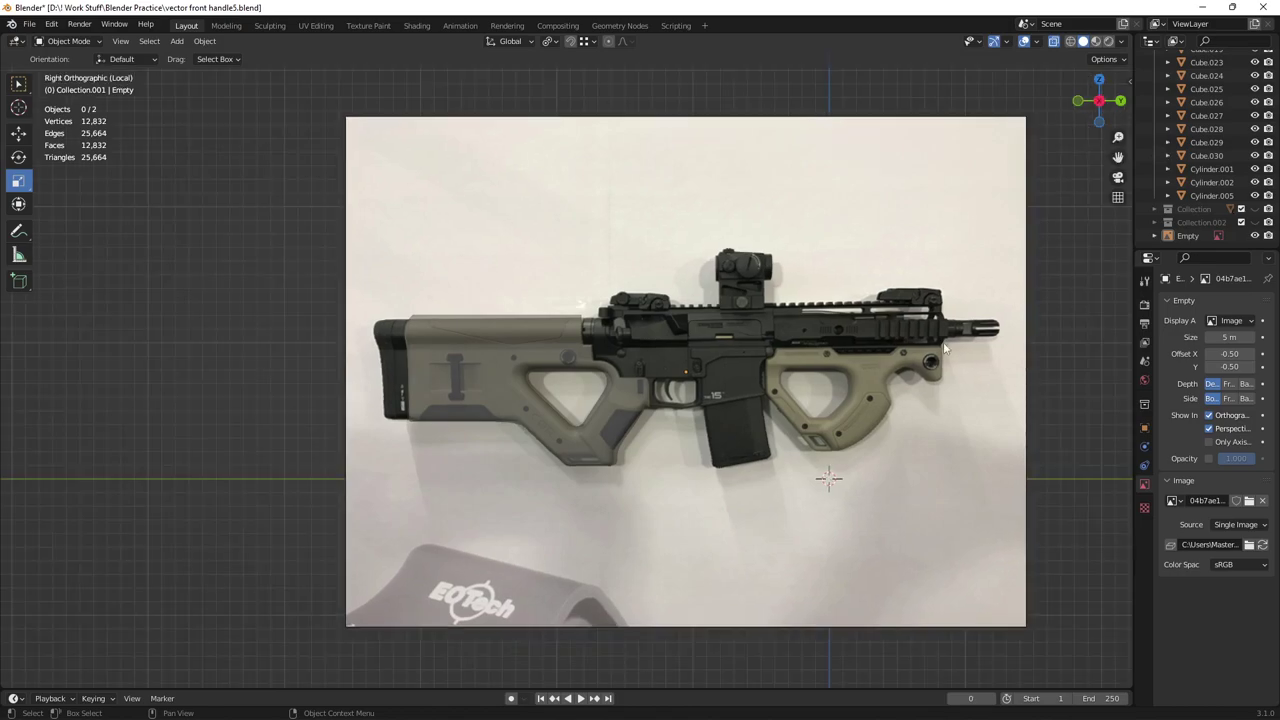
{"action": "middle_click_drag", "start_coordinate": [566, 432], "coordinate": [651, 335], "text": "shift"}
{"action": "scroll", "coordinate": [650, 335], "scroll_direction": "up", "scroll_amount": 4}
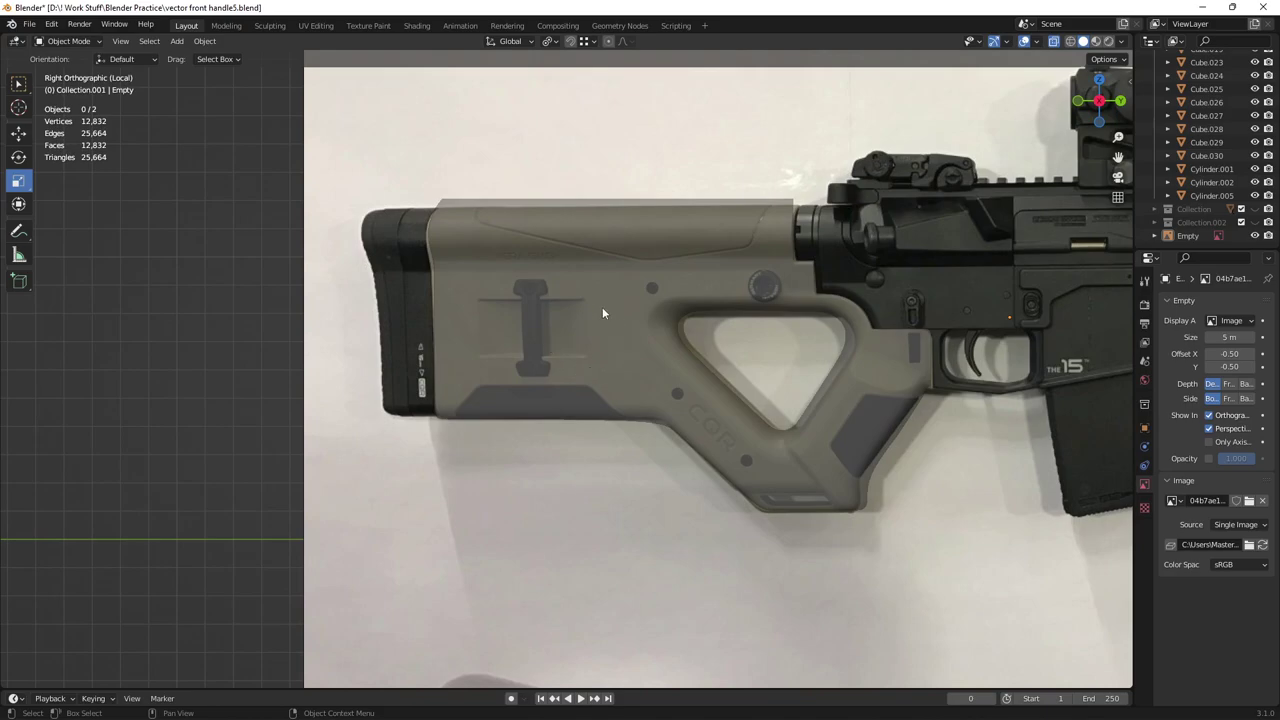
Step: In Edit Mode, add a single vertical loop cut through the rear part of the stock body without sliding it
{"action": "left_click", "coordinate": [602, 313]}
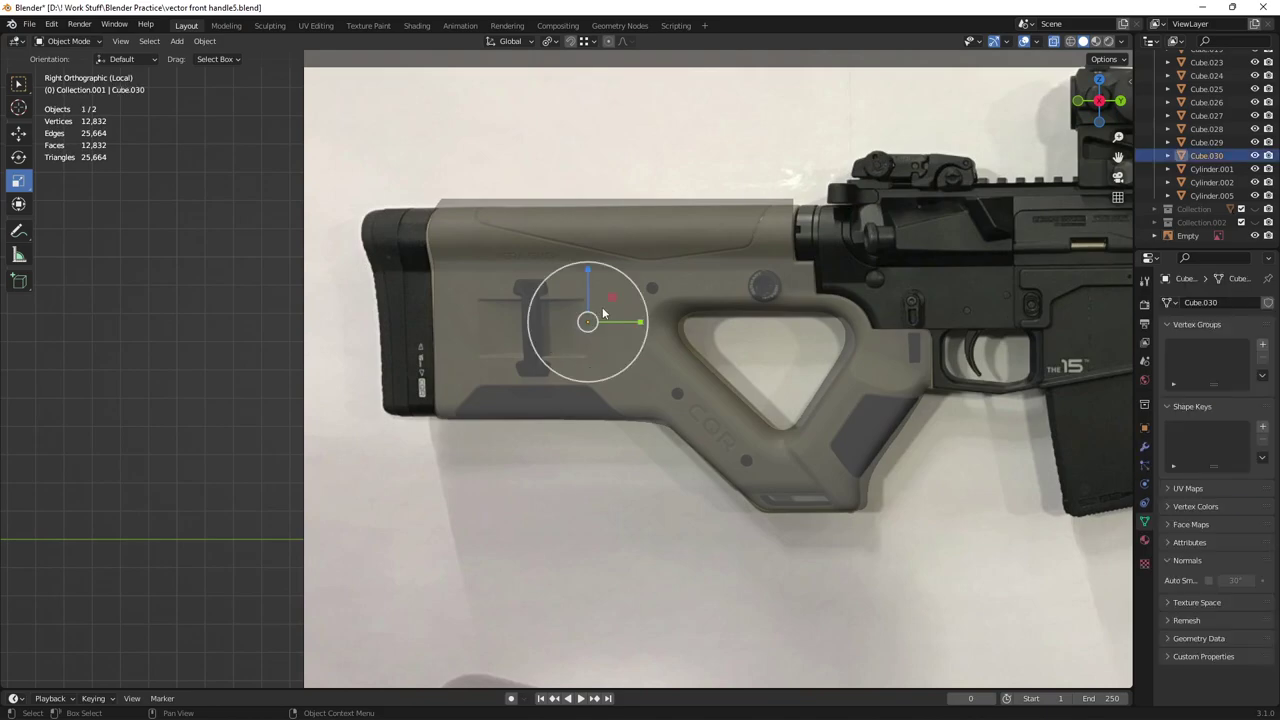
{"action": "key", "text": "Tab"}
{"action": "scroll", "coordinate": [575, 352], "scroll_direction": "up", "scroll_amount": 2}
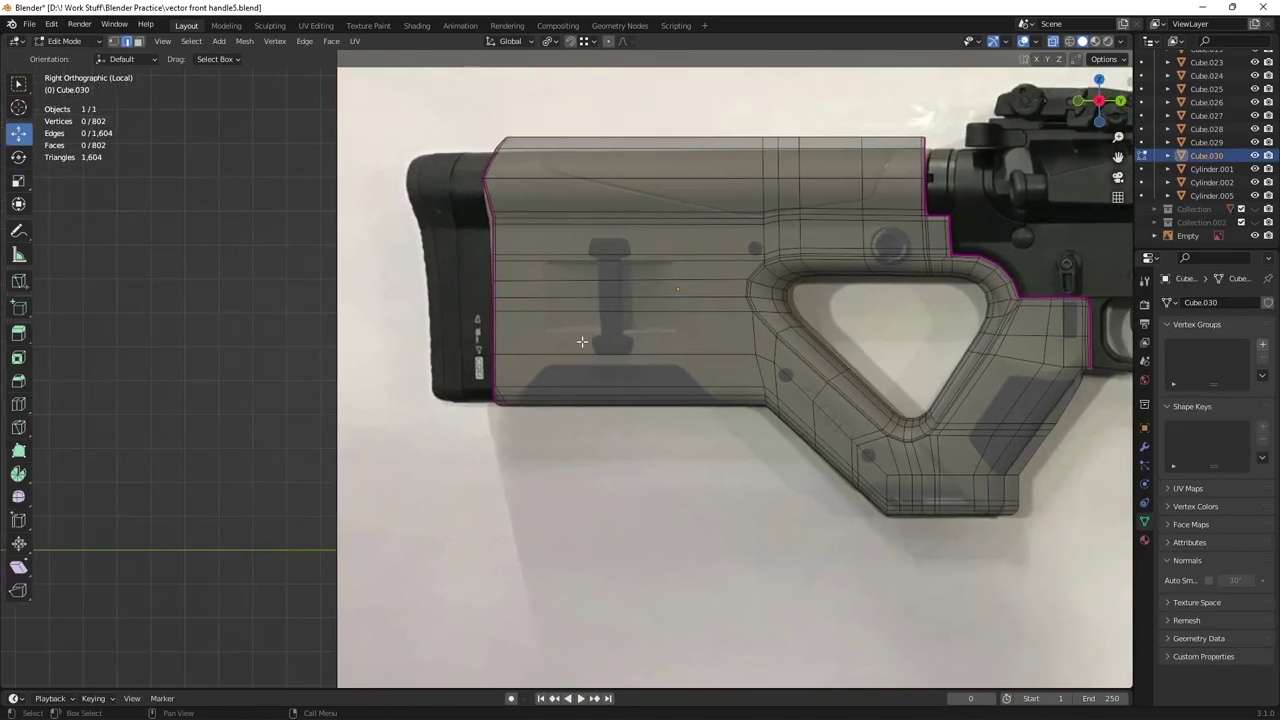
{"action": "scroll", "coordinate": [587, 342], "scroll_direction": "up", "scroll_amount": 2}
{"action": "key", "text": "ctrl+r"}
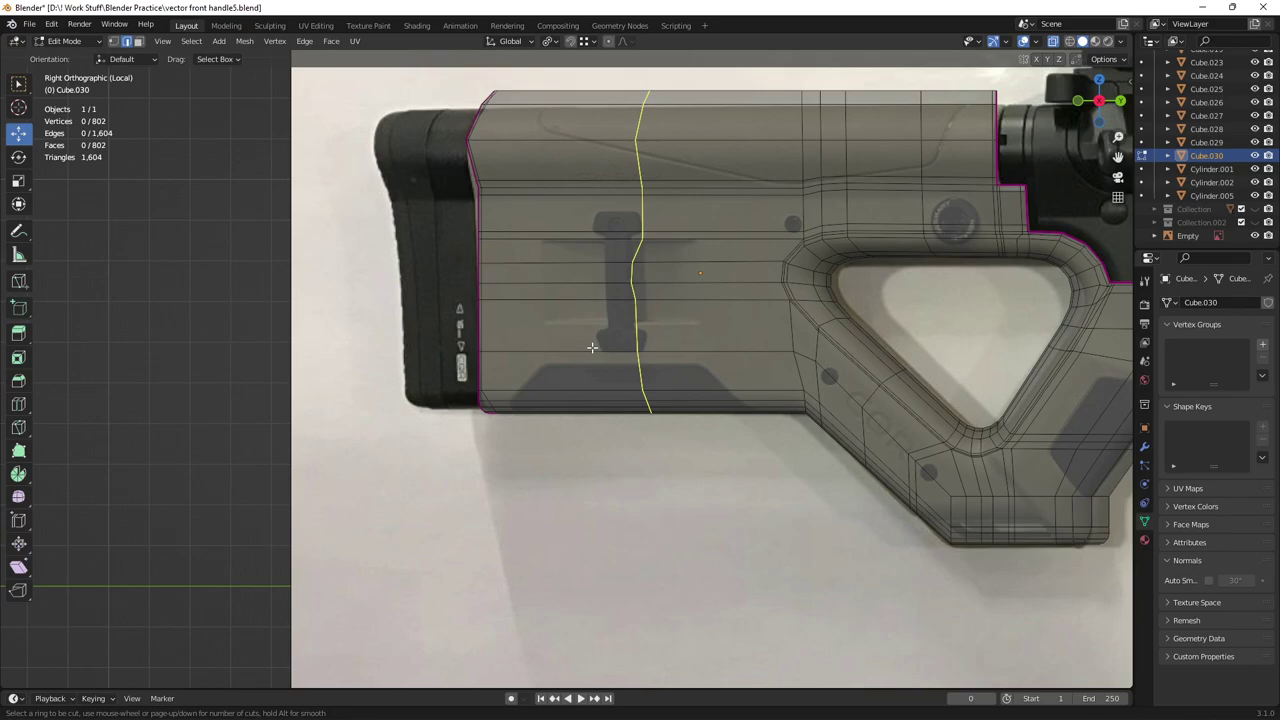
{"action": "left_click", "coordinate": [592, 347]}
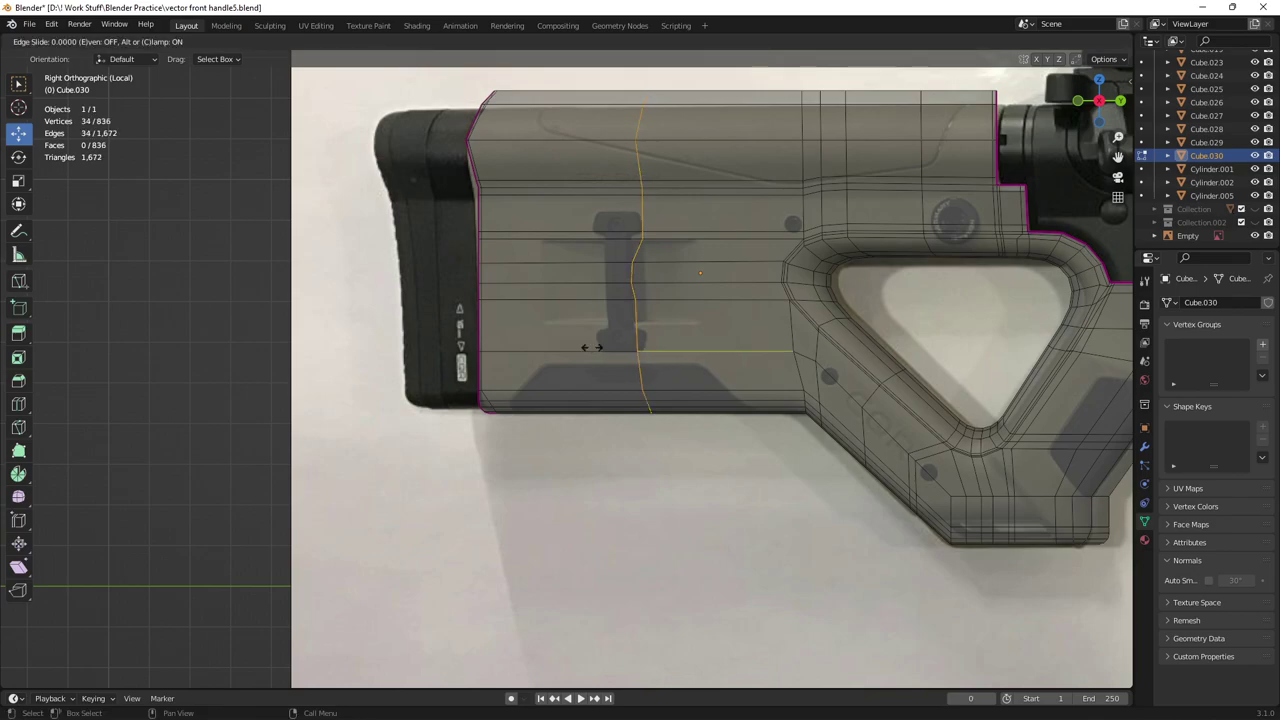
{"action": "right_click", "coordinate": [592, 347]}
Step: Straighten the new vertical edge loop by scaling it to 0 along the global Y axis
{"action": "middle_click_drag", "start_coordinate": [660, 339], "coordinate": [648, 439], "text": "shift"}
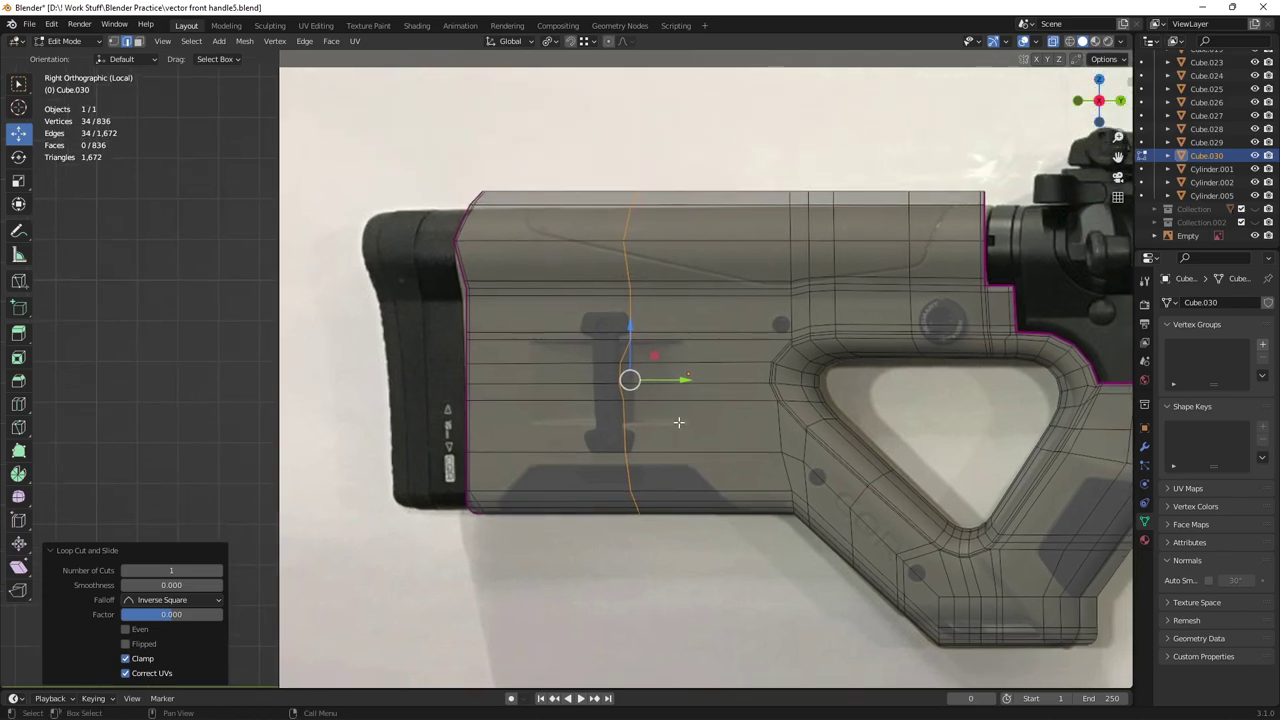
{"action": "key", "text": "shift+space"}
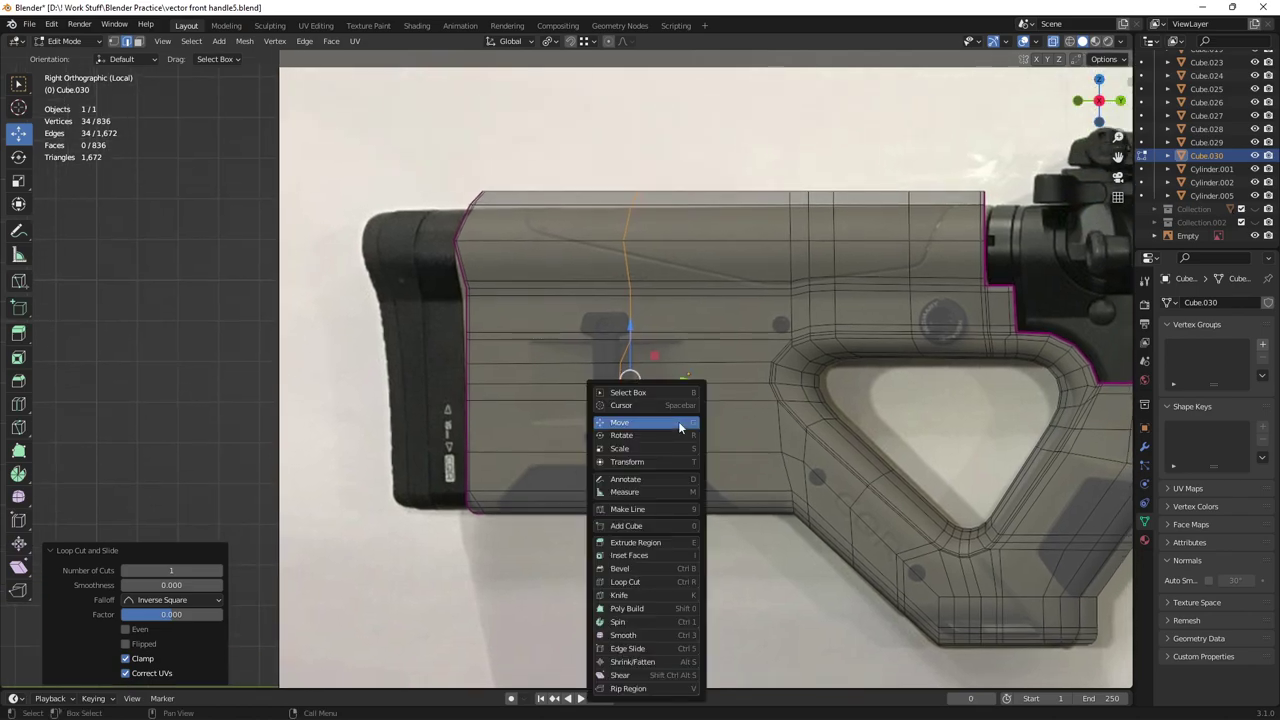
{"action": "left_click", "coordinate": [622, 445]}
{"action": "left_click_drag", "start_coordinate": [681, 380], "coordinate": [661, 378]}
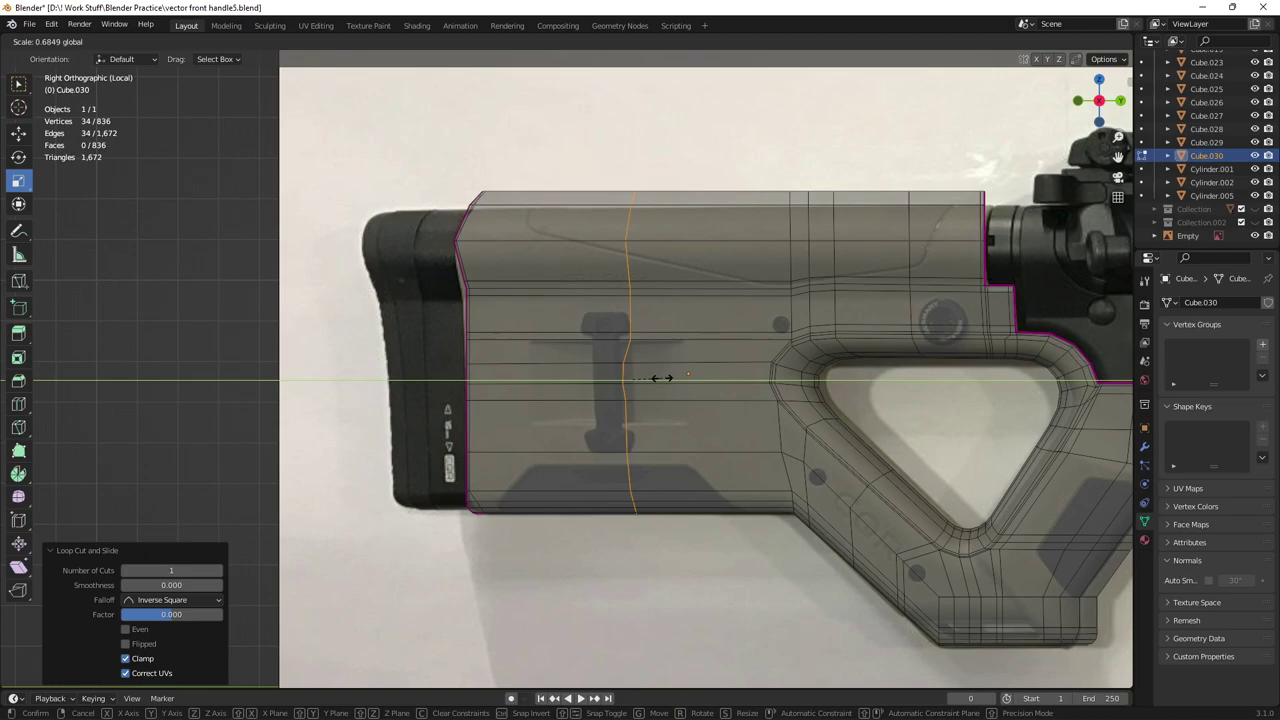
{"action": "key", "text": "0"}
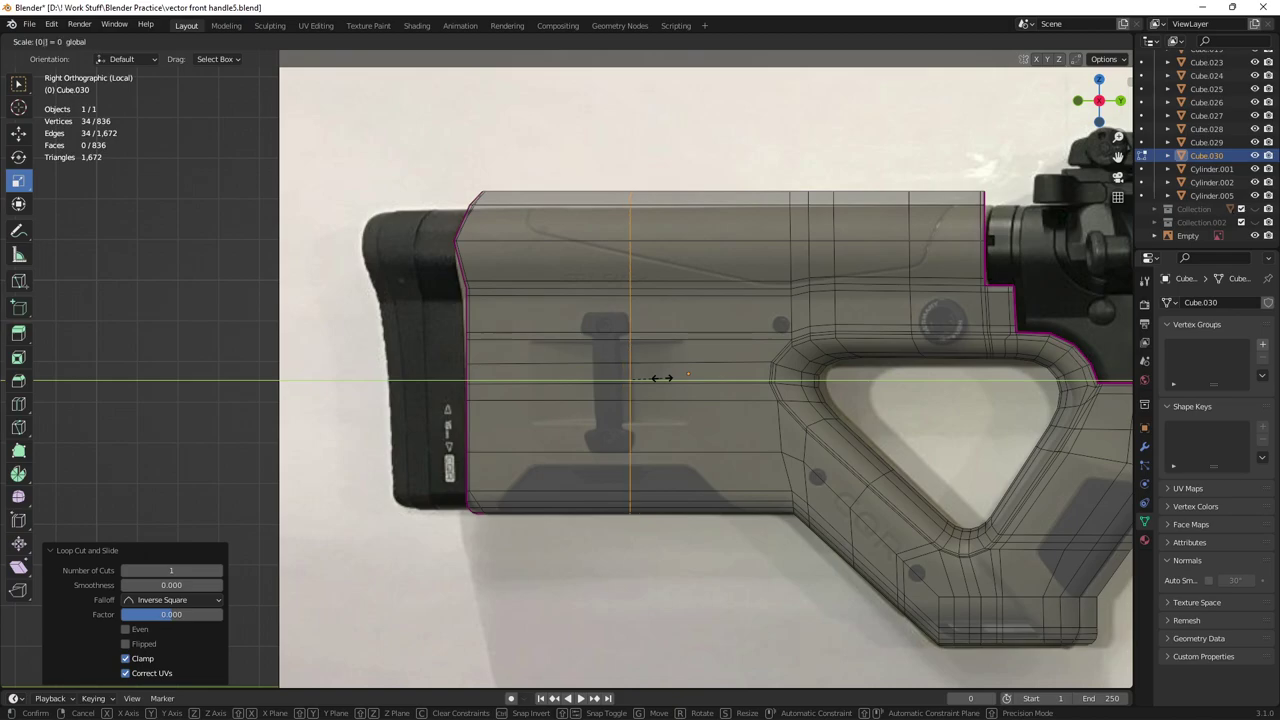
{"action": "key", "text": "Return"}
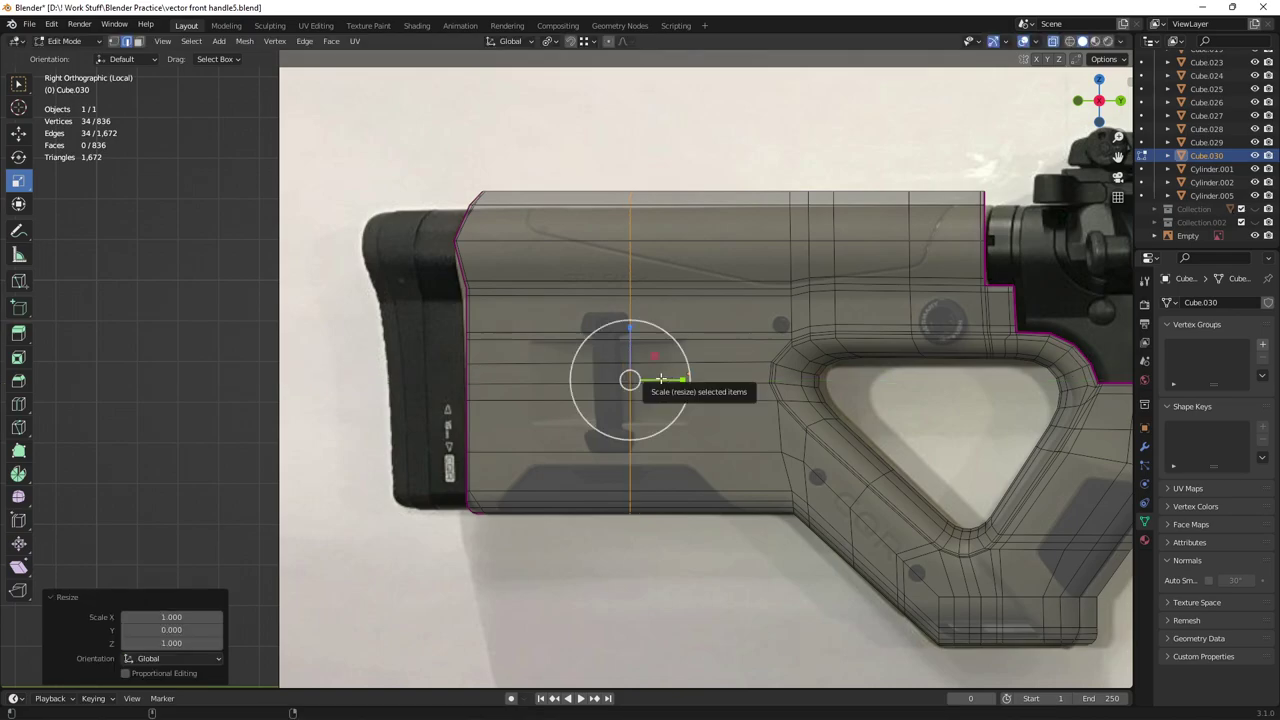
Step: Move the straightened loop along Y toward the butt until it meets the rear end of the photo's recess lines
{"action": "key", "text": "shift+space"}
{"action": "key", "text": "g"}
{"action": "left_click_drag", "start_coordinate": [660, 378], "coordinate": [605, 369]}
{"action": "left_click", "coordinate": [605, 369]}
{"action": "scroll", "coordinate": [555, 460], "scroll_direction": "up", "scroll_amount": 3}
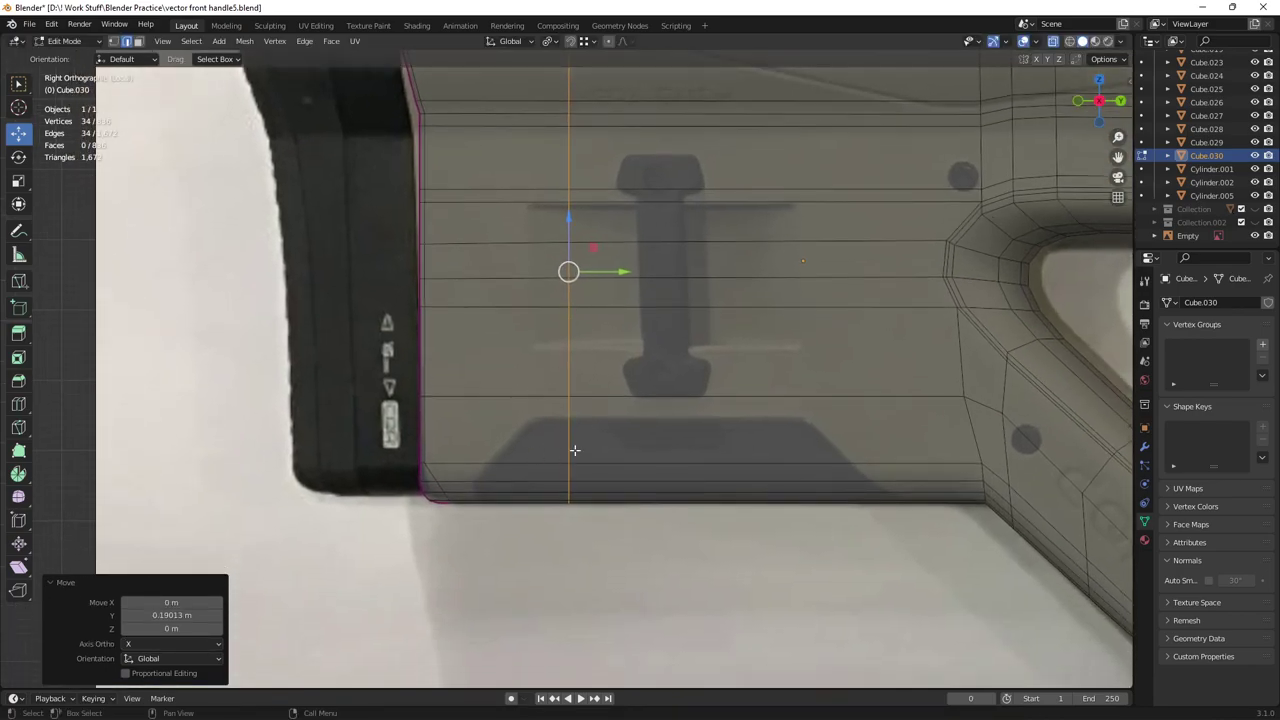
{"action": "scroll", "coordinate": [549, 438], "scroll_direction": "up", "scroll_amount": 2}
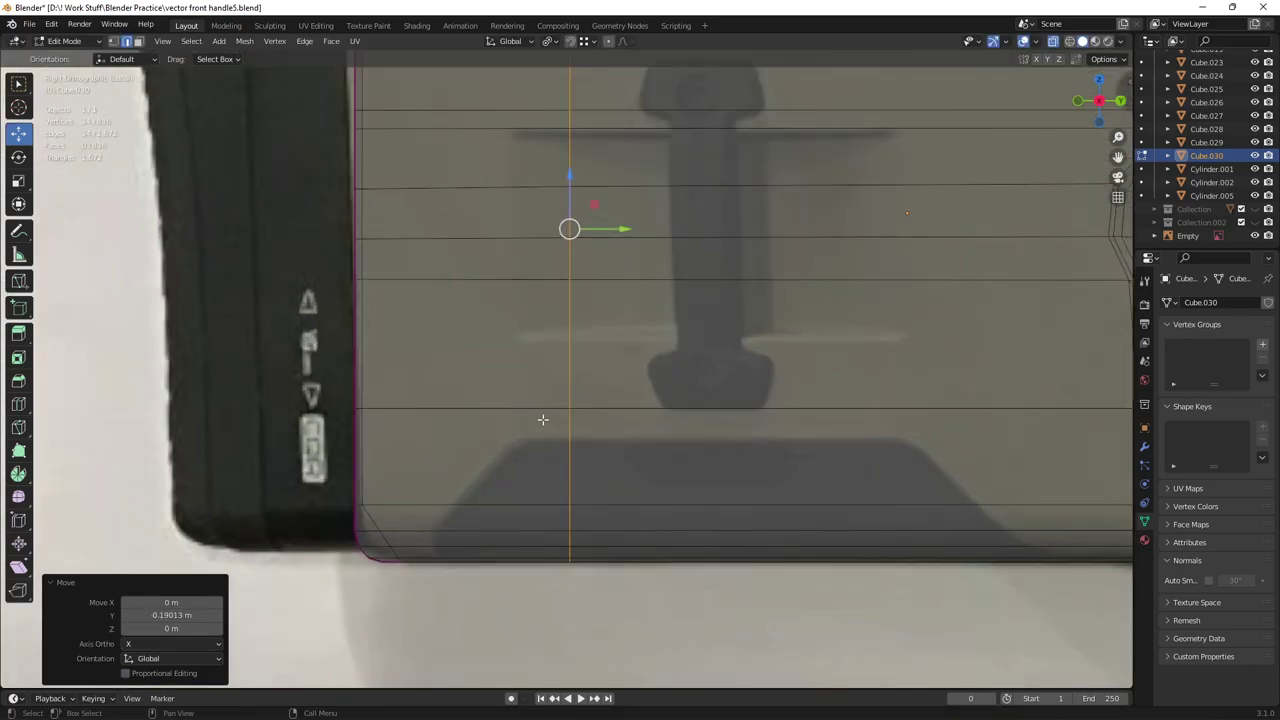
{"action": "left_click_drag", "start_coordinate": [608, 229], "coordinate": [563, 225]}
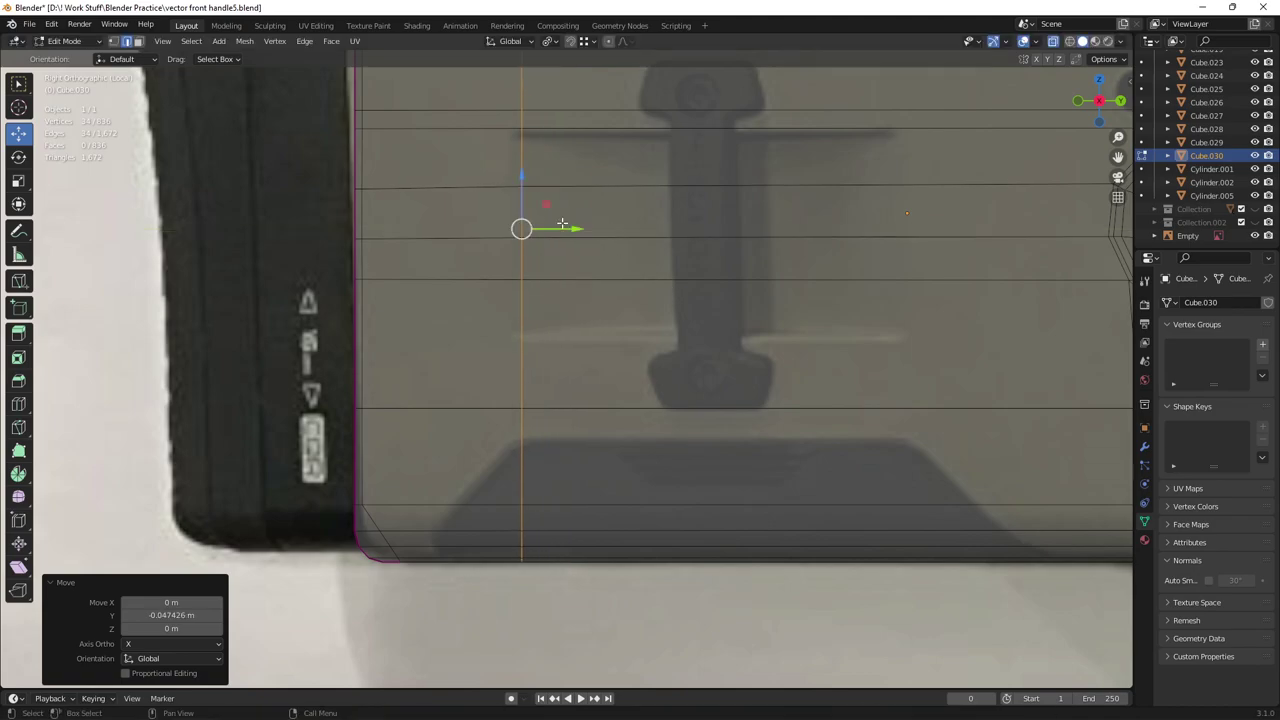
Step: Add a second centred vertical loop cut between the recess's rear loop and the triangular opening
{"action": "scroll", "coordinate": [602, 238], "scroll_direction": "down", "scroll_amount": 3}
{"action": "key", "text": "ctrl+r"}
{"action": "left_click", "coordinate": [696, 328]}
{"action": "right_click", "coordinate": [696, 328]}
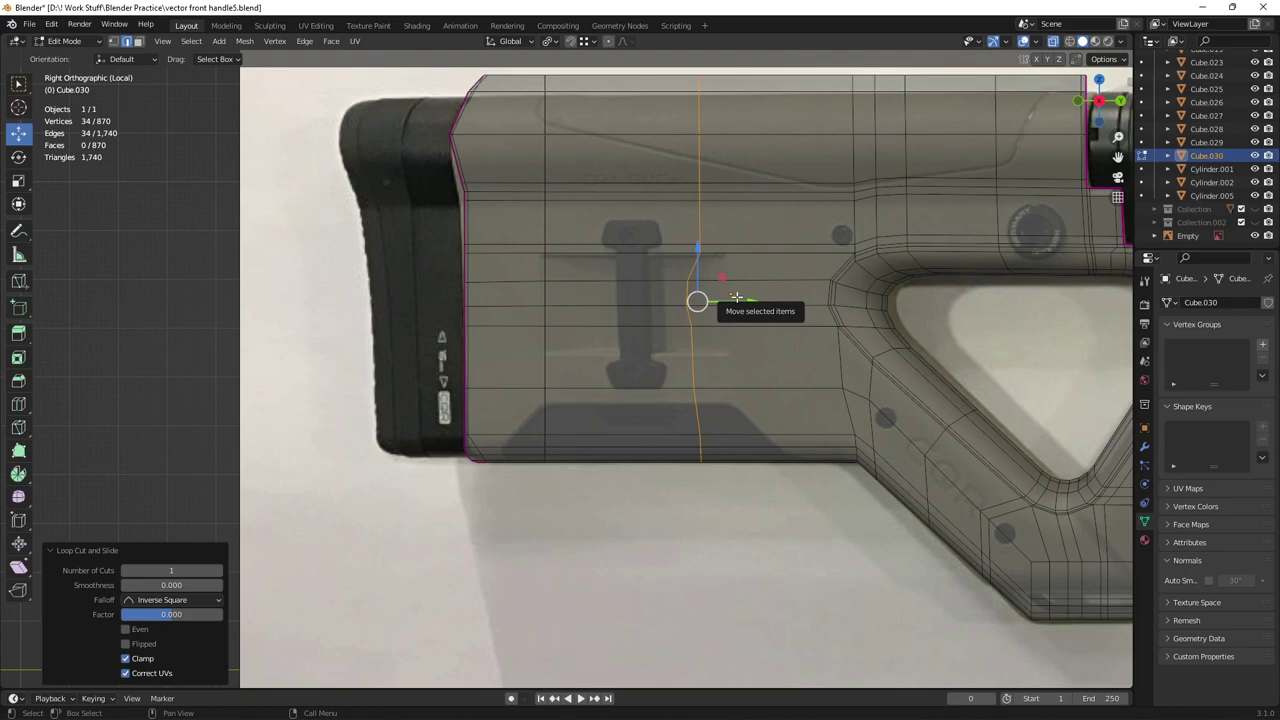
Step: Edge-slide the second loop with factor -1 onto the straight rear loop, and move it along Y to the recess's front end
{"action": "key", "text": "g"}
{"action": "key", "text": "g"}
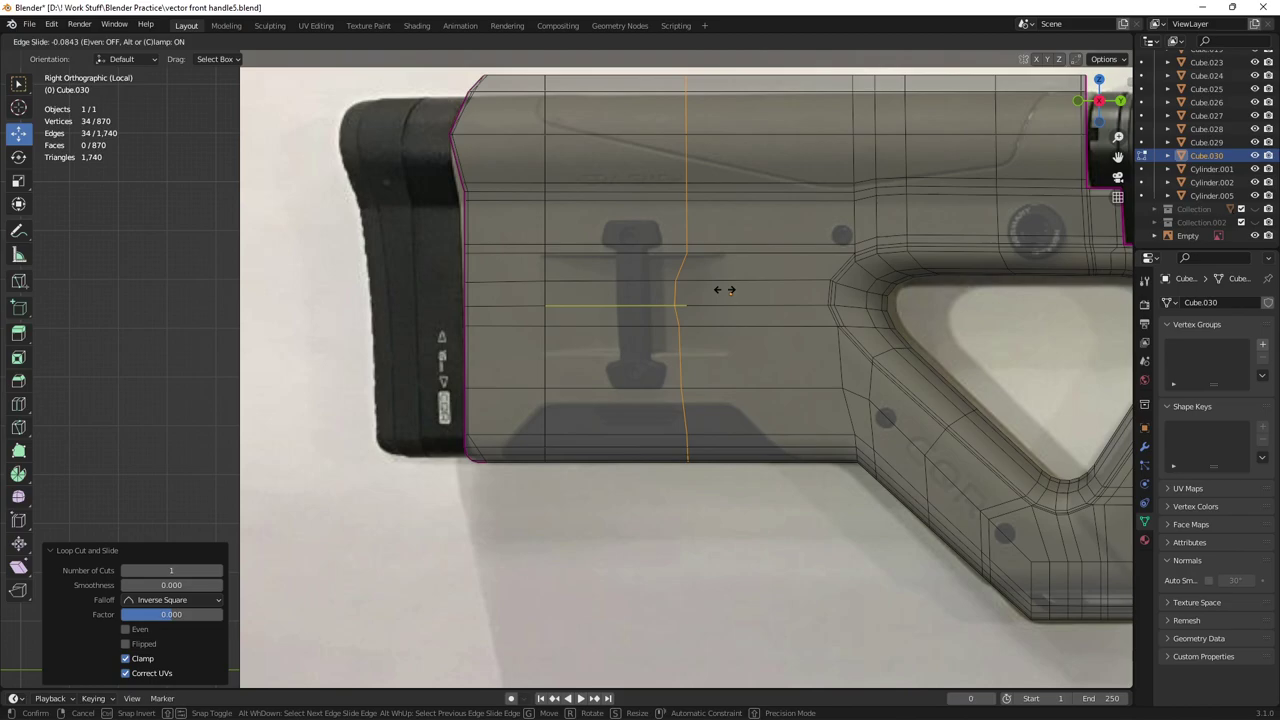
{"action": "left_click_drag", "start_coordinate": [724, 289], "coordinate": [284, 266]}
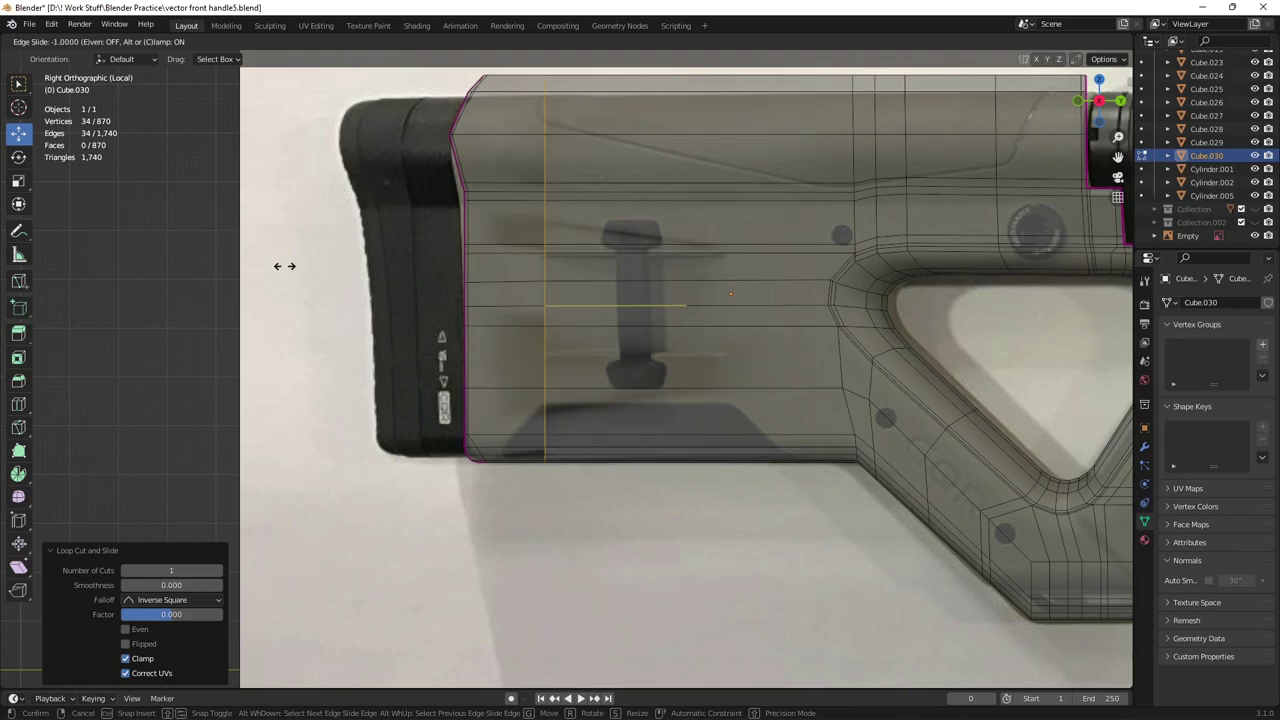
{"action": "left_click", "coordinate": [284, 266]}
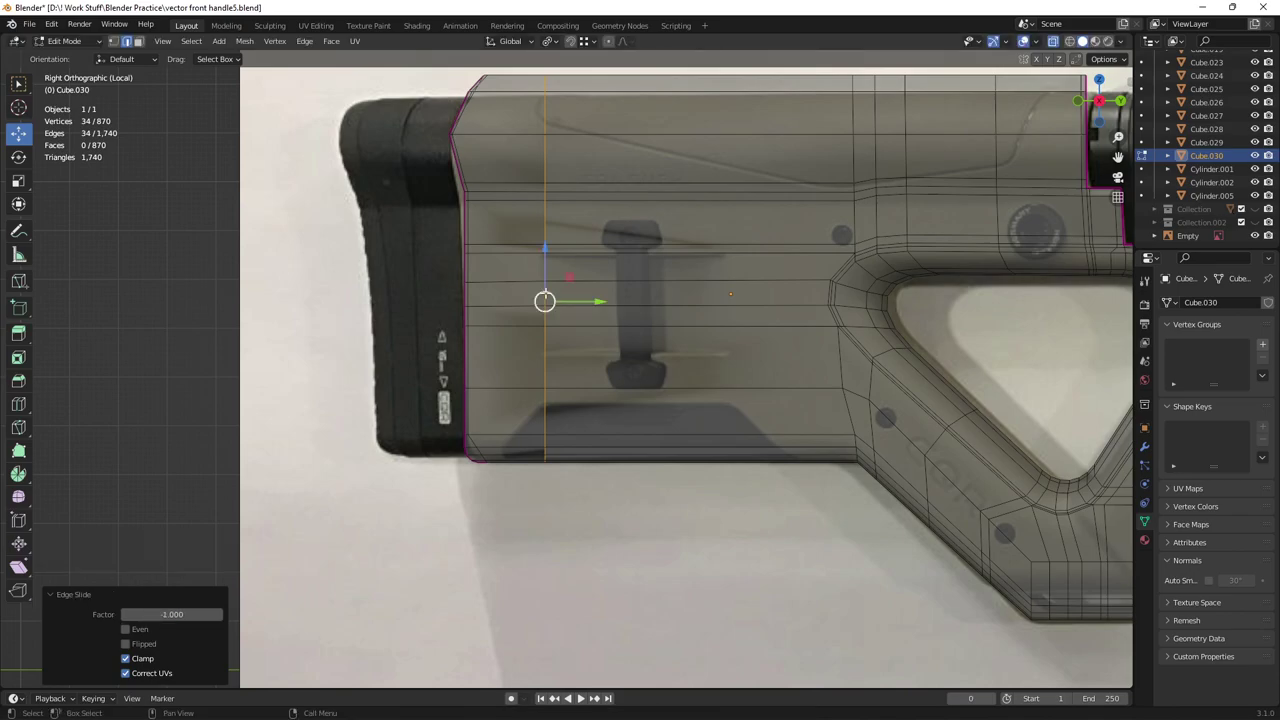
{"action": "left_click_drag", "start_coordinate": [584, 301], "coordinate": [764, 326]}
Step: Add a third centred vertical loop cut between the recess's front loop and the triangular opening
{"action": "key", "text": "ctrl+r"}
{"action": "left_click", "coordinate": [760, 289]}
{"action": "right_click", "coordinate": [762, 289]}
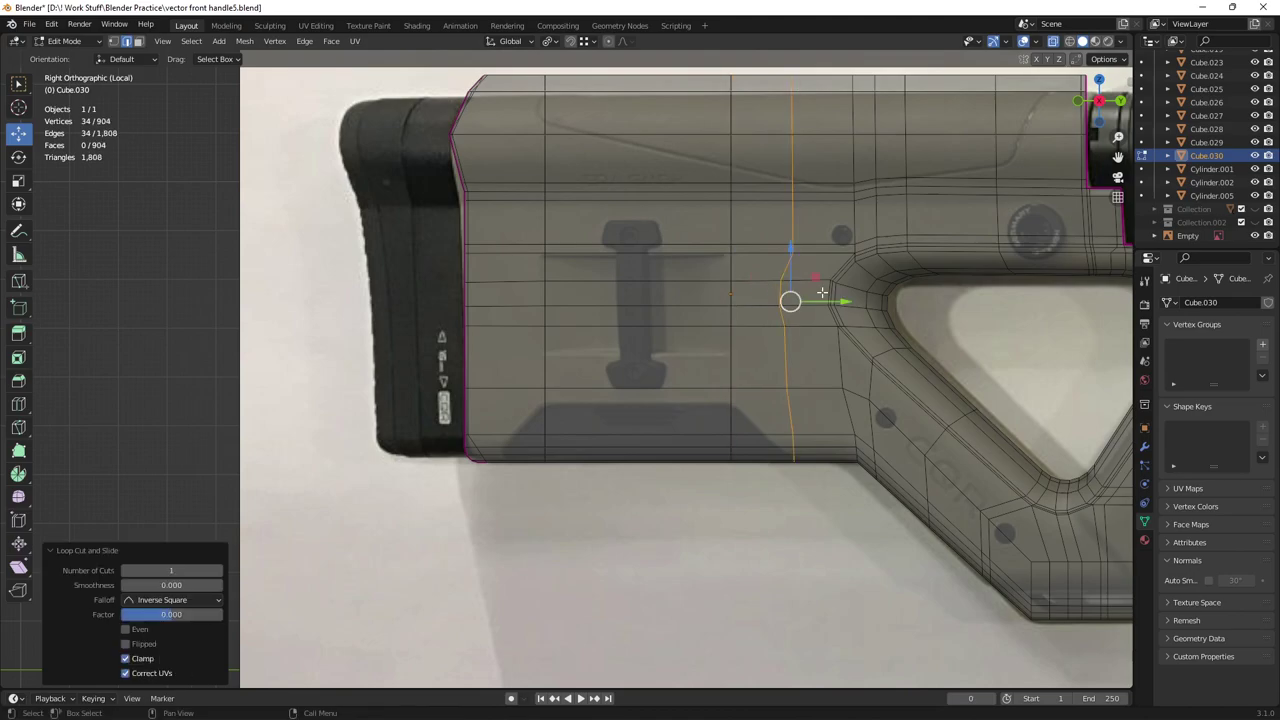
Step: Edge-slide the third loop with factor -1 onto the recess's front loop, and move it along Y to the lower panel's front end
{"action": "key", "text": "g"}
{"action": "key", "text": "g"}
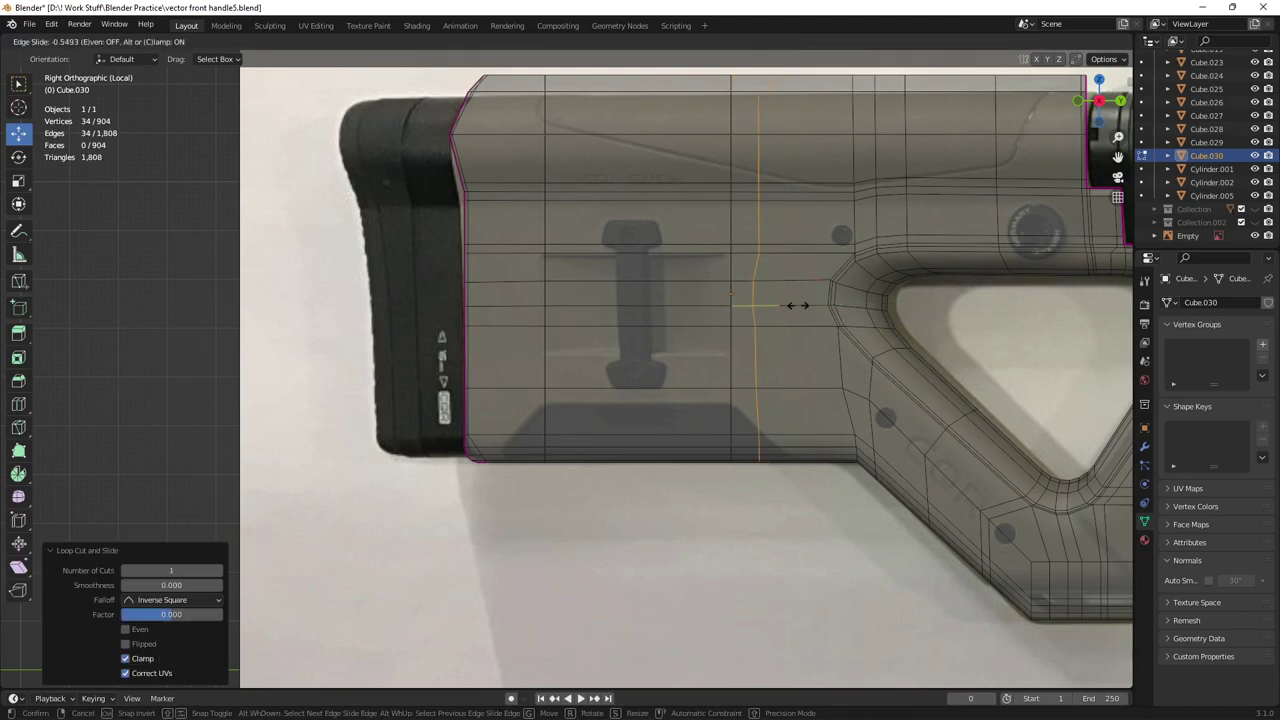
{"action": "left_click", "coordinate": [737, 303]}
{"action": "left_click_drag", "start_coordinate": [788, 307], "coordinate": [856, 307]}
Step: Add a fourth centred vertical loop cut between the stock's butt end and the recess's rear loop
{"action": "key", "text": "ctrl+r"}
{"action": "left_click", "coordinate": [513, 290]}
{"action": "right_click", "coordinate": [513, 290]}
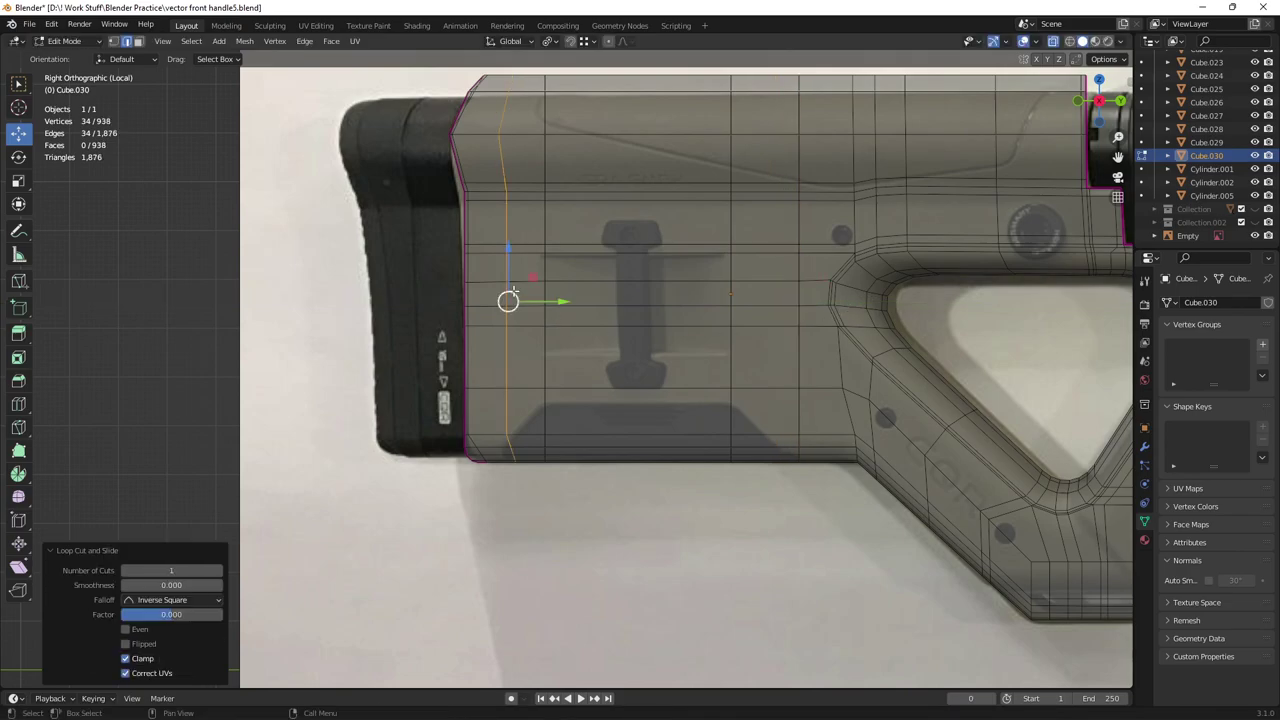
Step: Edge-slide the fourth loop with factor 1 onto the recess's rear loop, and move it about -0.085 m along Y to the lower panel's rear end
{"action": "key", "text": "g"}
{"action": "key", "text": "g"}
{"action": "left_click", "coordinate": [600, 302]}
{"action": "key", "text": "g"}
{"action": "key", "text": "y"}
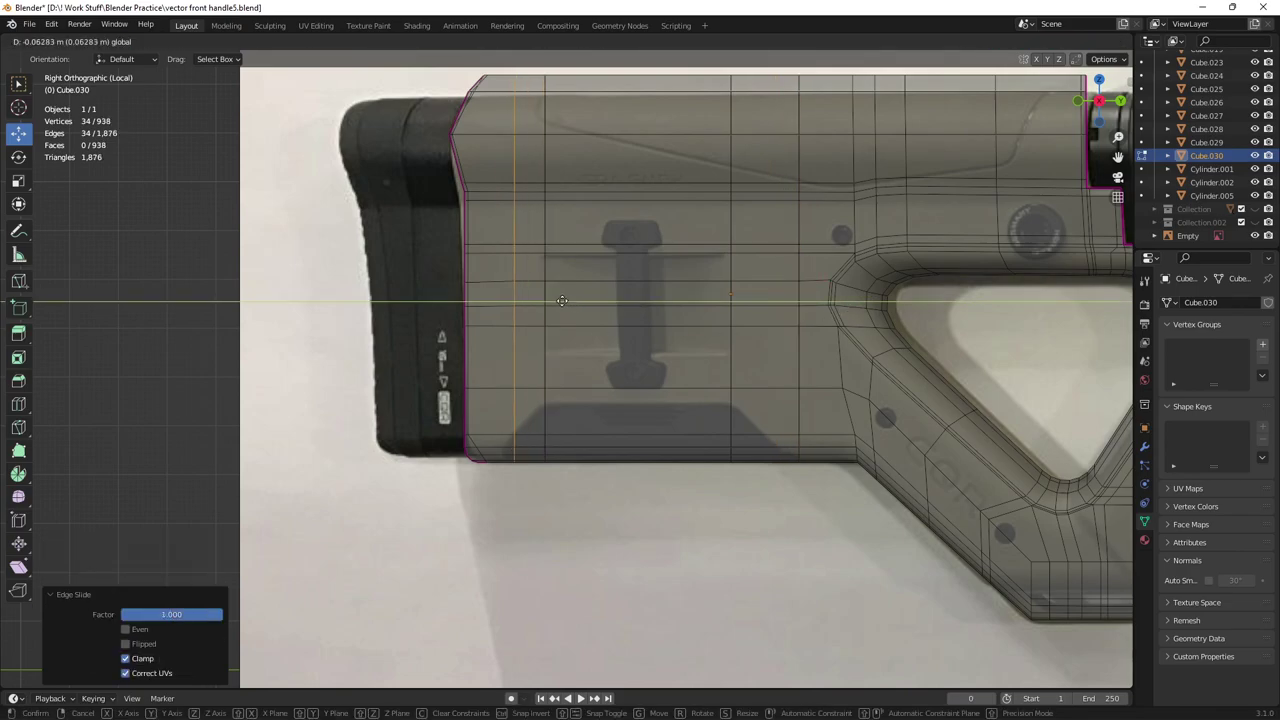
{"action": "left_click", "coordinate": [554, 298]}
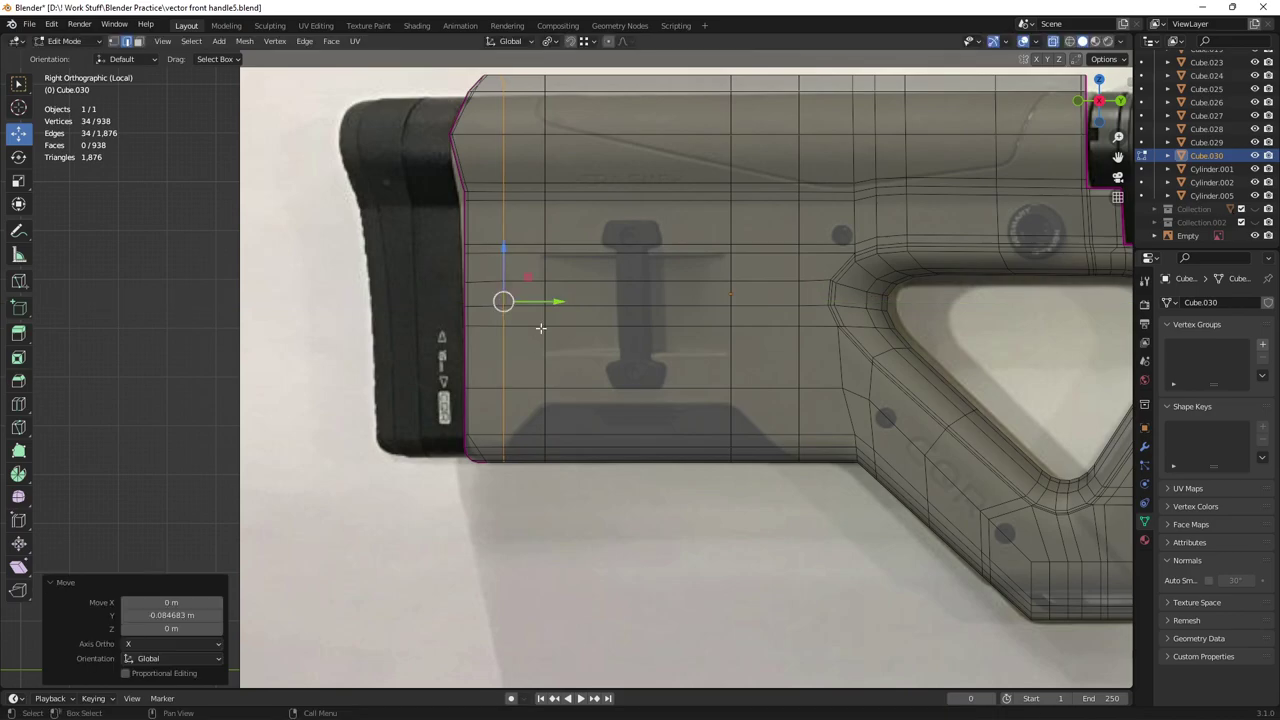
Step: Add a horizontal loop cut below the recess, slid with factor -0.350 onto the lower panel's upper edge in the photo
{"action": "scroll", "coordinate": [477, 330], "scroll_direction": "up", "scroll_amount": 4}
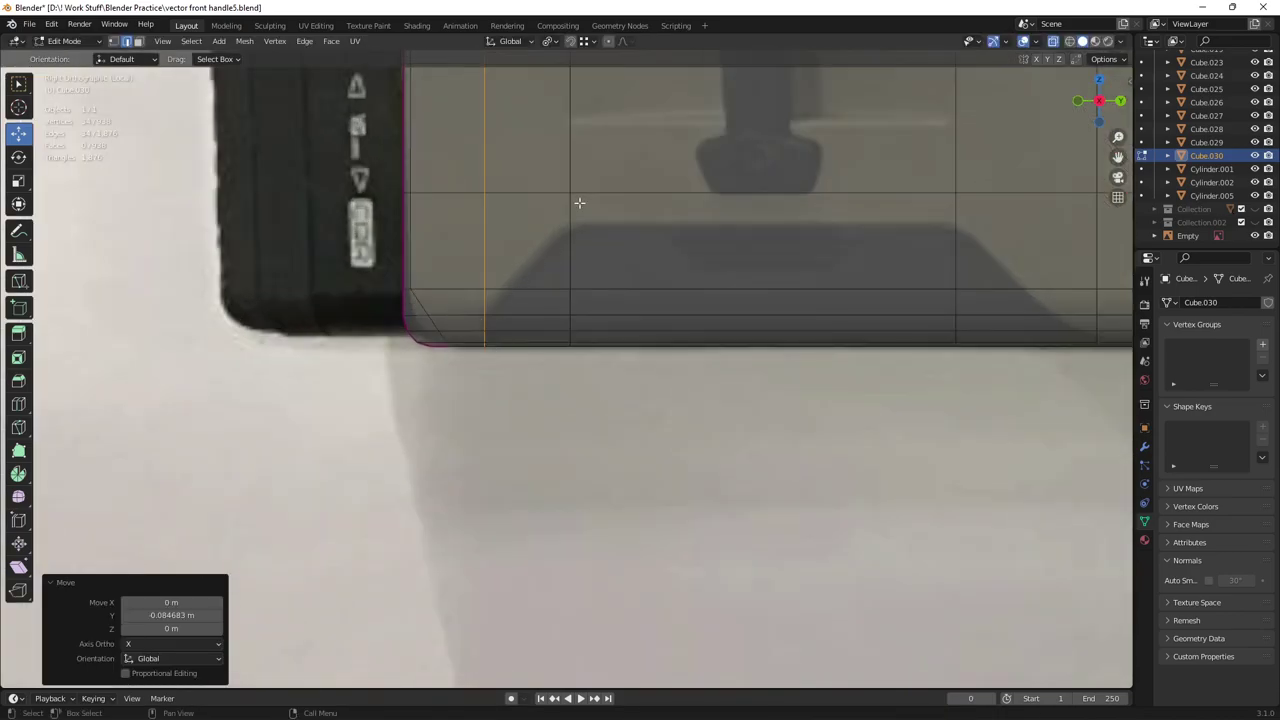
{"action": "scroll", "coordinate": [548, 246], "scroll_direction": "down", "scroll_amount": 2}
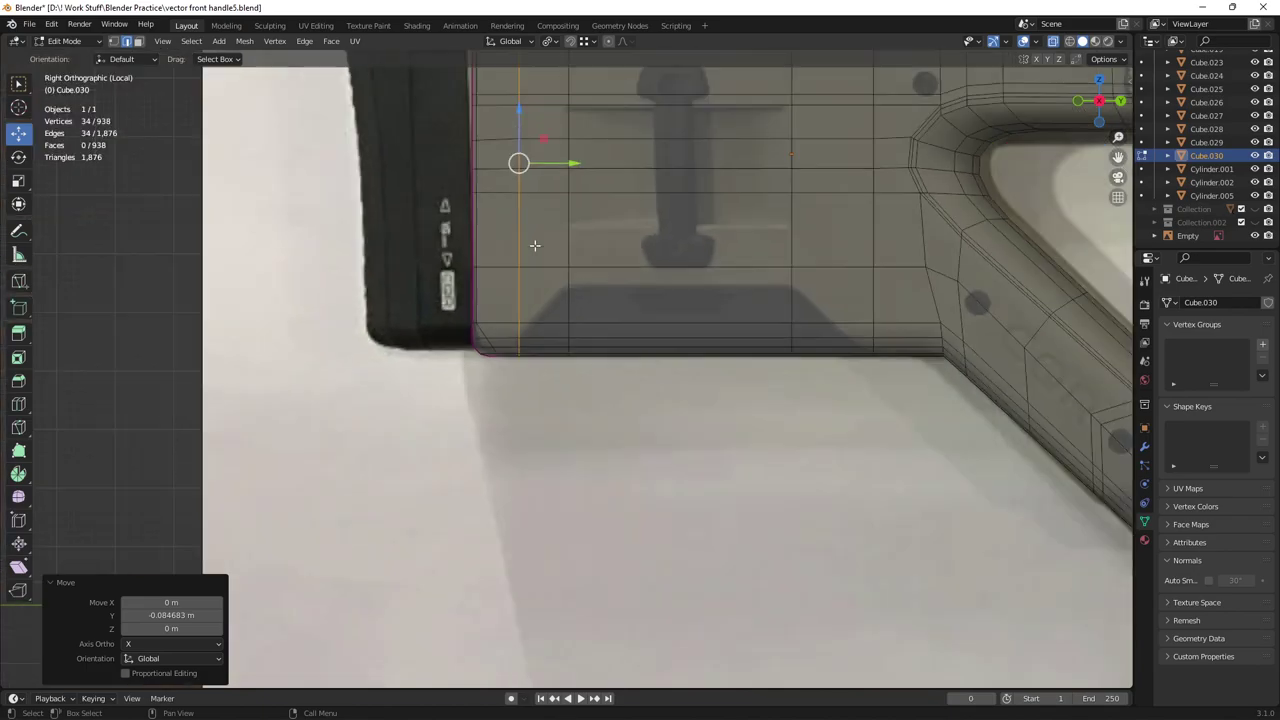
{"action": "scroll", "coordinate": [640, 296], "scroll_direction": "up", "scroll_amount": 2}
{"action": "middle_click_drag", "start_coordinate": [571, 246], "coordinate": [531, 343], "text": "shift"}
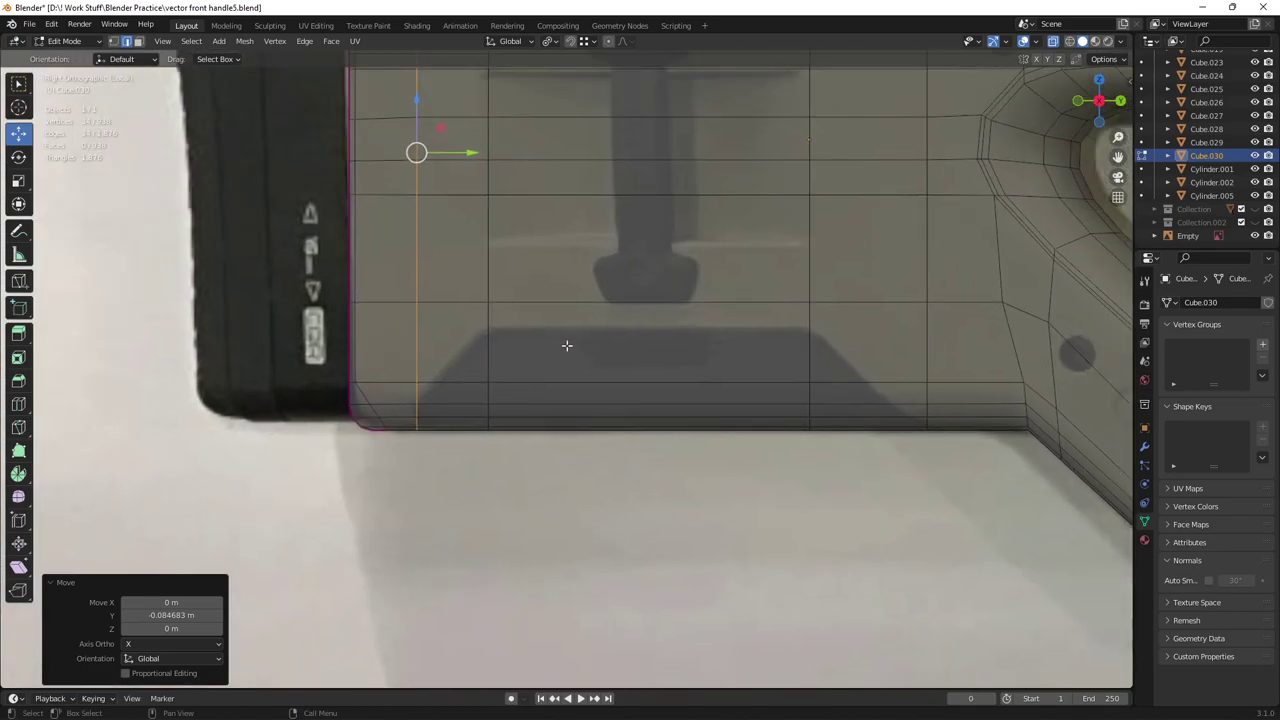
{"action": "key", "text": "ctrl+r"}
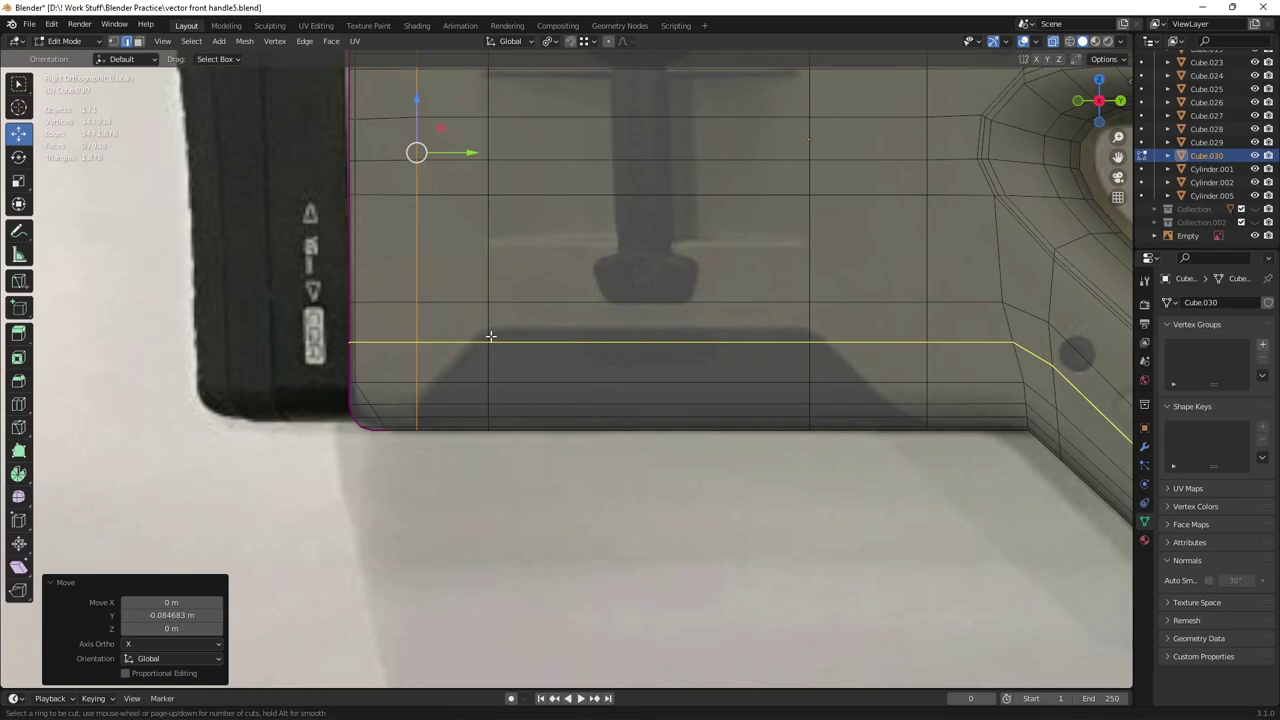
{"action": "left_click", "coordinate": [490, 335]}
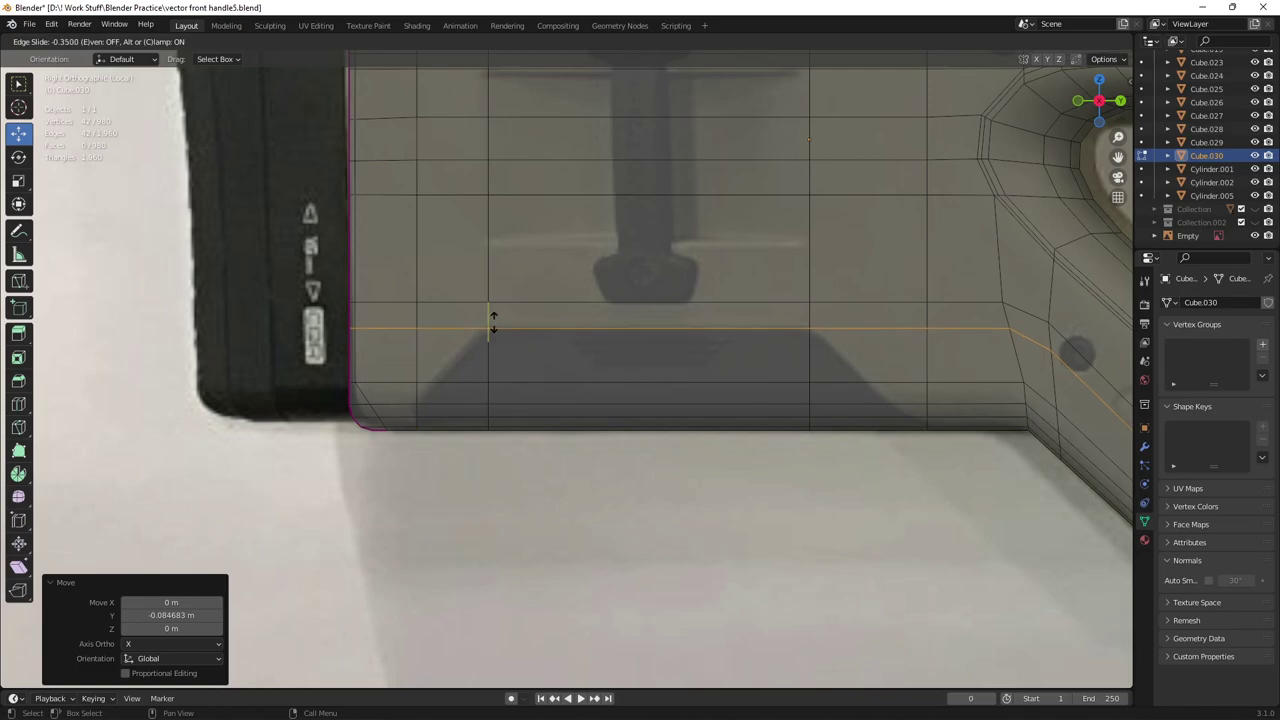
{"action": "left_click", "coordinate": [493, 322]}
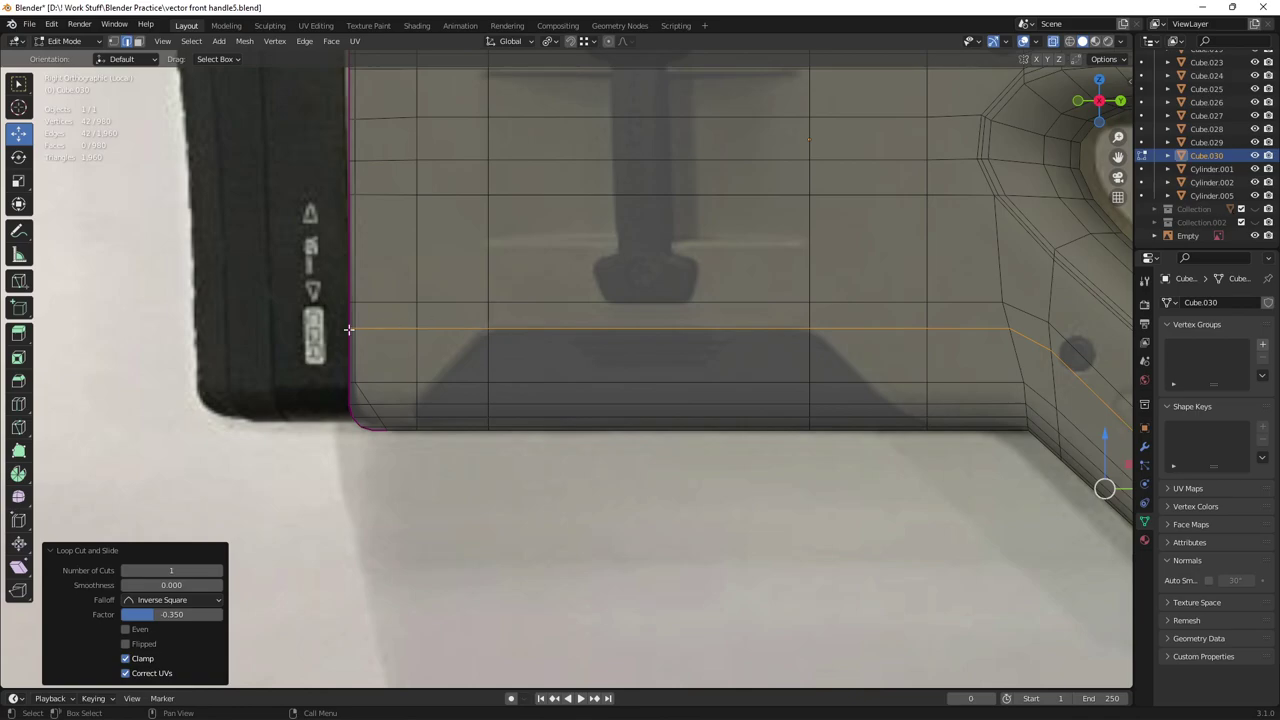
Step: Knife-cut the lower panel's rear slanted edge from the fourth vertical loop up to the panel's upper rear corner
{"action": "left_click", "coordinate": [21, 430]}
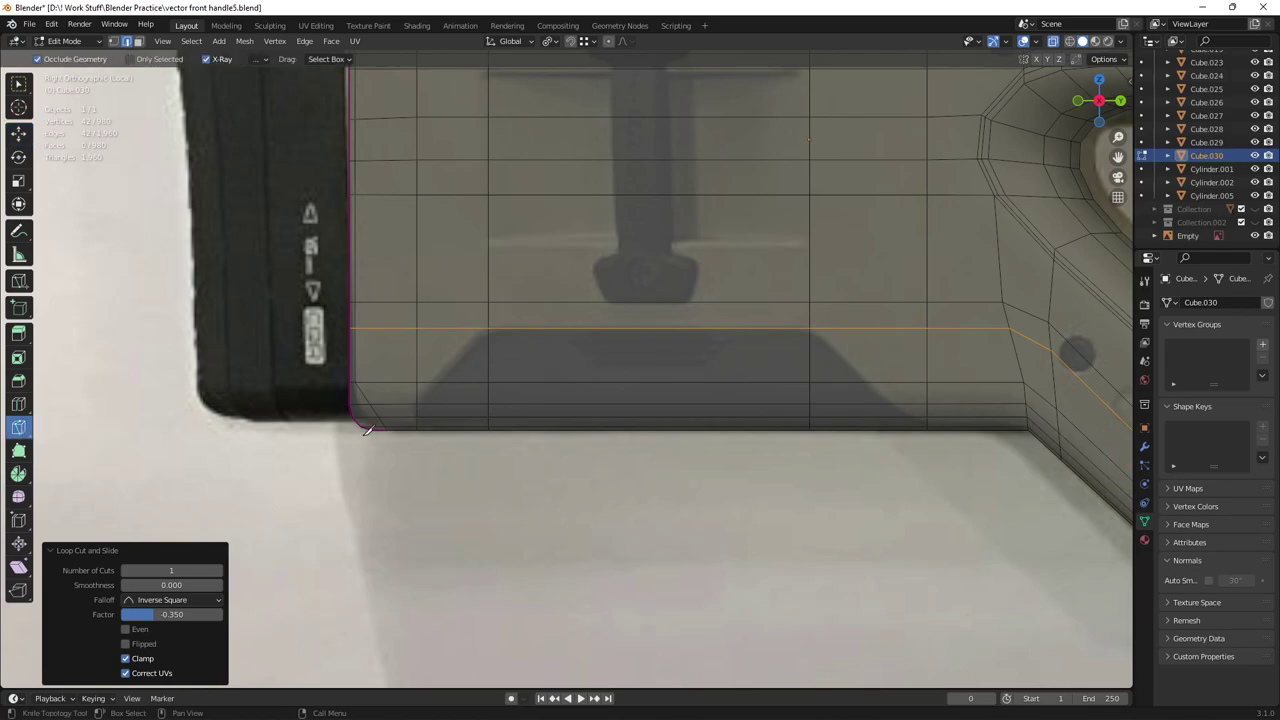
{"action": "key", "text": "1"}
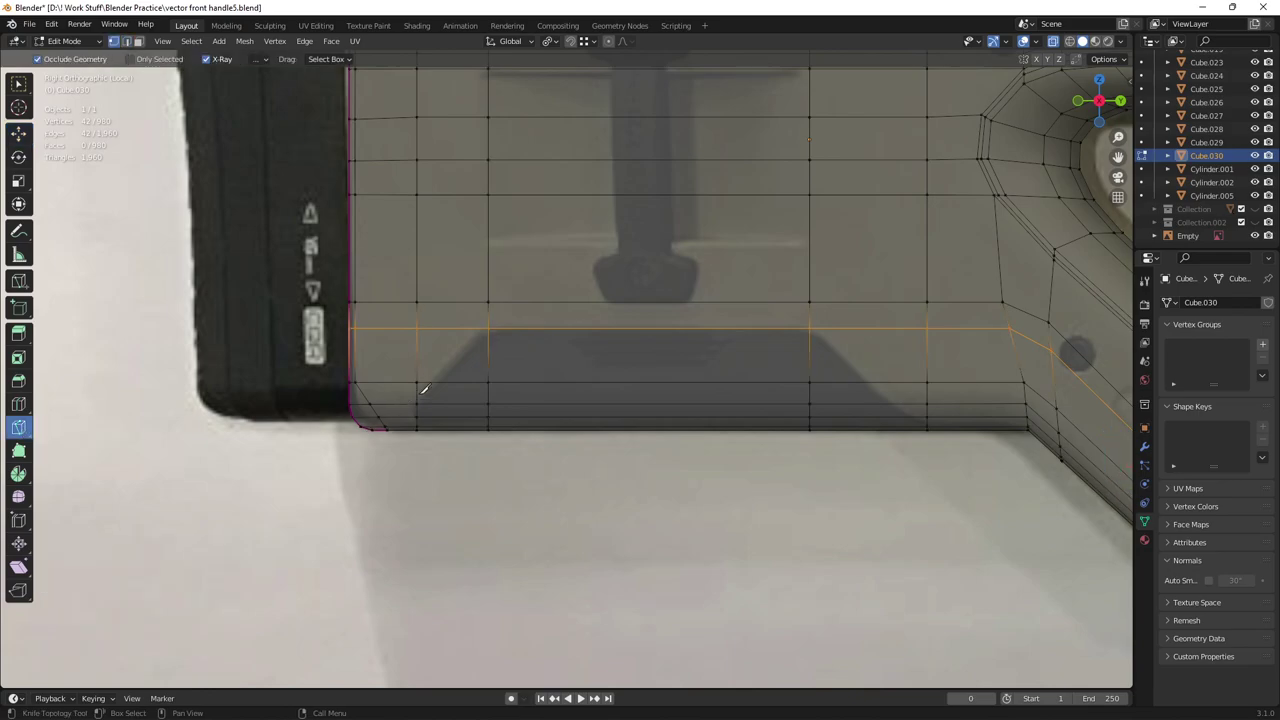
{"action": "left_click", "coordinate": [420, 400]}
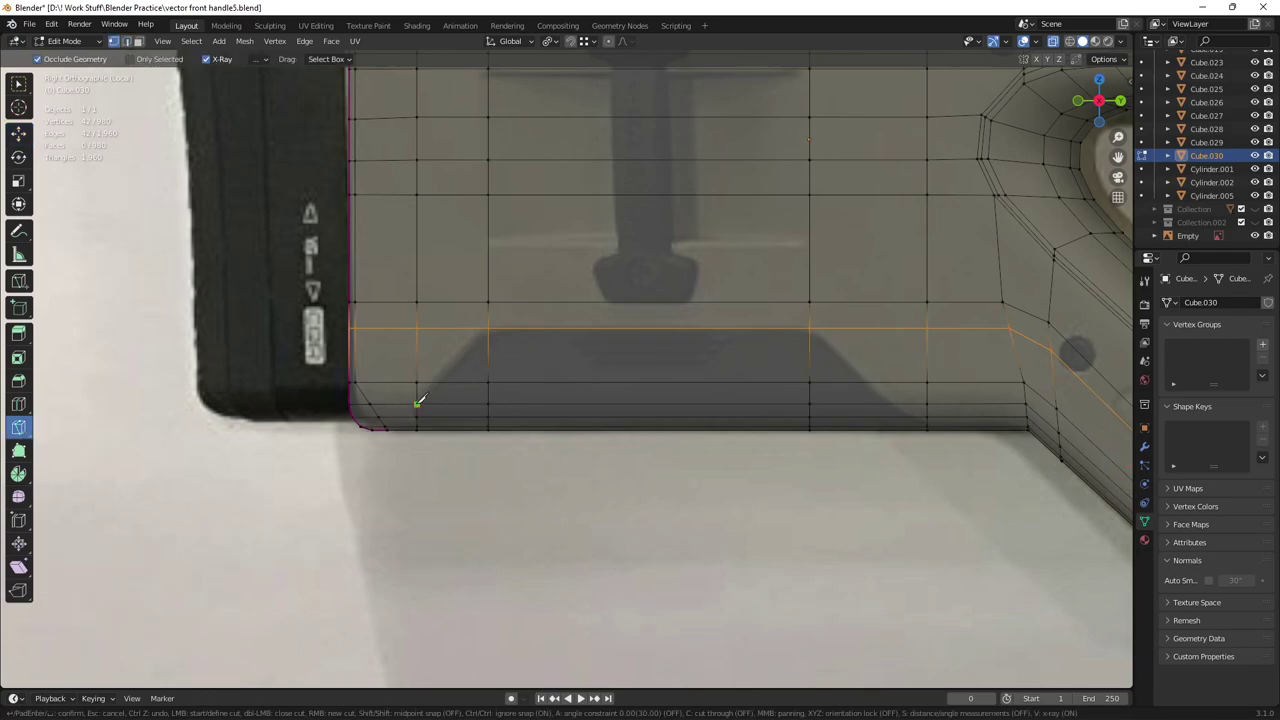
{"action": "left_click", "coordinate": [488, 327]}
{"action": "key", "text": "Return"}
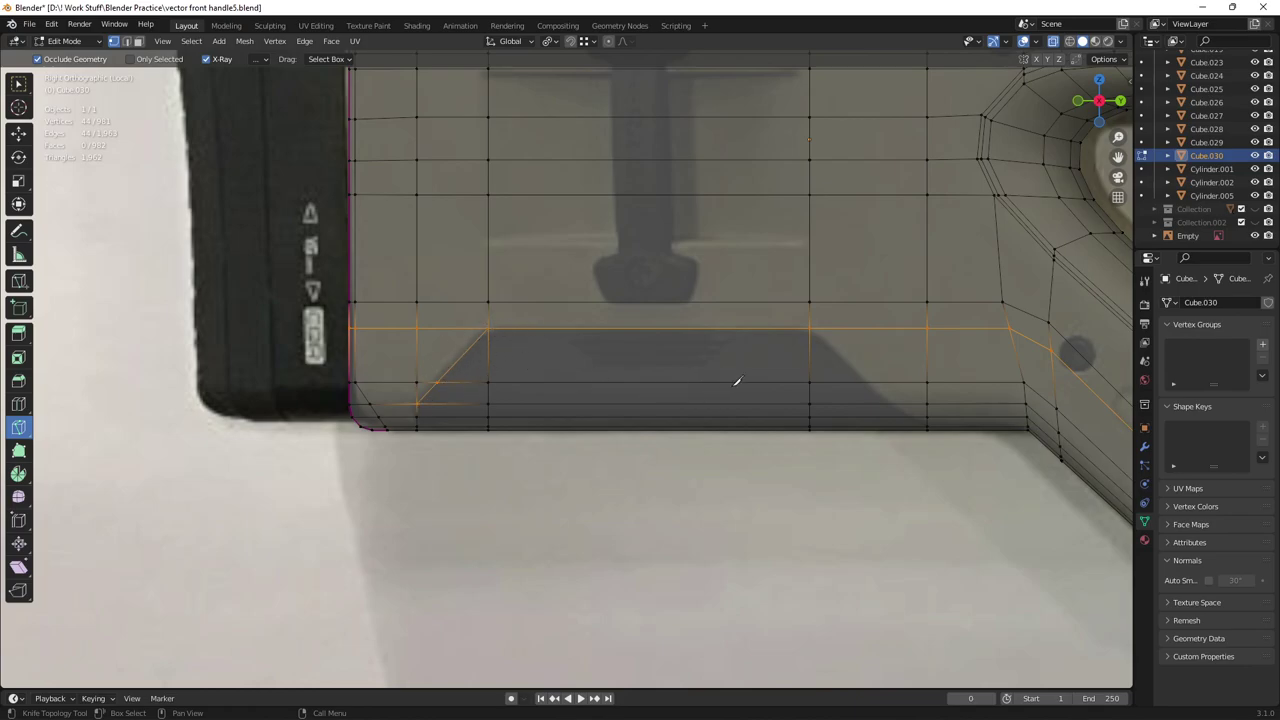
Step: Knife-cut the lower panel's front slanted edge between its upper front corner and the third vertical loop near the stock's bottom edge
{"action": "middle_click_drag", "start_coordinate": [763, 371], "coordinate": [590, 352], "text": "shift"}
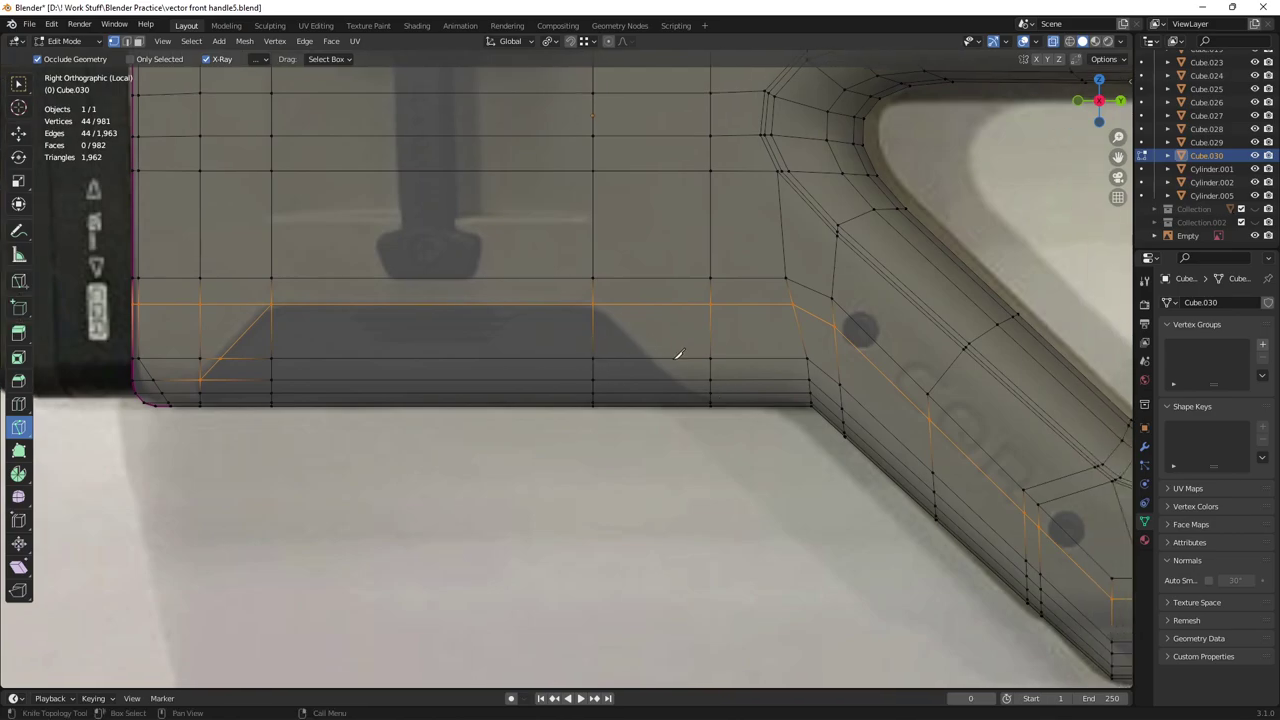
{"action": "left_click", "coordinate": [710, 402]}
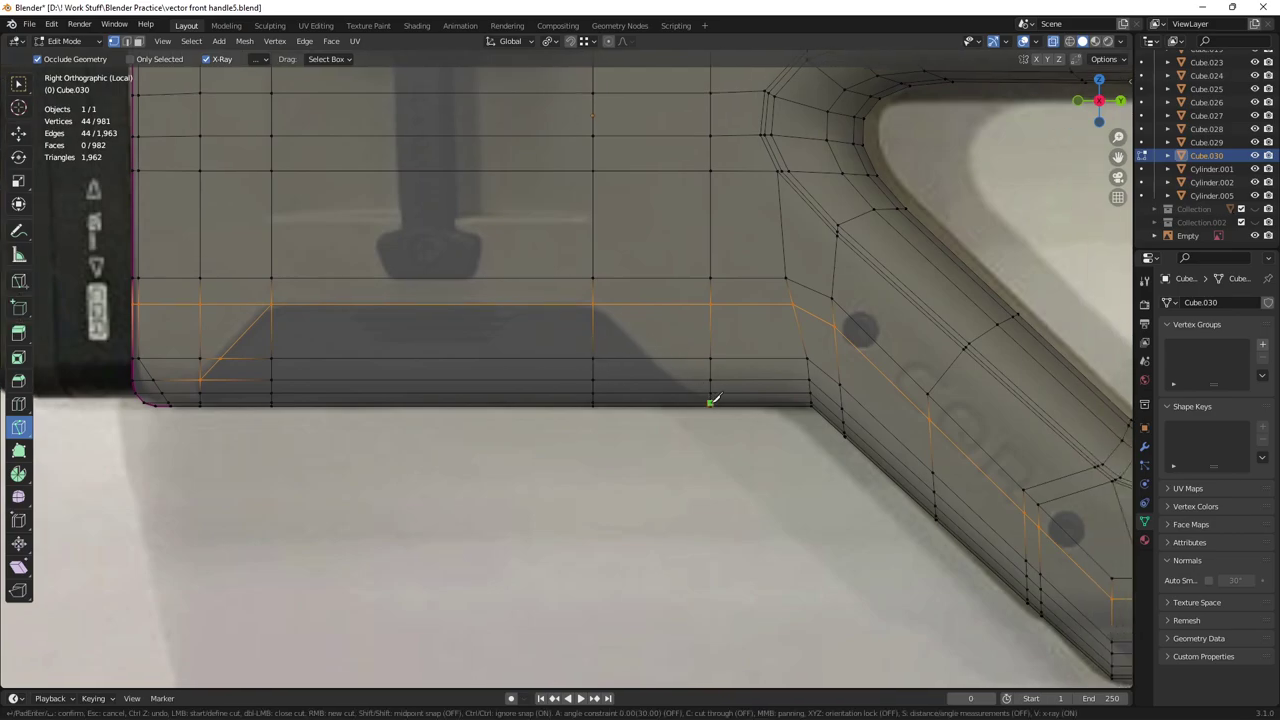
{"action": "left_click", "coordinate": [650, 357]}
{"action": "left_click", "coordinate": [596, 299]}
{"action": "key", "text": "ctrl+z"}
{"action": "left_click", "coordinate": [595, 303]}
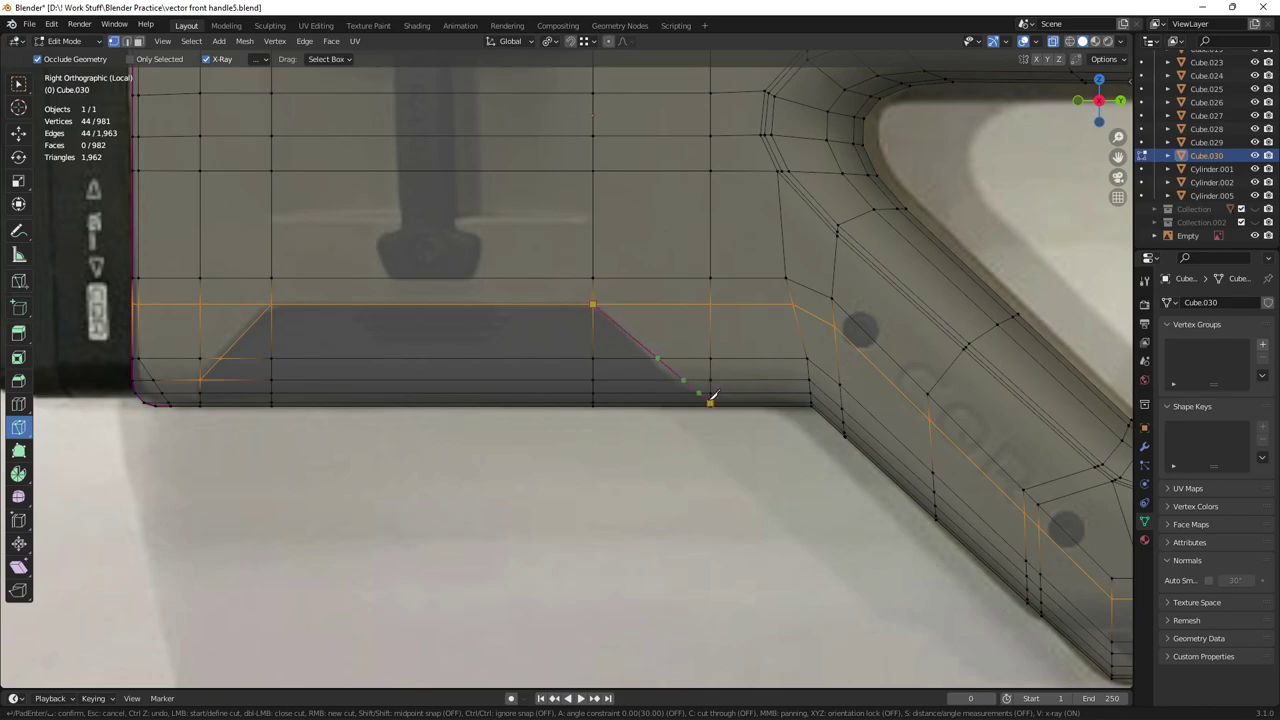
{"action": "left_click", "coordinate": [709, 400]}
{"action": "key", "text": "Return"}
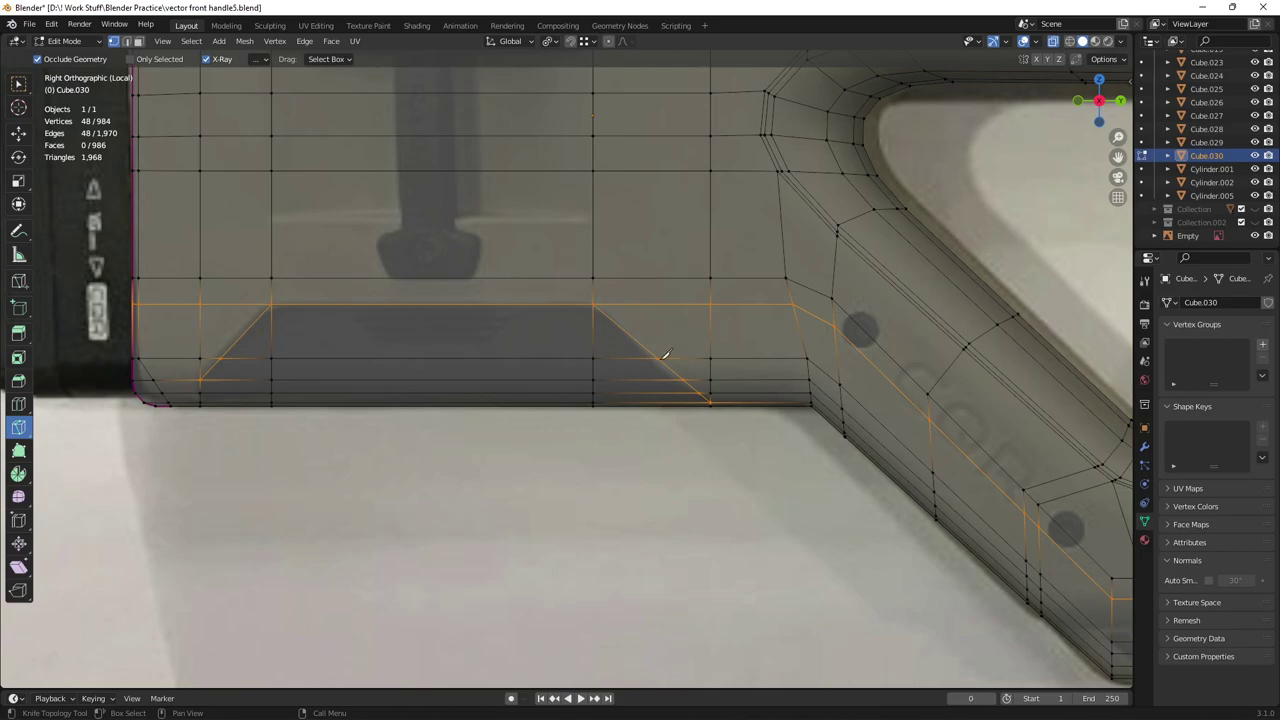
Step: Save the file and return to Object Mode
{"action": "scroll", "coordinate": [743, 387], "scroll_direction": "up", "scroll_amount": 3}
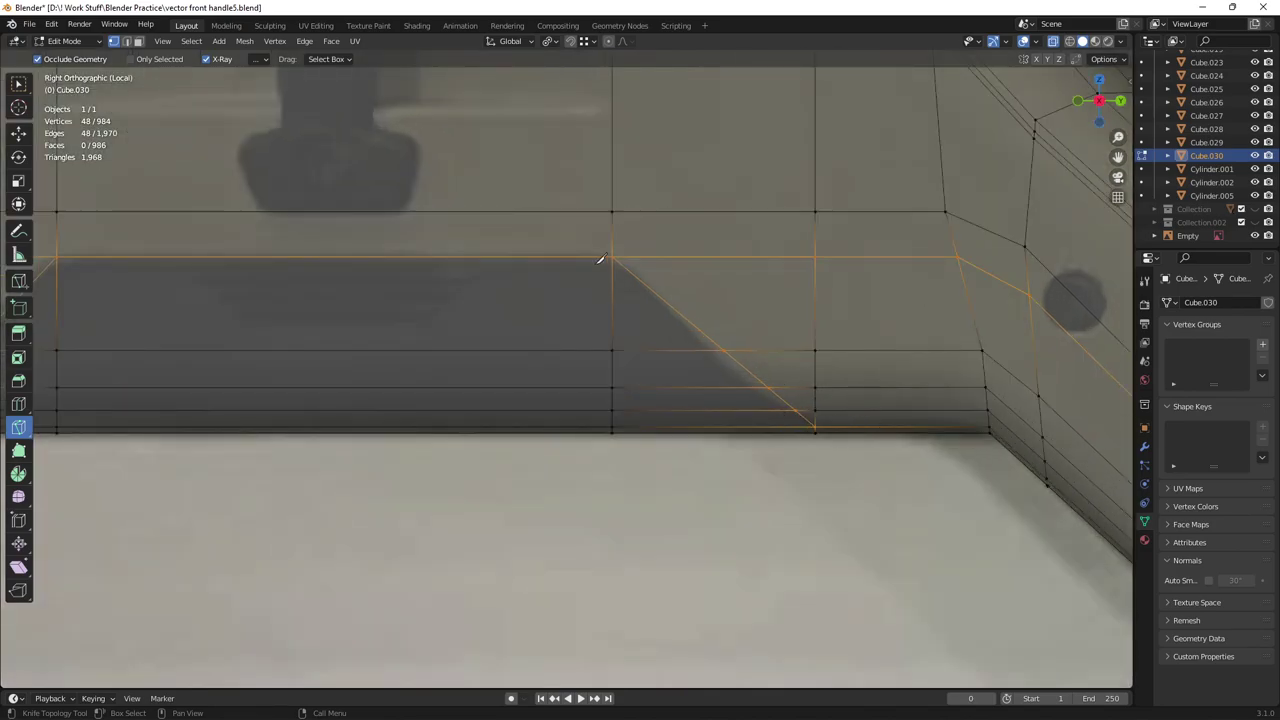
{"action": "scroll", "coordinate": [860, 432], "scroll_direction": "down", "scroll_amount": 4}
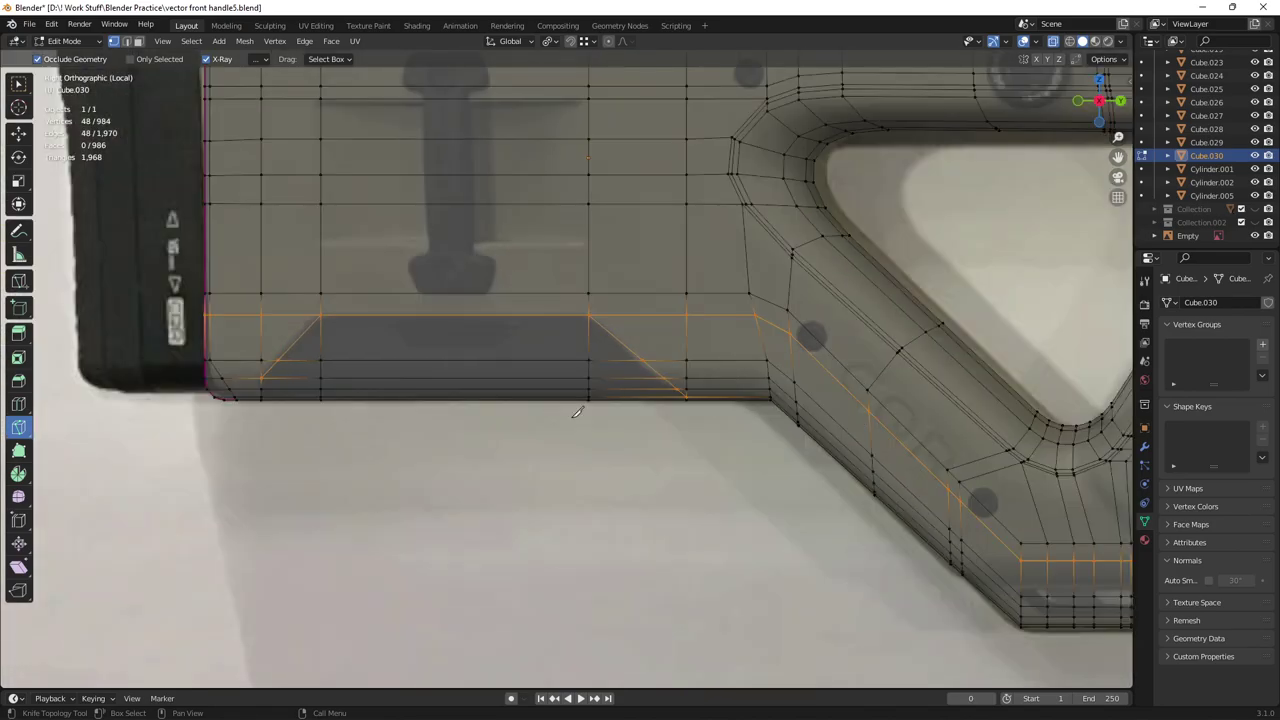
{"action": "key", "text": "ctrl+s"}
{"action": "key", "text": "Tab"}
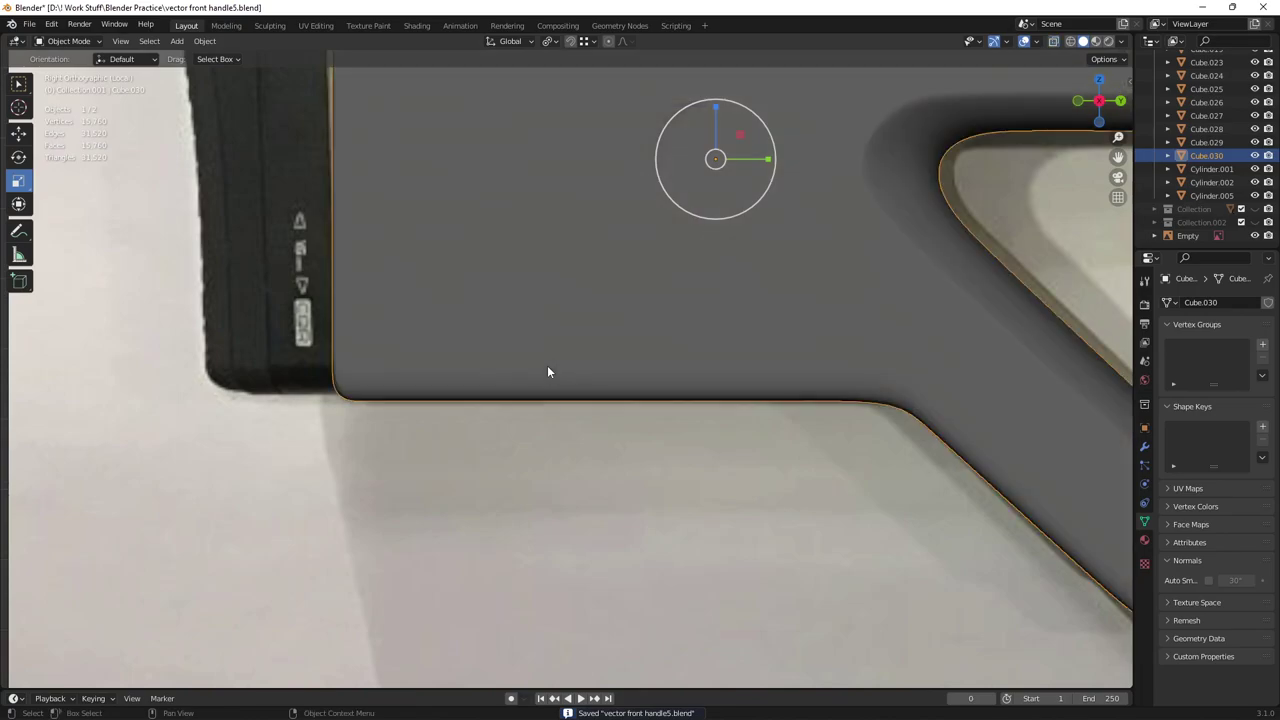
Step: Examine the smoothed stock and its new cuts from angled views in Object Mode and Edit Mode
{"action": "scroll", "coordinate": [548, 370], "scroll_direction": "down", "scroll_amount": 5}
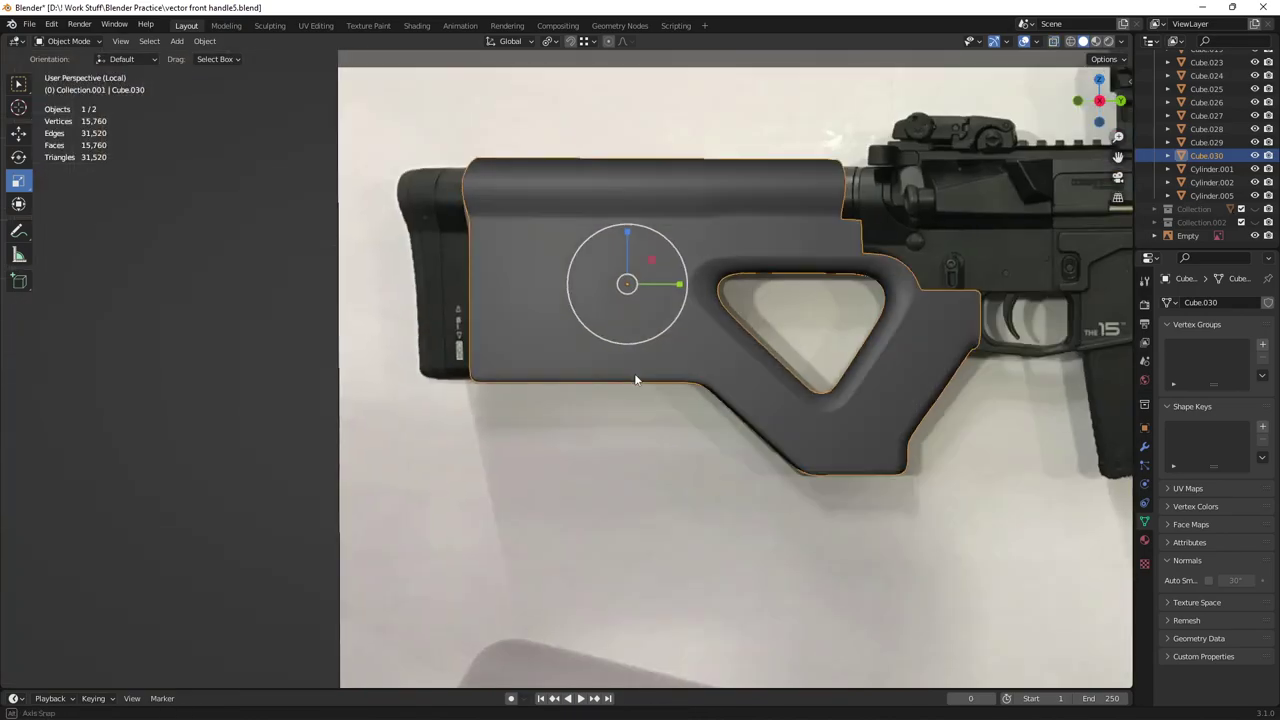
{"action": "middle_click_drag", "start_coordinate": [627, 370], "coordinate": [682, 389]}
{"action": "key", "text": "Tab"}
{"action": "key", "text": "k"}
{"action": "key", "text": "3"}
{"action": "key", "text": "Tab"}
{"action": "key", "text": "Tab"}
{"action": "scroll", "coordinate": [546, 374], "scroll_direction": "up", "scroll_amount": 6}
{"action": "middle_click_drag", "start_coordinate": [546, 374], "coordinate": [484, 399]}
{"action": "key", "text": "Tab"}
{"action": "scroll", "coordinate": [586, 396], "scroll_direction": "down", "scroll_amount": 4}
{"action": "middle_click_drag", "start_coordinate": [586, 398], "coordinate": [634, 420]}
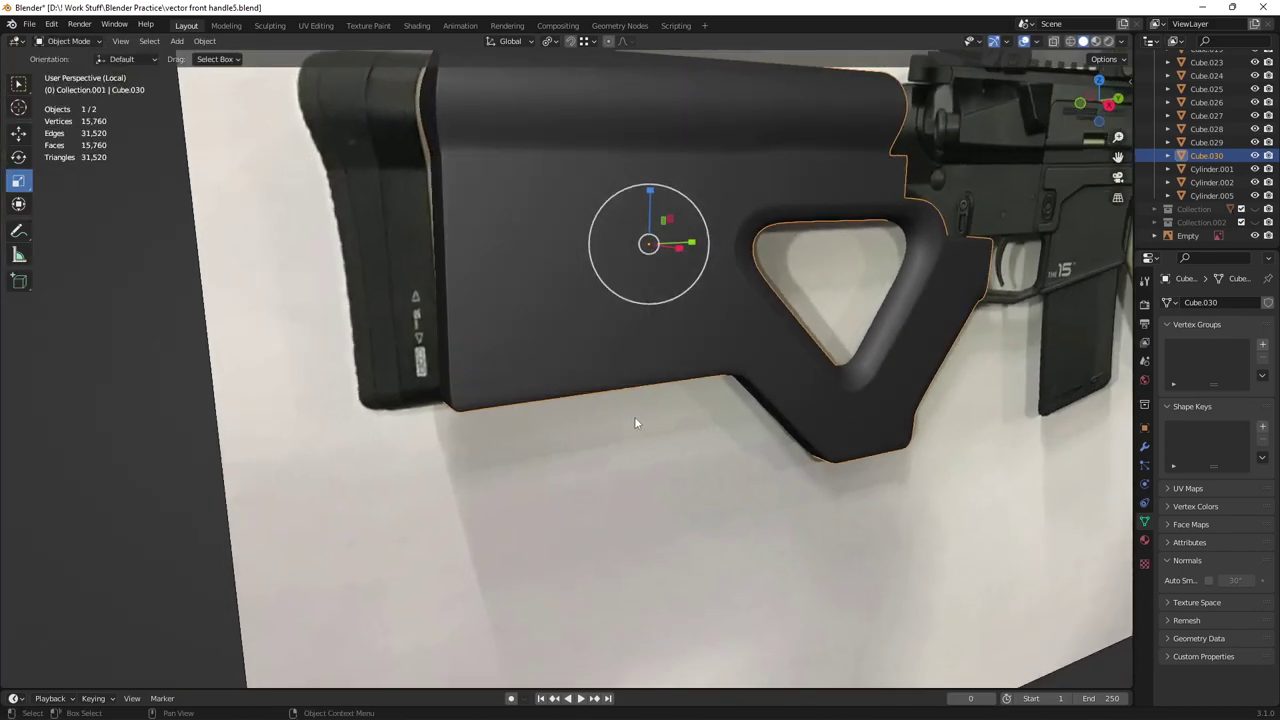
Step: Add a Mirror modifier on X above the Subdivision modifier, enable its X bisect, and apply it
{"action": "left_click", "coordinate": [1146, 446]}
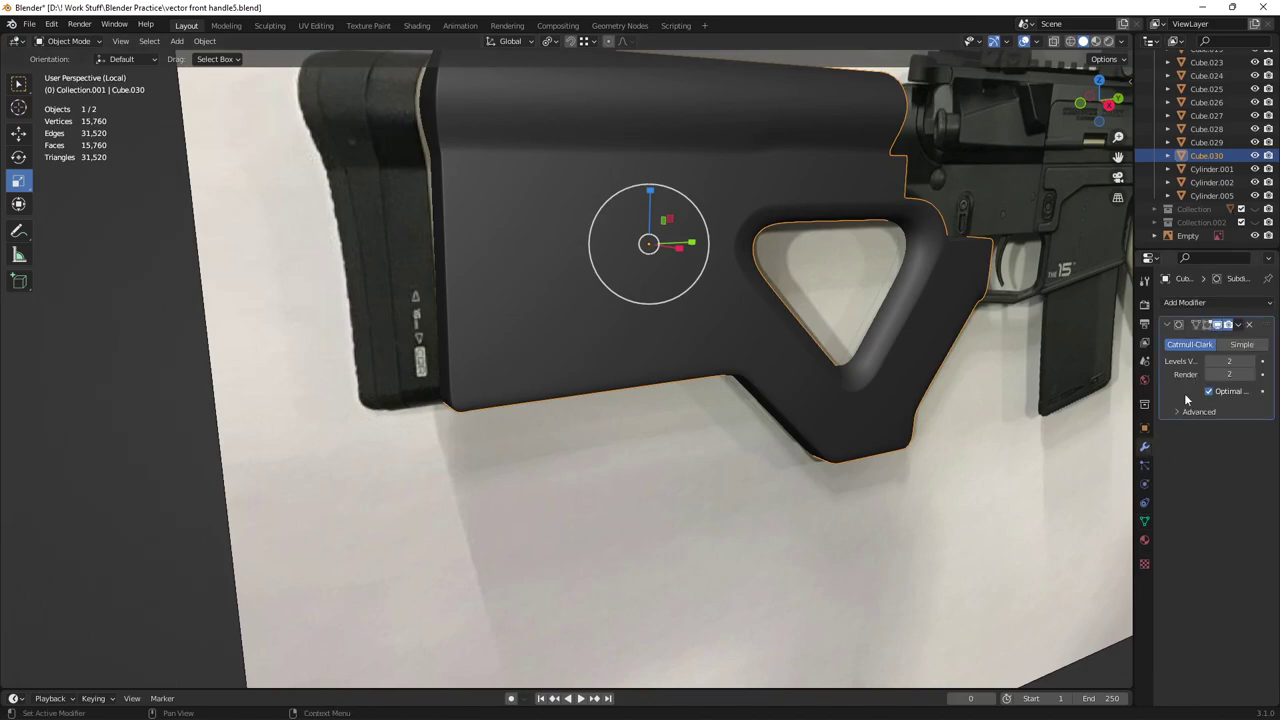
{"action": "left_click", "coordinate": [1204, 303]}
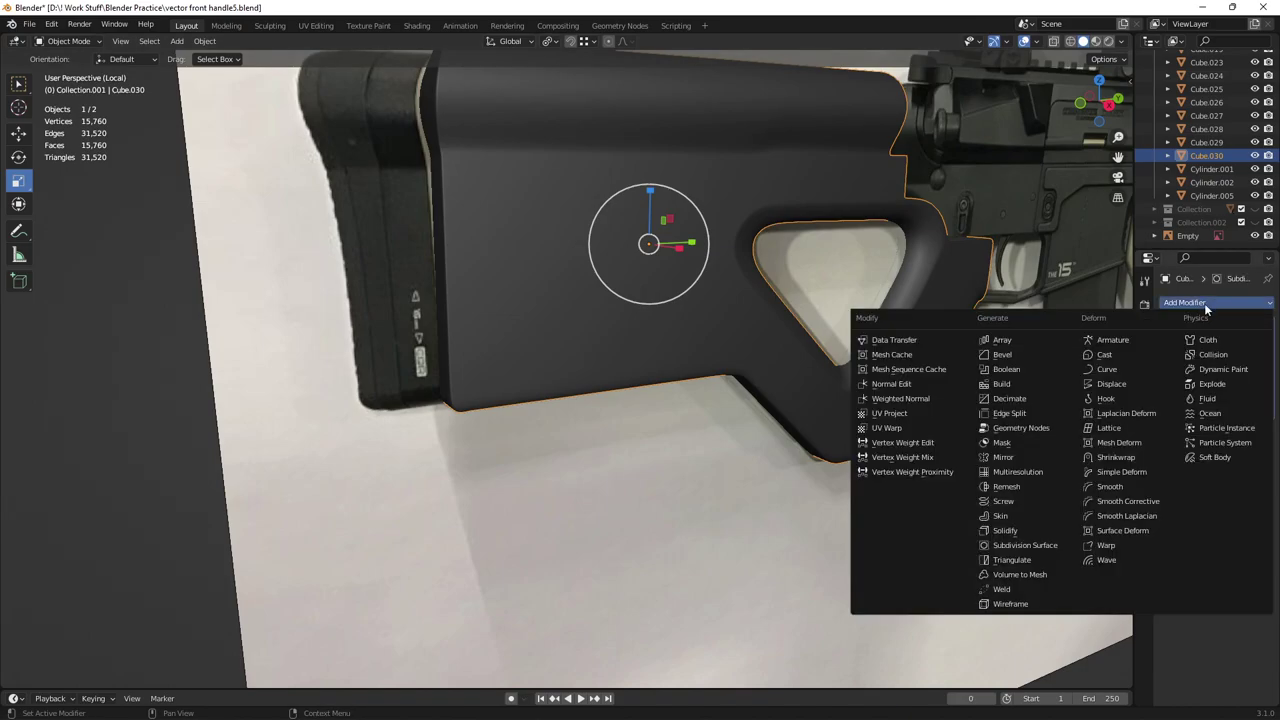
{"action": "left_click", "coordinate": [1012, 457]}
{"action": "left_click_drag", "start_coordinate": [1266, 429], "coordinate": [1256, 292]}
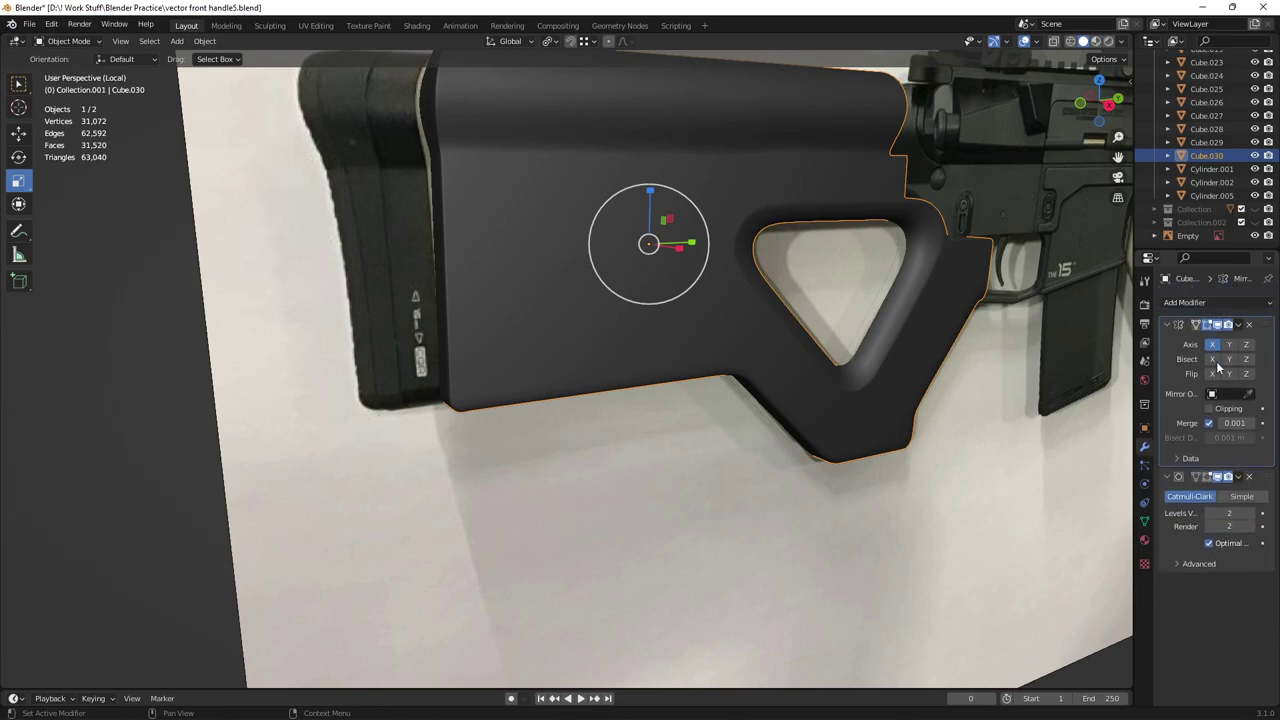
{"action": "left_click", "coordinate": [1214, 360]}
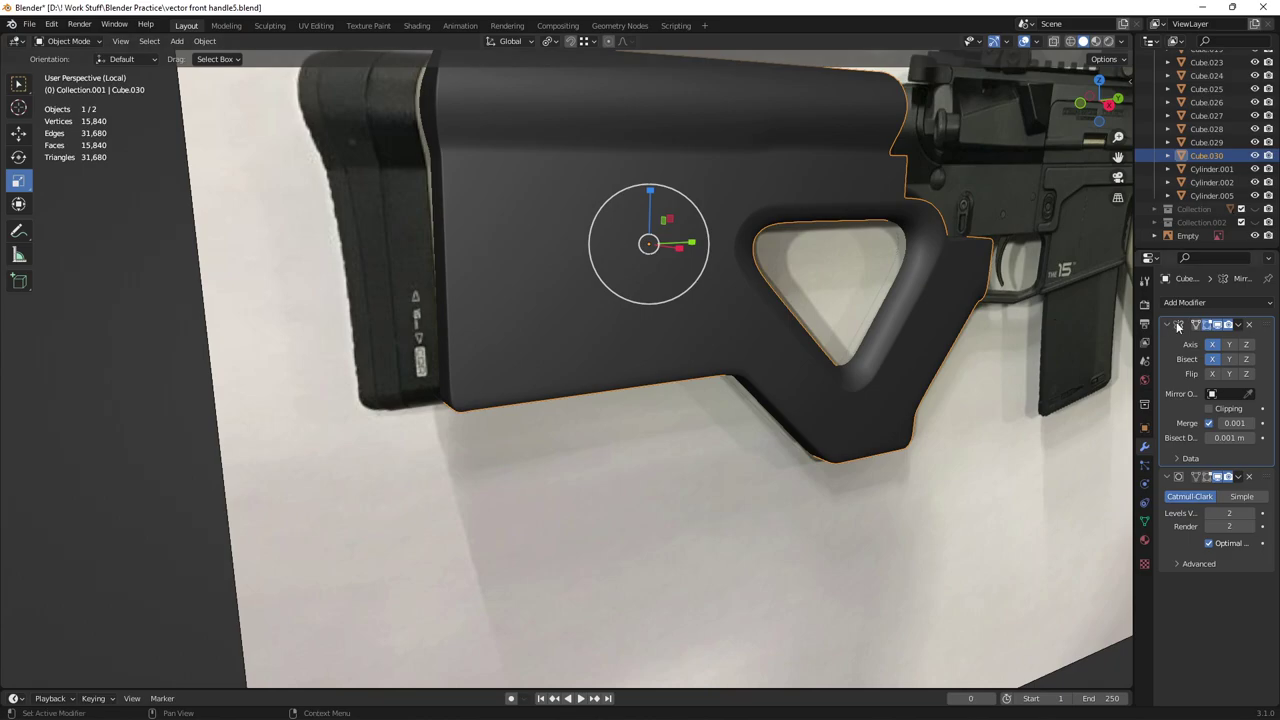
{"action": "left_click", "coordinate": [1238, 324]}
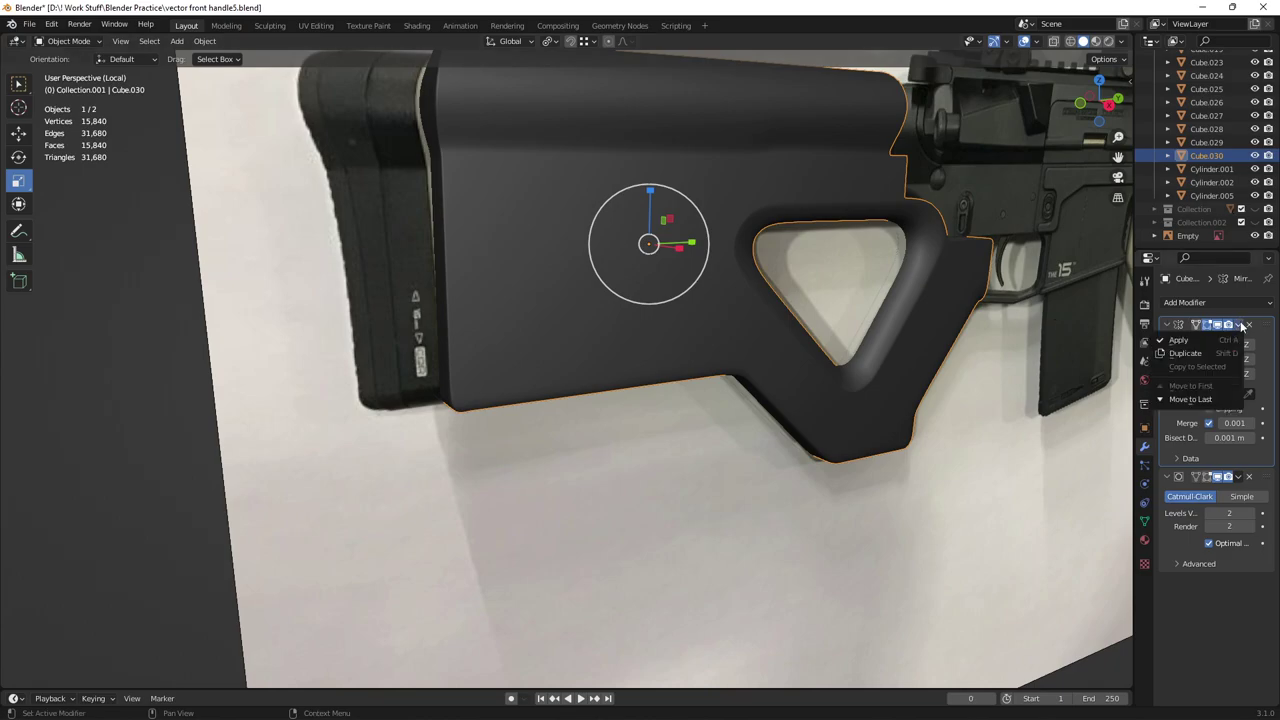
{"action": "left_click", "coordinate": [1178, 340]}
Step: Select all faces of the trapezoidal lower panel through the mesh in the X-ray right view, and separate them into their own object
{"action": "key", "text": "Tab"}
{"action": "middle_click_drag", "start_coordinate": [700, 355], "coordinate": [555, 341]}
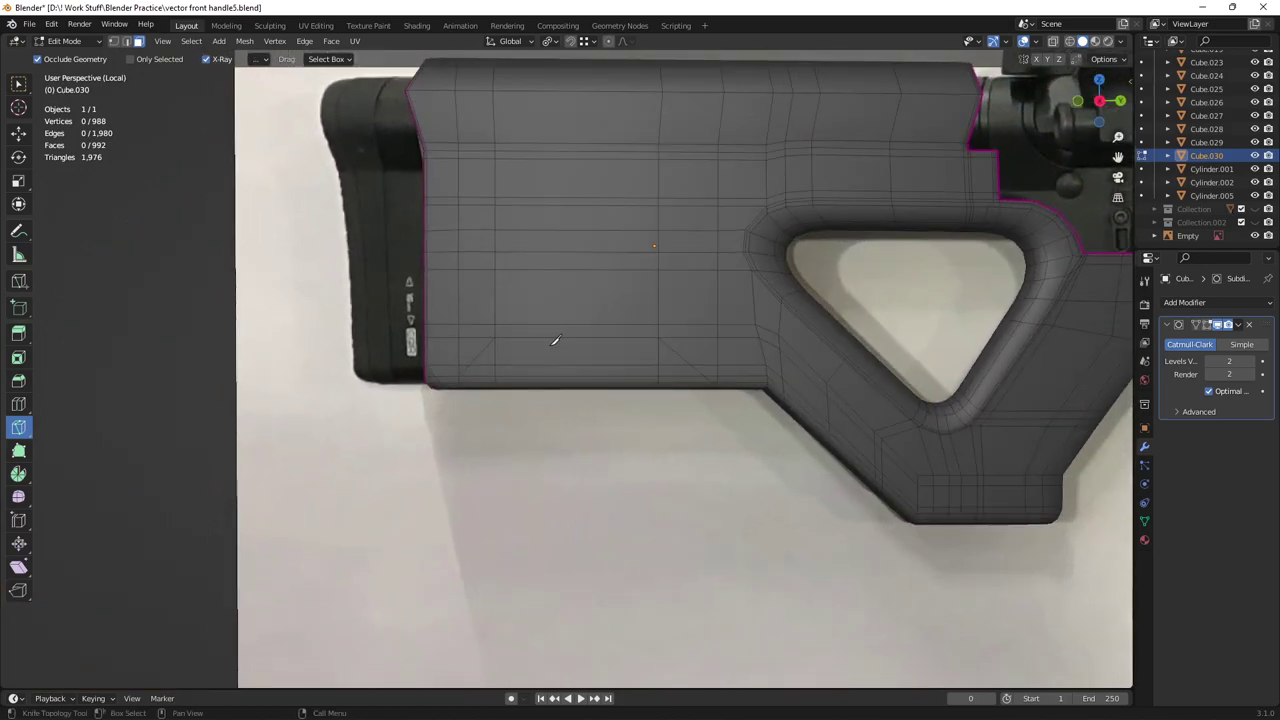
{"action": "key", "text": "Tab"}
{"action": "key", "text": "Tab"}
{"action": "key", "text": "w"}
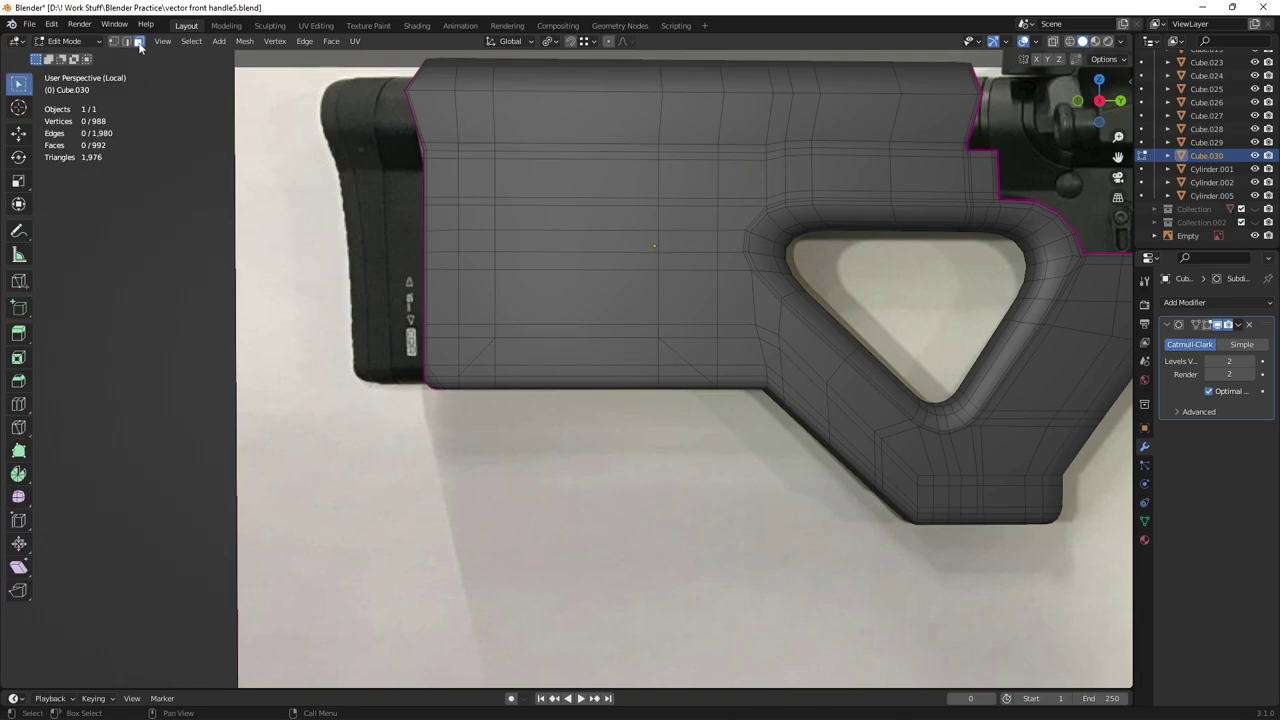
{"action": "left_click", "coordinate": [1099, 101]}
{"action": "key", "text": "alt+z"}
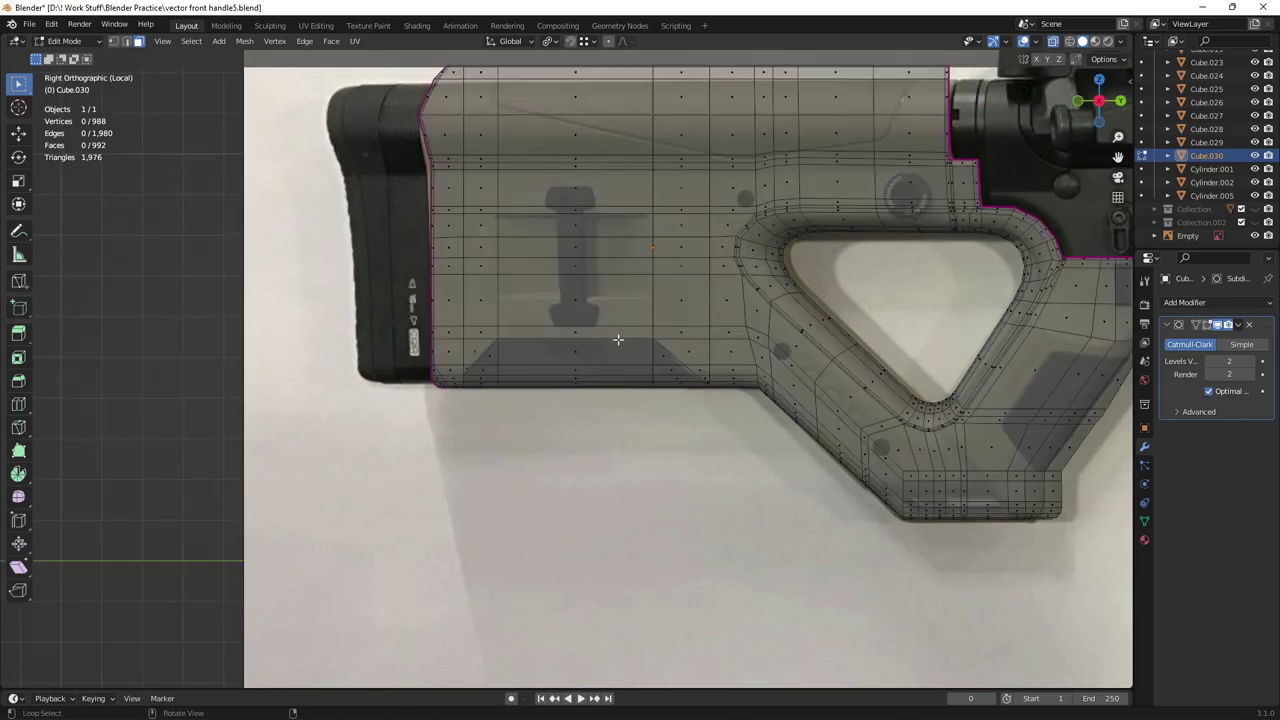
{"action": "left_click_drag", "start_coordinate": [684, 392], "coordinate": [560, 347]}
{"action": "left_click_drag", "start_coordinate": [533, 411], "coordinate": [482, 376], "text": "shift"}
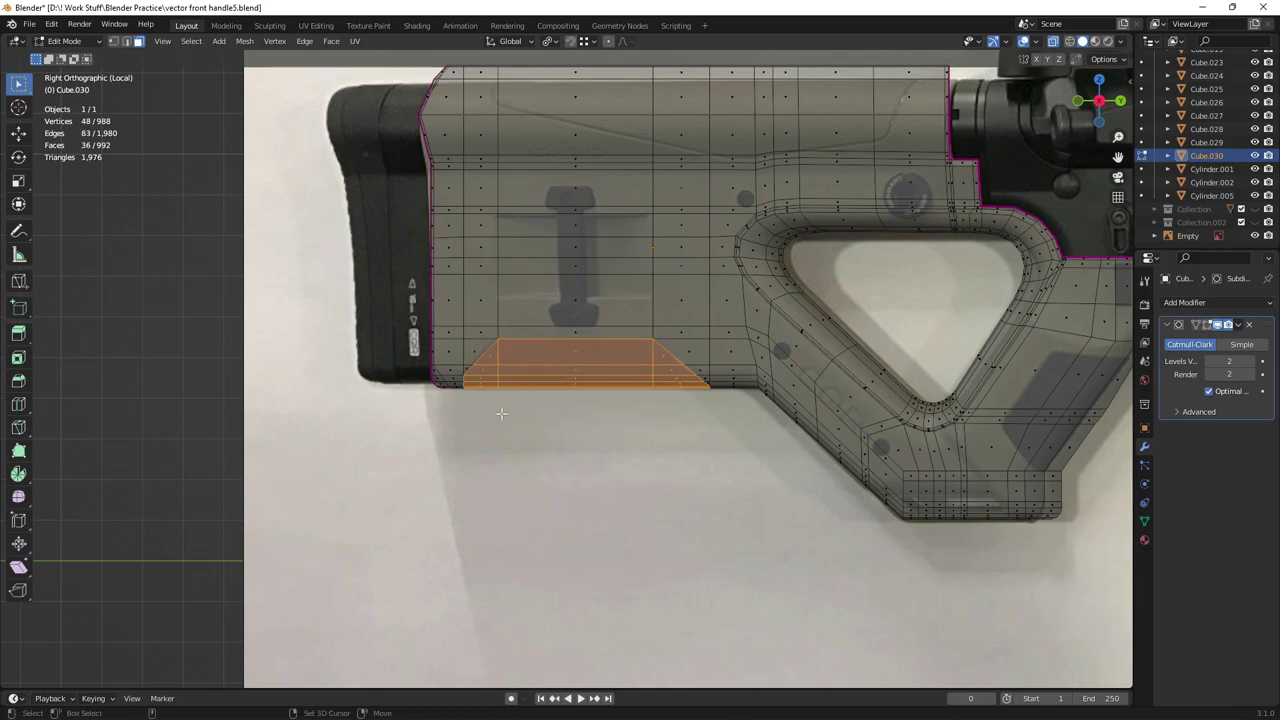
{"action": "scroll", "coordinate": [501, 413], "scroll_direction": "up", "scroll_amount": 4}
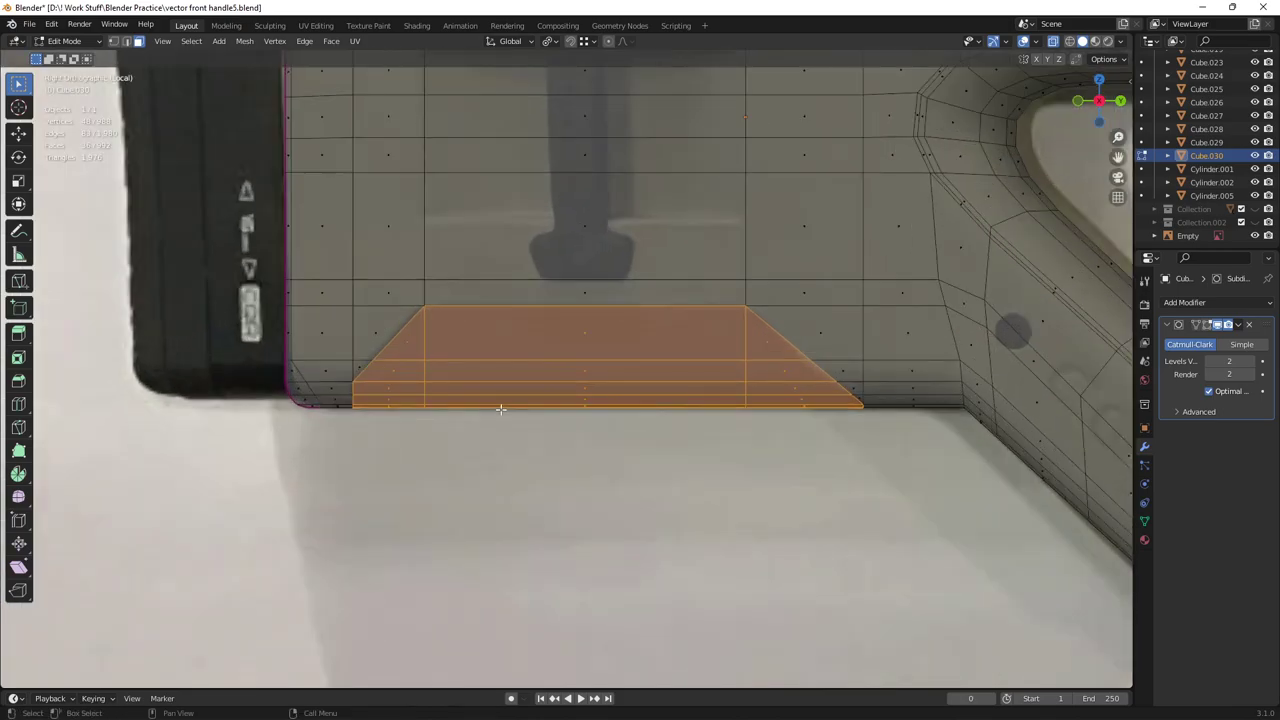
{"action": "key", "text": "p"}
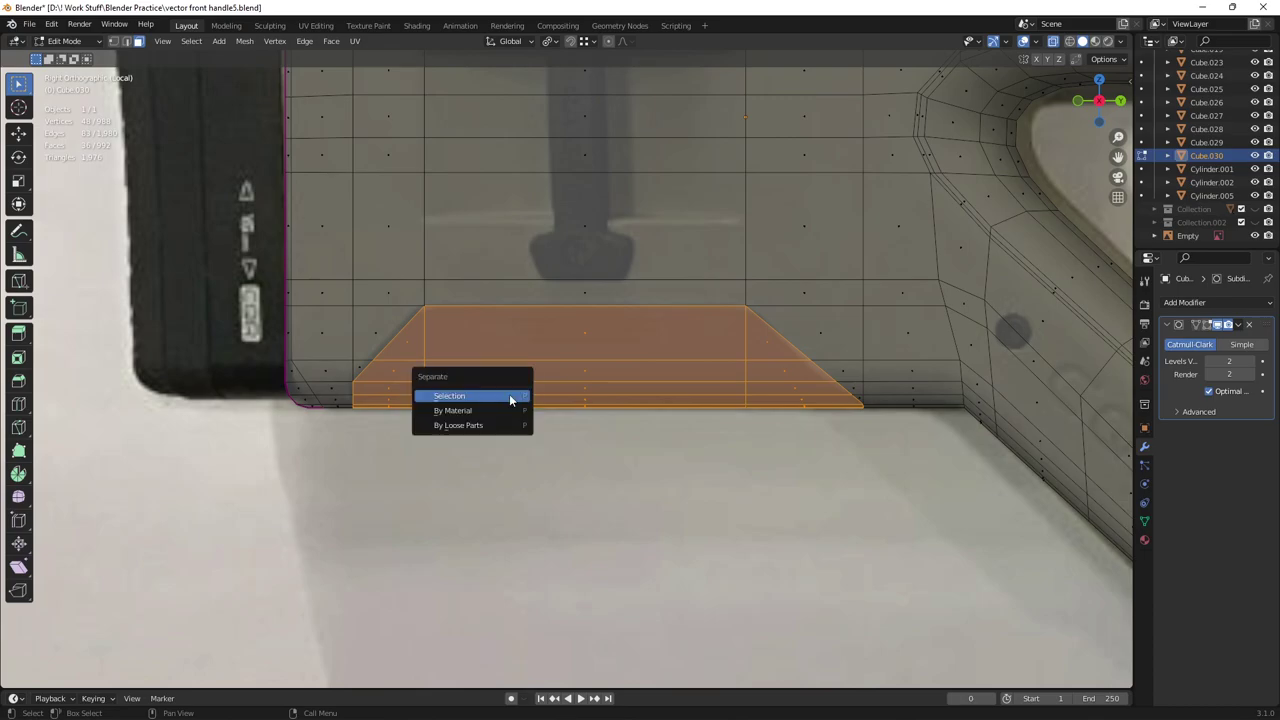
{"action": "left_click", "coordinate": [510, 397]}
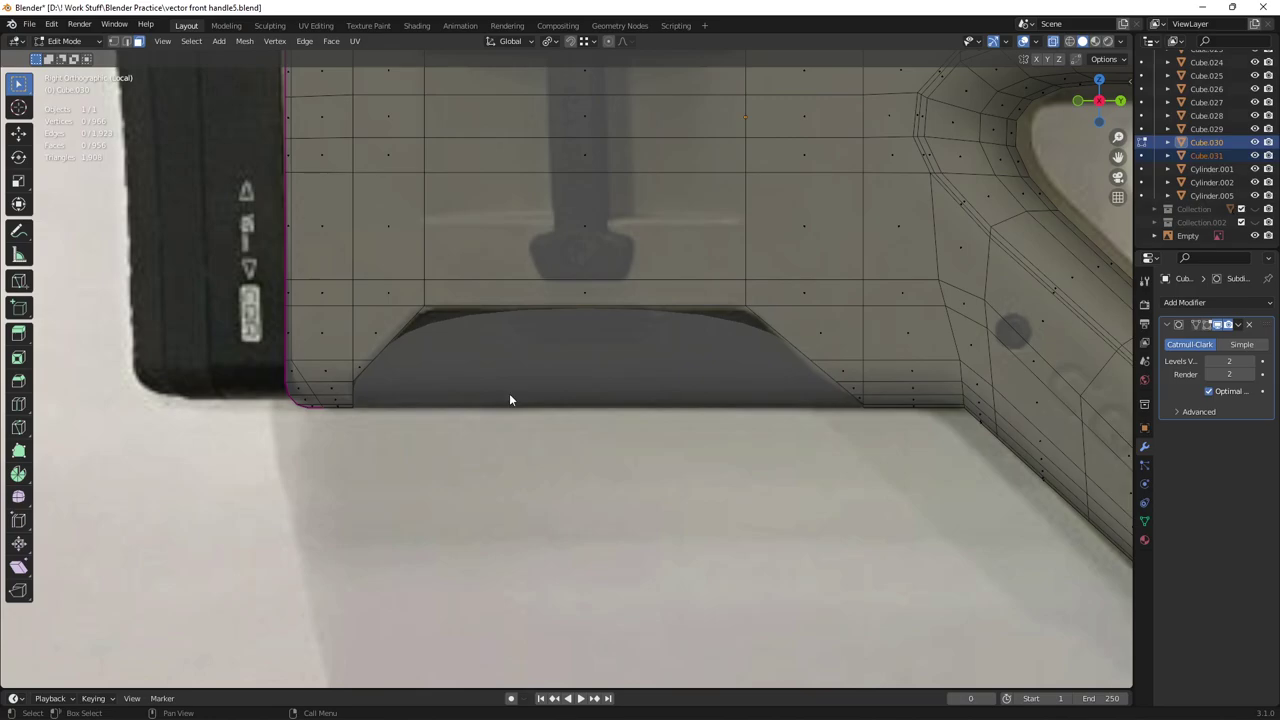
Step: Return to Object Mode and hide the reference photo
{"action": "key", "text": "Tab"}
{"action": "scroll", "coordinate": [509, 393], "scroll_direction": "down", "scroll_amount": 5}
{"action": "middle_click_drag", "start_coordinate": [544, 404], "coordinate": [631, 446]}
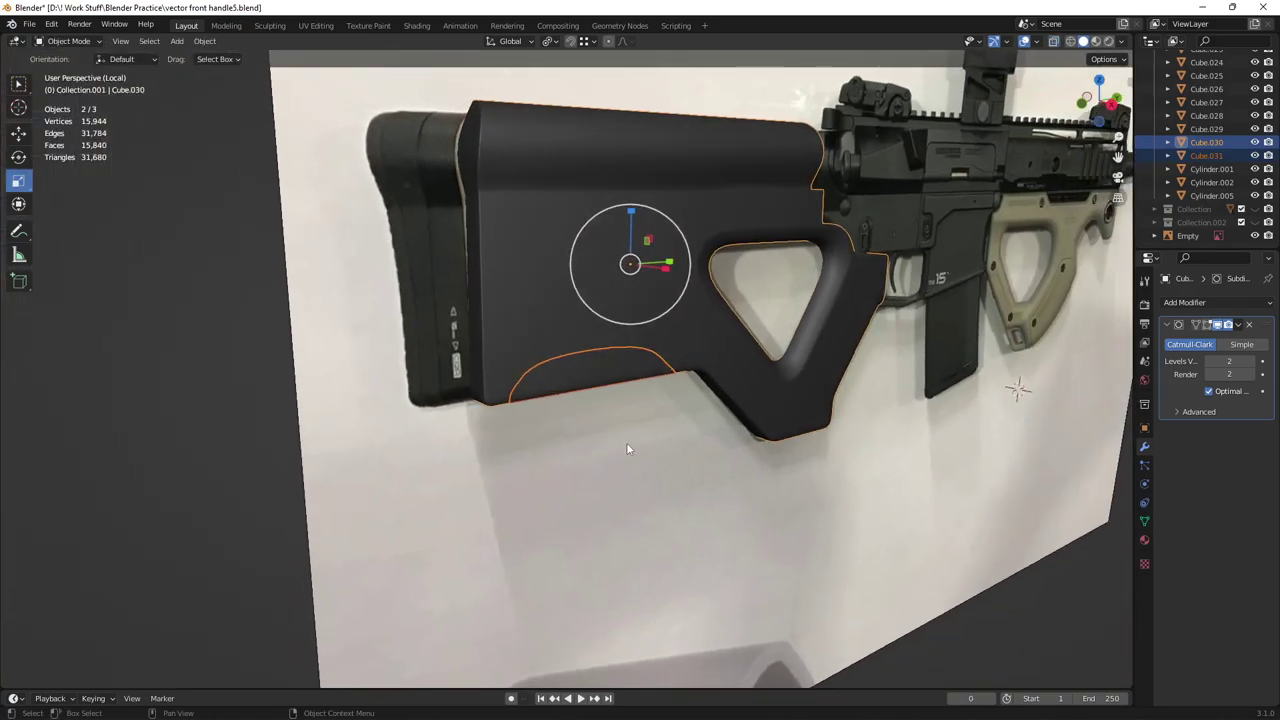
{"action": "left_click", "coordinate": [576, 484]}
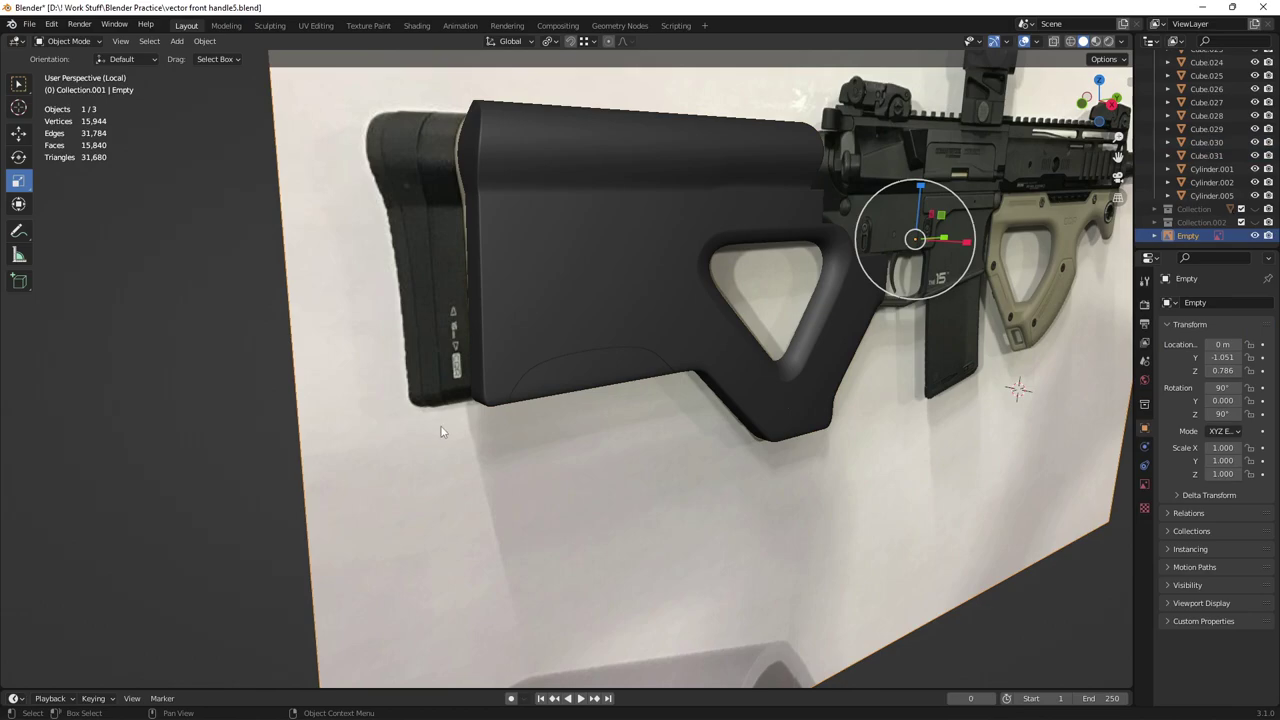
{"action": "key", "text": "h"}
Step: Check the separated lower panel's mesh in Edit Mode, and open the stock body for editing instead
{"action": "scroll", "coordinate": [565, 356], "scroll_direction": "up", "scroll_amount": 4}
{"action": "left_click", "coordinate": [565, 356]}
{"action": "key", "text": "Tab"}
{"action": "middle_click_drag", "start_coordinate": [565, 356], "coordinate": [481, 381]}
{"action": "key", "text": "Tab"}
{"action": "left_click", "coordinate": [441, 228]}
{"action": "key", "text": "Tab"}
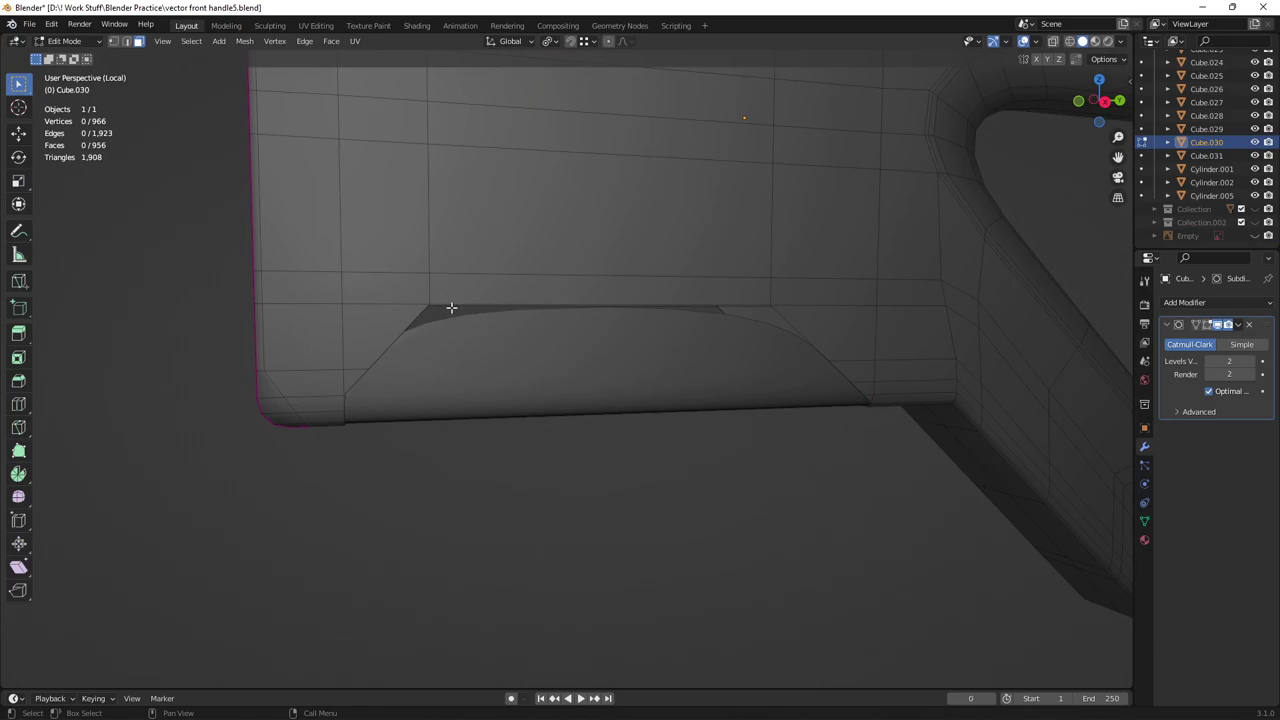
Step: Try adding a horizontal edge loop at the recess's lower corner on the grip side, keeping it centred
{"action": "scroll", "coordinate": [370, 337], "scroll_direction": "up", "scroll_amount": 3}
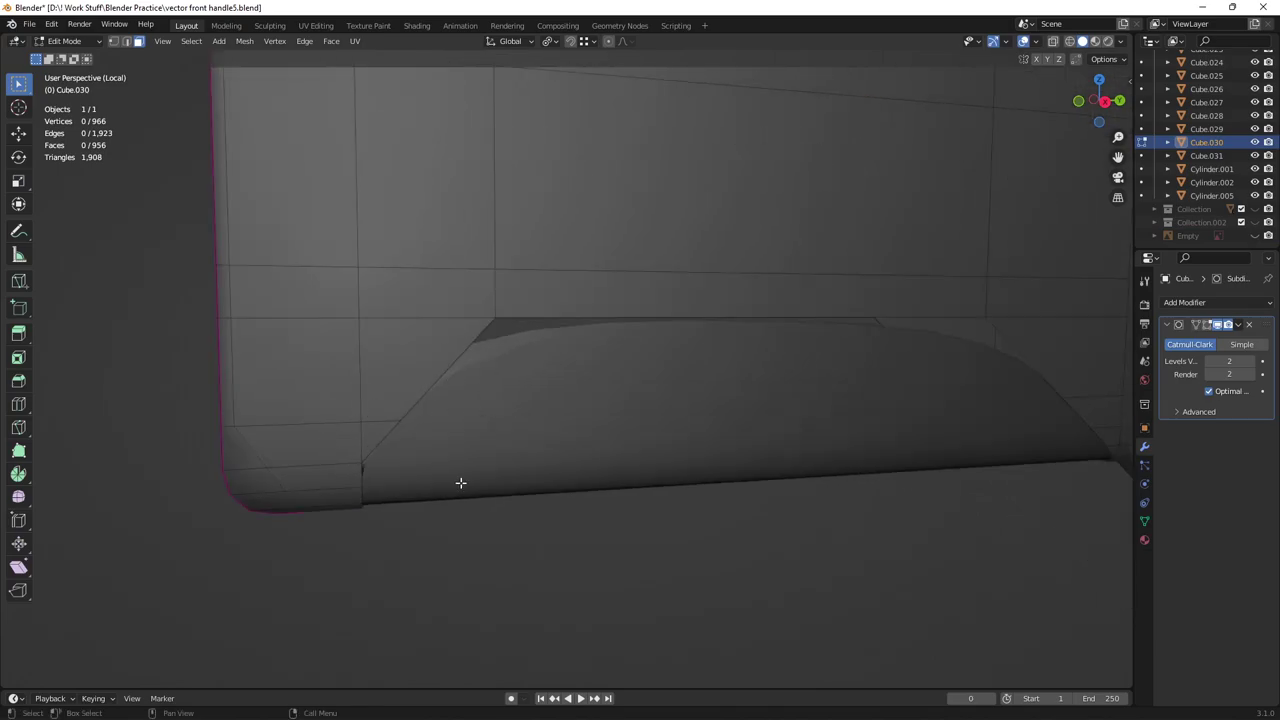
{"action": "middle_click_drag", "start_coordinate": [383, 430], "coordinate": [430, 382], "text": "shift"}
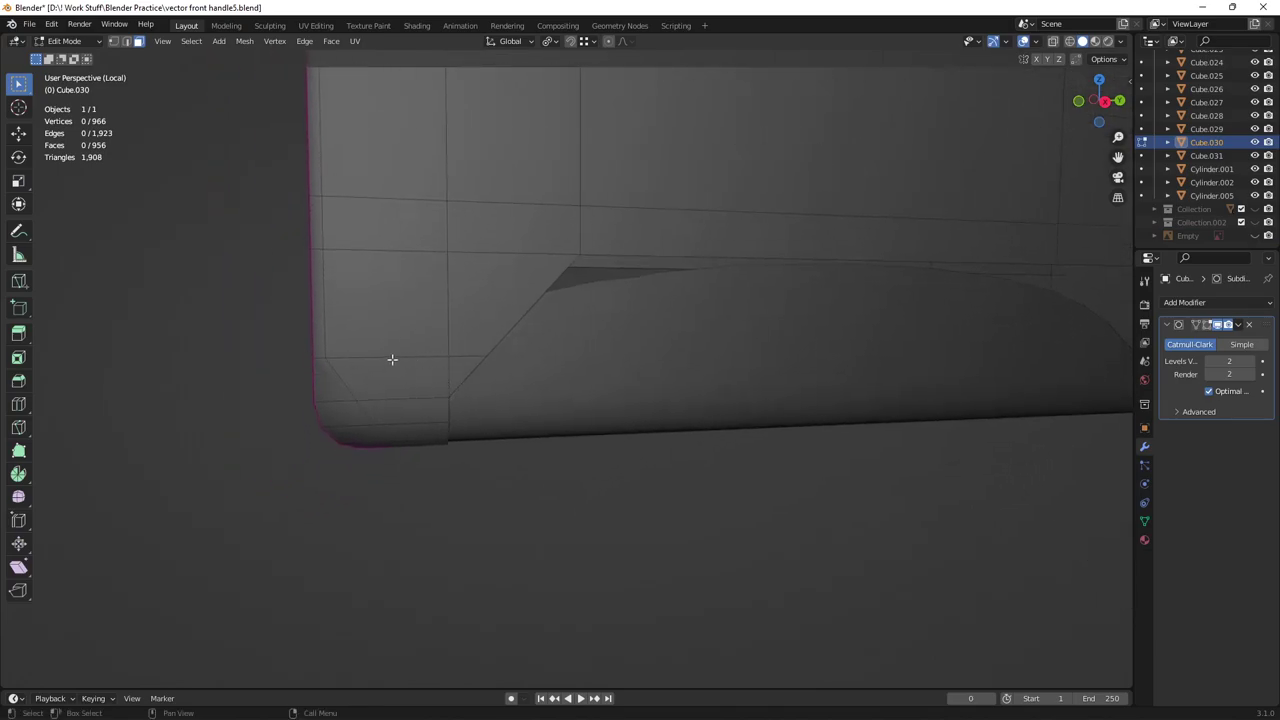
{"action": "scroll", "coordinate": [408, 360], "scroll_direction": "up", "scroll_amount": 2}
{"action": "scroll", "coordinate": [400, 361], "scroll_direction": "down", "scroll_amount": 3}
{"action": "scroll", "coordinate": [446, 351], "scroll_direction": "up", "scroll_amount": 3}
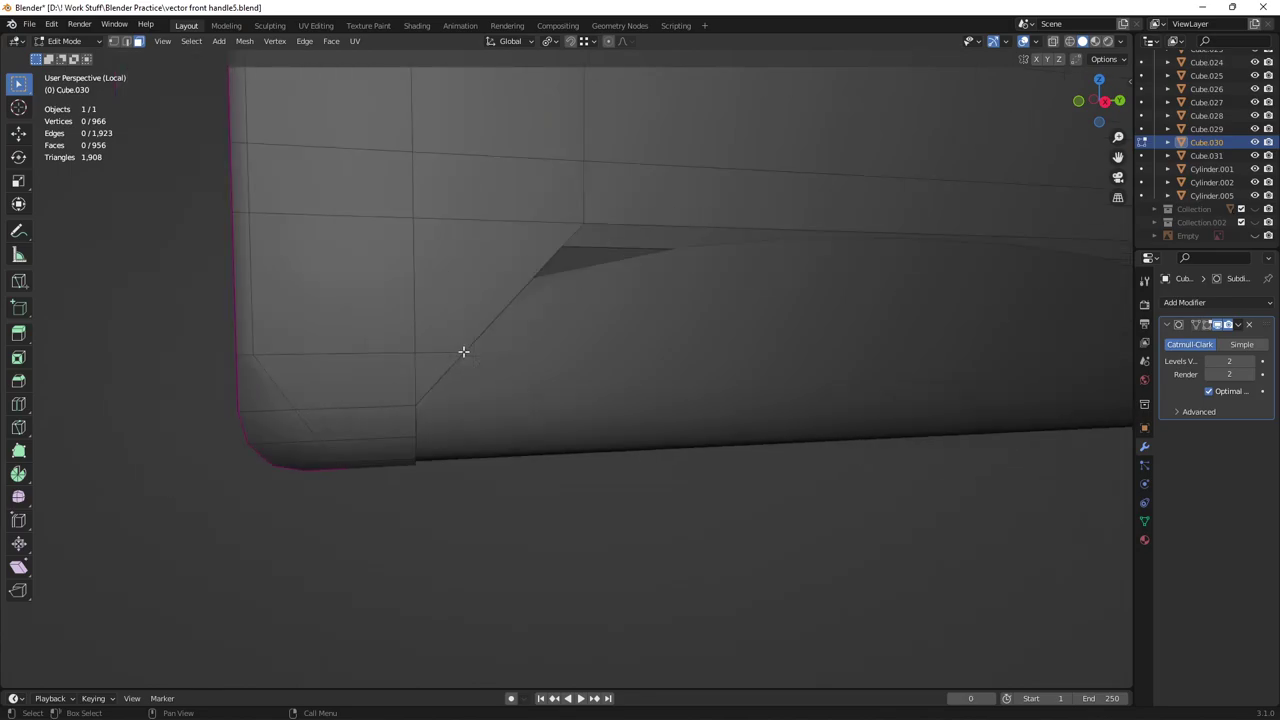
{"action": "scroll", "coordinate": [563, 289], "scroll_direction": "down", "scroll_amount": 1}
{"action": "middle_click_drag", "start_coordinate": [563, 289], "coordinate": [496, 398], "text": "shift"}
{"action": "middle_click_drag", "start_coordinate": [648, 400], "coordinate": [600, 391]}
{"action": "middle_click_drag", "start_coordinate": [772, 398], "coordinate": [558, 370], "text": "shift"}
{"action": "scroll", "coordinate": [764, 448], "scroll_direction": "up", "scroll_amount": 1}
{"action": "key", "text": "ctrl+r"}
{"action": "left_click", "coordinate": [791, 486]}
{"action": "right_click", "coordinate": [742, 441]}
Step: Try sliding the vertex beside the recess's grip-side lower corner along its edge in vertex select mode
{"action": "scroll", "coordinate": [750, 452], "scroll_direction": "up", "scroll_amount": 3}
{"action": "middle_click_drag", "start_coordinate": [854, 474], "coordinate": [641, 389], "text": "shift"}
{"action": "key", "text": "1"}
{"action": "key", "text": "c"}
{"action": "key", "text": "w"}
{"action": "left_click", "coordinate": [561, 362]}
{"action": "key", "text": "g"}
{"action": "key", "text": "g"}
{"action": "left_click", "coordinate": [594, 362]}
Step: Try adding an edge loop at the recess's rear lower corner and sliding its vertex by a factor of 0.188
{"action": "middle_click_drag", "start_coordinate": [542, 337], "coordinate": [371, 363]}
{"action": "key", "text": "ctrl+r"}
{"action": "left_click", "coordinate": [366, 323]}
{"action": "right_click", "coordinate": [366, 323]}
{"action": "left_click", "coordinate": [375, 325]}
{"action": "key", "text": "g"}
{"action": "key", "text": "g"}
{"action": "left_click", "coordinate": [358, 326]}
{"action": "scroll", "coordinate": [503, 358], "scroll_direction": "down", "scroll_amount": 2}
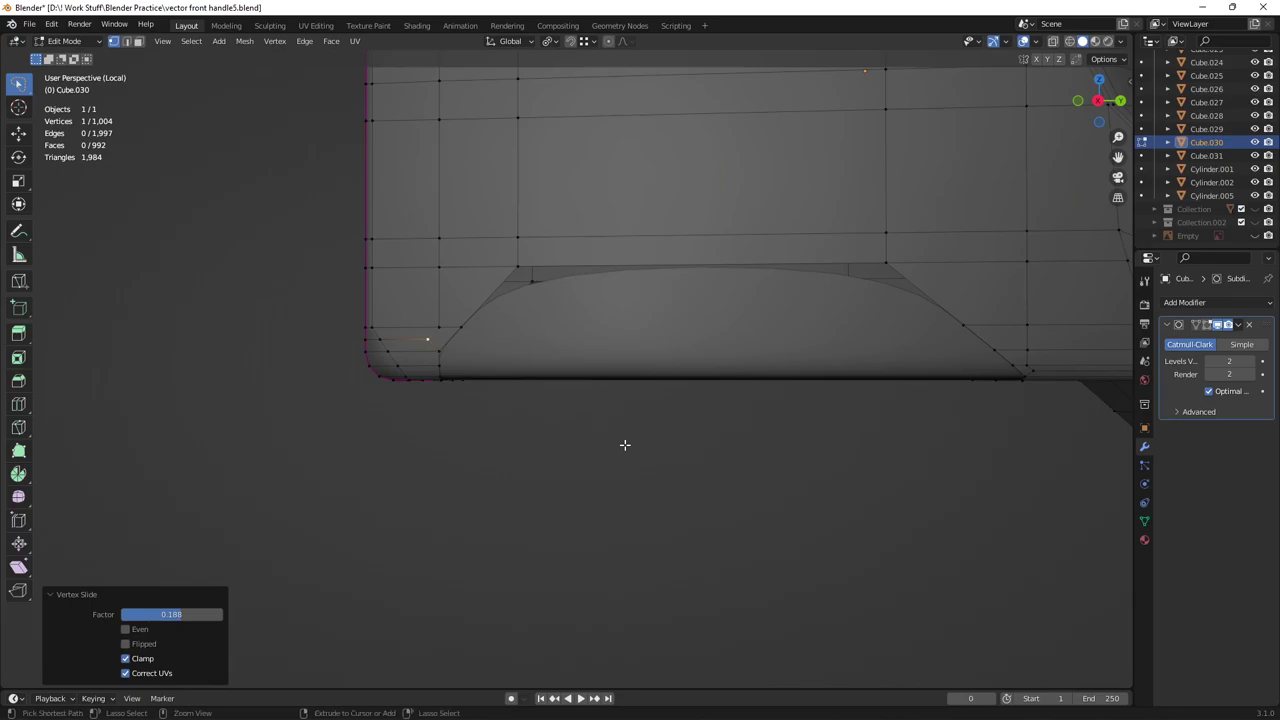
Step: Undo the trial edge loops and vertex slides at the recess's lower corners, and save the file
{"action": "key", "text": "ctrl+z"}
{"action": "key", "text": "ctrl+z"}
{"action": "key", "text": "ctrl+z"}
{"action": "key", "text": "ctrl+z"}
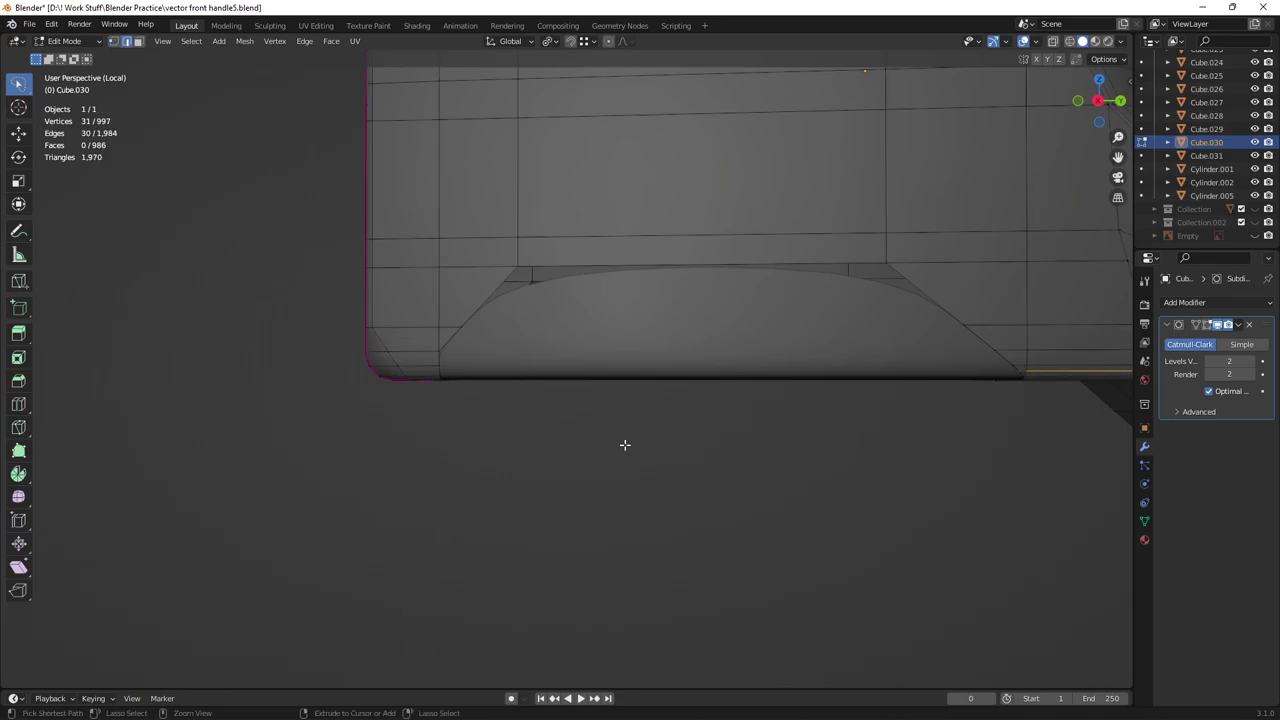
{"action": "scroll", "coordinate": [625, 445], "scroll_direction": "down", "scroll_amount": 2}
{"action": "key", "text": "ctrl+s"}
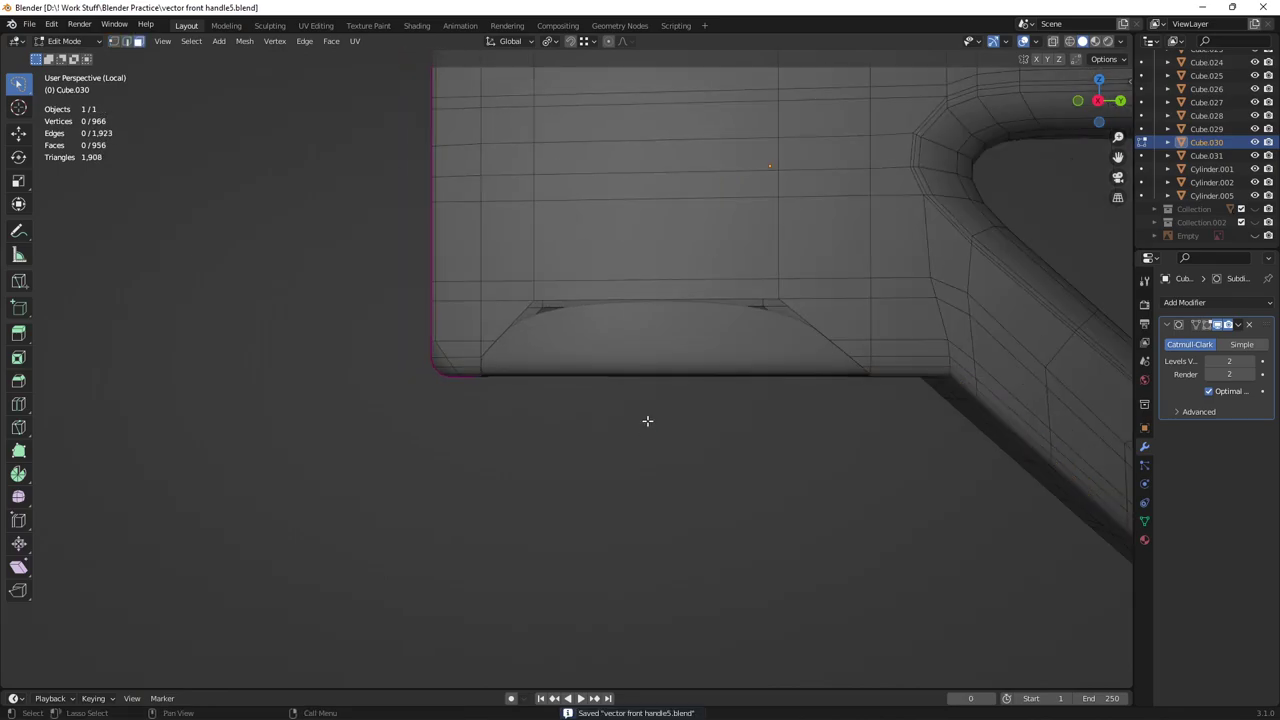
Step: Unhide the reference photo in Object Mode and compare the panel's outline with it through X-ray
{"action": "key", "text": "Tab"}
{"action": "left_click", "coordinate": [657, 431]}
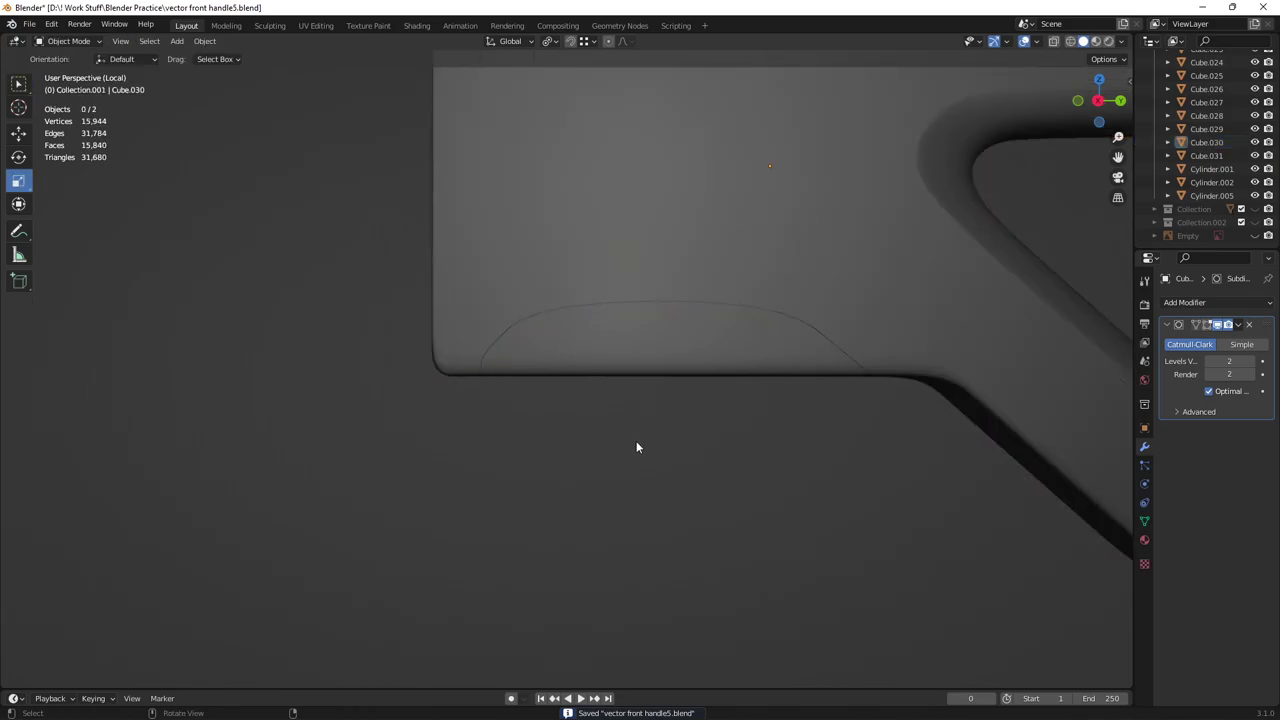
{"action": "key", "text": "alt+h"}
{"action": "scroll", "coordinate": [729, 466], "scroll_direction": "down", "scroll_amount": 5}
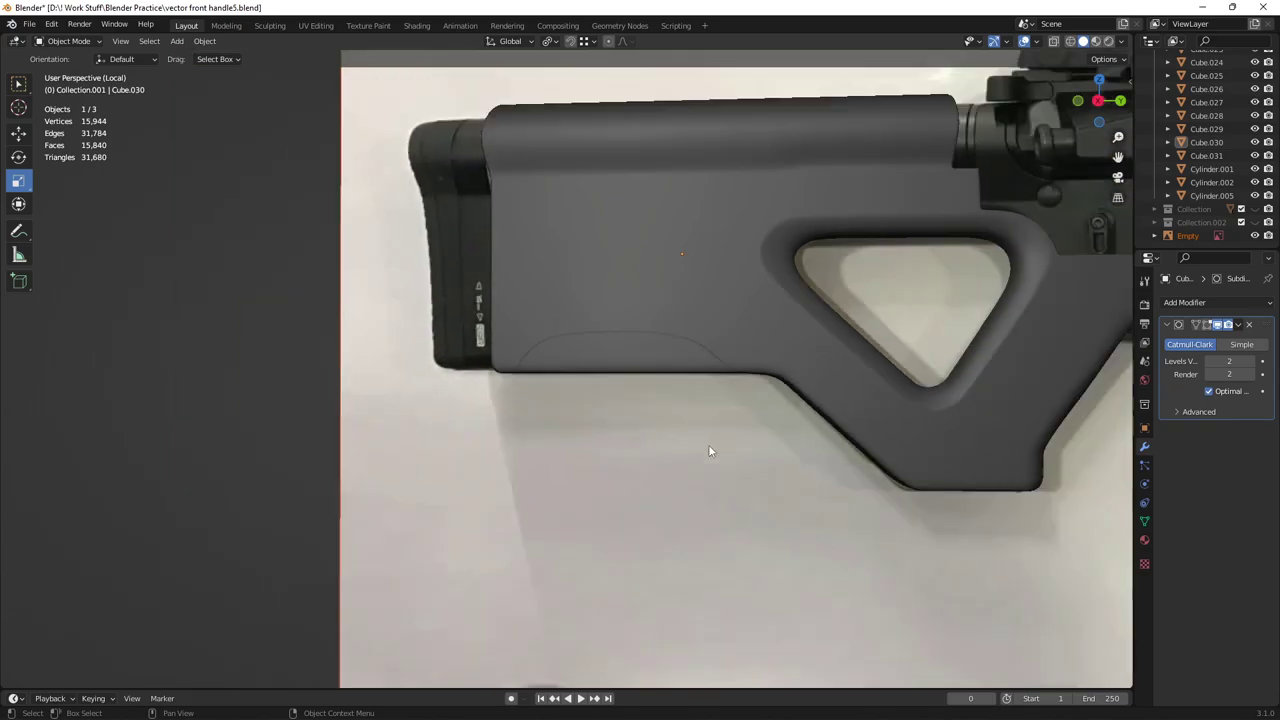
{"action": "left_click", "coordinate": [647, 472]}
{"action": "key", "text": "alt+z"}
{"action": "scroll", "coordinate": [625, 360], "scroll_direction": "up", "scroll_amount": 5}
{"action": "middle_click_drag", "start_coordinate": [625, 358], "coordinate": [545, 313]}
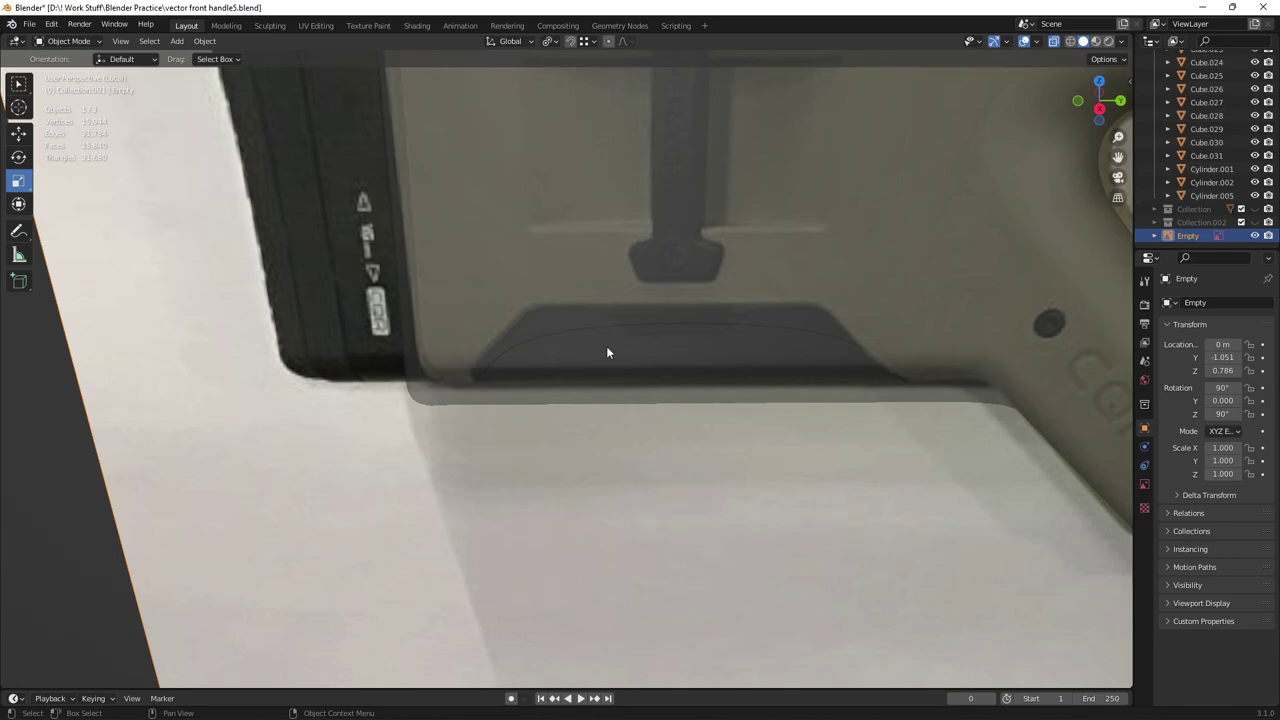
{"action": "key", "text": "h"}
Step: Try adding support edge loops to the stock body around the recess's upper rear corner, sliding them close to it
{"action": "left_click", "coordinate": [567, 333]}
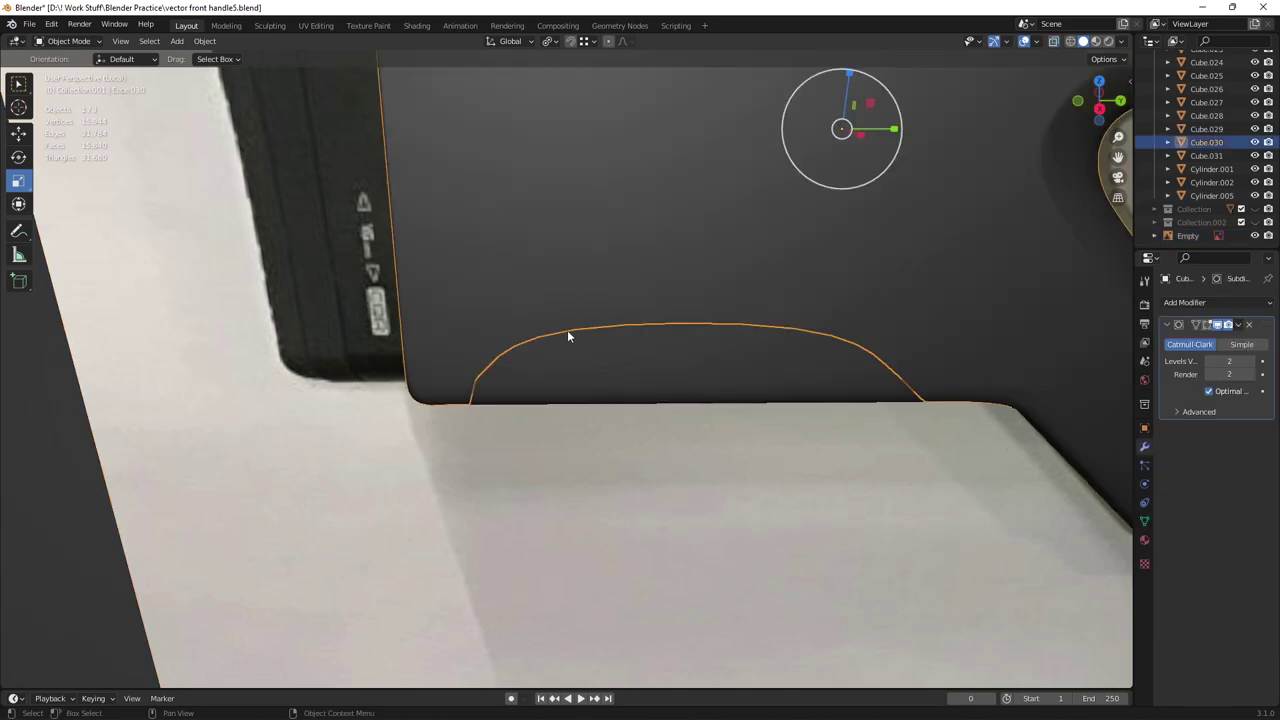
{"action": "key", "text": "Tab"}
{"action": "scroll", "coordinate": [549, 291], "scroll_direction": "up", "scroll_amount": 1}
{"action": "key", "text": "ctrl+r"}
{"action": "left_click", "coordinate": [551, 287]}
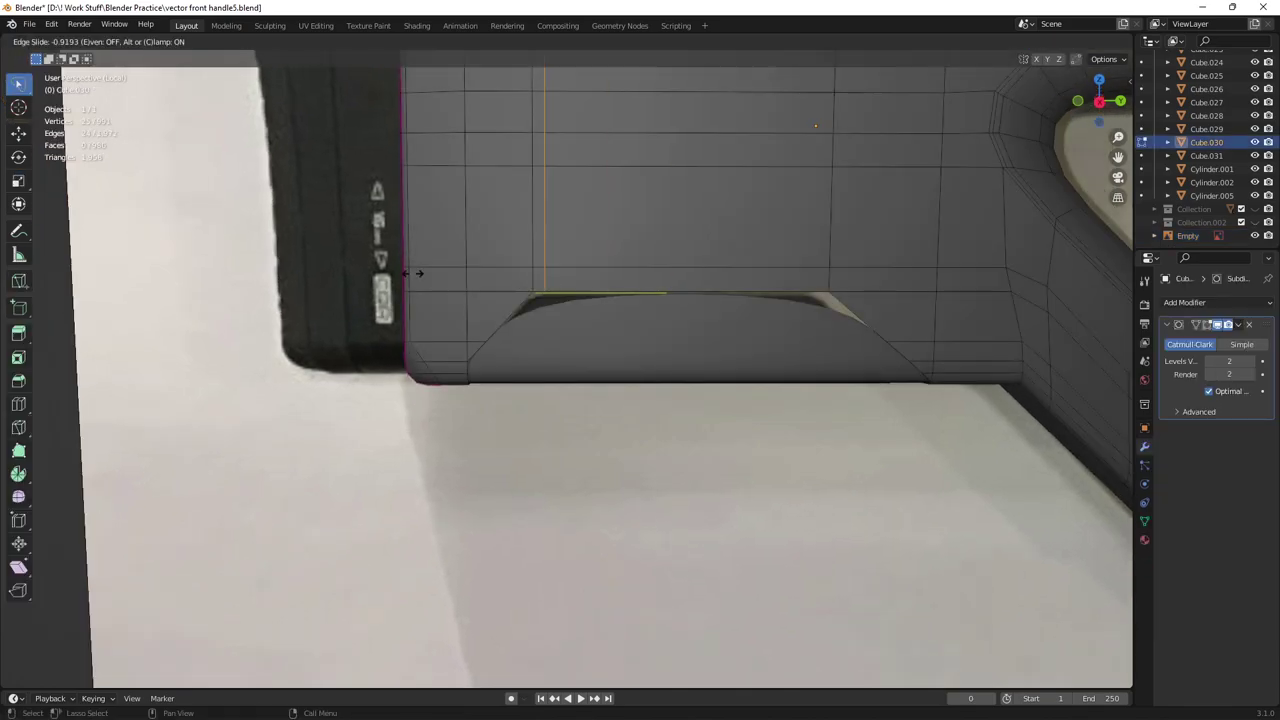
{"action": "right_click", "coordinate": [410, 274]}
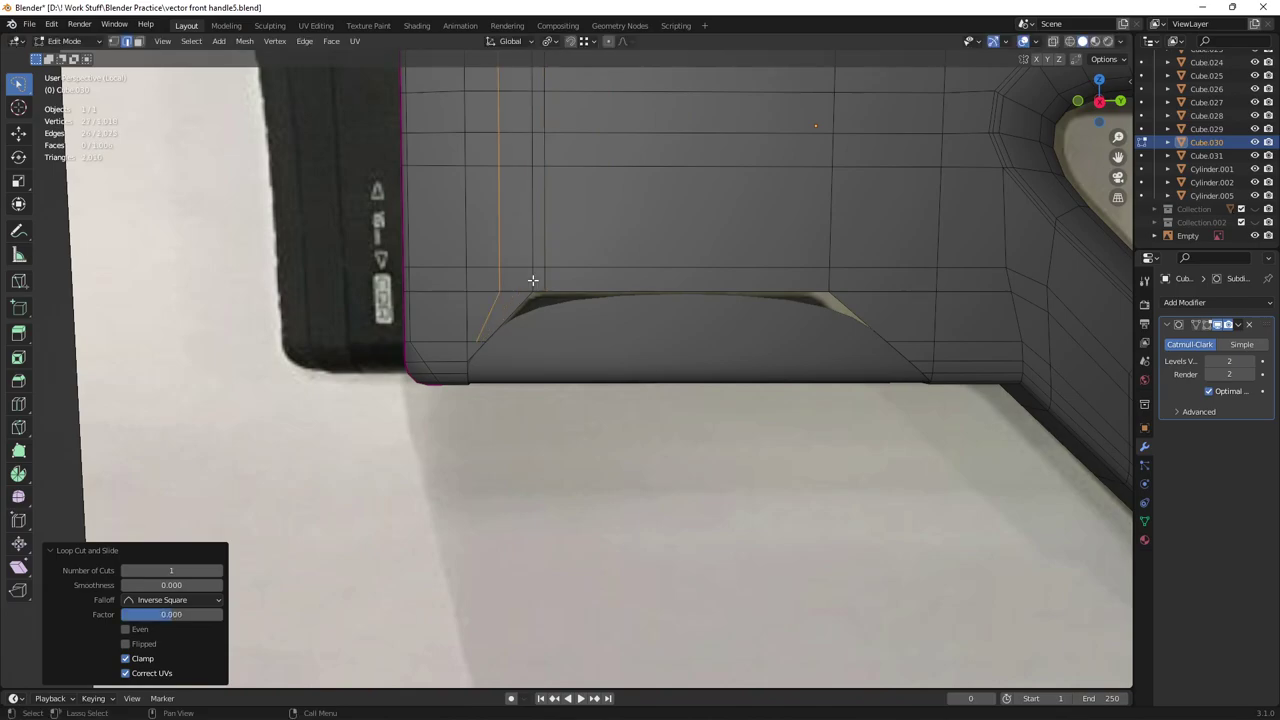
{"action": "left_click", "coordinate": [509, 289]}
{"action": "scroll", "coordinate": [486, 286], "scroll_direction": "up", "scroll_amount": 1}
{"action": "key", "text": "g"}
{"action": "key", "text": "g"}
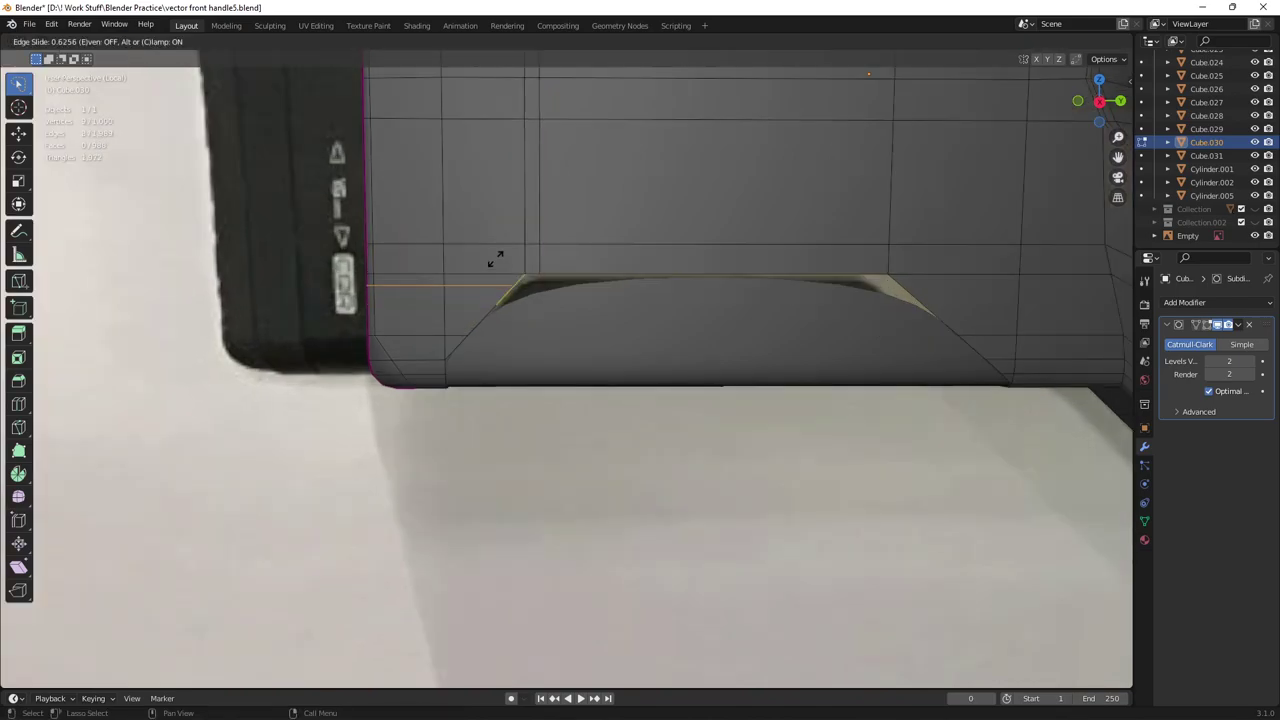
{"action": "left_click", "coordinate": [490, 265]}
Step: Try adding a horizontal edge loop slid by -0.244 at the recess's rear lower corner, and a knife cut from its end
{"action": "key", "text": "ctrl+r"}
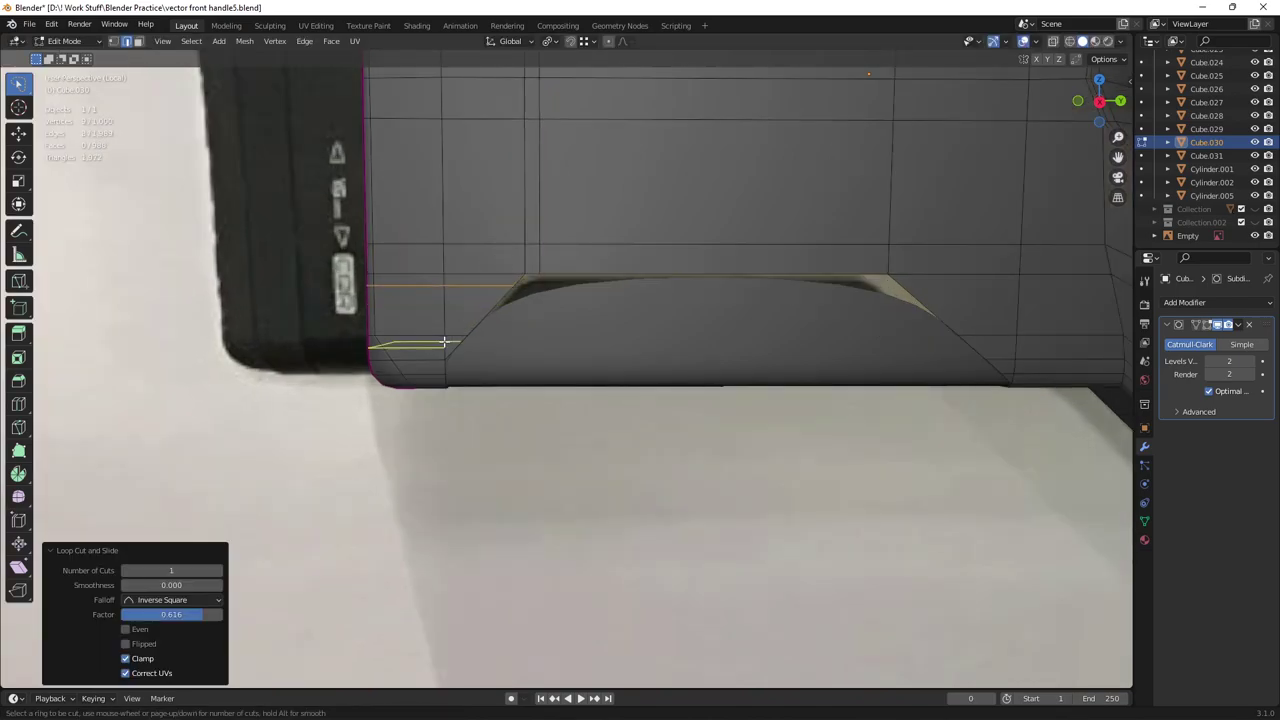
{"action": "left_click", "coordinate": [445, 343]}
{"action": "right_click", "coordinate": [443, 345]}
{"action": "scroll", "coordinate": [443, 349], "scroll_direction": "up", "scroll_amount": 2}
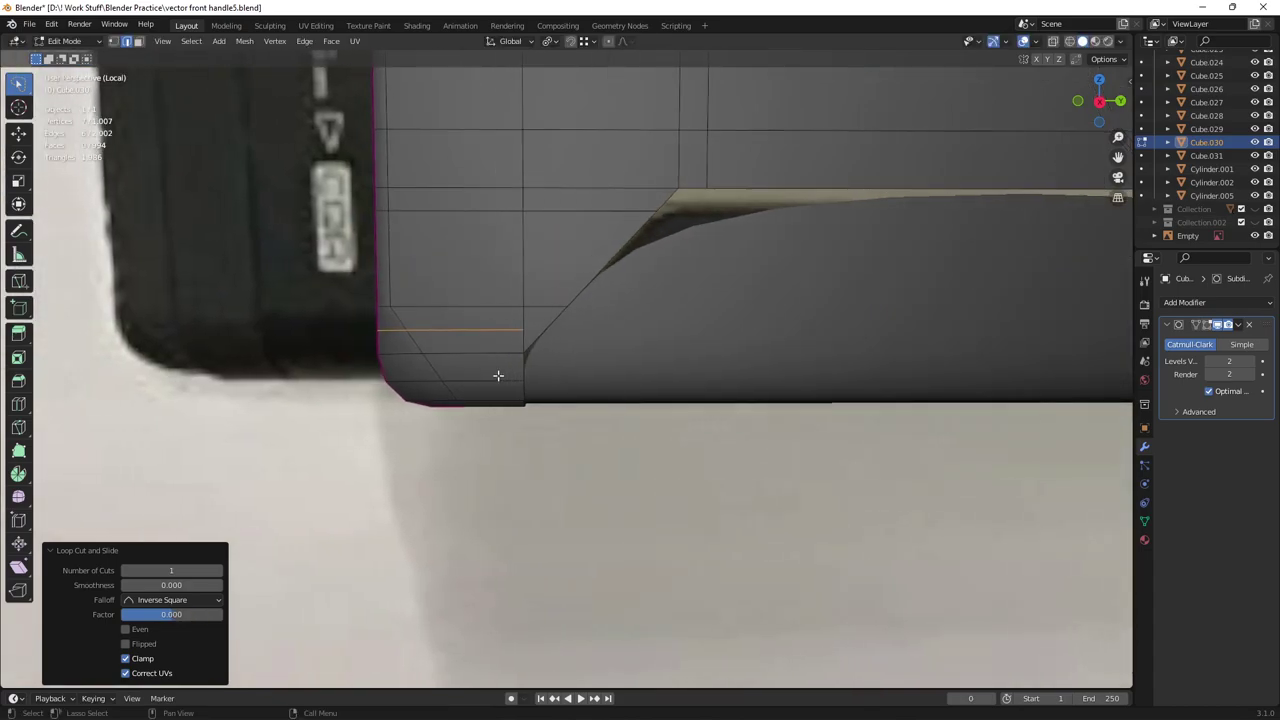
{"action": "key", "text": "g"}
{"action": "key", "text": "g"}
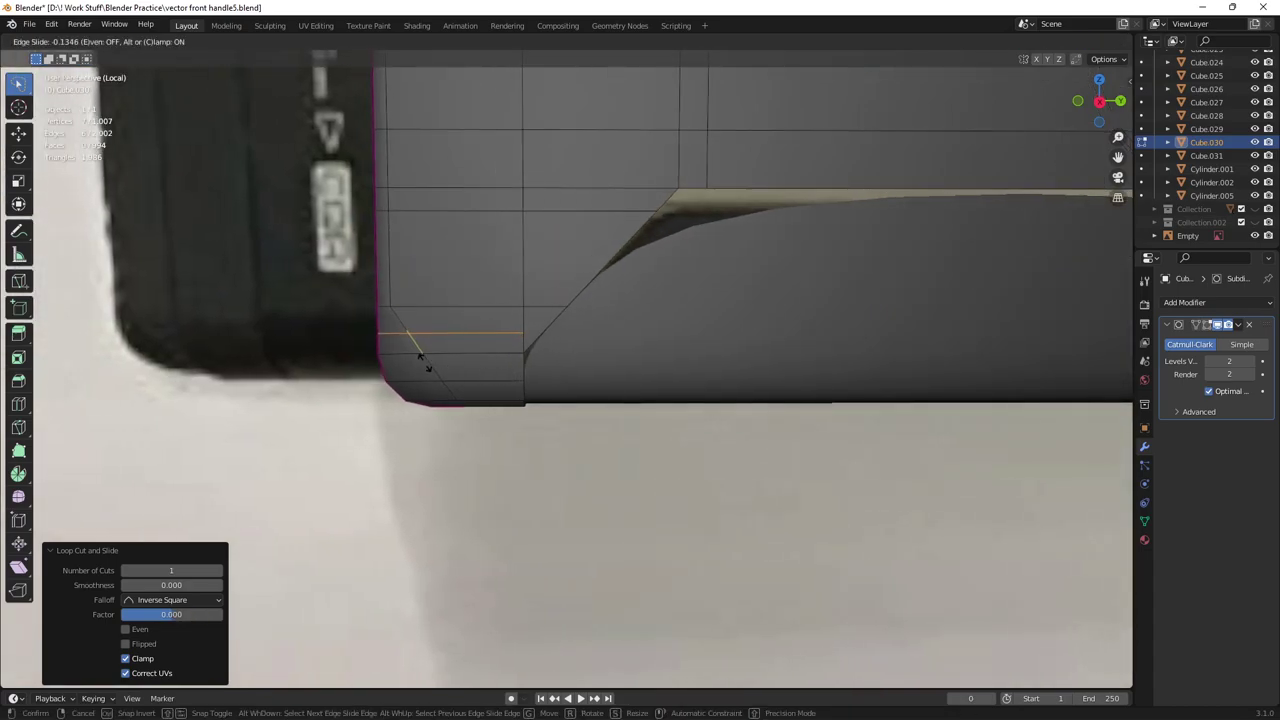
{"action": "left_click", "coordinate": [418, 365]}
{"action": "right_click", "coordinate": [536, 348]}
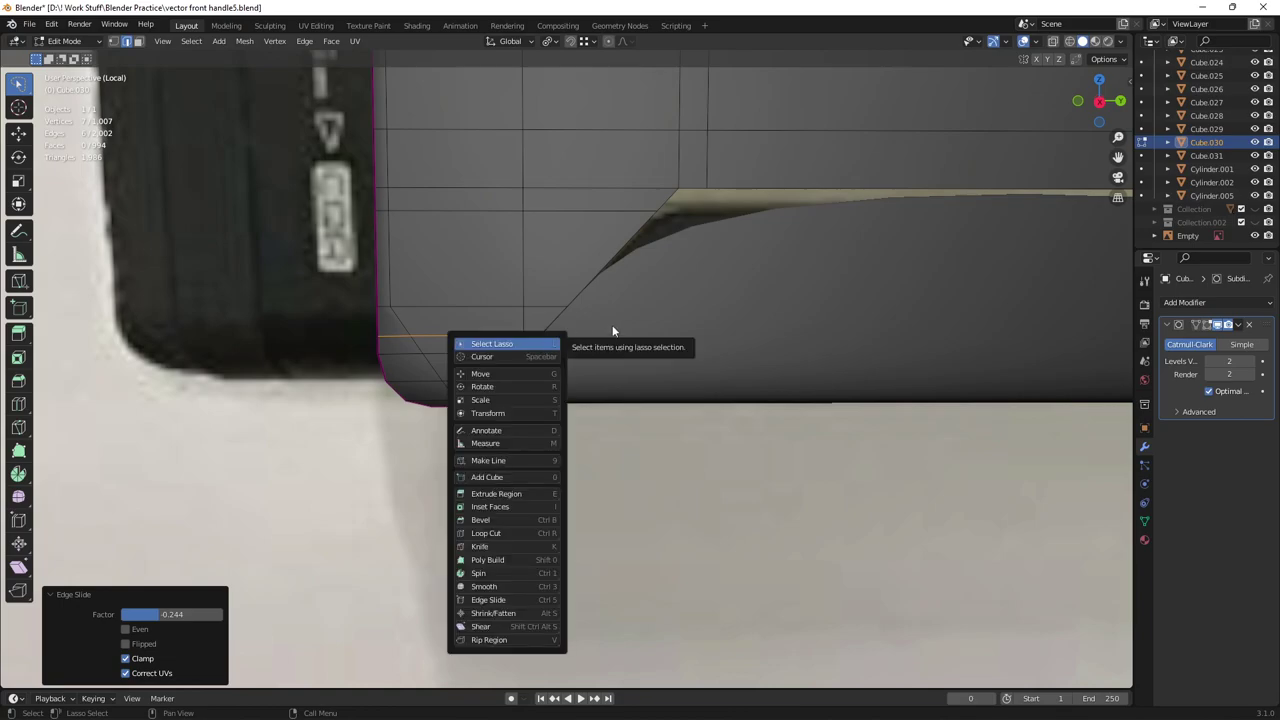
{"action": "key", "text": "k"}
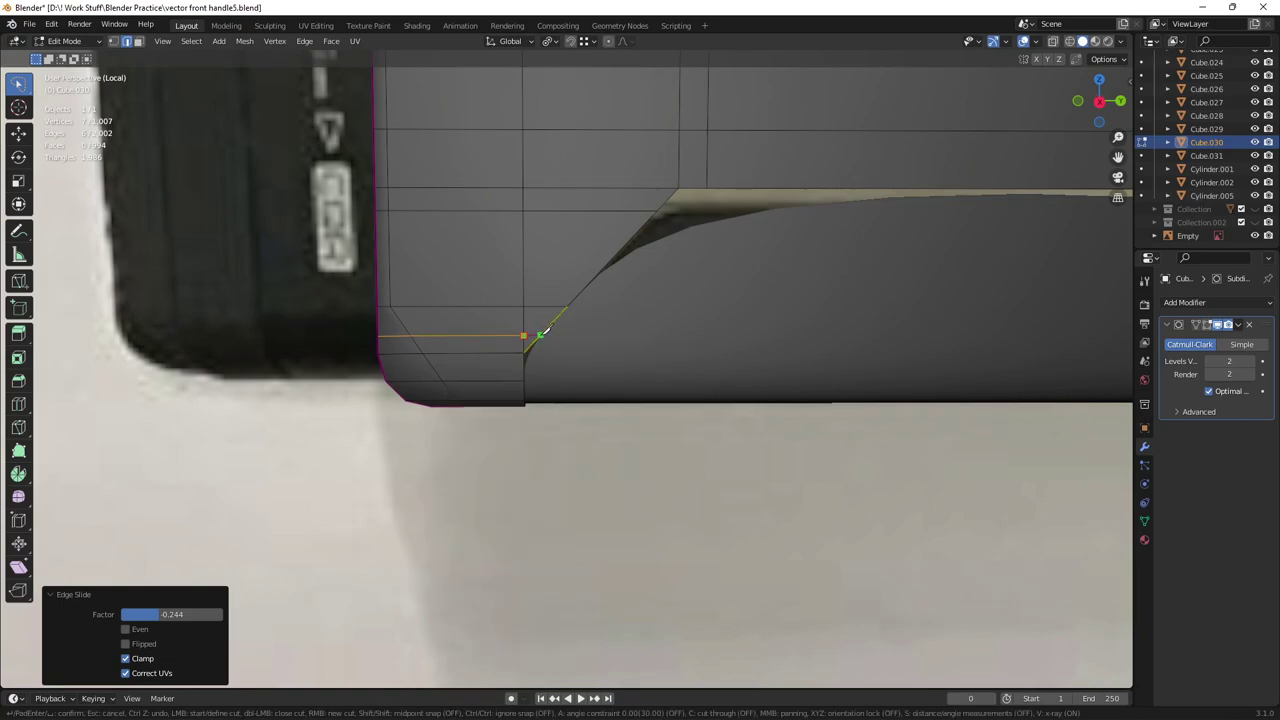
{"action": "key", "text": "Escape"}
Step: Undo the trial support loops around the recess's rear corners and save the file
{"action": "key", "text": "ctrl+z"}
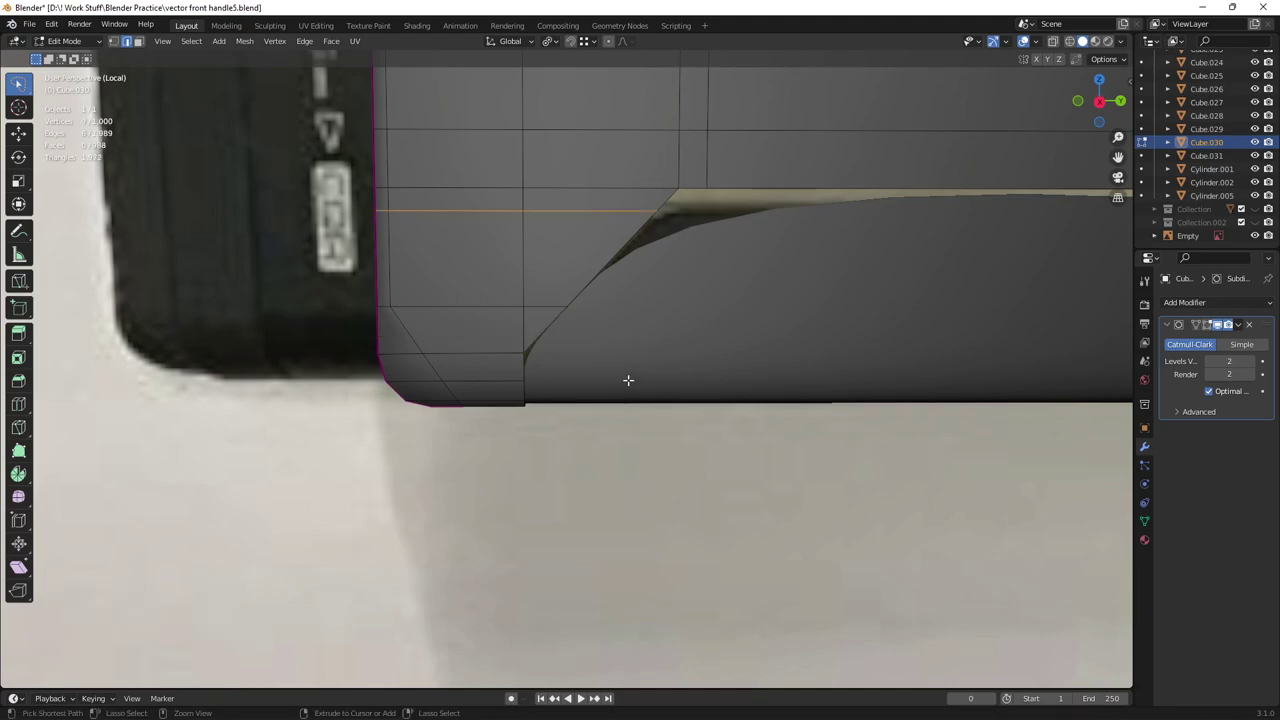
{"action": "key", "text": "ctrl+z"}
{"action": "key", "text": "ctrl+z"}
{"action": "key", "text": "ctrl+s"}
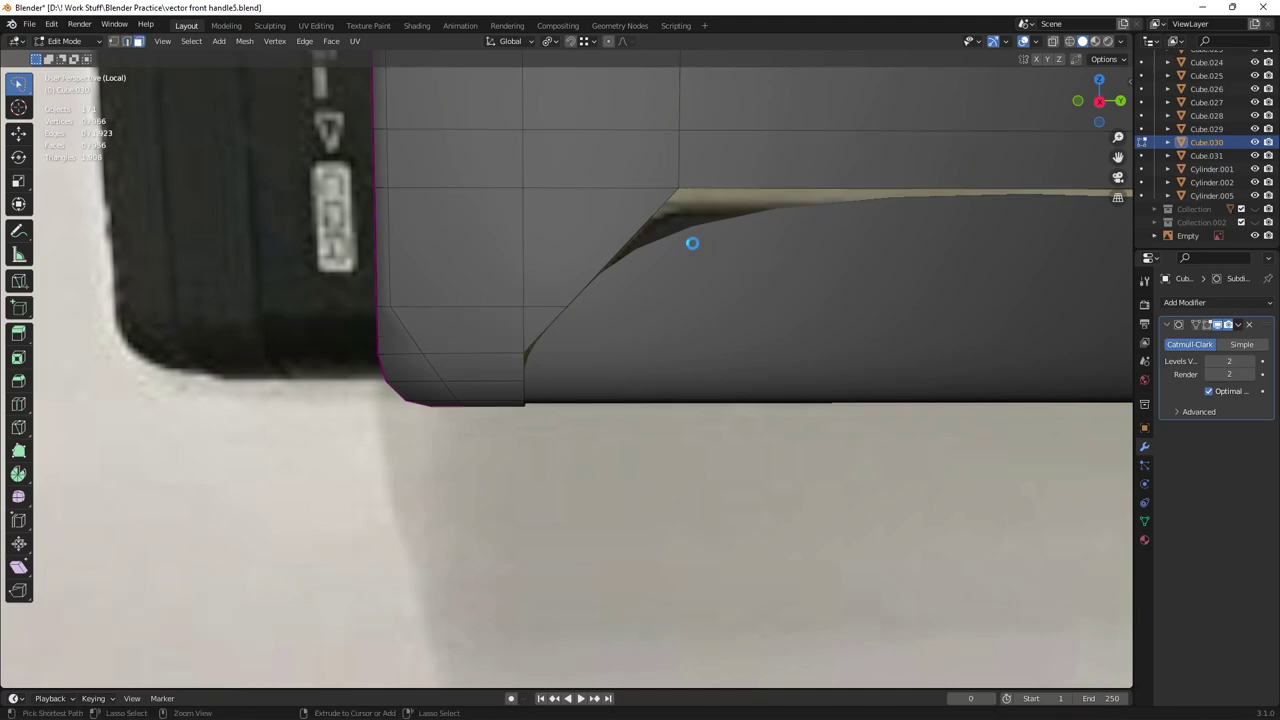
Step: Return to Object Mode and hide the separated lower panel and the reference photo
{"action": "scroll", "coordinate": [674, 250], "scroll_direction": "down", "scroll_amount": 2}
{"action": "middle_click_drag", "start_coordinate": [674, 250], "coordinate": [643, 271]}
{"action": "key", "text": "Tab"}
{"action": "left_click", "coordinate": [662, 345]}
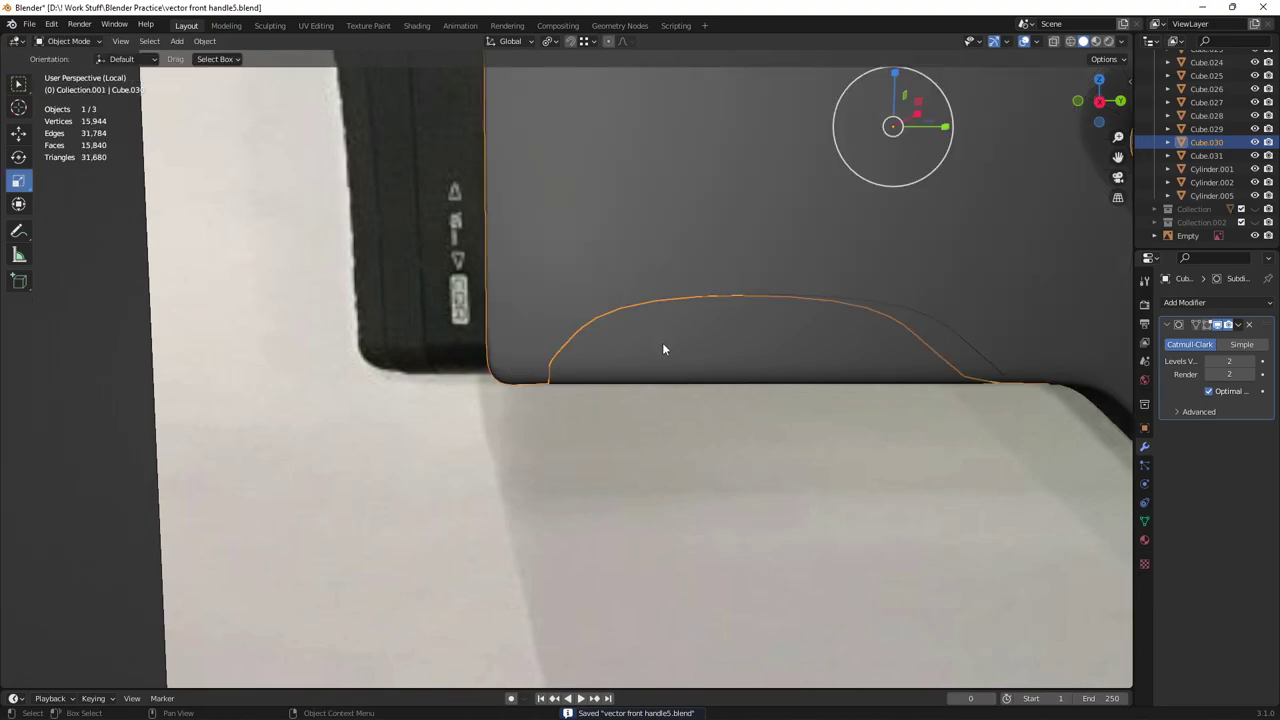
{"action": "left_click", "coordinate": [524, 494], "text": "shift"}
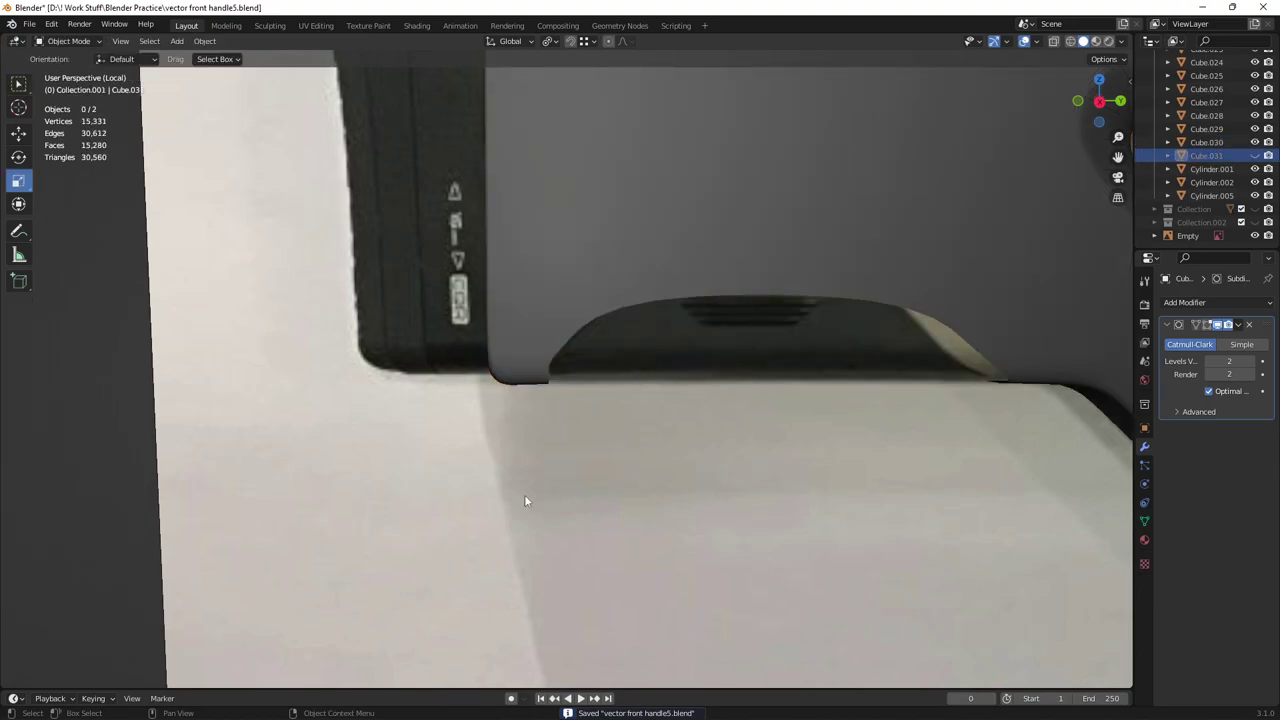
{"action": "key", "text": "h"}
Step: Open the stock body in Edit Mode, saving the file, and select the open boundary loop around the recess
{"action": "left_click", "coordinate": [581, 305]}
{"action": "key", "text": "Tab"}
{"action": "middle_click_drag", "start_coordinate": [581, 305], "coordinate": [508, 258]}
{"action": "key", "text": "ctrl+s"}
{"action": "left_click", "coordinate": [500, 187], "text": "alt"}
{"action": "left_click", "coordinate": [495, 187], "text": "alt"}
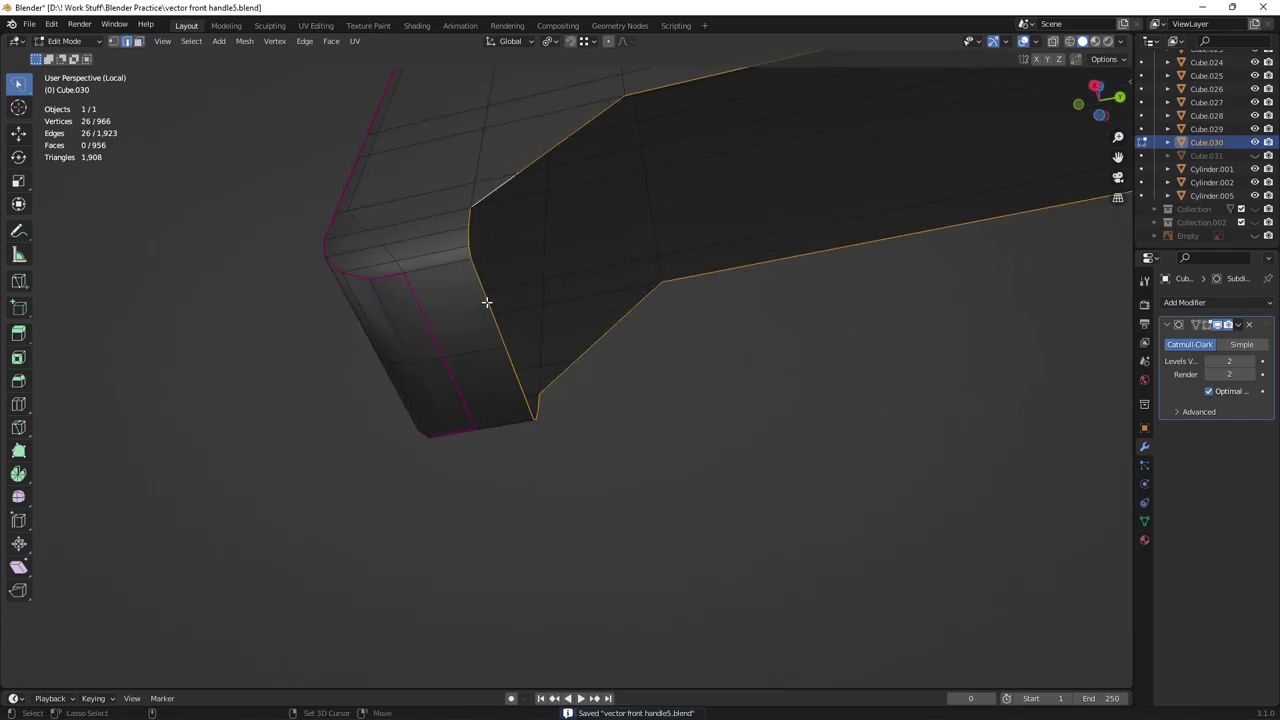
Step: Deselect the edges crossing both ends of the recess opening, leaving only its two matching side chains selected
{"action": "middle_click_drag", "start_coordinate": [510, 367], "coordinate": [529, 337]}
{"action": "middle_click_drag", "start_coordinate": [874, 260], "coordinate": [646, 371]}
{"action": "left_click", "coordinate": [794, 360], "text": "shift"}
{"action": "middle_click_drag", "start_coordinate": [768, 415], "coordinate": [880, 354]}
{"action": "left_click", "coordinate": [872, 365], "text": "shift"}
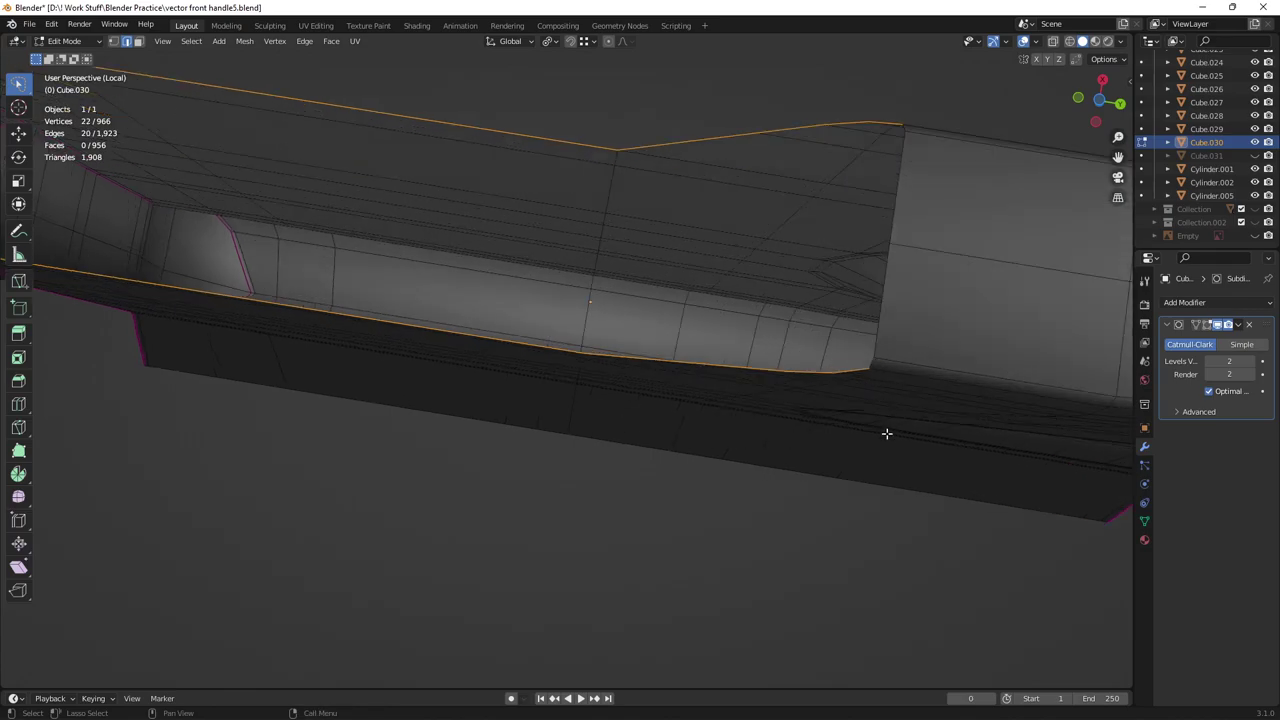
{"action": "scroll", "coordinate": [887, 434], "scroll_direction": "down", "scroll_amount": 3}
{"action": "middle_click_drag", "start_coordinate": [632, 371], "coordinate": [854, 374]}
{"action": "key", "text": "ctrl+z"}
{"action": "left_click", "coordinate": [760, 455], "text": "ctrl"}
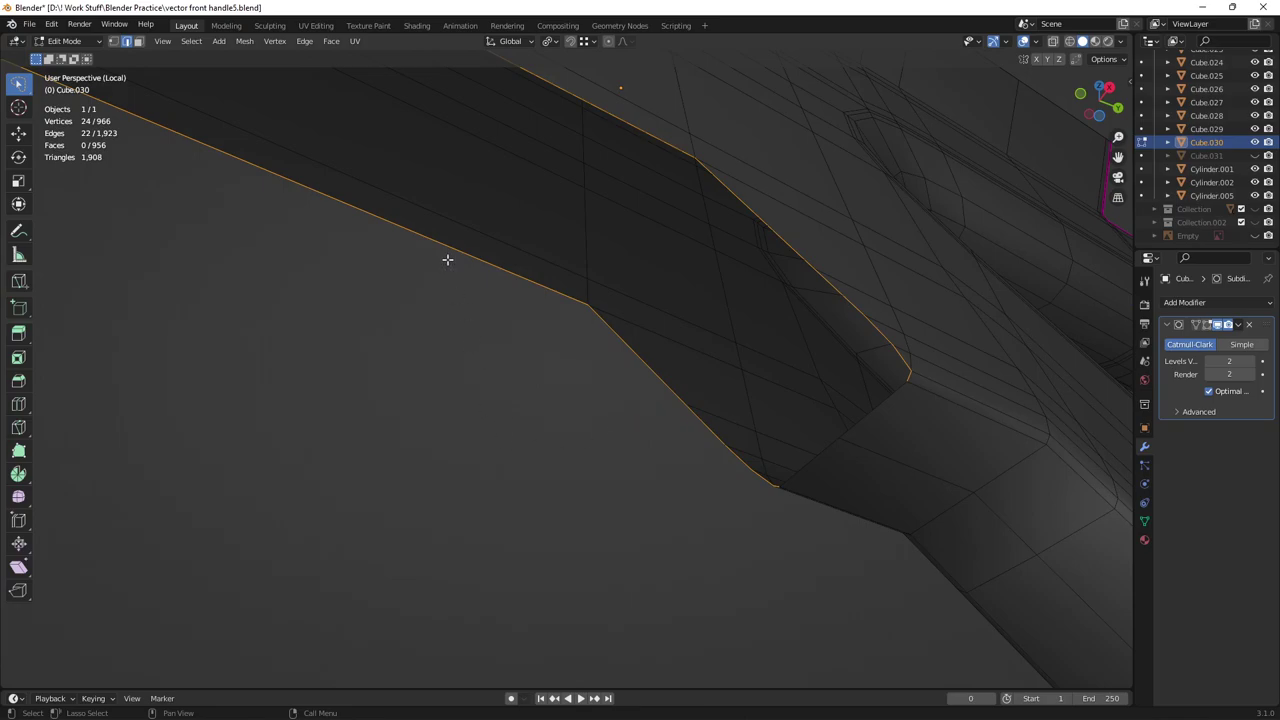
Step: Bridge the two selected edge chains across the recess opening, clear the selection and save the file
{"action": "right_click", "coordinate": [487, 290]}
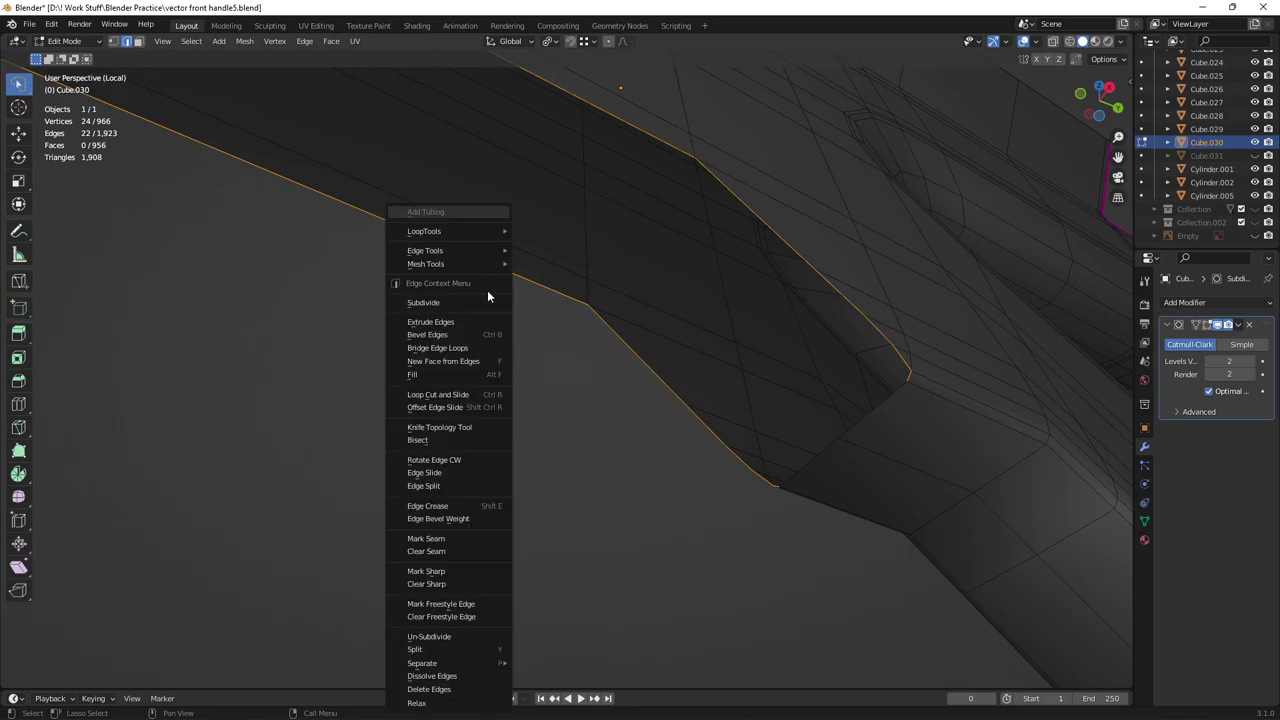
{"action": "left_click", "coordinate": [445, 350]}
{"action": "middle_click_drag", "start_coordinate": [445, 350], "coordinate": [734, 331]}
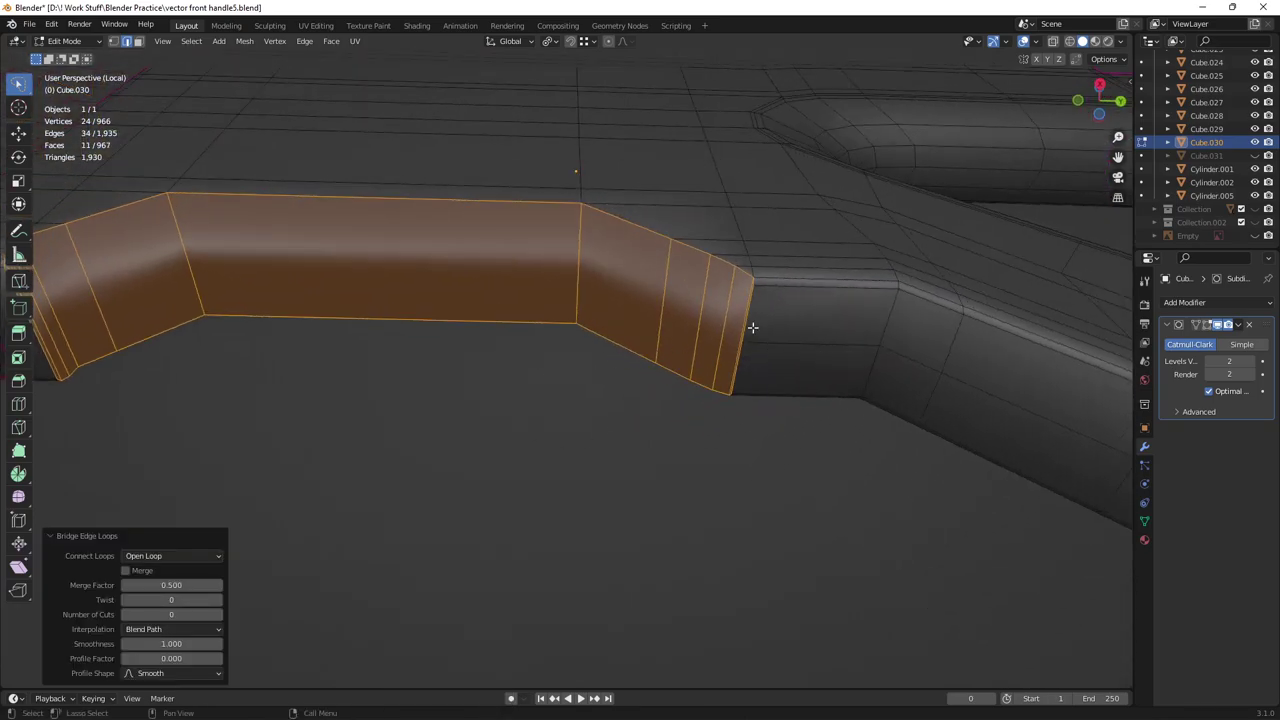
{"action": "middle_click_drag", "start_coordinate": [372, 316], "coordinate": [489, 420]}
{"action": "key", "text": "alt+a"}
{"action": "key", "text": "ctrl+s"}
{"action": "middle_click_drag", "start_coordinate": [540, 379], "coordinate": [586, 400]}
{"action": "left_click", "coordinate": [823, 380]}
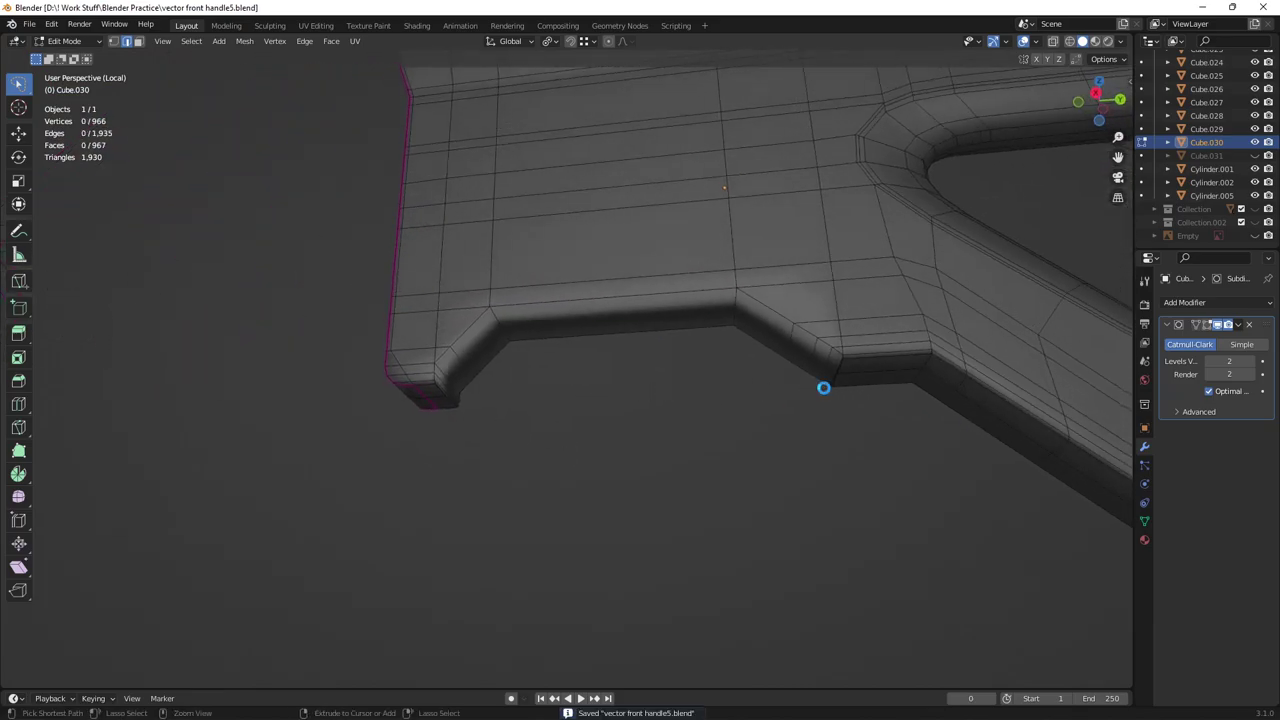
Step: Examine the smoothed recess in Object Mode from the side and from below, and save the file
{"action": "key", "text": "Tab"}
{"action": "scroll", "coordinate": [738, 370], "scroll_direction": "down", "scroll_amount": 2}
{"action": "middle_click_drag", "start_coordinate": [720, 368], "coordinate": [668, 450]}
{"action": "left_click", "coordinate": [668, 450]}
{"action": "scroll", "coordinate": [443, 441], "scroll_direction": "up", "scroll_amount": 4}
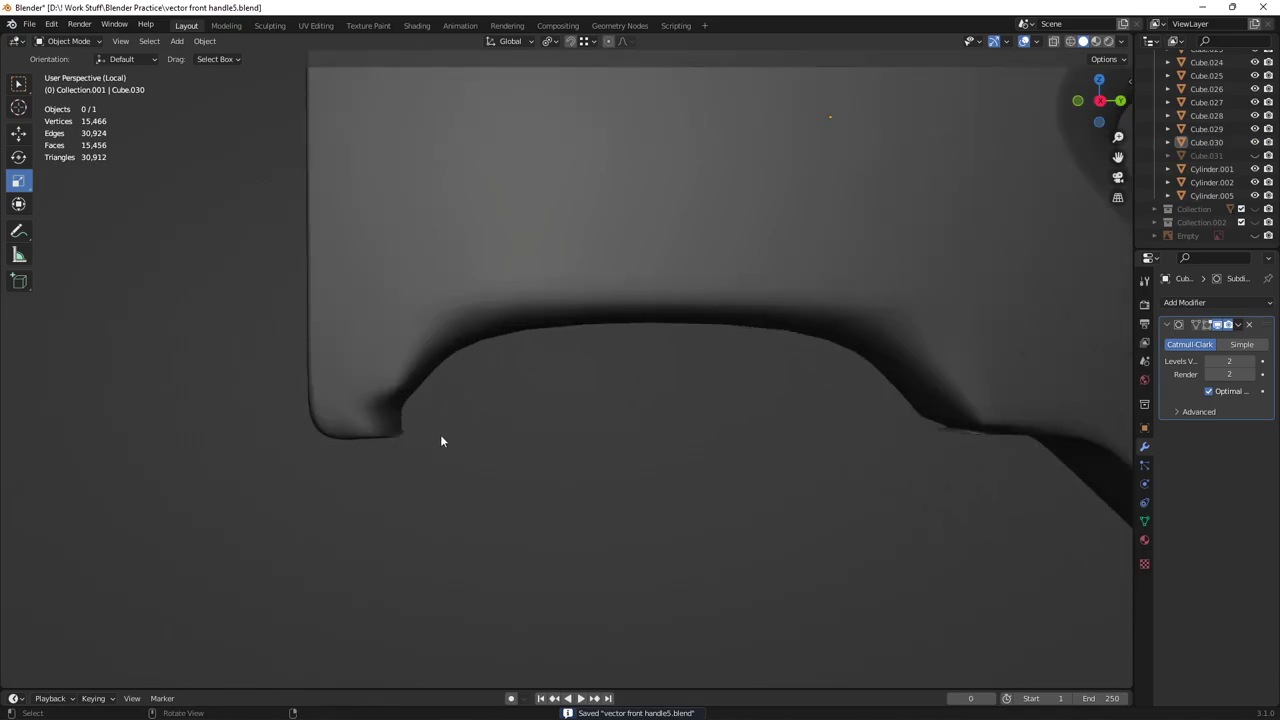
{"action": "middle_click_drag", "start_coordinate": [443, 441], "coordinate": [441, 381]}
{"action": "key", "text": "ctrl+s"}
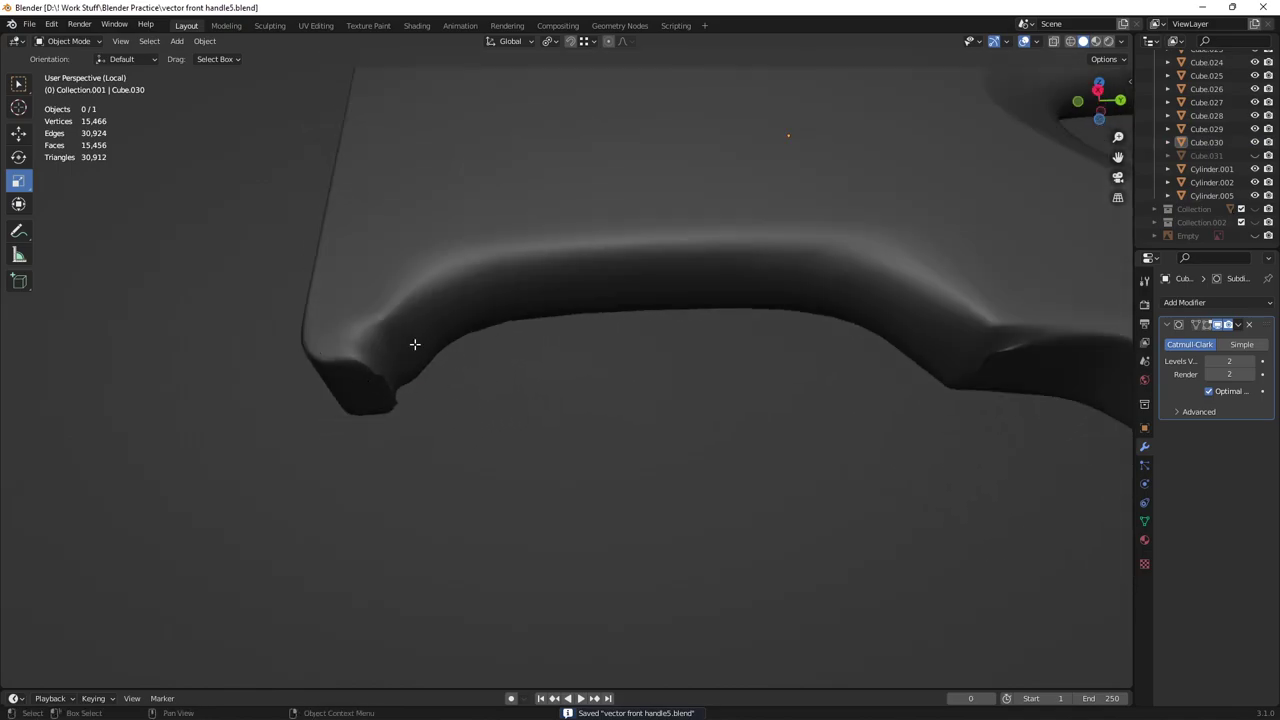
Step: Select the strip of faces lining the recess in Edit Mode, from one end to the other
{"action": "key", "text": "Tab"}
{"action": "scroll", "coordinate": [194, 394], "scroll_direction": "up", "scroll_amount": 2}
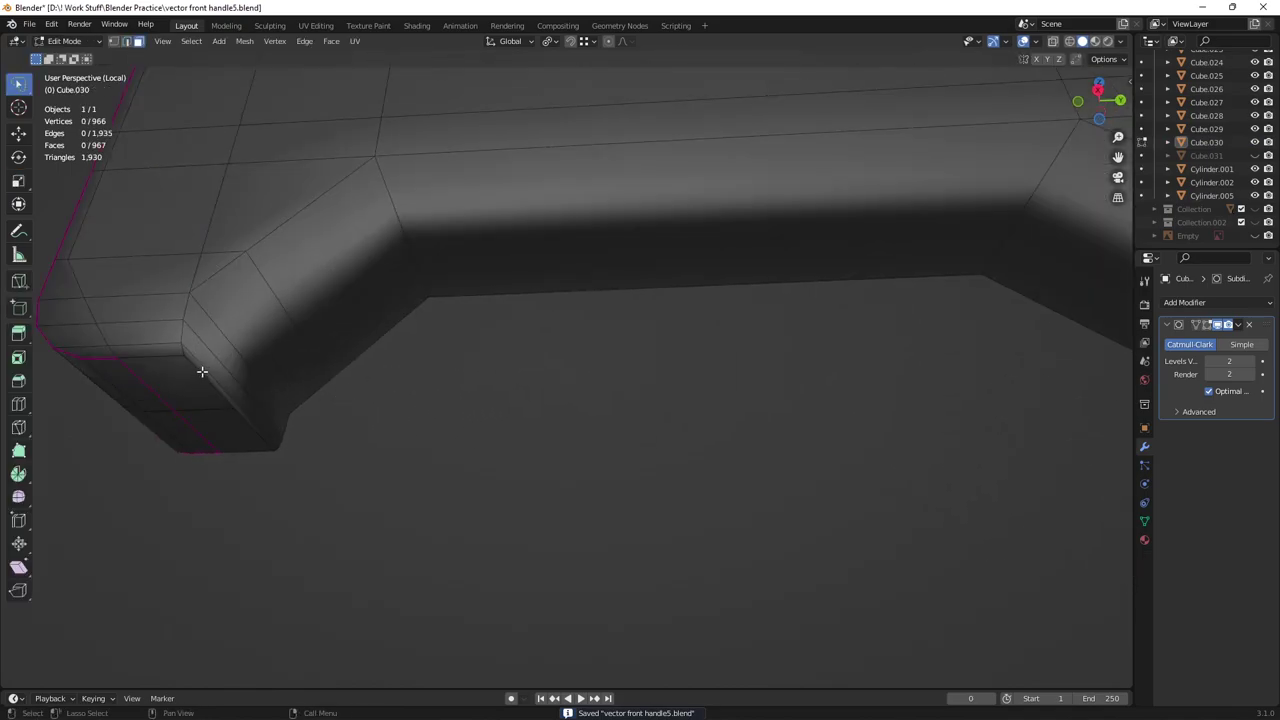
{"action": "left_click", "coordinate": [202, 371]}
{"action": "middle_click_drag", "start_coordinate": [791, 282], "coordinate": [568, 276], "text": "shift"}
{"action": "left_click", "coordinate": [1046, 383], "text": "ctrl"}
Step: Inset the selected recess faces by about 0.0033 m
{"action": "key", "text": "shift+space"}
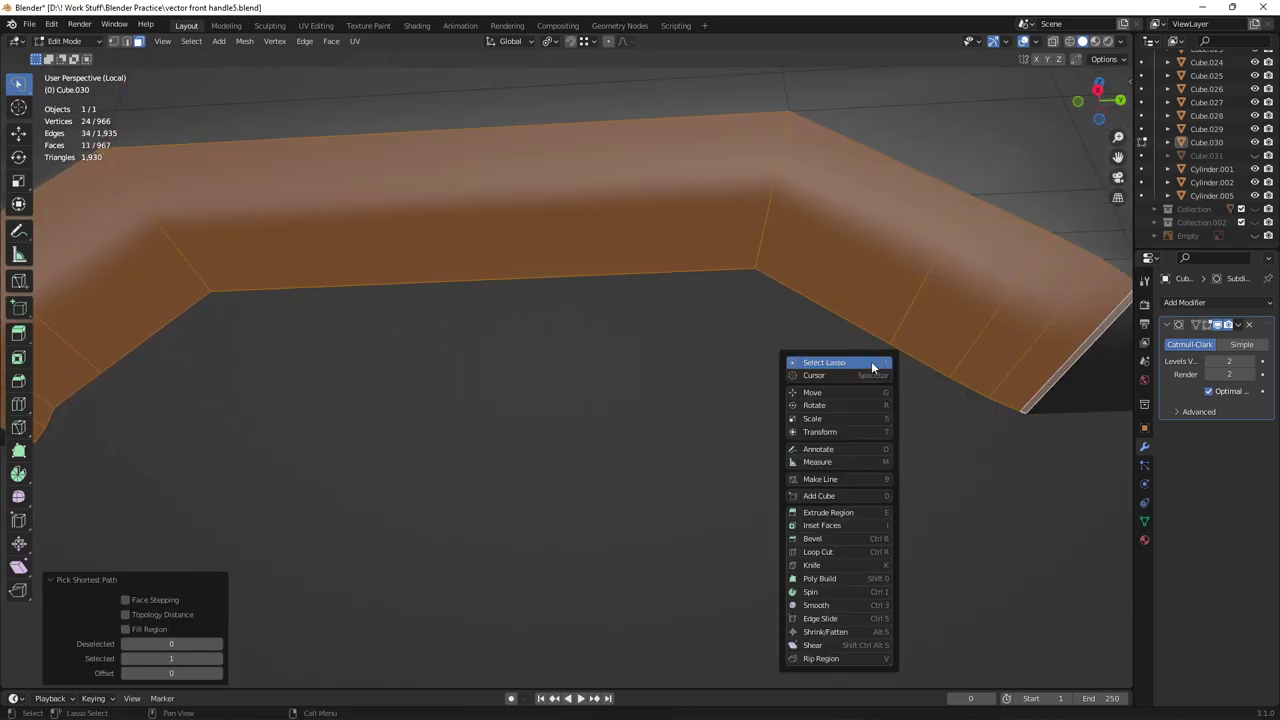
{"action": "key", "text": "i"}
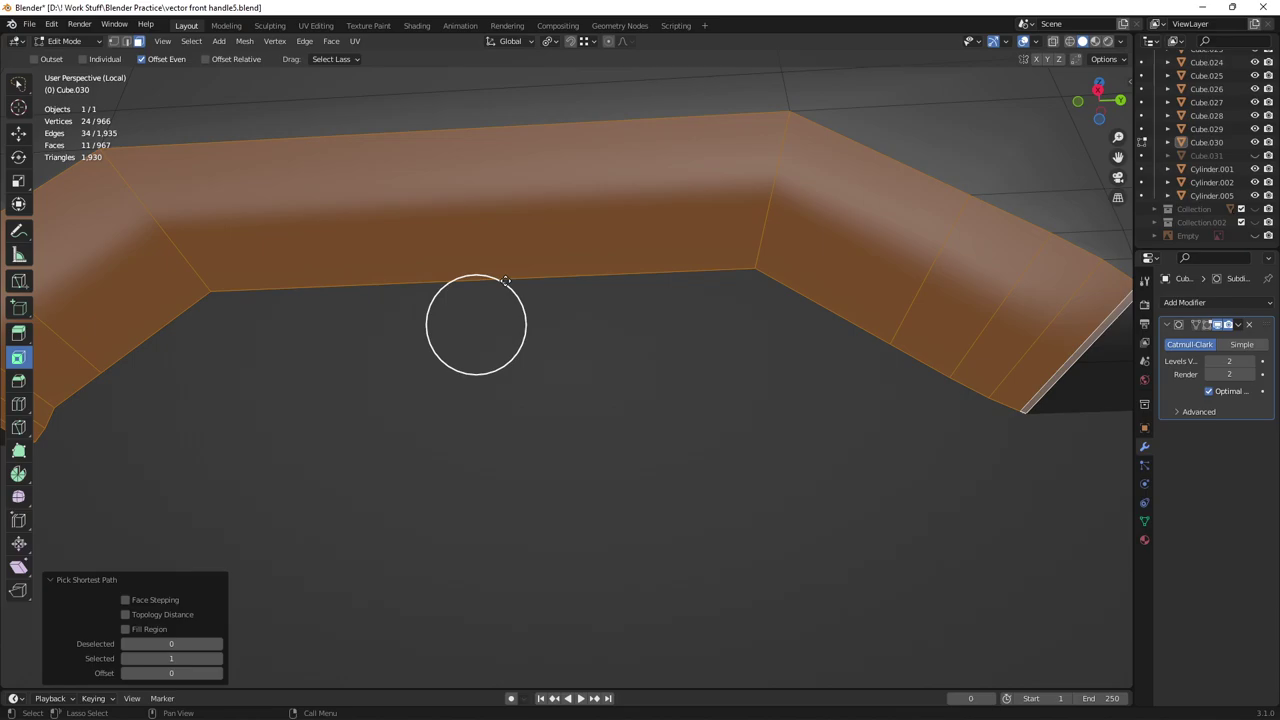
{"action": "key", "text": "shift+space"}
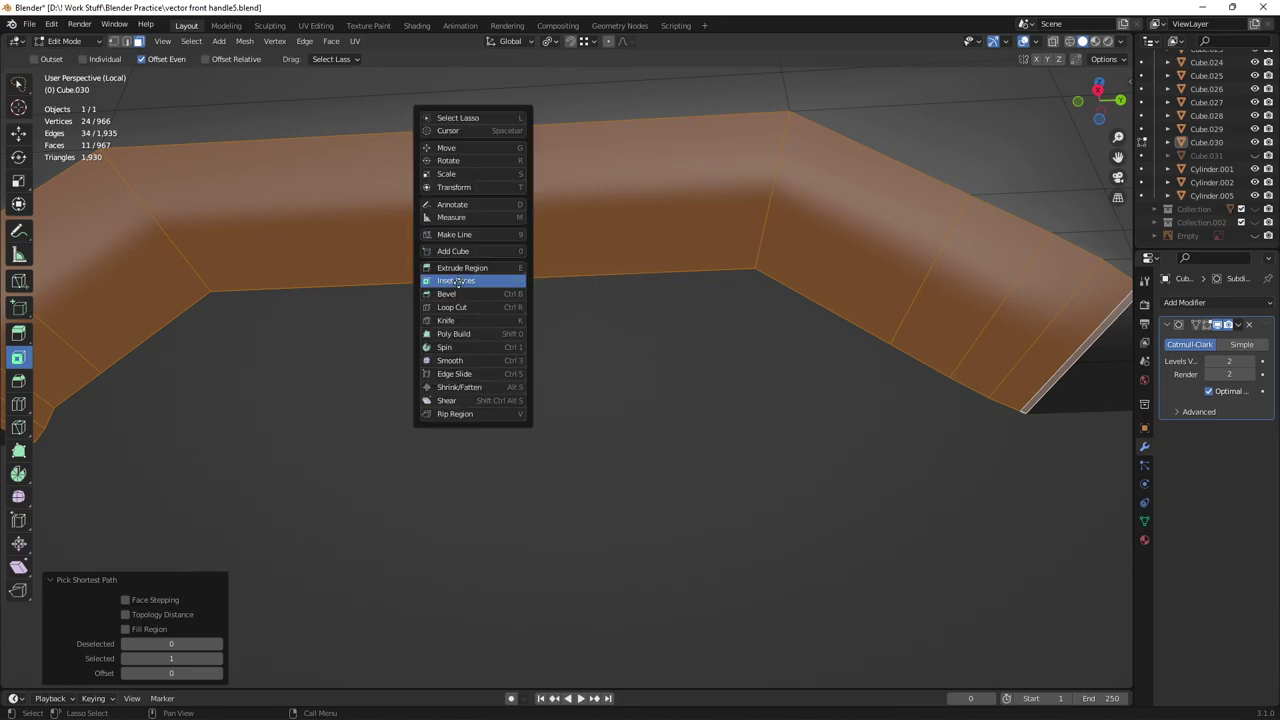
{"action": "left_click", "coordinate": [456, 282]}
{"action": "left_click_drag", "start_coordinate": [483, 277], "coordinate": [484, 281]}
Step: Scale the inset recess faces to about 0.949 along the X axis only, and save the file
{"action": "key", "text": "shift+space"}
{"action": "key", "text": "s"}
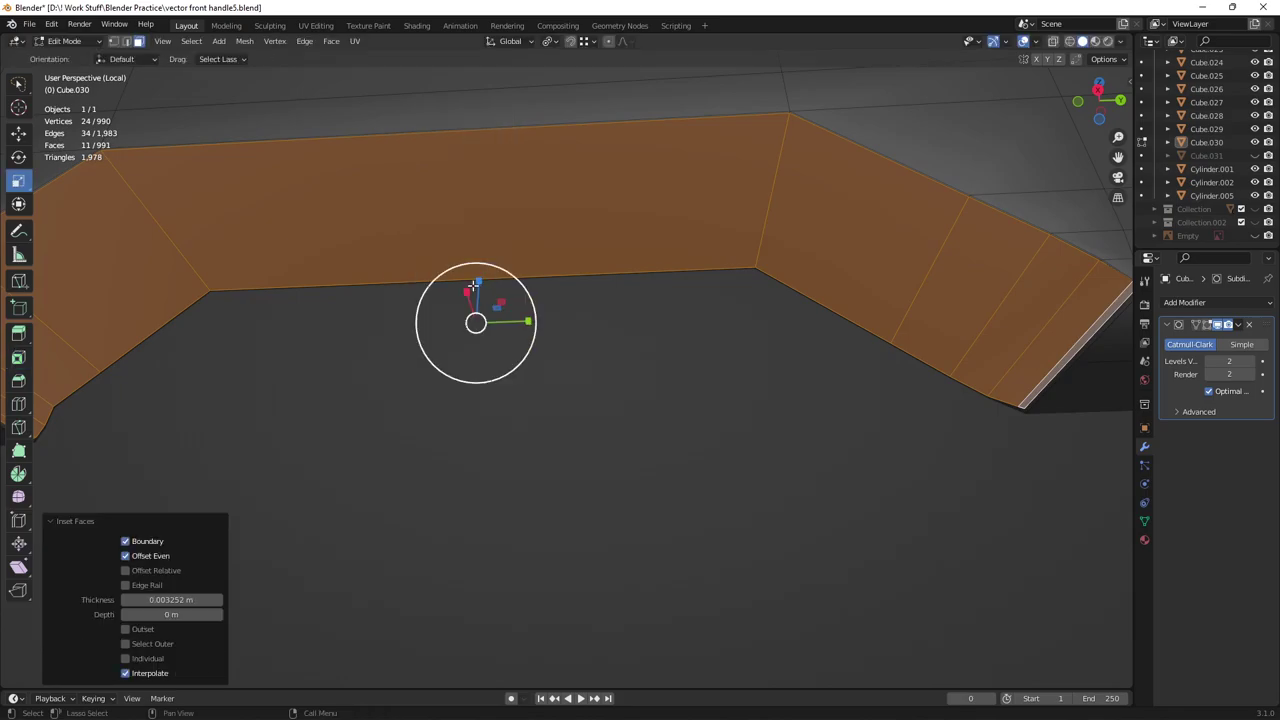
{"action": "middle_click_drag", "start_coordinate": [492, 340], "coordinate": [426, 283]}
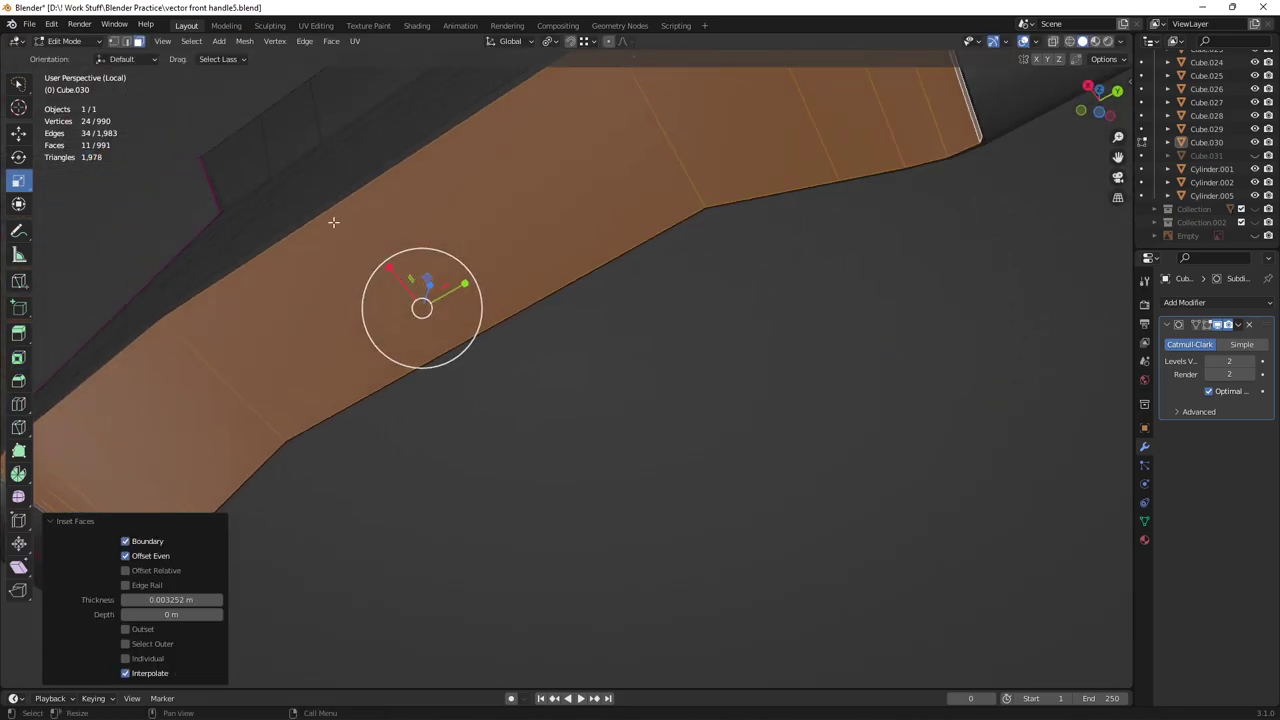
{"action": "middle_click_drag", "start_coordinate": [329, 217], "coordinate": [626, 409], "text": "shift"}
{"action": "scroll", "coordinate": [640, 380], "scroll_direction": "up", "scroll_amount": 2}
{"action": "scroll", "coordinate": [580, 380], "scroll_direction": "down", "scroll_amount": 2}
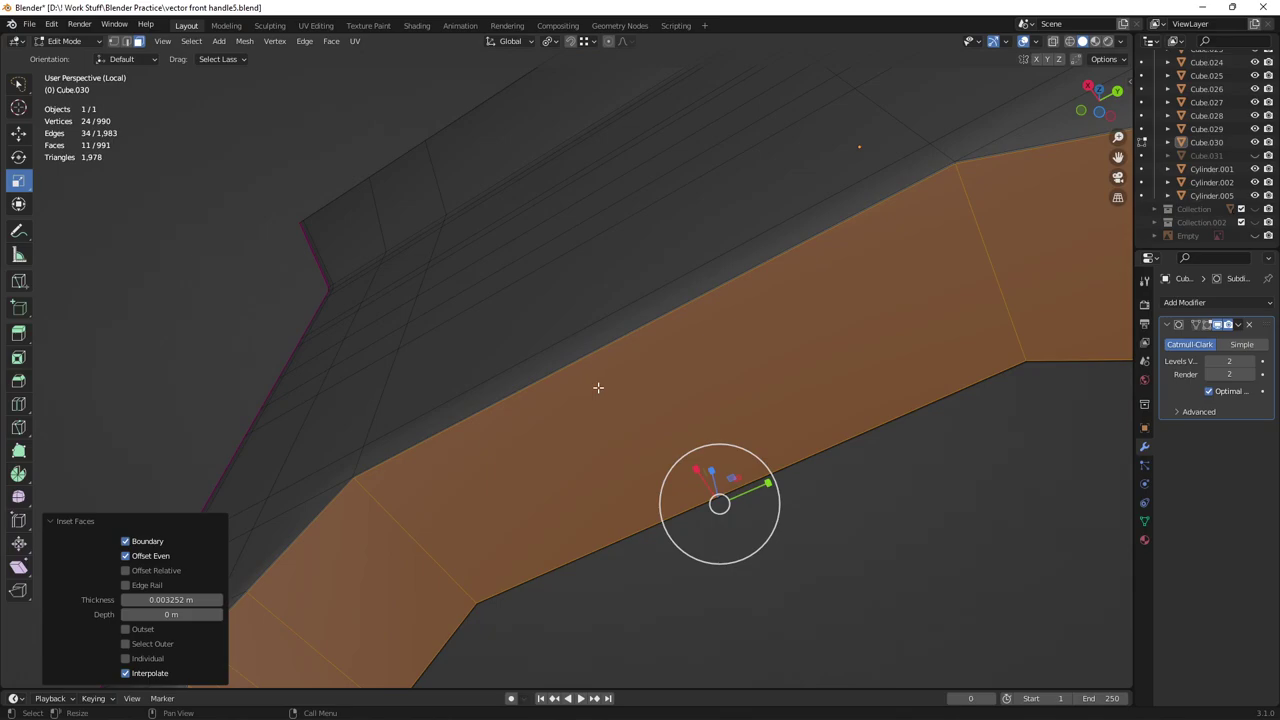
{"action": "key", "text": "s"}
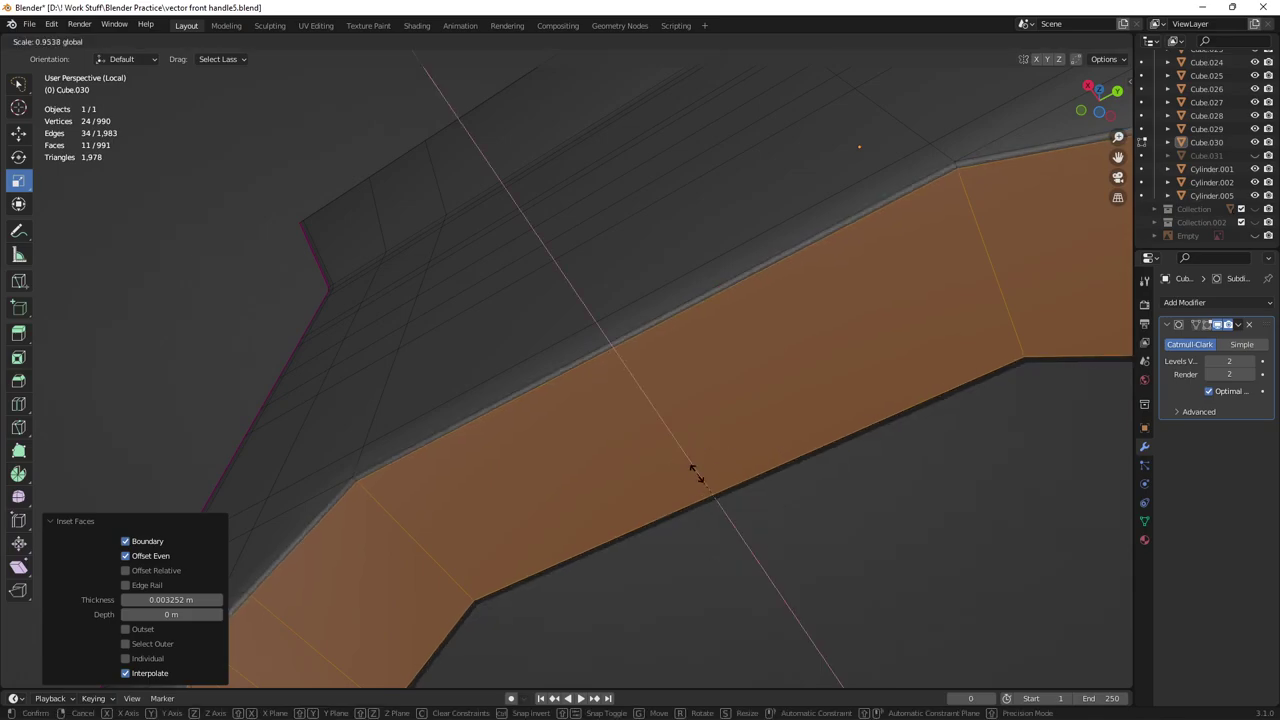
{"action": "left_click", "coordinate": [697, 475]}
{"action": "middle_click_drag", "start_coordinate": [718, 502], "coordinate": [640, 430]}
{"action": "scroll", "coordinate": [591, 294], "scroll_direction": "up", "scroll_amount": 5}
{"action": "key", "text": "ctrl+s"}
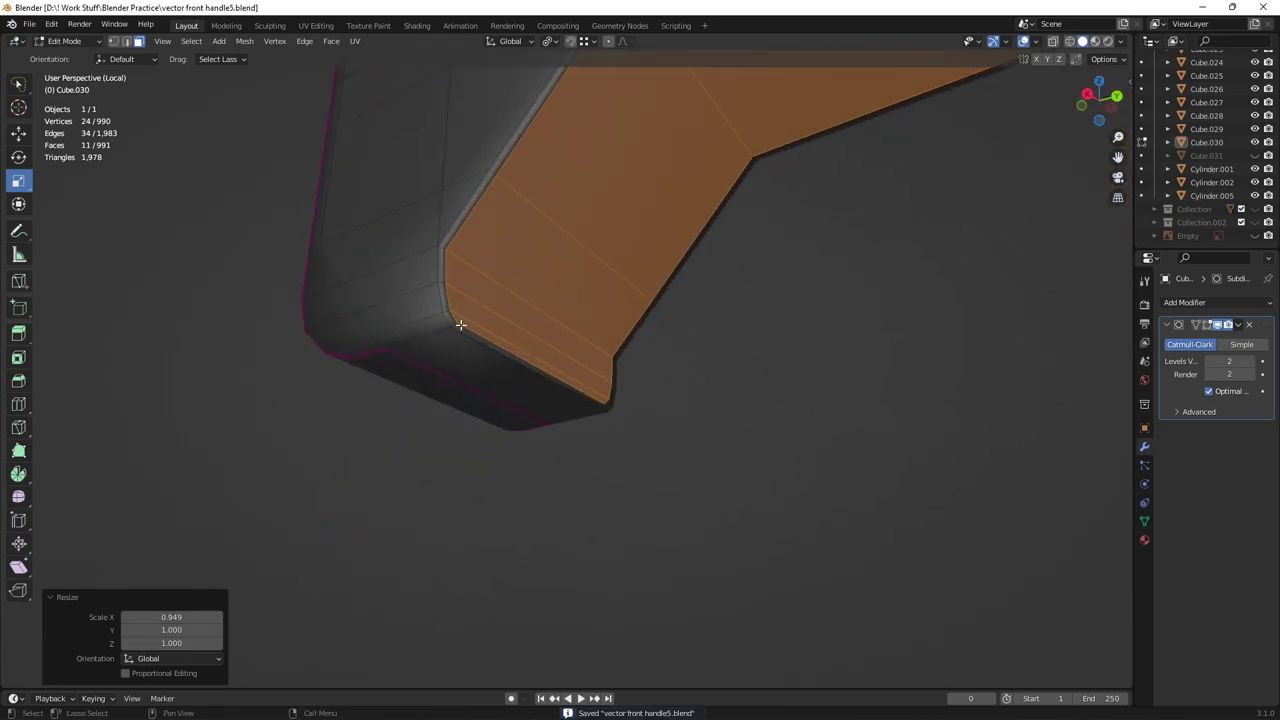
Step: Check the recess in Object Mode, then select the inset strip's border edges along one side and across its ends in Edit Mode
{"action": "key", "text": "Tab"}
{"action": "scroll", "coordinate": [506, 331], "scroll_direction": "down", "scroll_amount": 2}
{"action": "middle_click_drag", "start_coordinate": [506, 331], "coordinate": [566, 298]}
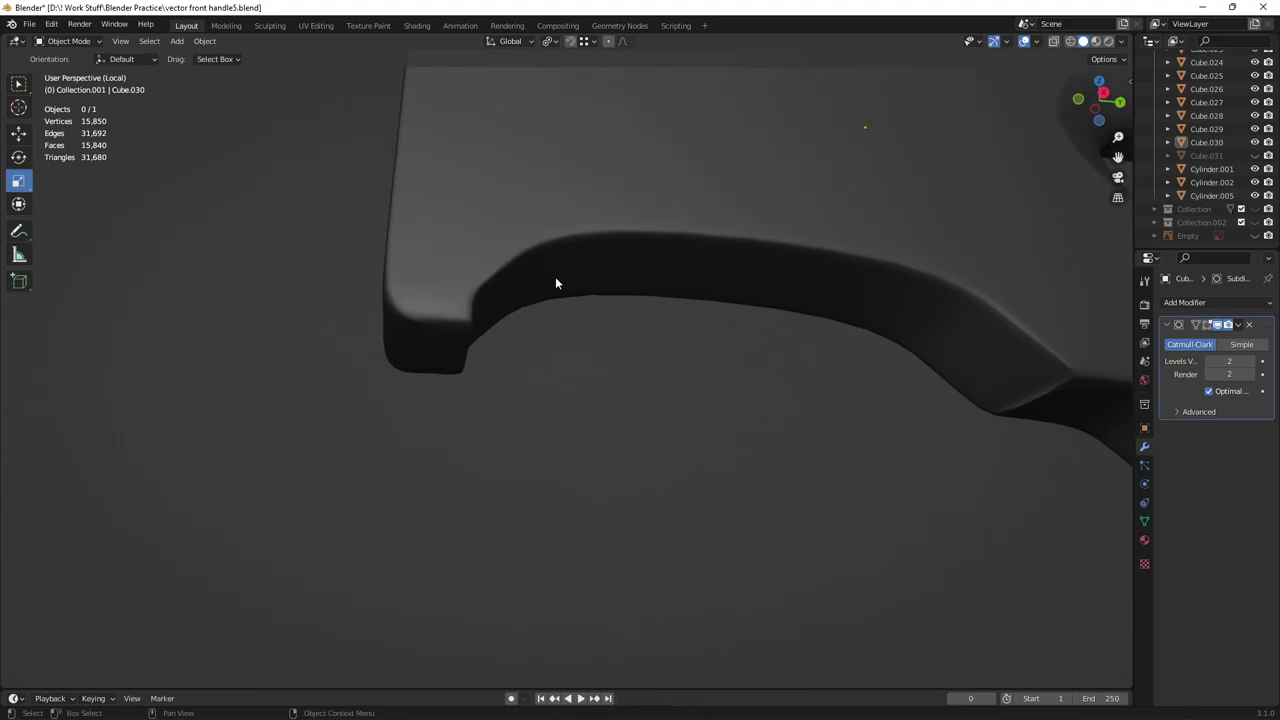
{"action": "scroll", "coordinate": [557, 280], "scroll_direction": "up", "scroll_amount": 2}
{"action": "key", "text": "Tab"}
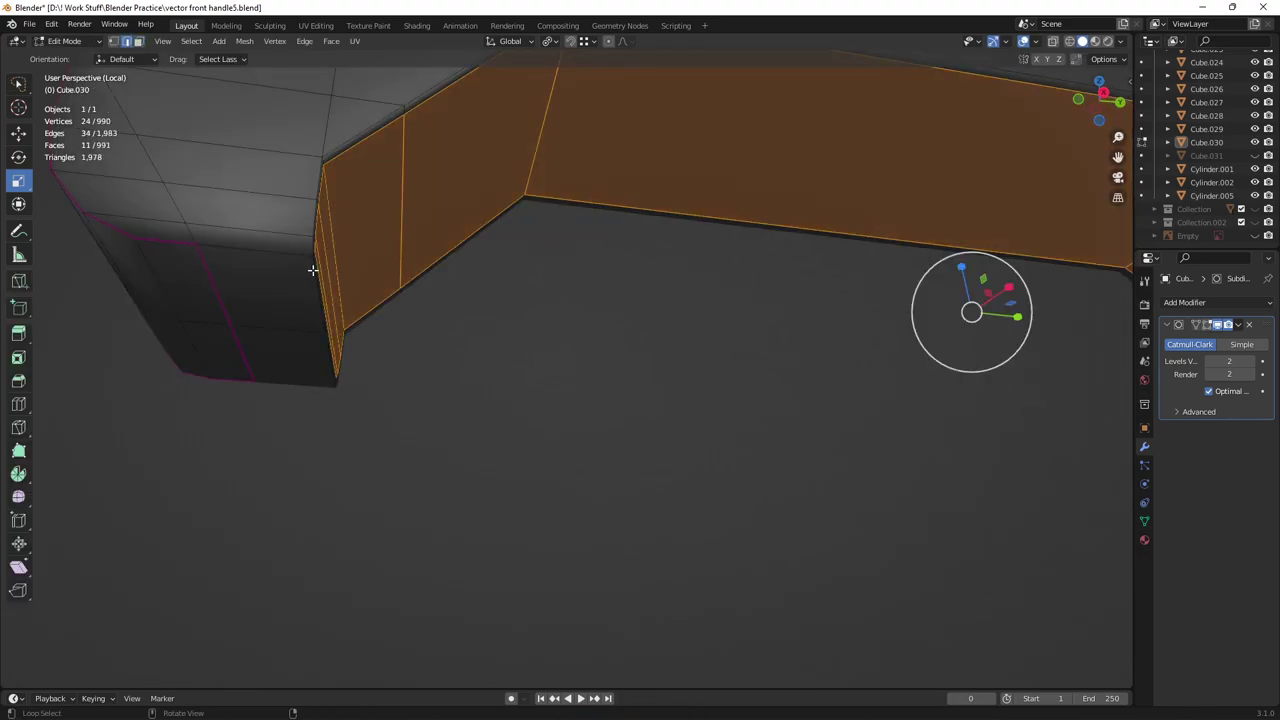
{"action": "left_click", "coordinate": [313, 270], "text": "alt"}
{"action": "middle_click_drag", "start_coordinate": [313, 270], "coordinate": [389, 256]}
{"action": "left_click", "coordinate": [400, 251], "text": "alt+shift"}
{"action": "middle_click_drag", "start_coordinate": [418, 135], "coordinate": [660, 180]}
{"action": "left_click", "coordinate": [808, 229], "text": "alt+shift"}
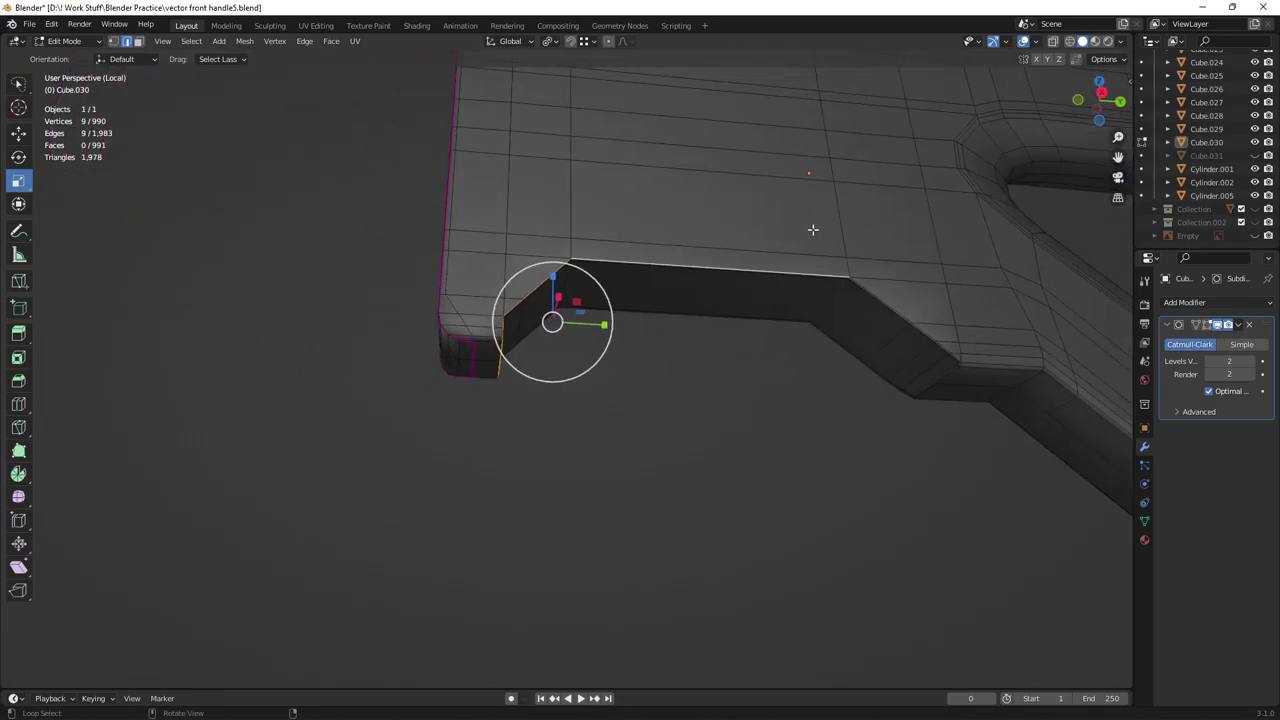
{"action": "left_click", "coordinate": [884, 296], "text": "alt+shift"}
{"action": "left_click", "coordinate": [955, 376], "text": "alt+shift"}
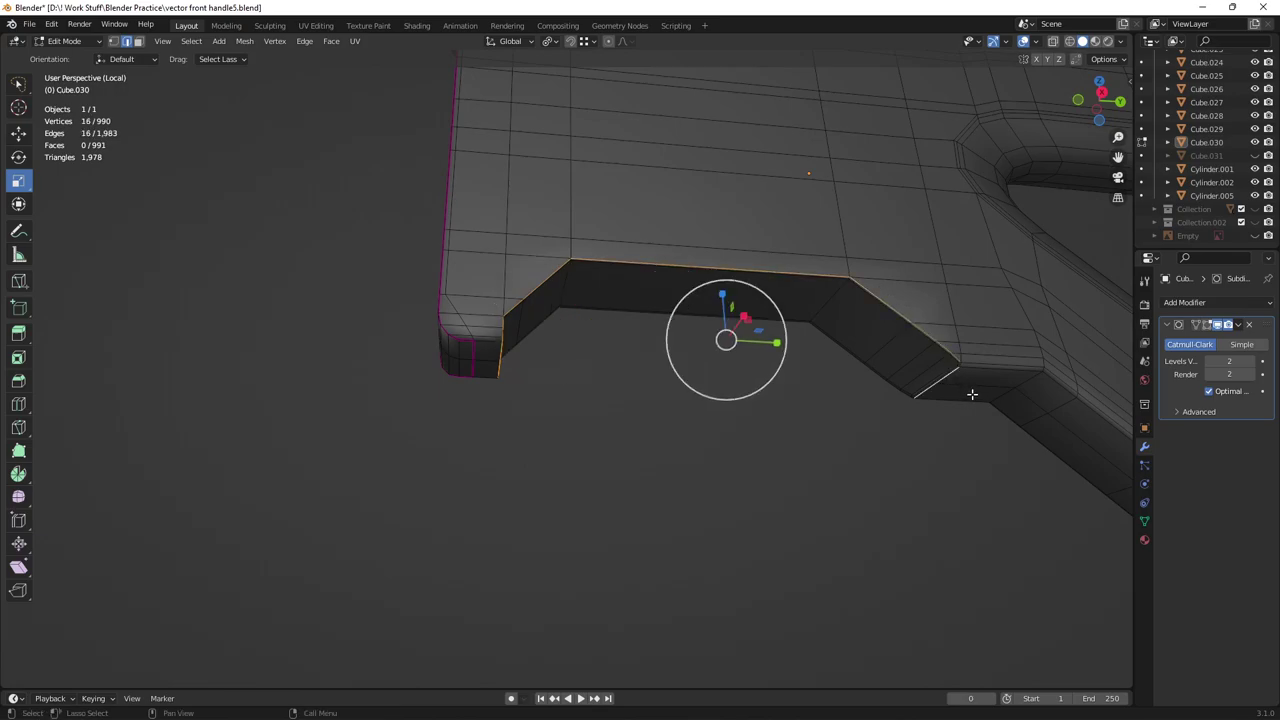
Step: Complete the border selection around the inset strip with the missing corner edges and the opposite side chain
{"action": "scroll", "coordinate": [940, 390], "scroll_direction": "up", "scroll_amount": 1}
{"action": "middle_click_drag", "start_coordinate": [779, 415], "coordinate": [674, 297], "text": "shift"}
{"action": "scroll", "coordinate": [740, 305], "scroll_direction": "up", "scroll_amount": 3}
{"action": "middle_click_drag", "start_coordinate": [970, 235], "coordinate": [1018, 240]}
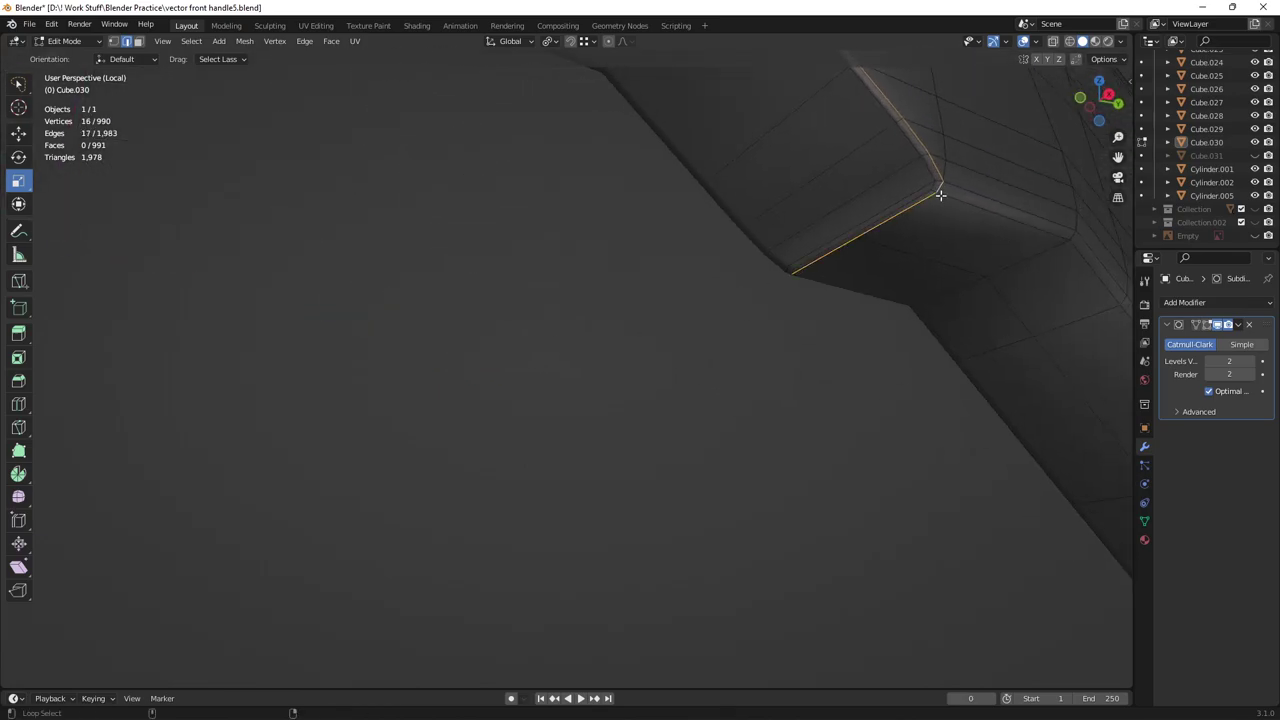
{"action": "left_click", "coordinate": [779, 262], "text": "alt+shift"}
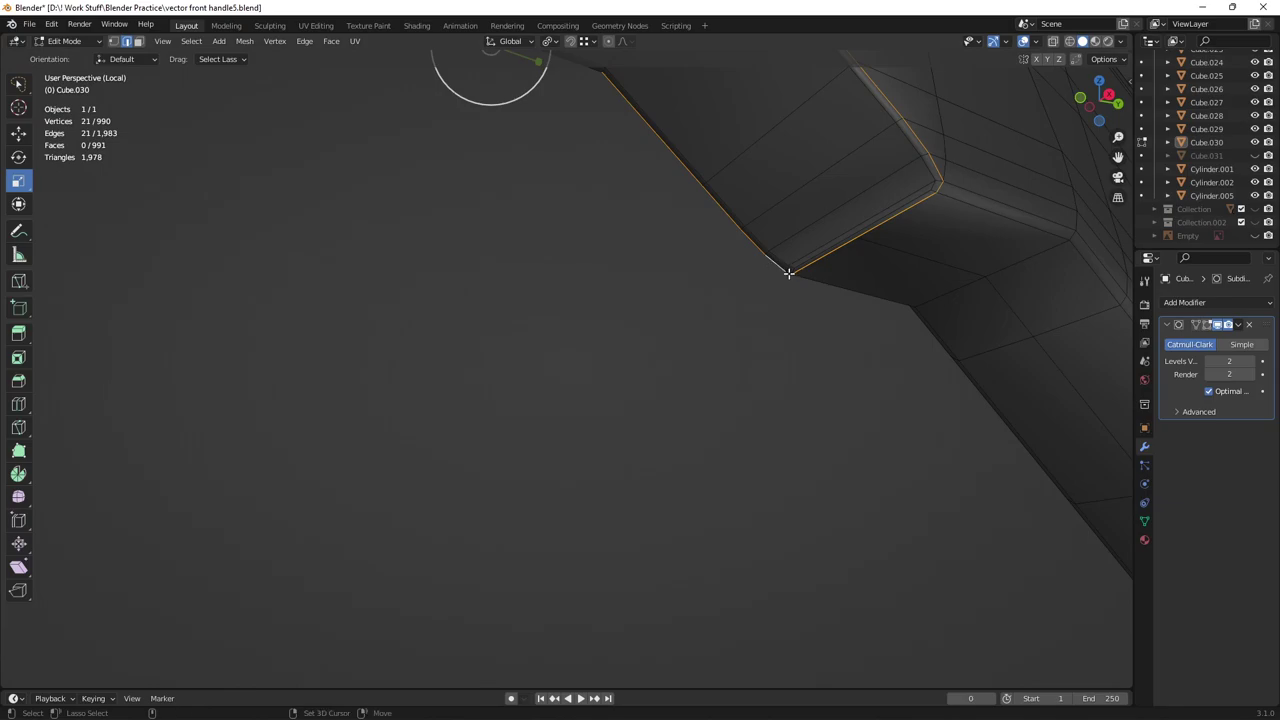
{"action": "scroll", "coordinate": [777, 329], "scroll_direction": "down", "scroll_amount": 5}
{"action": "middle_click_drag", "start_coordinate": [580, 263], "coordinate": [646, 323]}
{"action": "left_click", "coordinate": [646, 322], "text": "alt+shift"}
{"action": "left_click", "coordinate": [433, 347], "text": "alt+shift"}
{"action": "middle_click_drag", "start_coordinate": [427, 388], "coordinate": [614, 437]}
{"action": "scroll", "coordinate": [438, 447], "scroll_direction": "up", "scroll_amount": 4}
{"action": "left_click", "coordinate": [323, 489], "text": "alt+shift"}
{"action": "scroll", "coordinate": [323, 489], "scroll_direction": "down", "scroll_amount": 4}
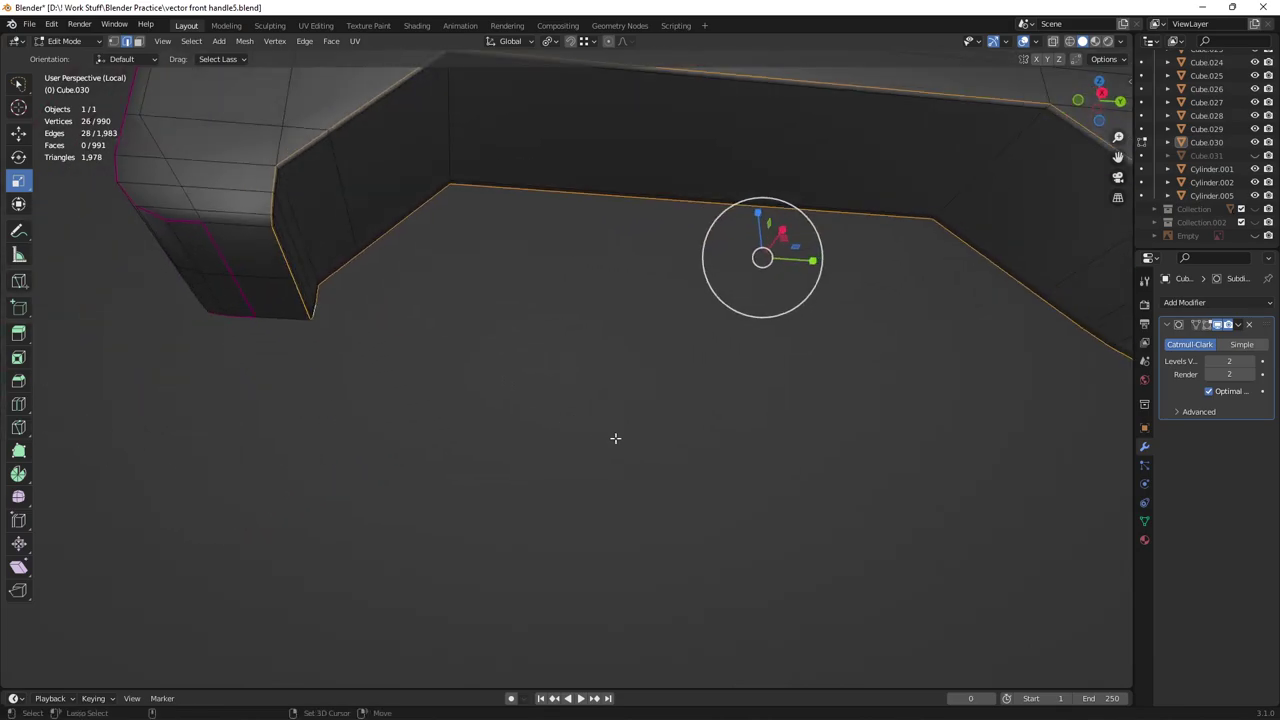
Step: Set the mean crease of the selected recess border edges to 0.66 and check the smoothed shape in Object Mode
{"action": "key", "text": "shift+e"}
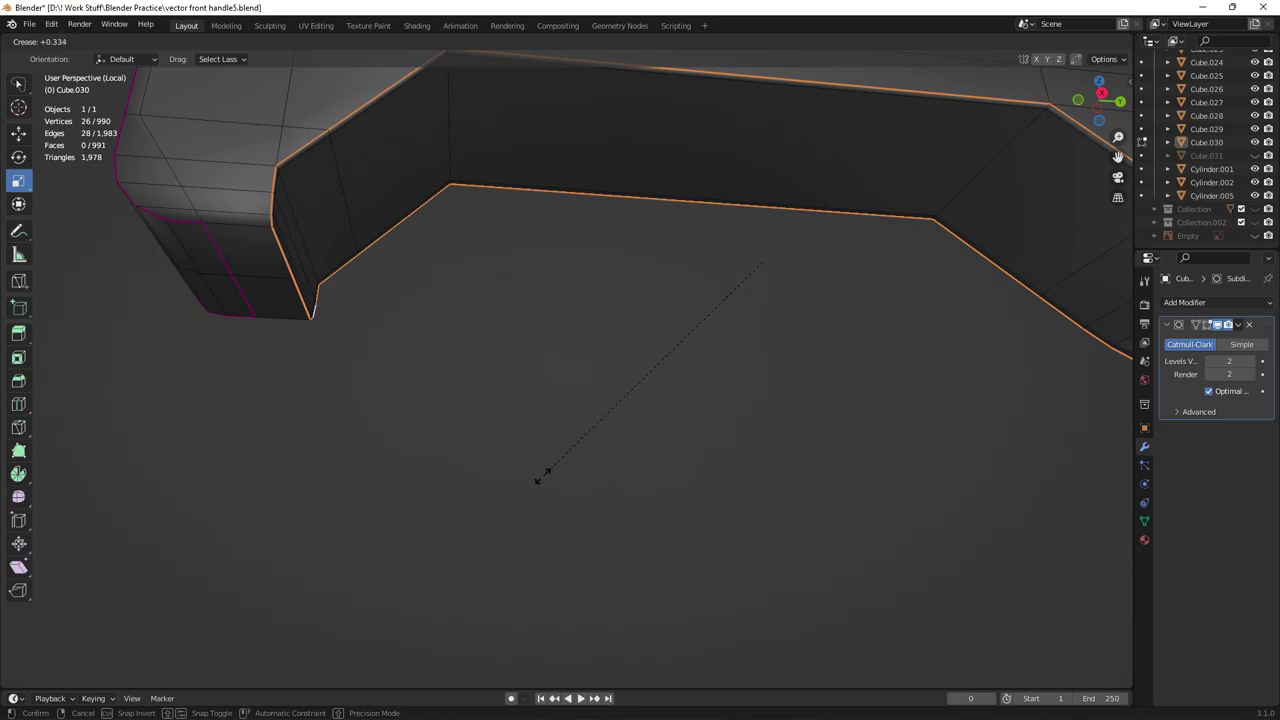
{"action": "left_click", "coordinate": [577, 477]}
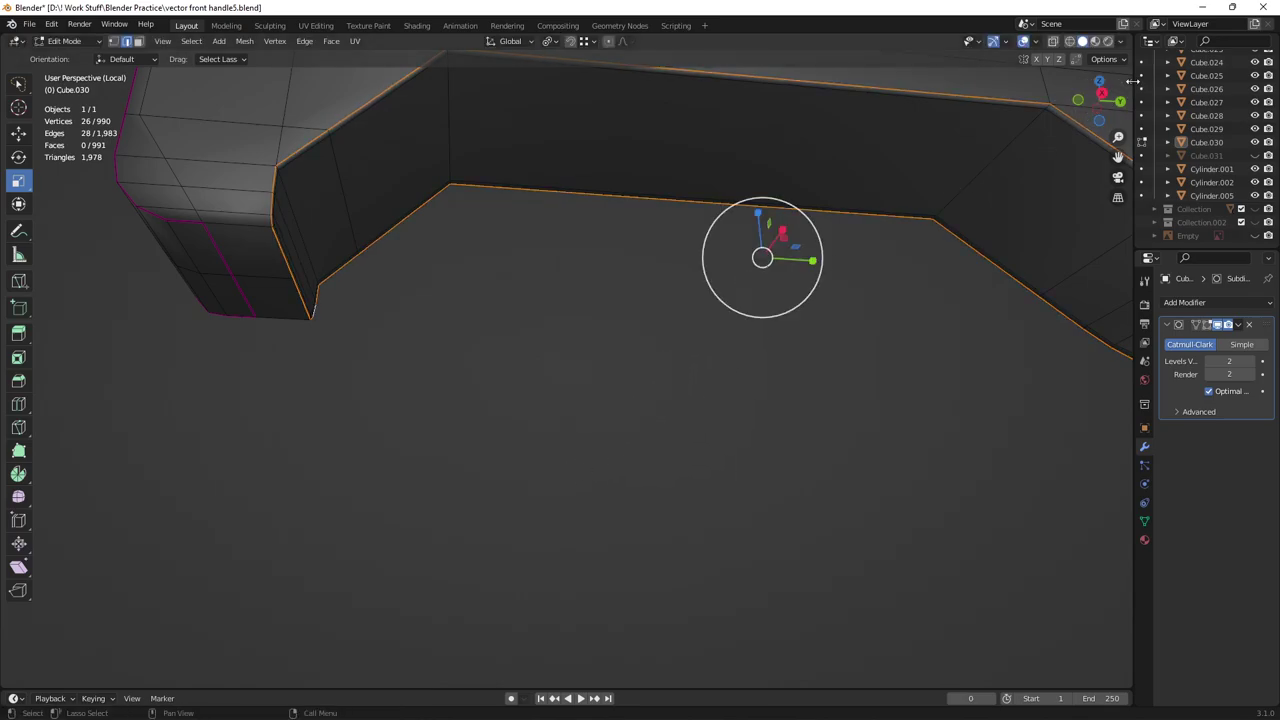
{"action": "key", "text": "n"}
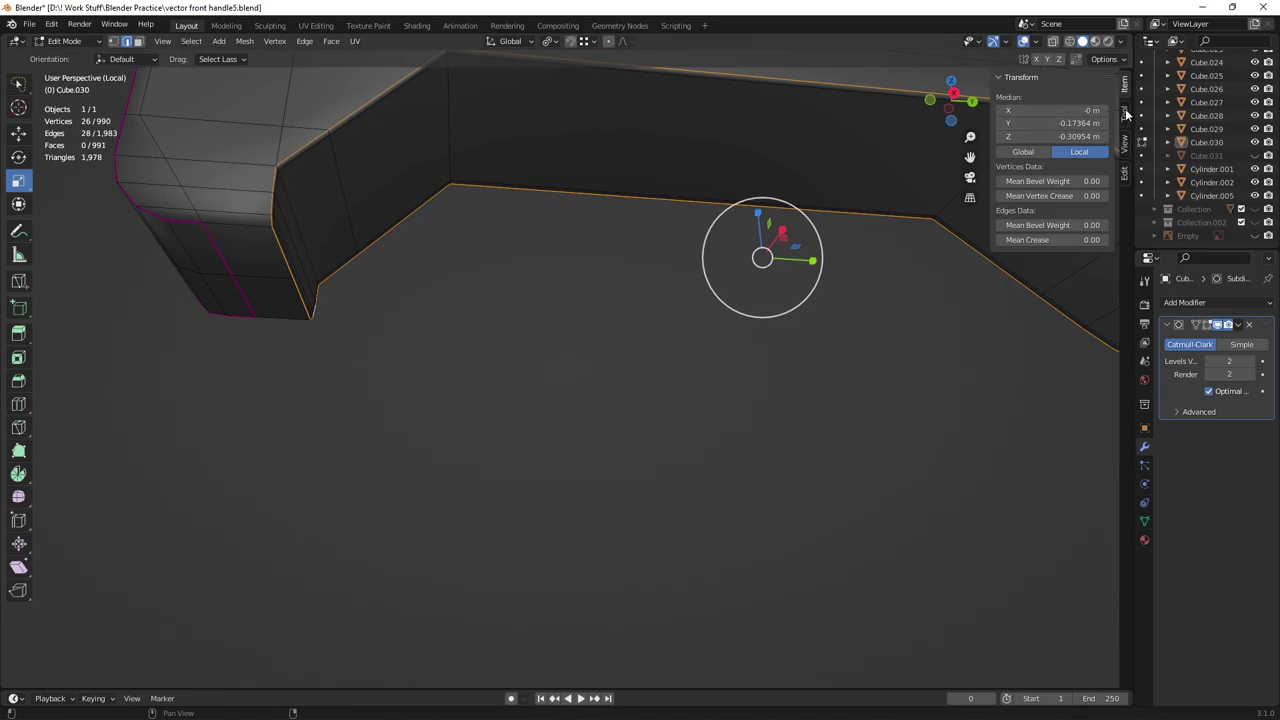
{"action": "middle_click_drag", "start_coordinate": [728, 240], "coordinate": [615, 403], "text": "shift"}
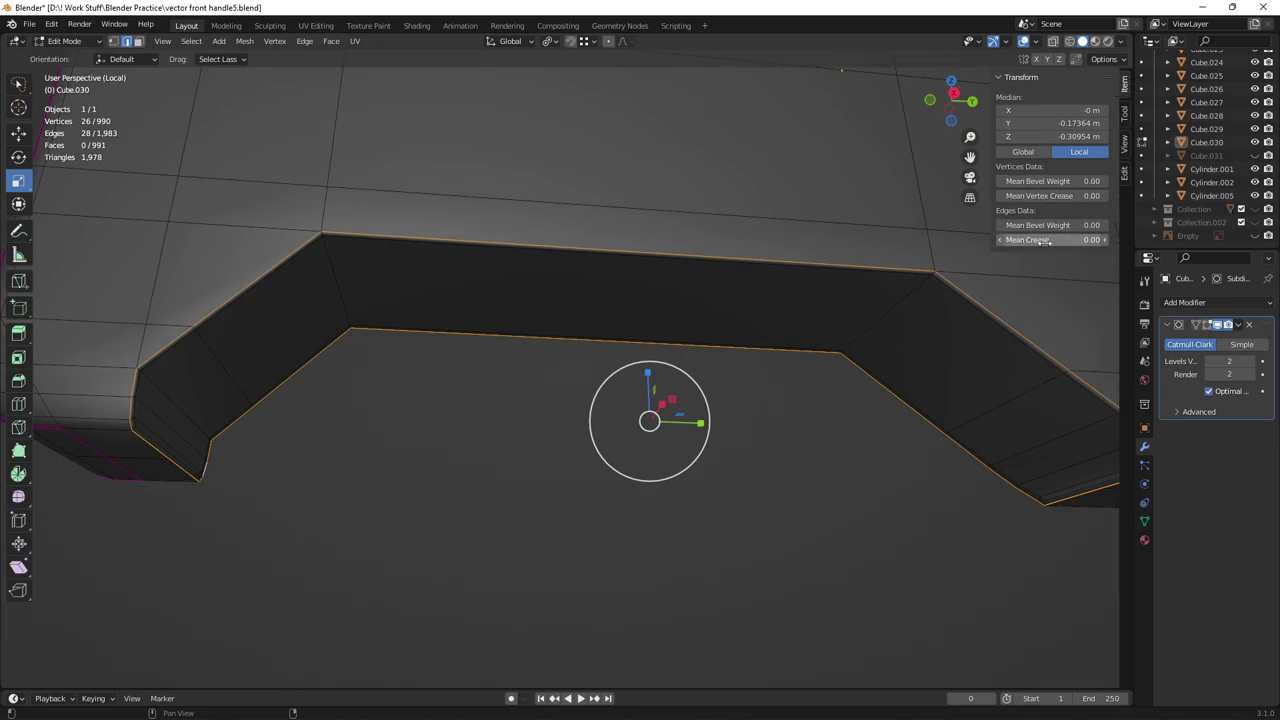
{"action": "left_click_drag", "start_coordinate": [1043, 241], "coordinate": [1060, 241]}
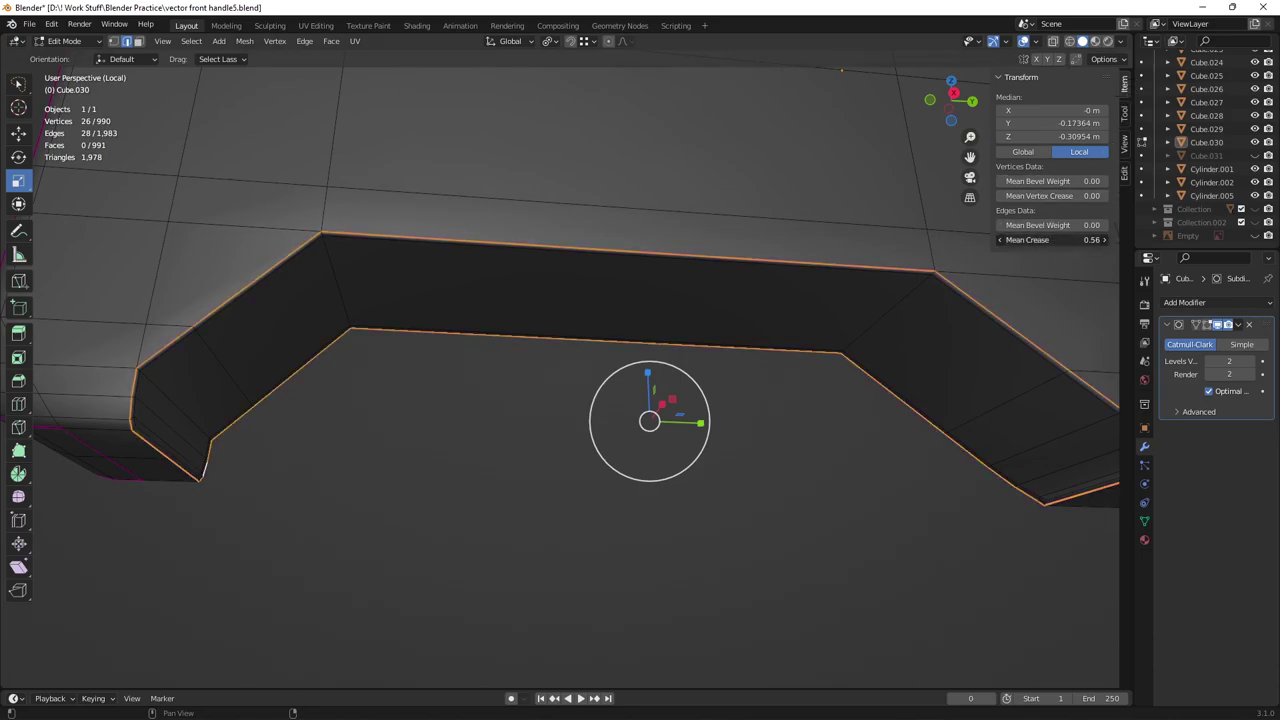
{"action": "left_click_drag", "start_coordinate": [1060, 241], "coordinate": [1075, 241]}
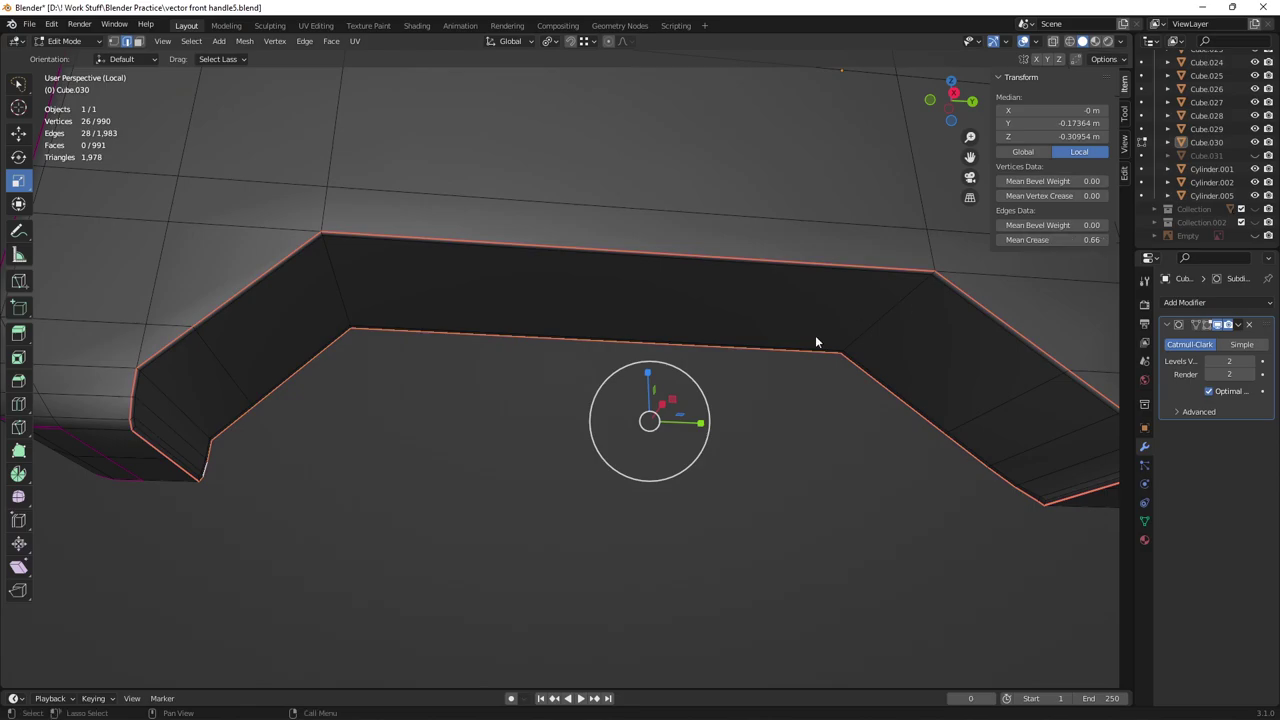
{"action": "key", "text": "Tab"}
{"action": "middle_click_drag", "start_coordinate": [815, 334], "coordinate": [781, 398]}
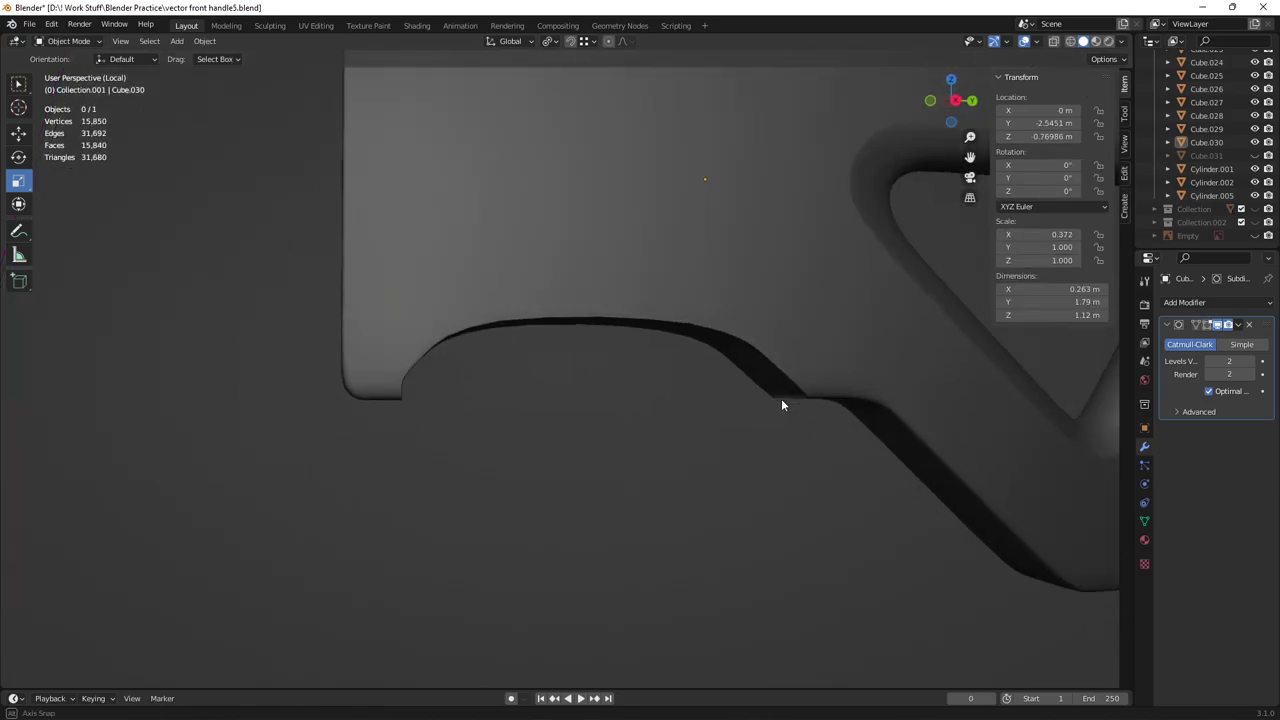
{"action": "scroll", "coordinate": [657, 360], "scroll_direction": "down", "scroll_amount": 4}
{"action": "middle_click_drag", "start_coordinate": [707, 376], "coordinate": [690, 386]}
Step: Save the file in Edit Mode and select the edges crossing the recess at its short end wall and both upper corners
{"action": "key", "text": "Tab"}
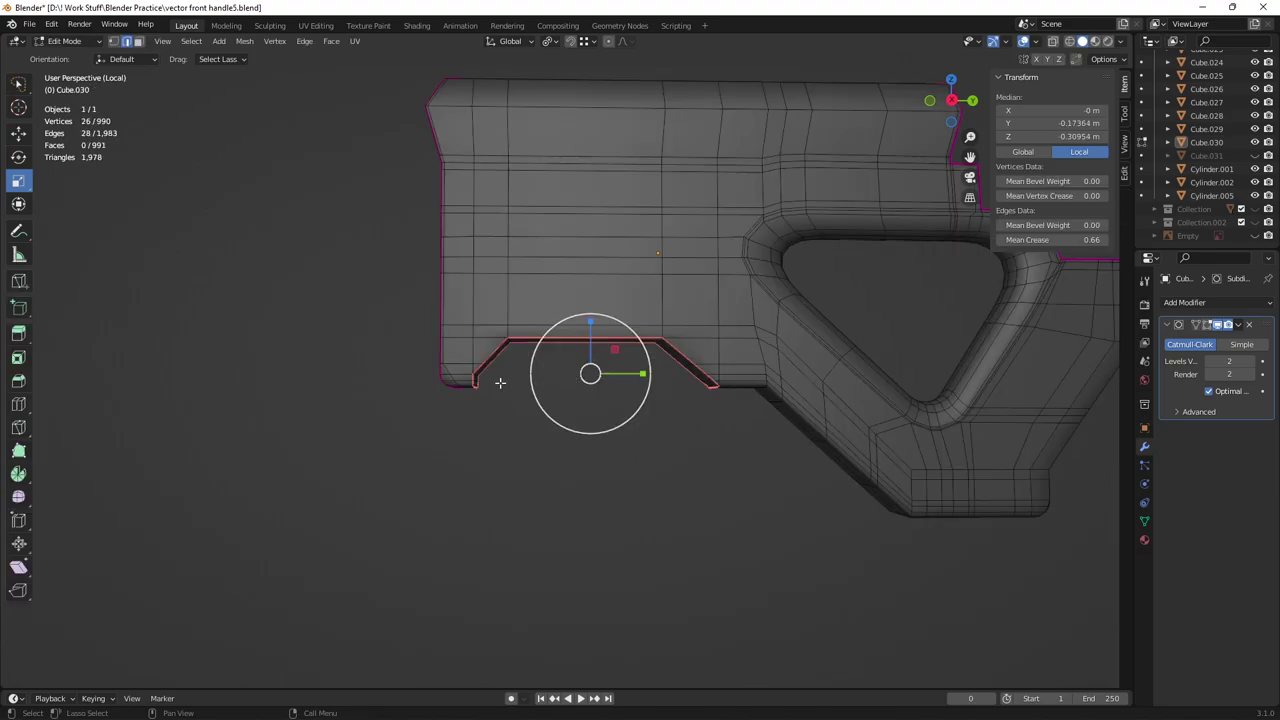
{"action": "scroll", "coordinate": [493, 391], "scroll_direction": "up", "scroll_amount": 5}
{"action": "scroll", "coordinate": [559, 386], "scroll_direction": "up", "scroll_amount": 1}
{"action": "mouse_move", "coordinate": [483, 400]}
{"action": "middle_mouse_down", "text": "shift"}
{"action": "mouse_move", "coordinate": [568, 383]}
{"action": "mouse_move", "coordinate": [329, 357]}
{"action": "mouse_move", "coordinate": [463, 390]}
{"action": "middle_mouse_up", "text": "shift"}
{"action": "key", "text": "ctrl+s"}
{"action": "left_click", "coordinate": [428, 368]}
{"action": "left_click", "coordinate": [622, 389], "text": "ctrl"}
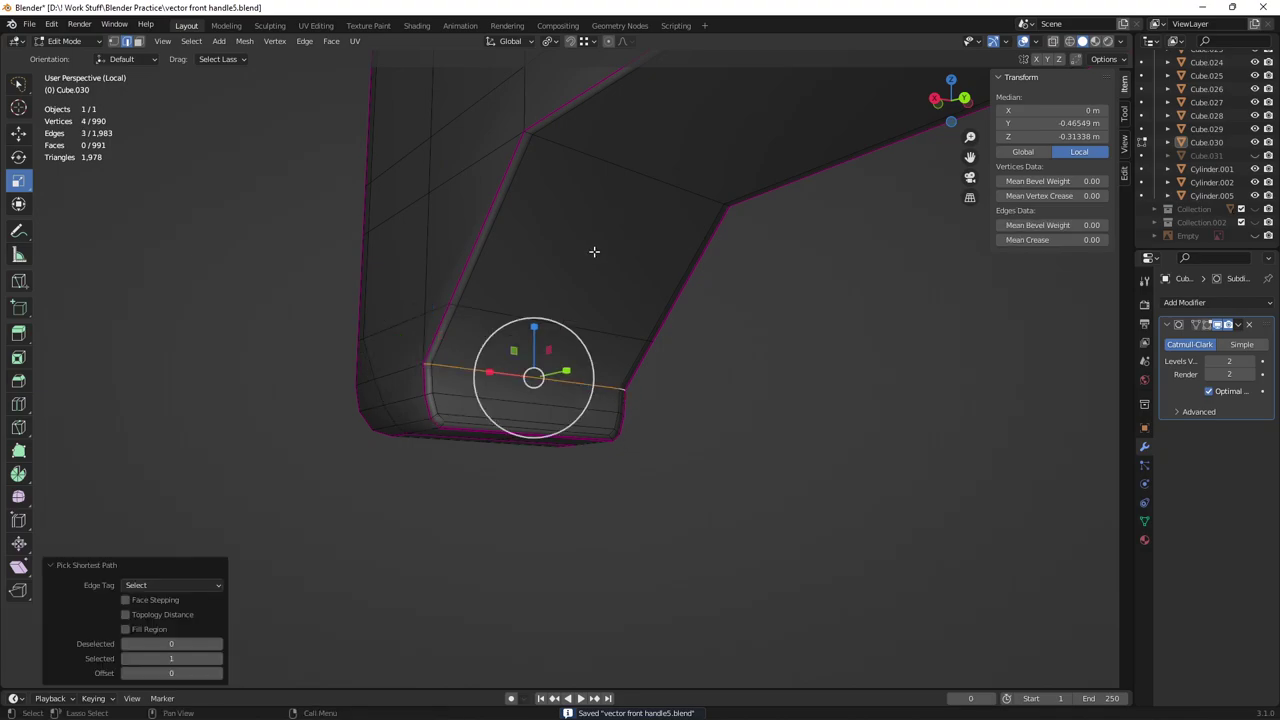
{"action": "left_click", "coordinate": [529, 134], "text": "shift"}
{"action": "left_click", "coordinate": [727, 205], "text": "ctrl"}
{"action": "middle_click_drag", "start_coordinate": [727, 205], "coordinate": [831, 223]}
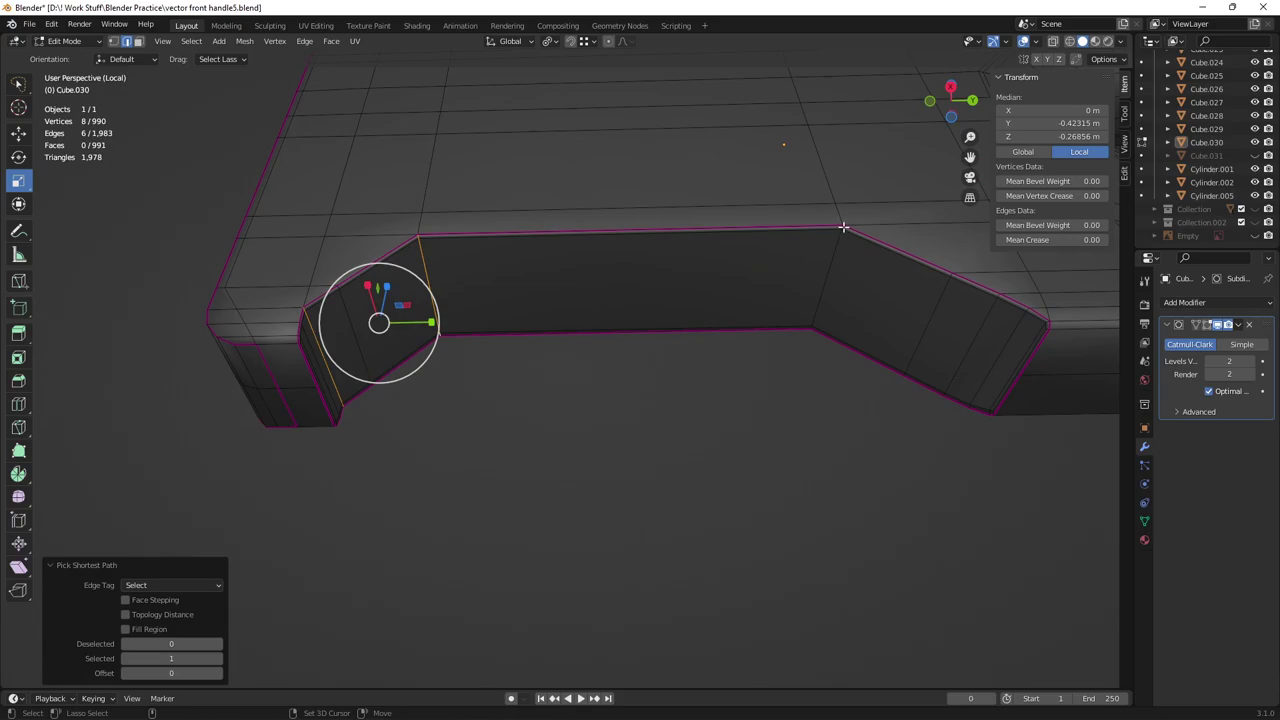
{"action": "left_click", "coordinate": [833, 323], "text": "shift"}
{"action": "left_click", "coordinate": [843, 357], "text": "ctrl"}
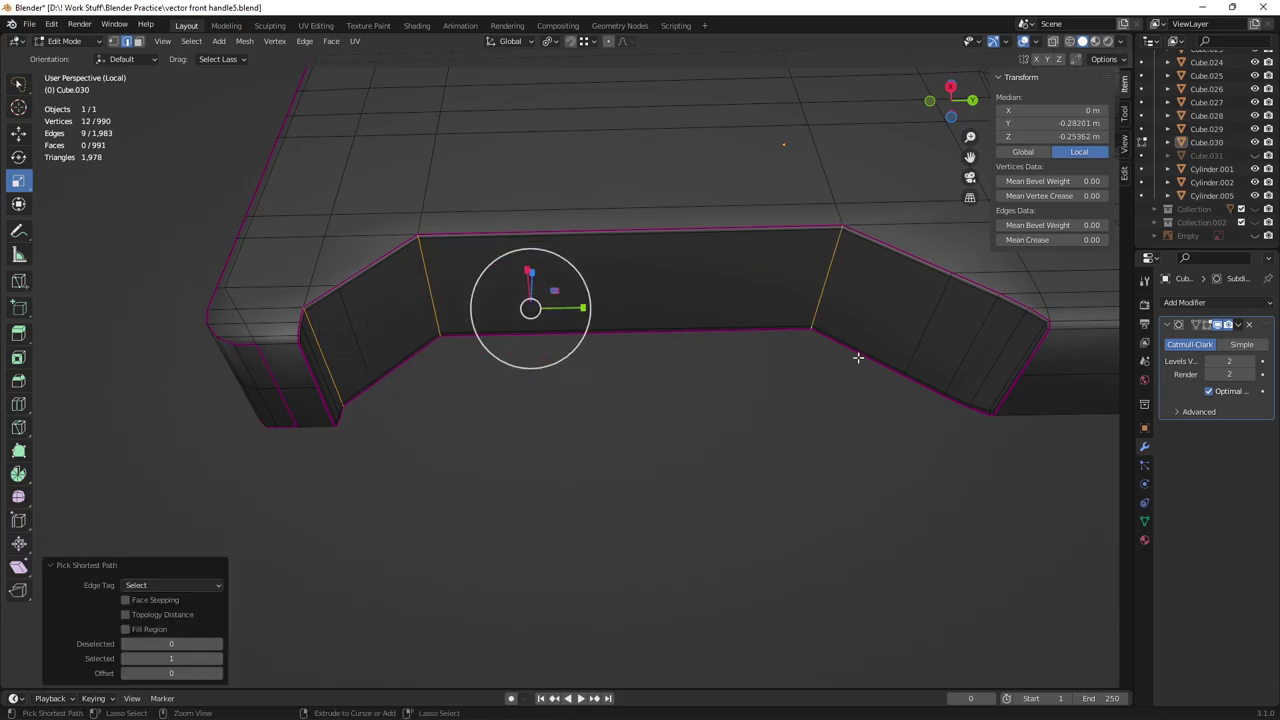
Step: Raise the mean crease of the selected corner edges and inspect the recess corners in Object Mode
{"action": "middle_click_drag", "start_coordinate": [1017, 340], "coordinate": [1096, 252]}
{"action": "left_click_drag", "start_coordinate": [1096, 246], "coordinate": [1130, 246]}
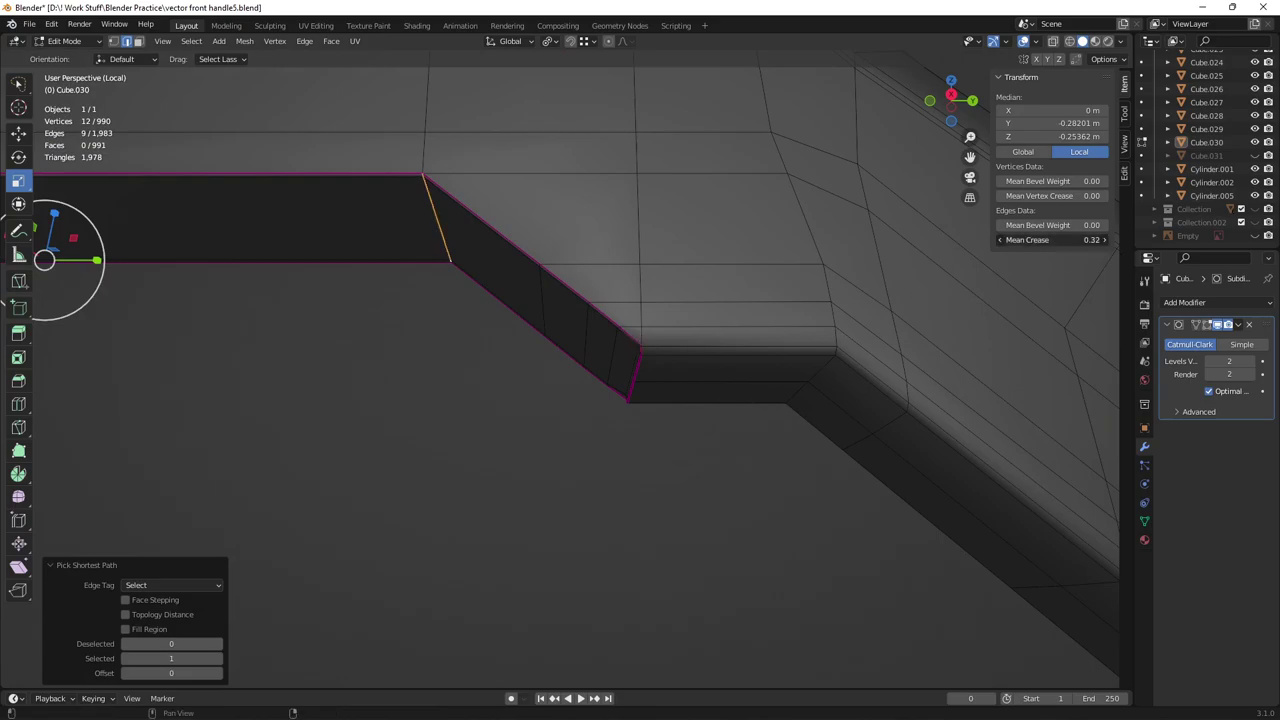
{"action": "key", "text": "Tab"}
{"action": "scroll", "coordinate": [489, 285], "scroll_direction": "down", "scroll_amount": 3}
{"action": "middle_click_drag", "start_coordinate": [486, 287], "coordinate": [512, 345]}
{"action": "scroll", "coordinate": [474, 272], "scroll_direction": "up", "scroll_amount": 3}
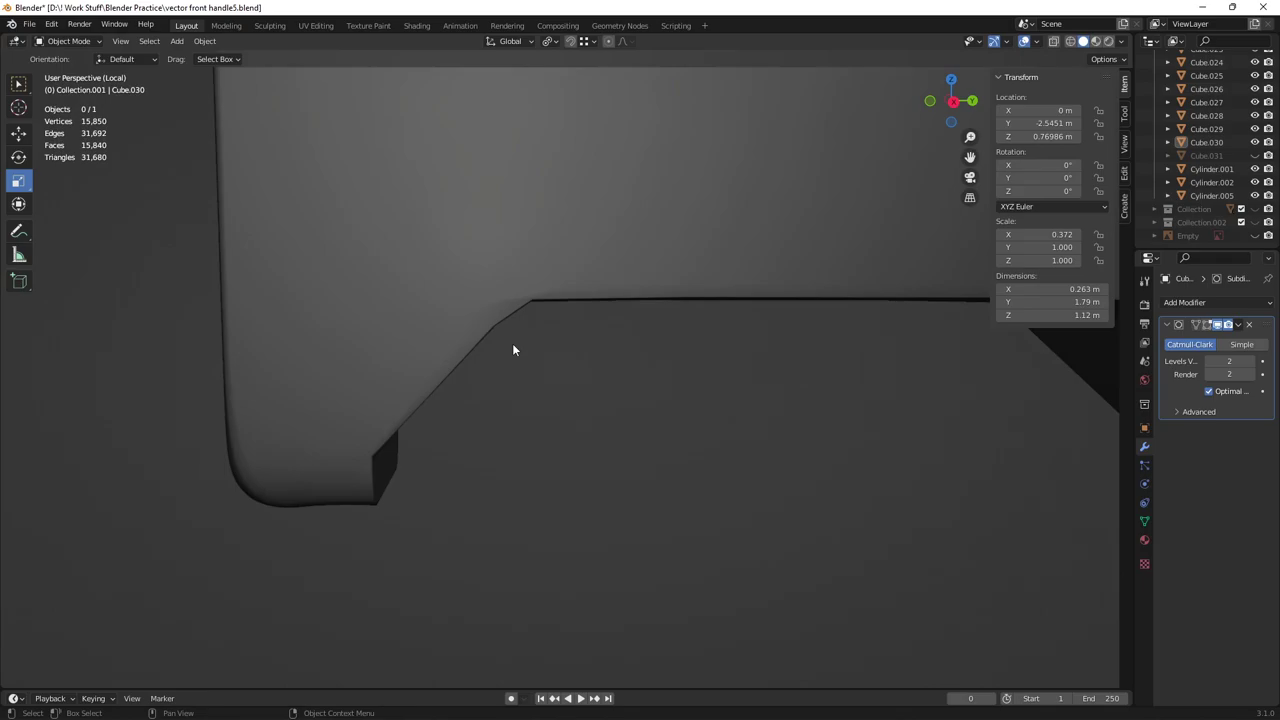
Step: Set the Subdivision modifier's viewport level to 3 and inspect the smoothed recess corners
{"action": "scroll", "coordinate": [512, 345], "scroll_direction": "up", "scroll_amount": 3}
{"action": "key", "text": "Tab"}
{"action": "key", "text": "Tab"}
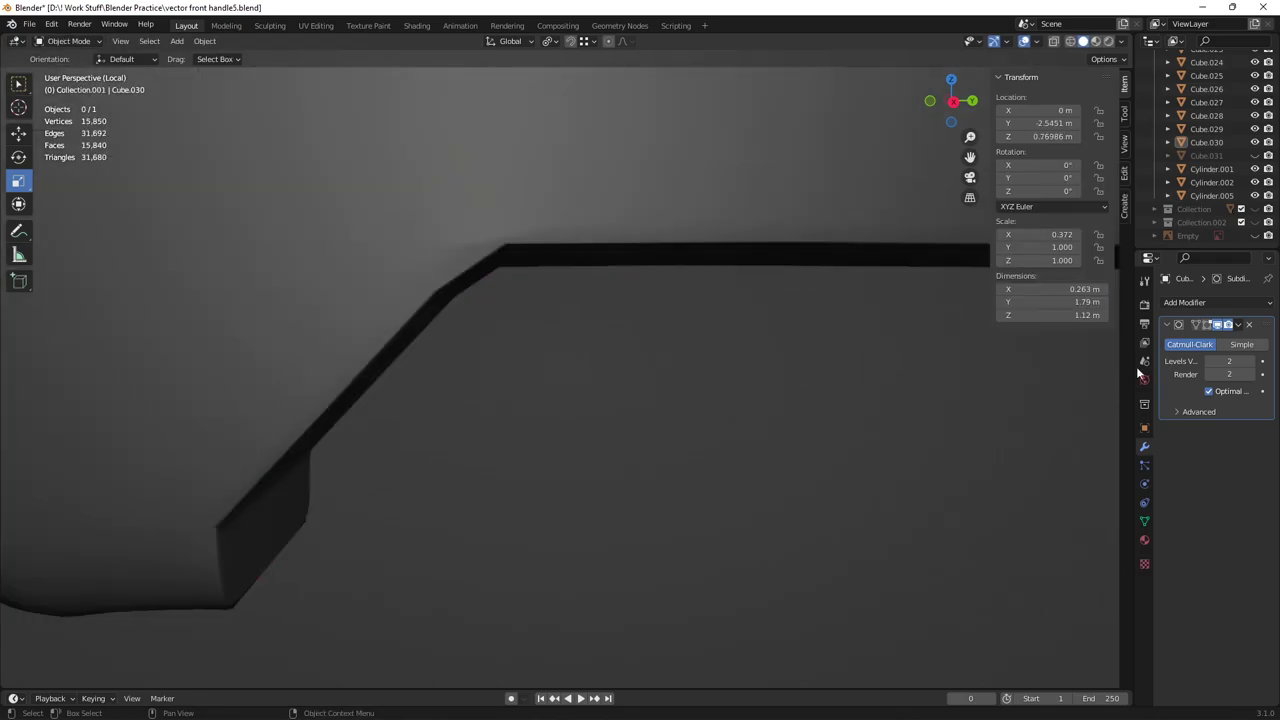
{"action": "left_click", "coordinate": [1251, 362]}
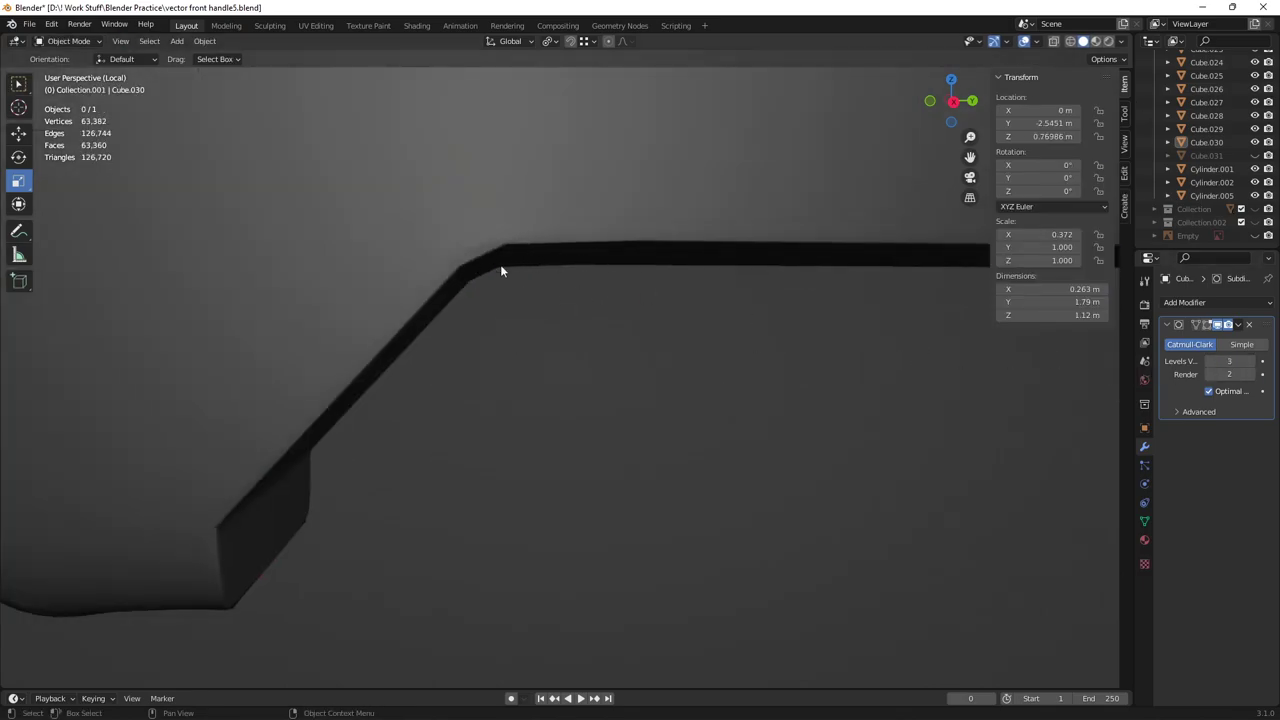
{"action": "scroll", "coordinate": [554, 245], "scroll_direction": "down", "scroll_amount": 2}
{"action": "middle_click_drag", "start_coordinate": [554, 240], "coordinate": [537, 217]}
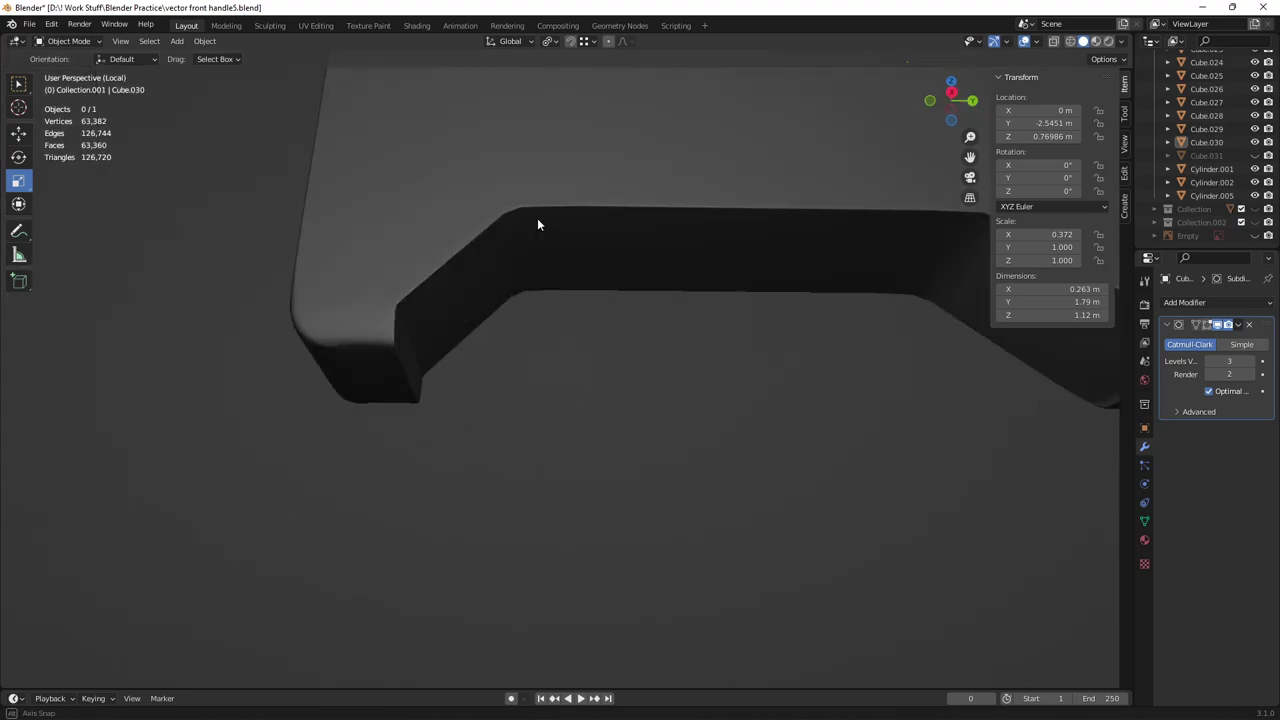
{"action": "scroll", "coordinate": [540, 224], "scroll_direction": "up", "scroll_amount": 2}
{"action": "scroll", "coordinate": [548, 300], "scroll_direction": "down", "scroll_amount": 3}
{"action": "scroll", "coordinate": [549, 330], "scroll_direction": "up", "scroll_amount": 3}
Step: Add a loop cut across the recess's long middle face, slid close to the upper corner away from the grip opening
{"action": "key", "text": "Tab"}
{"action": "key", "text": "ctrl+r"}
{"action": "left_click", "coordinate": [540, 250]}
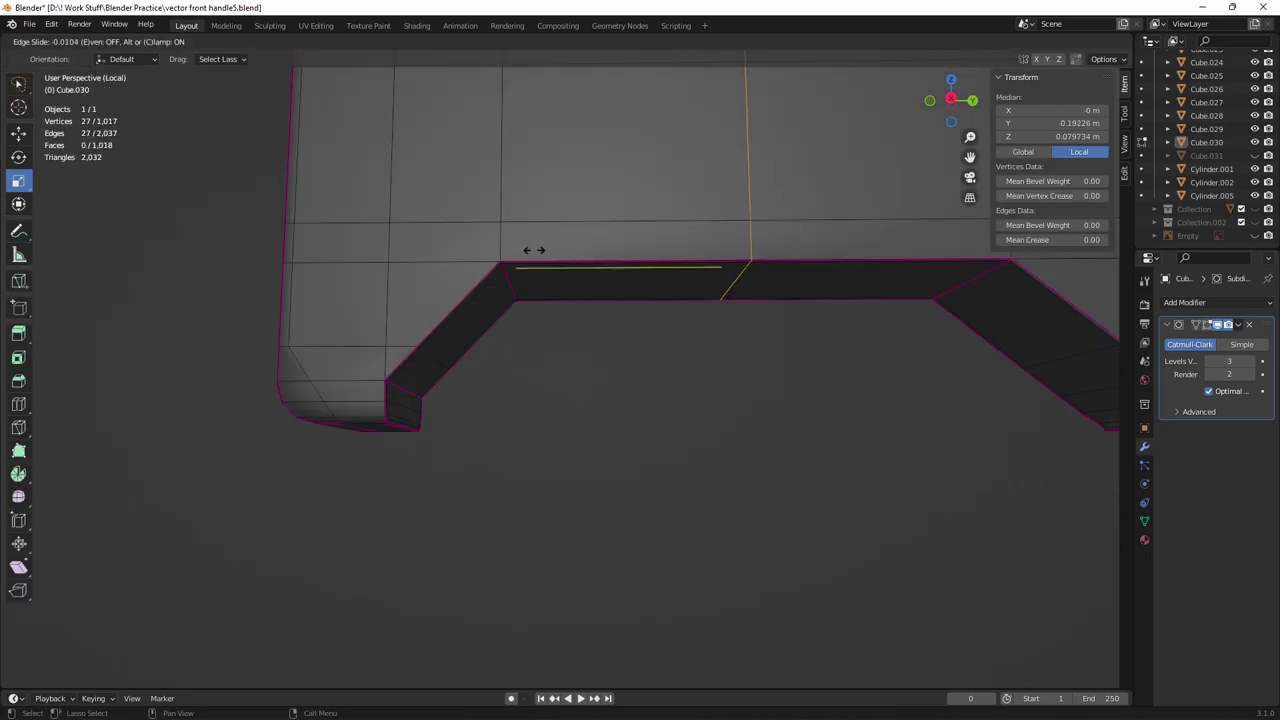
{"action": "left_click", "coordinate": [316, 223]}
Step: Add a loop cut across the adjoining sloped recess face, slide it close to the same upper corner and check the smoothing
{"action": "key", "text": "ctrl+r"}
{"action": "left_click", "coordinate": [446, 283]}
{"action": "left_click", "coordinate": [455, 270]}
{"action": "key", "text": "Tab"}
{"action": "key", "text": "Tab"}
{"action": "key", "text": "g"}
{"action": "key", "text": "g"}
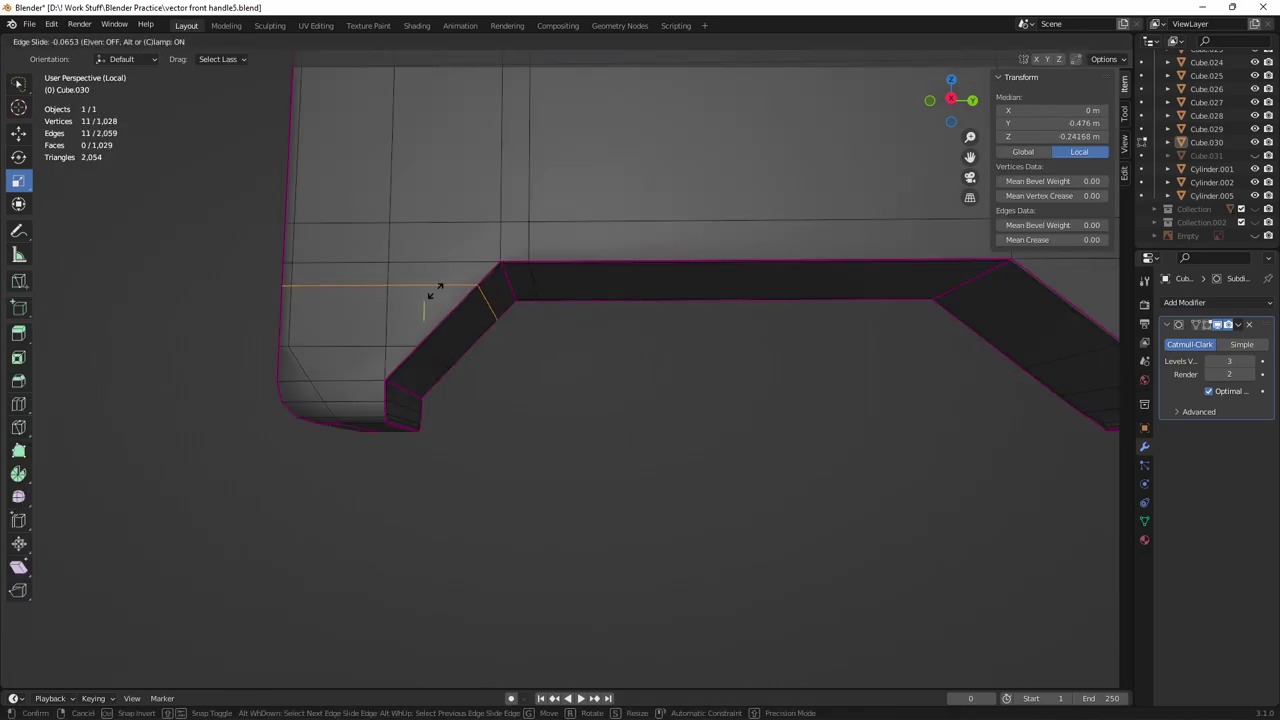
{"action": "left_click", "coordinate": [445, 284]}
{"action": "key", "text": "Tab"}
{"action": "scroll", "coordinate": [448, 260], "scroll_direction": "up", "scroll_amount": 5}
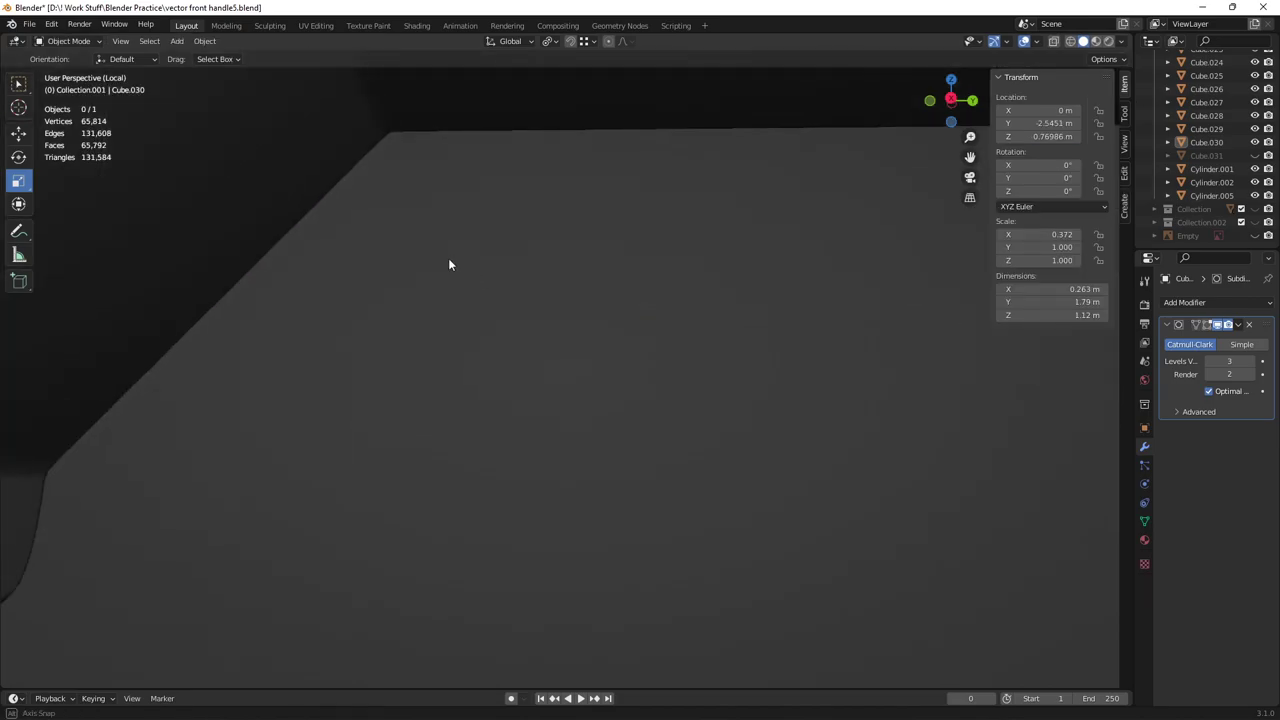
Step: Add a loop cut across the sloped recess face, near its lower corner
{"action": "scroll", "coordinate": [448, 260], "scroll_direction": "down", "scroll_amount": 5}
{"action": "key", "text": "alt+a"}
{"action": "key", "text": "Tab"}
{"action": "middle_click_drag", "start_coordinate": [330, 401], "coordinate": [478, 336]}
{"action": "key", "text": "ctrl+r"}
{"action": "left_click", "coordinate": [493, 334]}
{"action": "left_click", "coordinate": [491, 330]}
{"action": "key", "text": "Tab"}
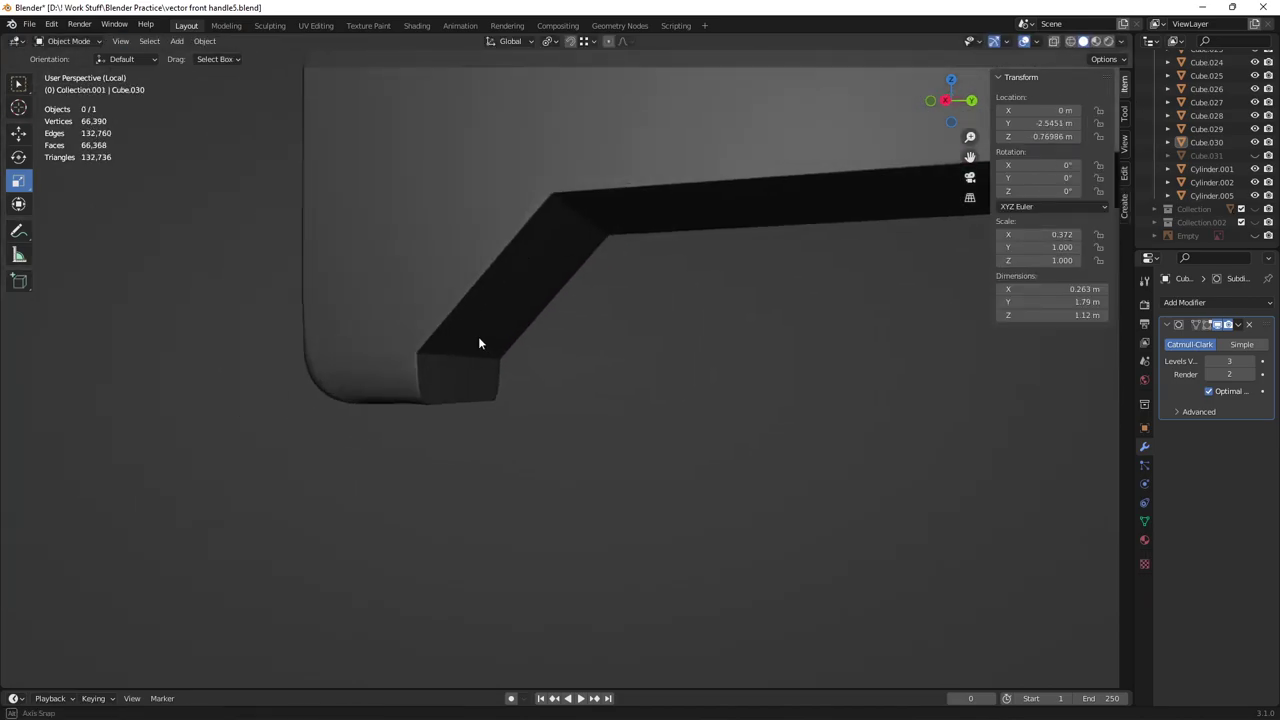
Step: Examine the smoothing at the recess's lower and upper corners from both ends of the stock
{"action": "scroll", "coordinate": [400, 342], "scroll_direction": "up", "scroll_amount": 2}
{"action": "key", "text": "Tab"}
{"action": "key", "text": "Tab"}
{"action": "key", "text": "alt+a"}
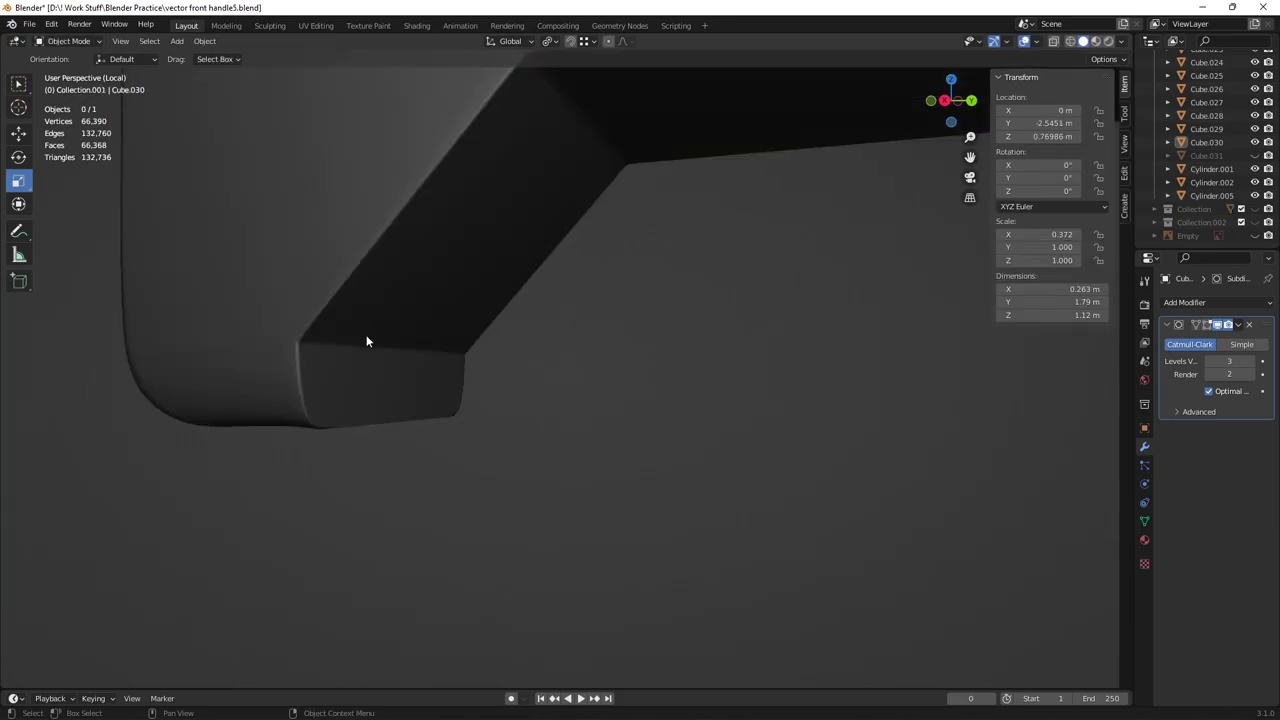
{"action": "scroll", "coordinate": [440, 342], "scroll_direction": "down", "scroll_amount": 7}
{"action": "mouse_move", "coordinate": [622, 346]}
{"action": "middle_mouse_down"}
{"action": "mouse_move", "coordinate": [491, 391]}
{"action": "mouse_move", "coordinate": [606, 357]}
{"action": "middle_mouse_up"}
{"action": "scroll", "coordinate": [606, 357], "scroll_direction": "up", "scroll_amount": 1}
{"action": "scroll", "coordinate": [606, 357], "scroll_direction": "up", "scroll_amount": 2}
{"action": "key", "text": "Tab"}
{"action": "scroll", "coordinate": [690, 300], "scroll_direction": "up", "scroll_amount": 2}
{"action": "middle_click_drag", "start_coordinate": [726, 266], "coordinate": [666, 354]}
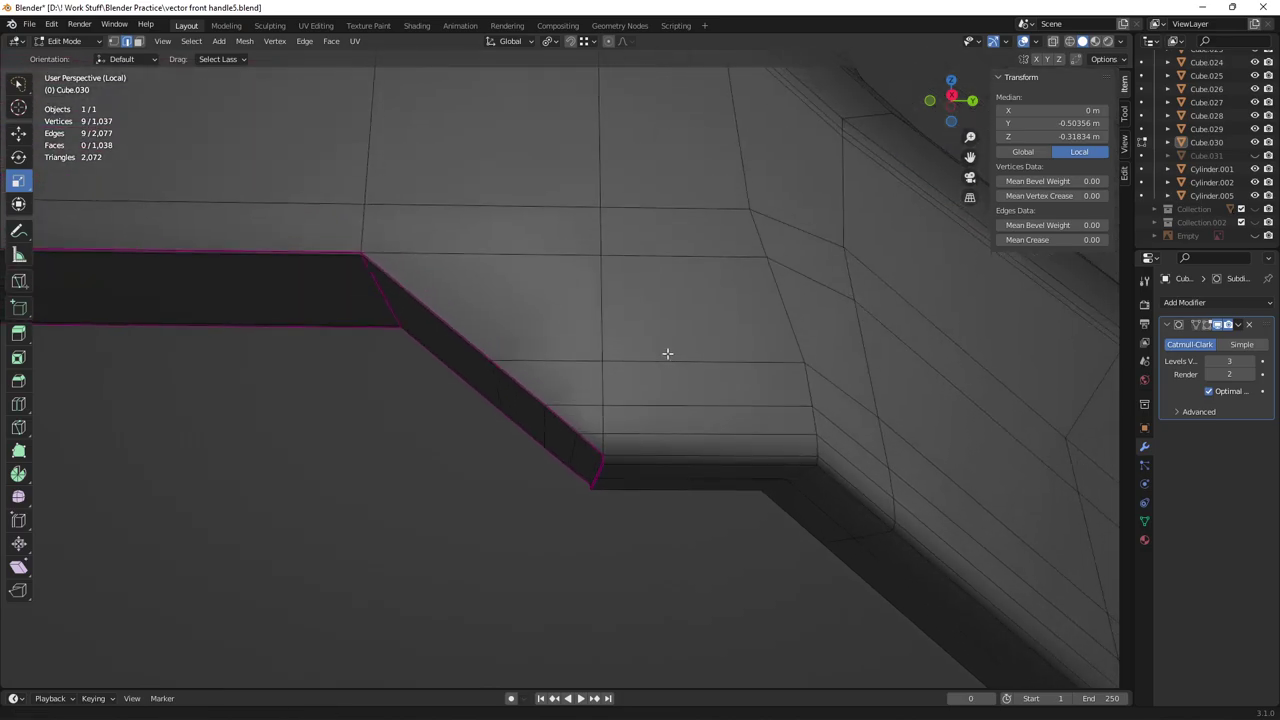
Step: Save the file and add the border edge loops at the recess's sloped end to the selection
{"action": "key", "text": "ctrl+s"}
{"action": "middle_click_drag", "start_coordinate": [626, 451], "coordinate": [711, 346]}
{"action": "left_click", "coordinate": [712, 330], "text": "alt+shift"}
{"action": "left_click", "coordinate": [744, 439], "text": "alt+shift"}
{"action": "left_click", "coordinate": [664, 451], "text": "alt+shift"}
{"action": "middle_click_drag", "start_coordinate": [553, 213], "coordinate": [532, 279]}
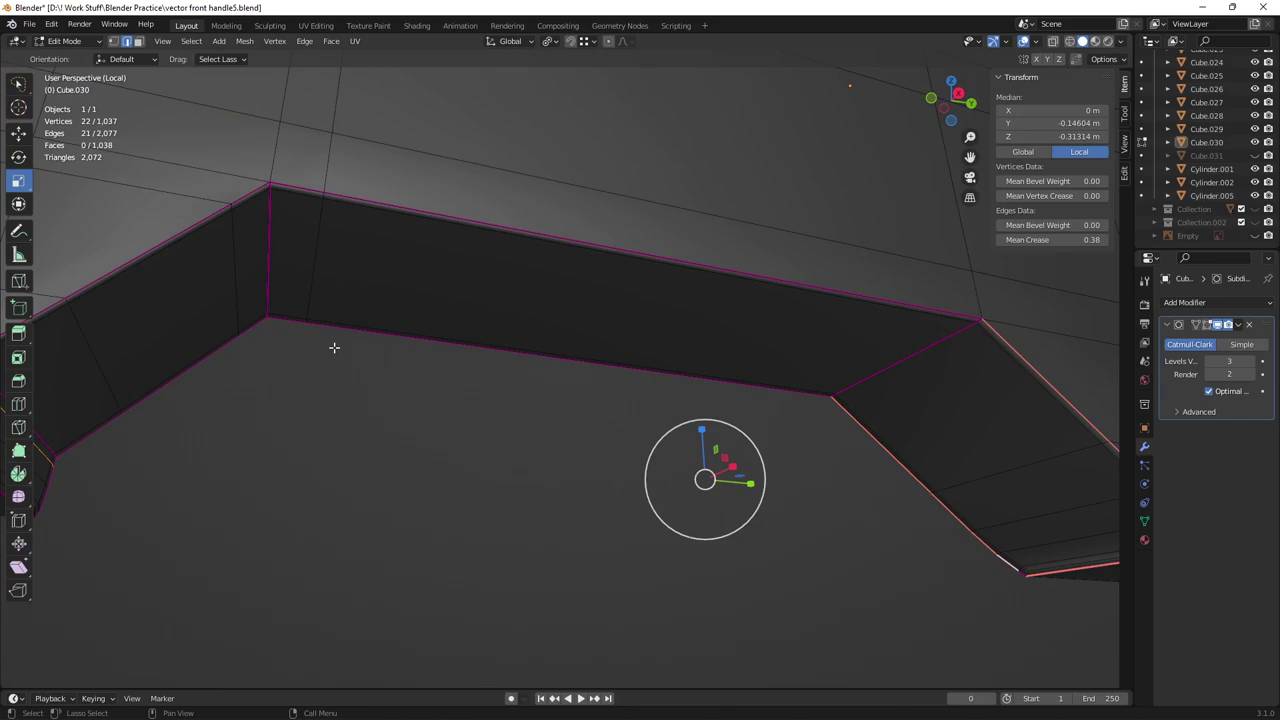
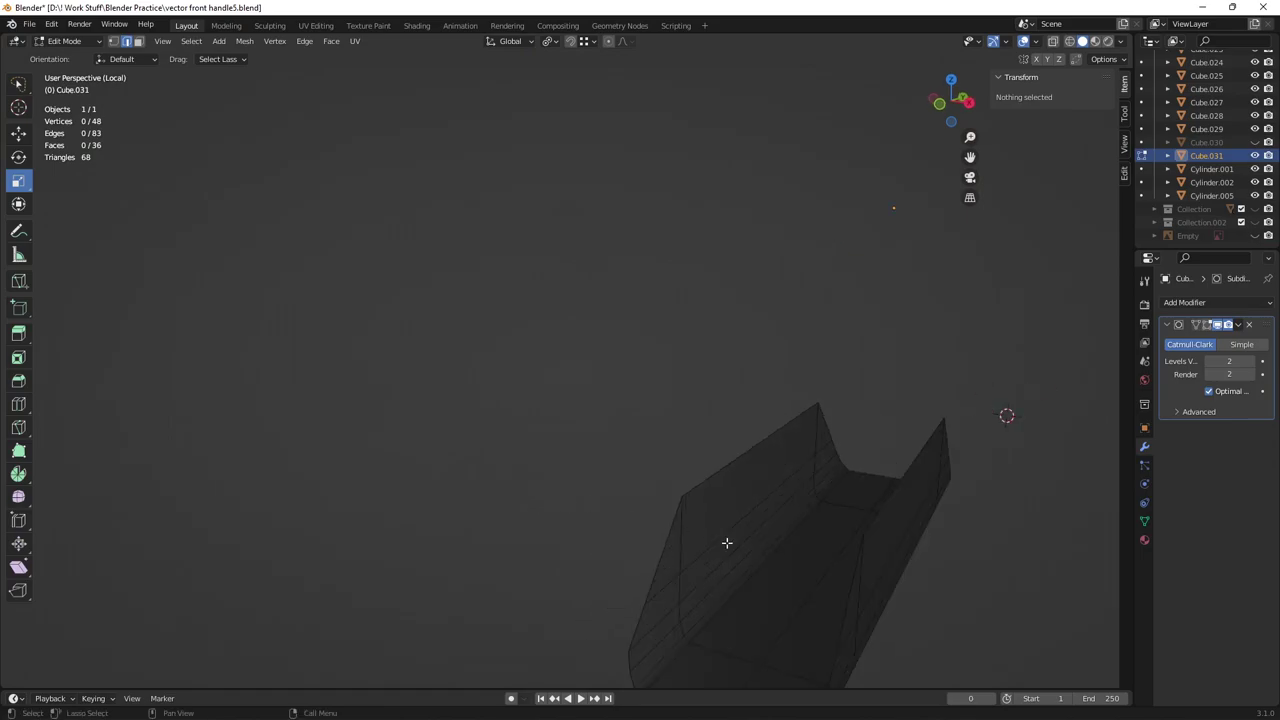
Step: Select the separate lower panel's open border without its two end cross edges and close the opening with Bridge Edge Loops
{"action": "middle_click_drag", "start_coordinate": [726, 543], "coordinate": [655, 457], "text": "shift"}
{"action": "left_click", "coordinate": [747, 447], "text": "alt"}
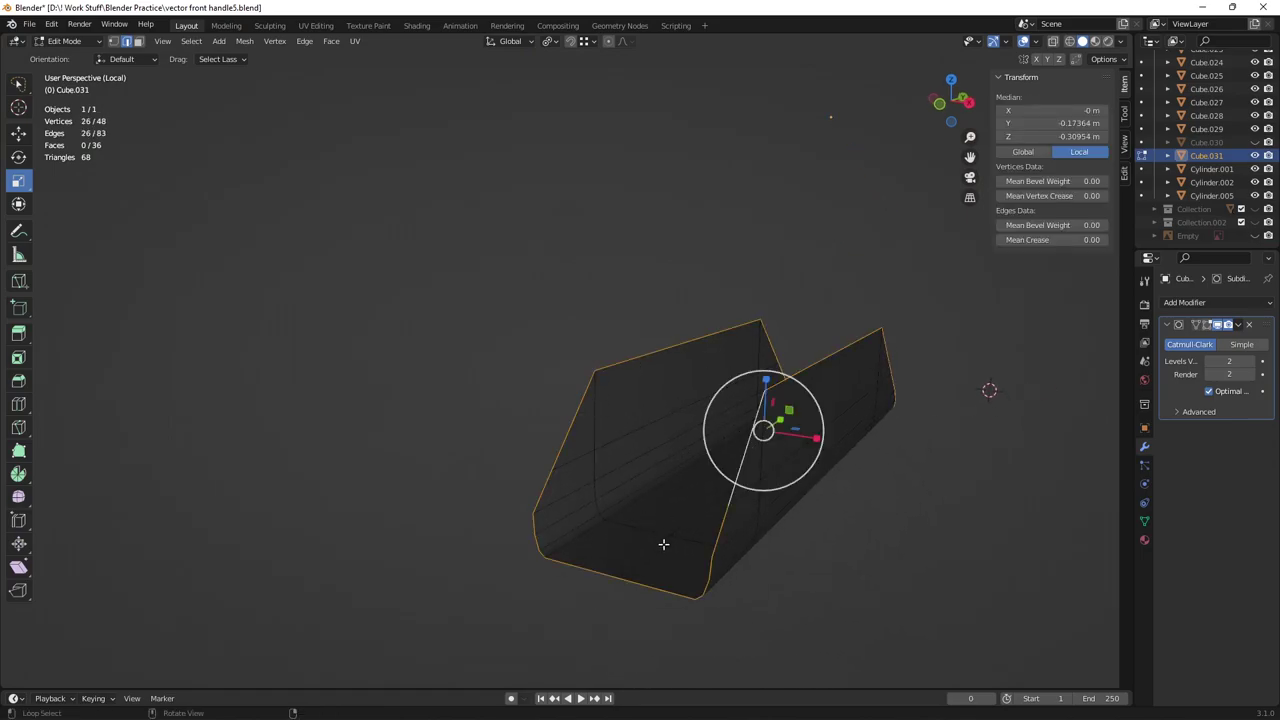
{"action": "mouse_move", "coordinate": [619, 592]}
{"action": "left_mouse_down", "text": "shift"}
{"action": "mouse_move", "coordinate": [626, 554]}
{"action": "mouse_move", "coordinate": [646, 569]}
{"action": "mouse_move", "coordinate": [585, 572]}
{"action": "mouse_move", "coordinate": [597, 562]}
{"action": "left_mouse_up", "text": "shift"}
{"action": "middle_click_drag", "start_coordinate": [860, 508], "coordinate": [627, 523]}
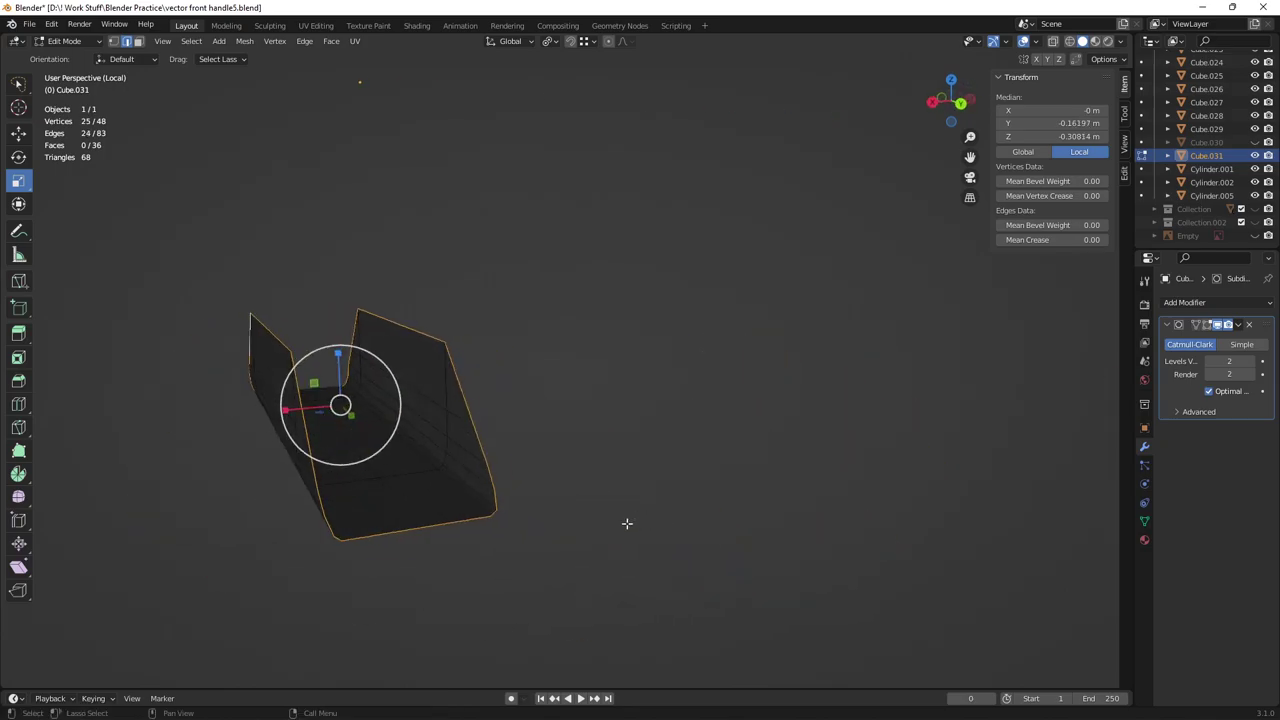
{"action": "left_click_drag", "start_coordinate": [445, 550], "coordinate": [392, 520], "text": "ctrl"}
{"action": "right_click_drag", "start_coordinate": [392, 521], "coordinate": [414, 500], "text": "ctrl"}
{"action": "right_click", "coordinate": [535, 291]}
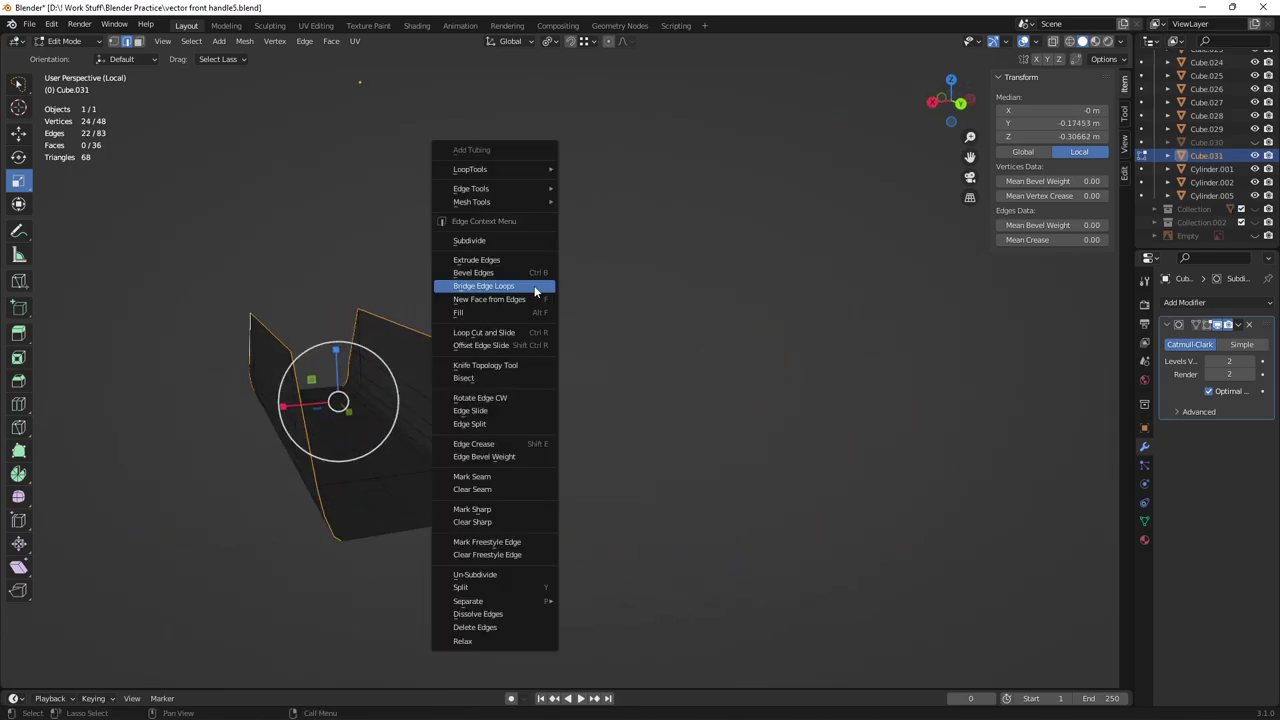
{"action": "left_click", "coordinate": [490, 287]}
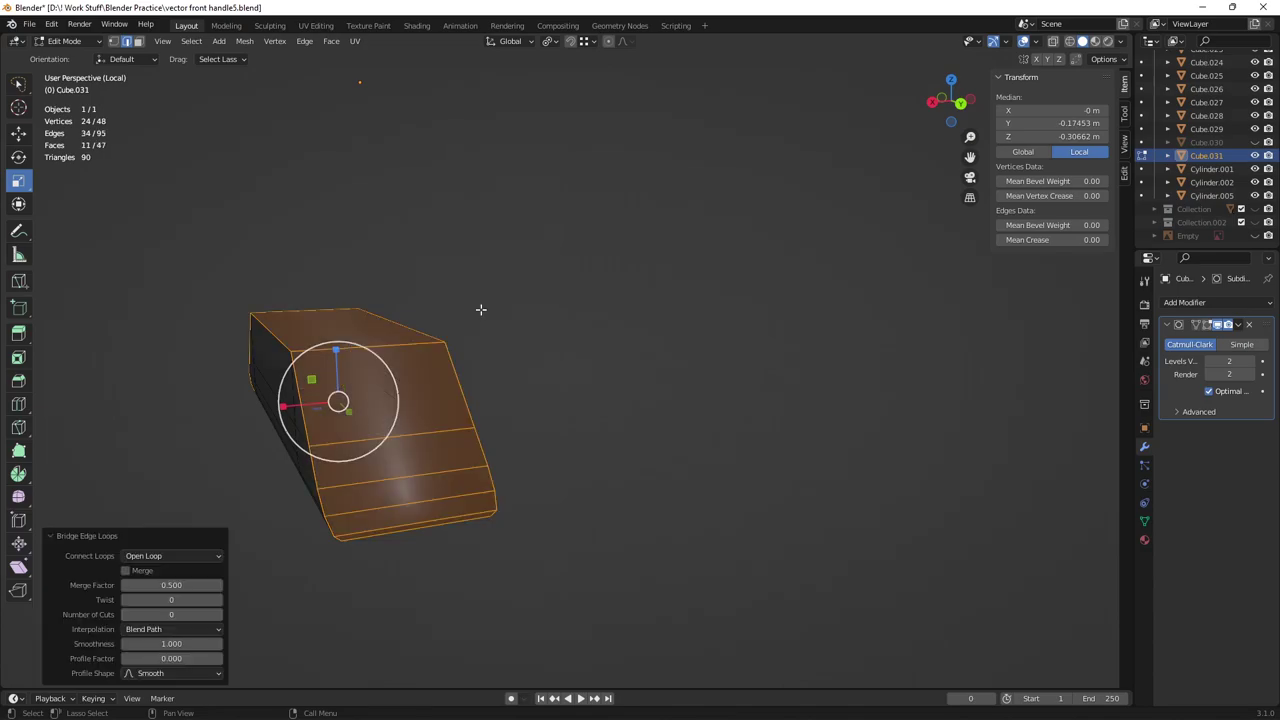
Step: Inset the panel's newly bridged faces by about 0.0023 m and switch back to the Scale tool
{"action": "middle_click_drag", "start_coordinate": [422, 445], "coordinate": [613, 427]}
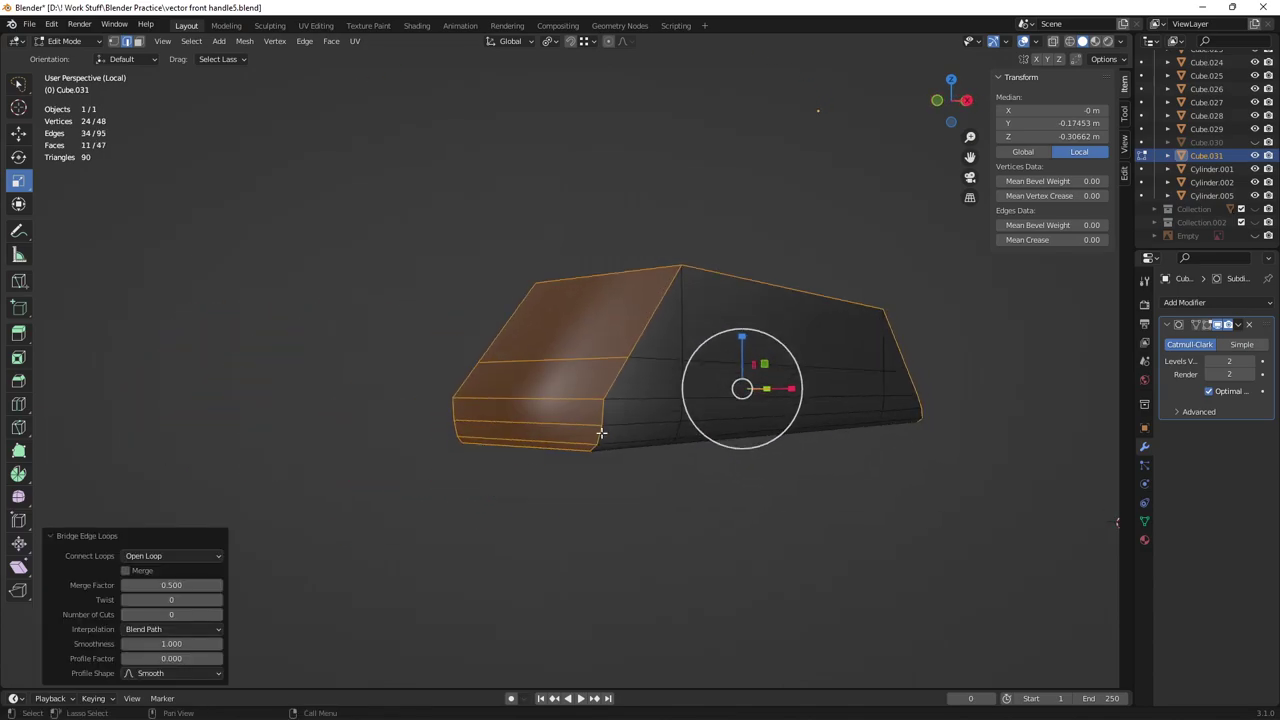
{"action": "key", "text": "shift+space"}
{"action": "key", "text": "i"}
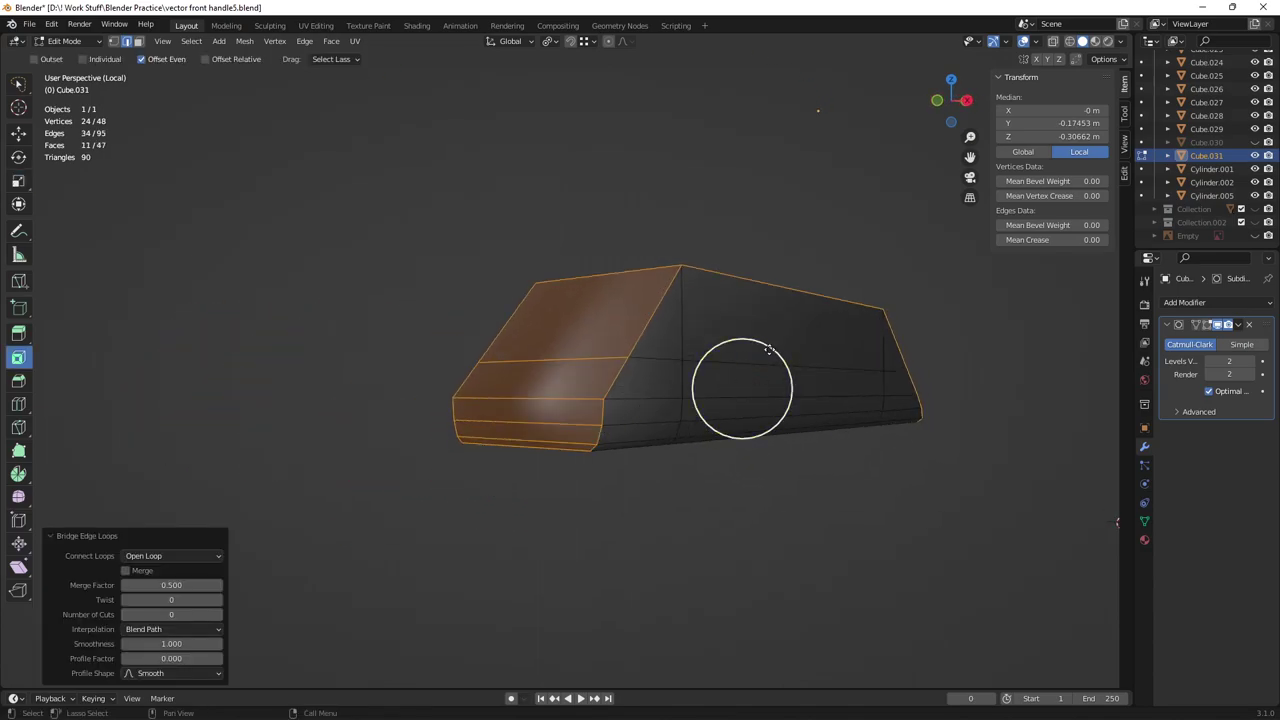
{"action": "left_click_drag", "start_coordinate": [769, 349], "coordinate": [771, 354]}
{"action": "middle_click_drag", "start_coordinate": [771, 354], "coordinate": [846, 451]}
{"action": "key", "text": "shift+space"}
{"action": "key", "text": "s"}
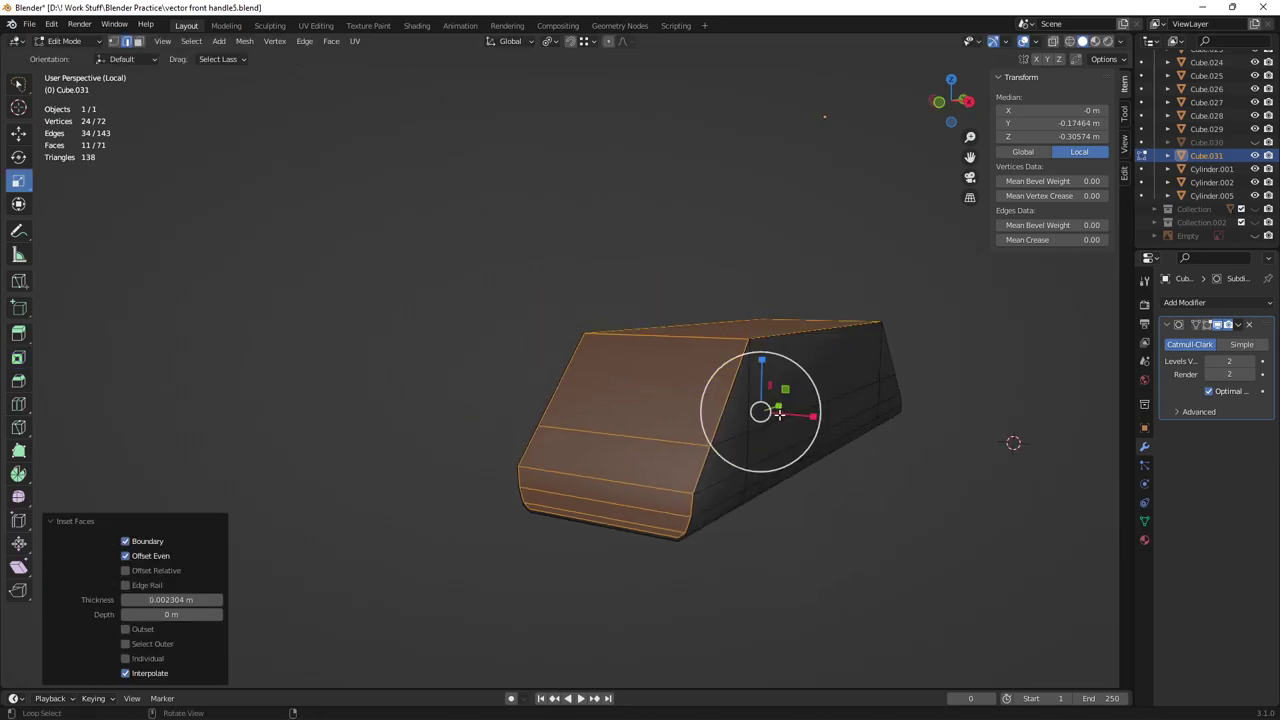
{"action": "middle_click_drag", "start_coordinate": [780, 415], "coordinate": [807, 463], "text": "alt"}
{"action": "key", "text": "s"}
{"action": "left_click", "coordinate": [804, 462]}
{"action": "key", "text": "ctrl+z"}
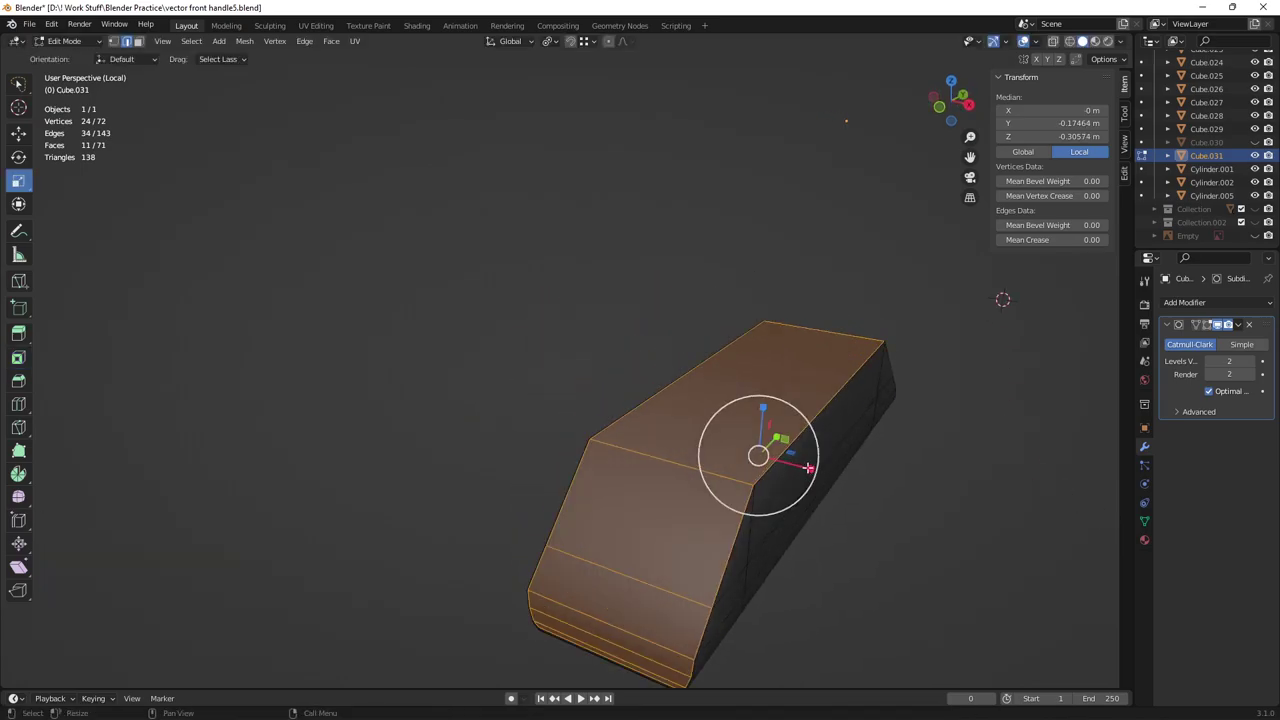
Step: Scale the panel's inset faces along X by a factor of 0.956
{"action": "left_click_drag", "start_coordinate": [808, 467], "coordinate": [807, 467]}
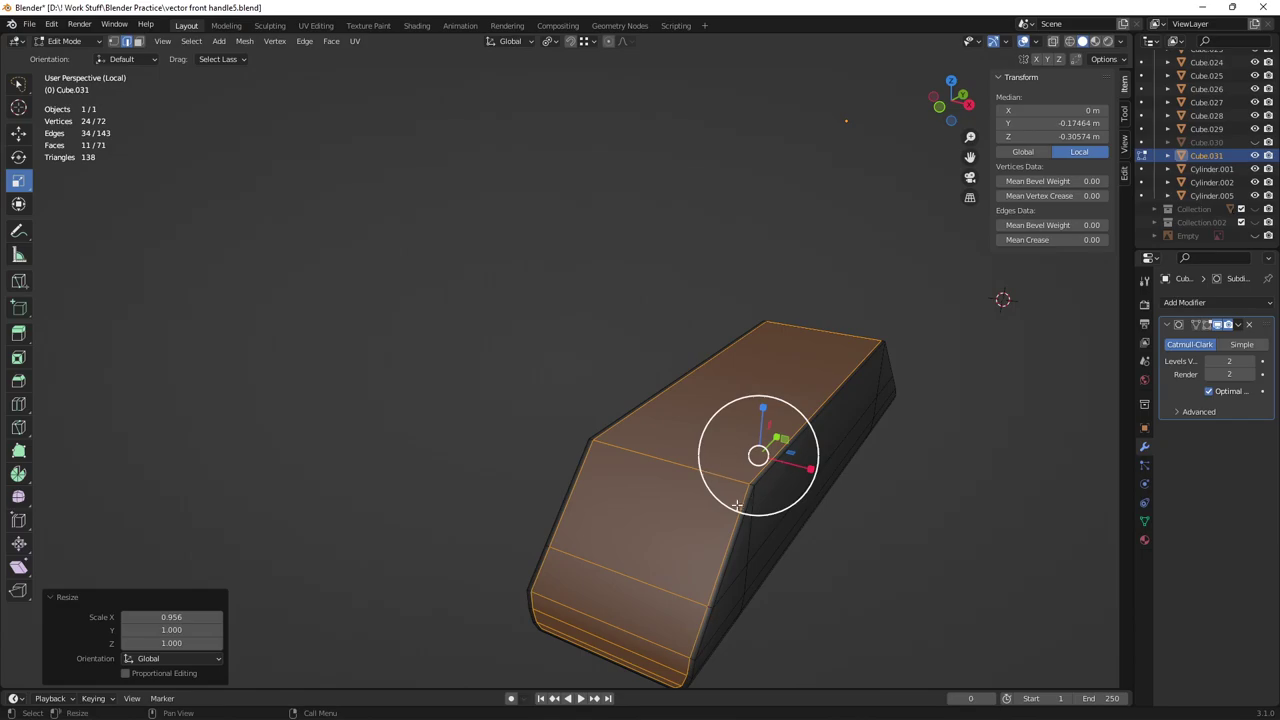
{"action": "scroll", "coordinate": [687, 451], "scroll_direction": "up", "scroll_amount": 2}
{"action": "middle_click_drag", "start_coordinate": [659, 562], "coordinate": [695, 368]}
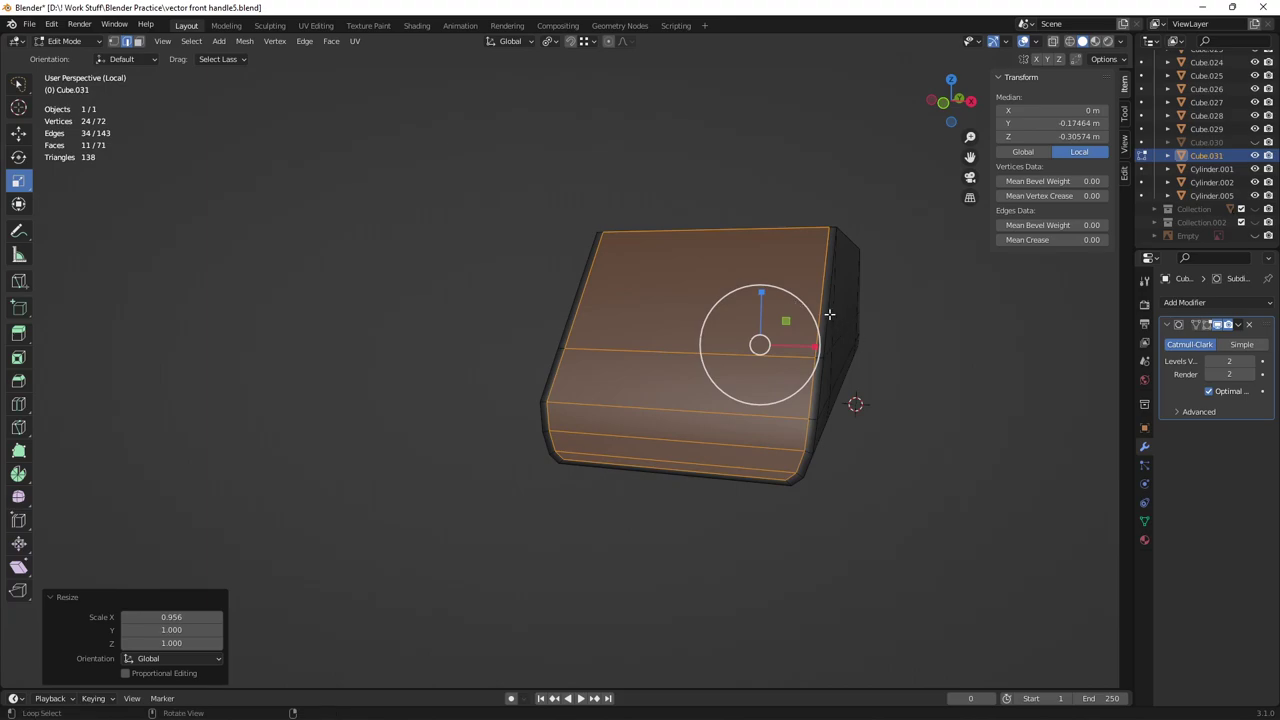
Step: Select the panel's outer border loops on both sides and ends and set their mean crease to 0.82
{"action": "left_click", "coordinate": [829, 314], "text": "alt"}
{"action": "left_click", "coordinate": [693, 480], "text": "alt+shift"}
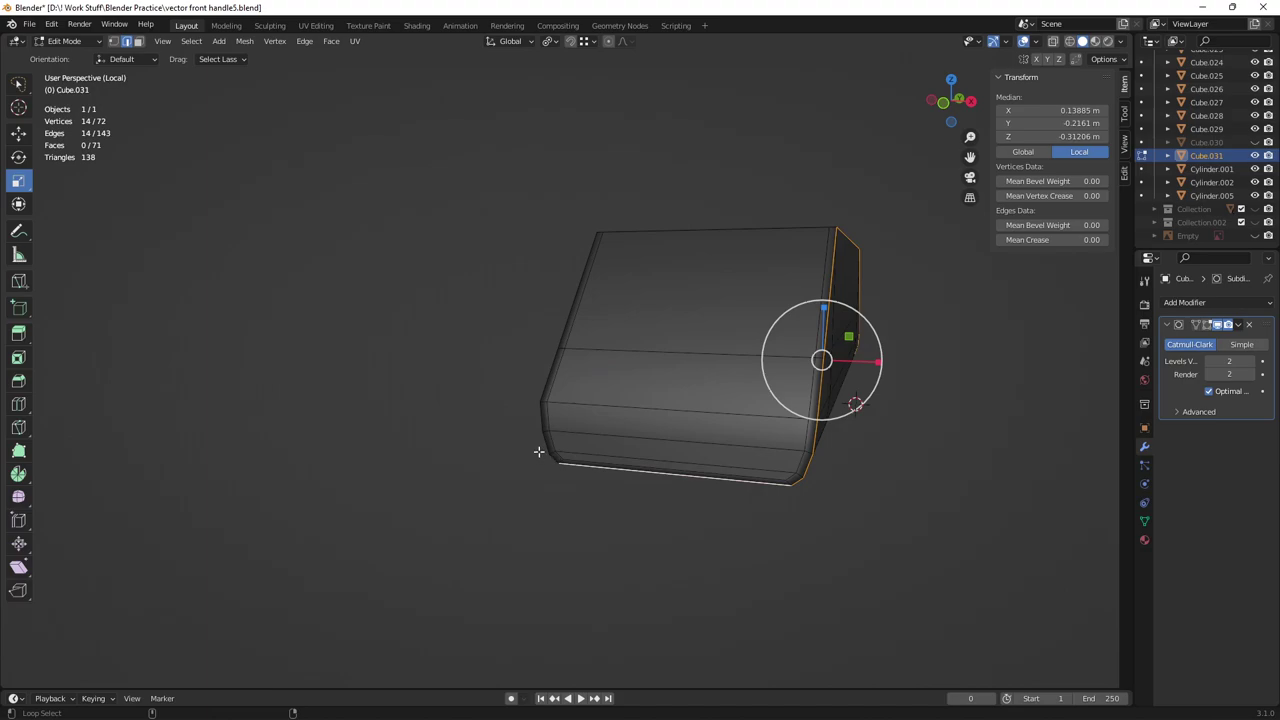
{"action": "left_click", "coordinate": [542, 440], "text": "alt+shift"}
{"action": "middle_click_drag", "start_coordinate": [543, 440], "coordinate": [1073, 290]}
{"action": "left_click", "coordinate": [380, 450], "text": "alt+shift"}
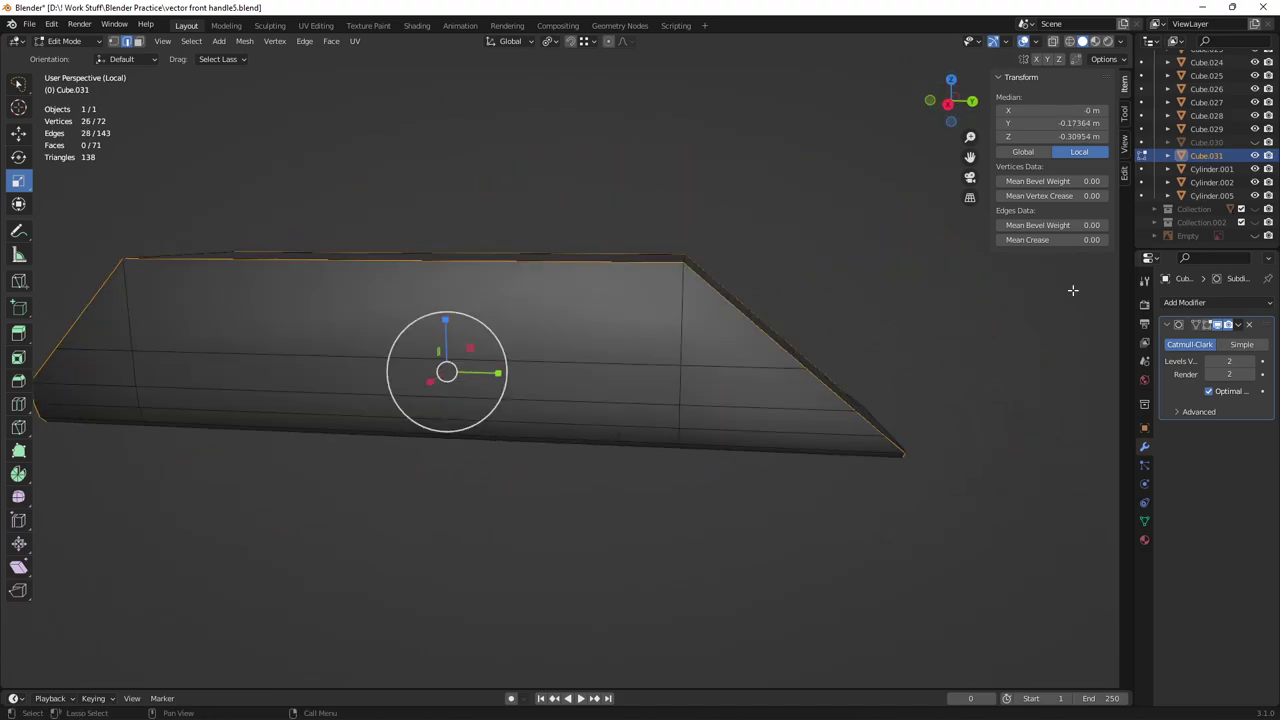
{"action": "left_click_drag", "start_coordinate": [1038, 250], "coordinate": [1062, 250]}
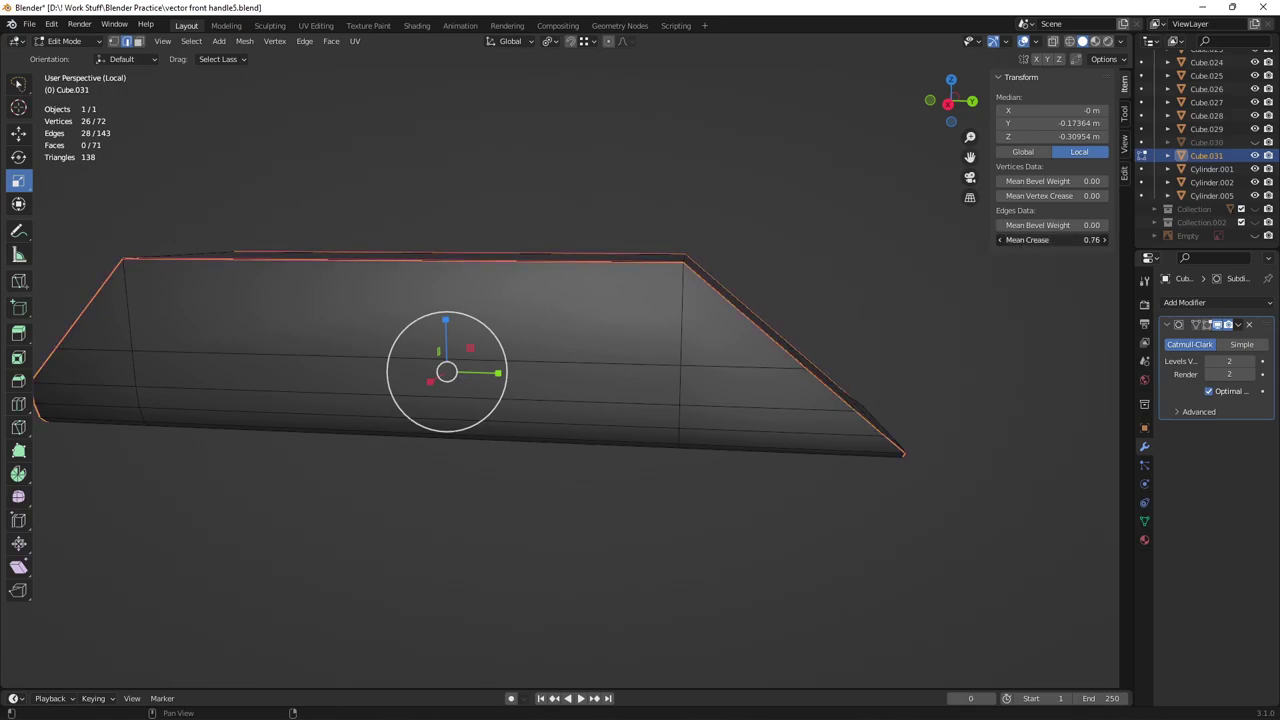
Step: Check the panel's smoothed shape in Object Mode, return to Edit Mode and save the file
{"action": "key", "text": "Tab"}
{"action": "middle_click_drag", "start_coordinate": [665, 306], "coordinate": [684, 339]}
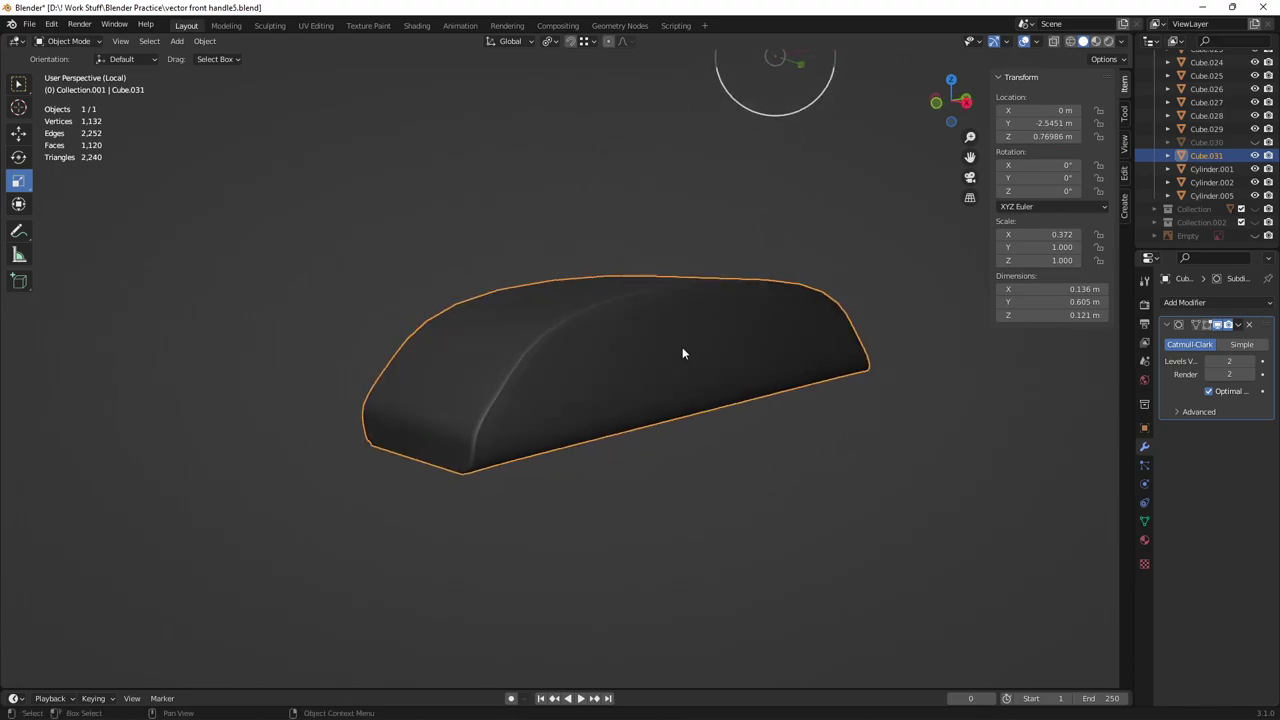
{"action": "key", "text": "Tab"}
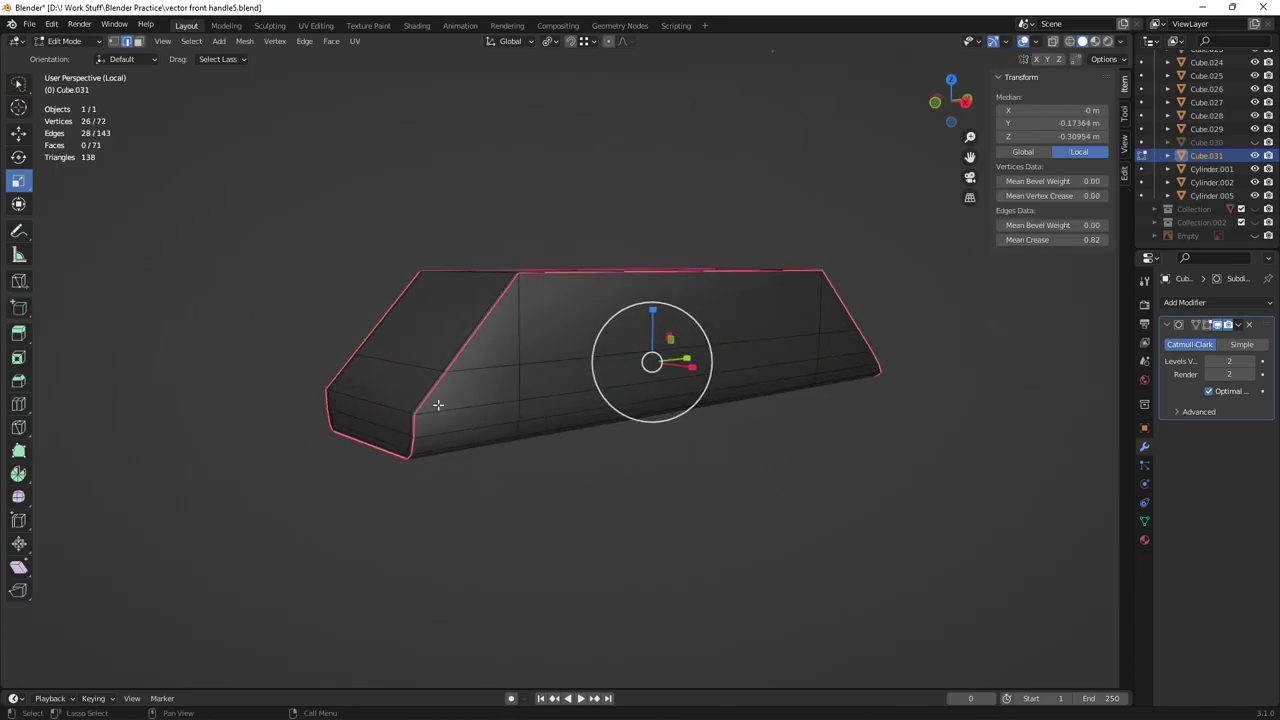
{"action": "key", "text": "ctrl+s"}
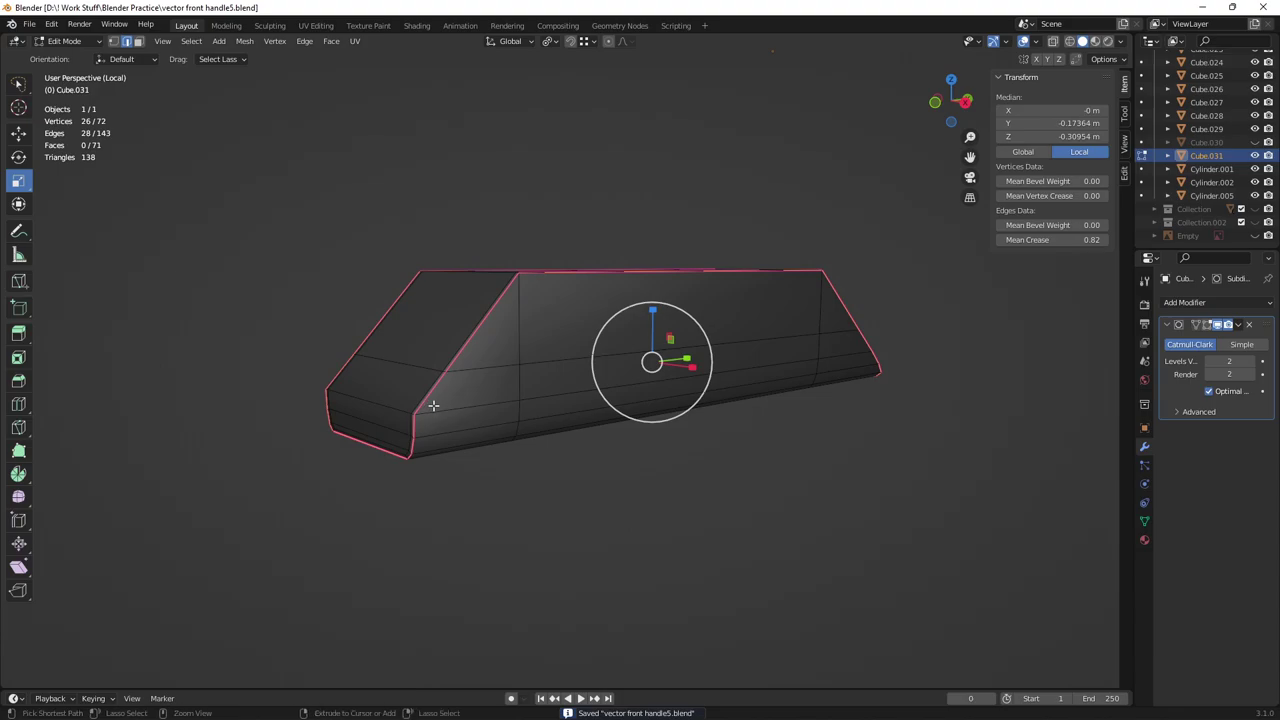
{"action": "key", "text": "ctrl+r"}
{"action": "left_click", "coordinate": [430, 404]}
{"action": "right_click", "coordinate": [430, 405]}
{"action": "key", "text": "ctrl+z"}
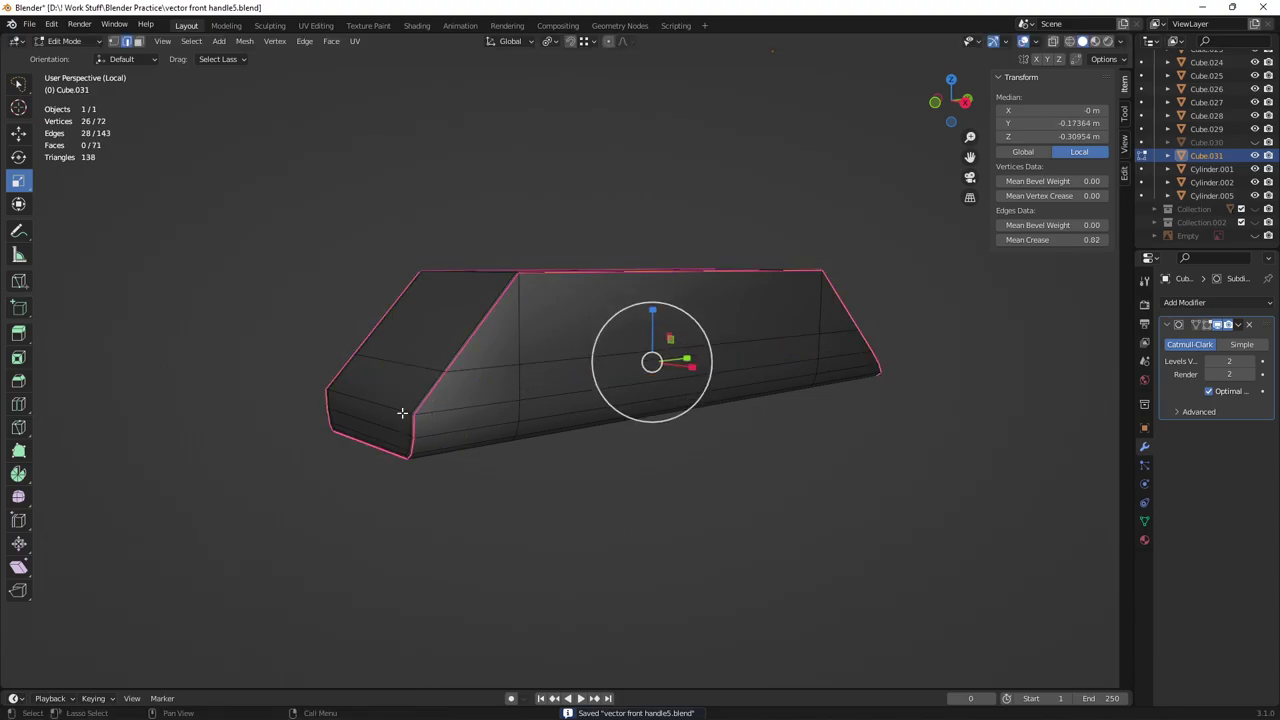
Step: Select the crosswise edges at the lower and upper bends of the panel's steeper sloped end, including their short border segments
{"action": "scroll", "coordinate": [400, 414], "scroll_direction": "up", "scroll_amount": 4}
{"action": "left_click", "coordinate": [609, 516]}
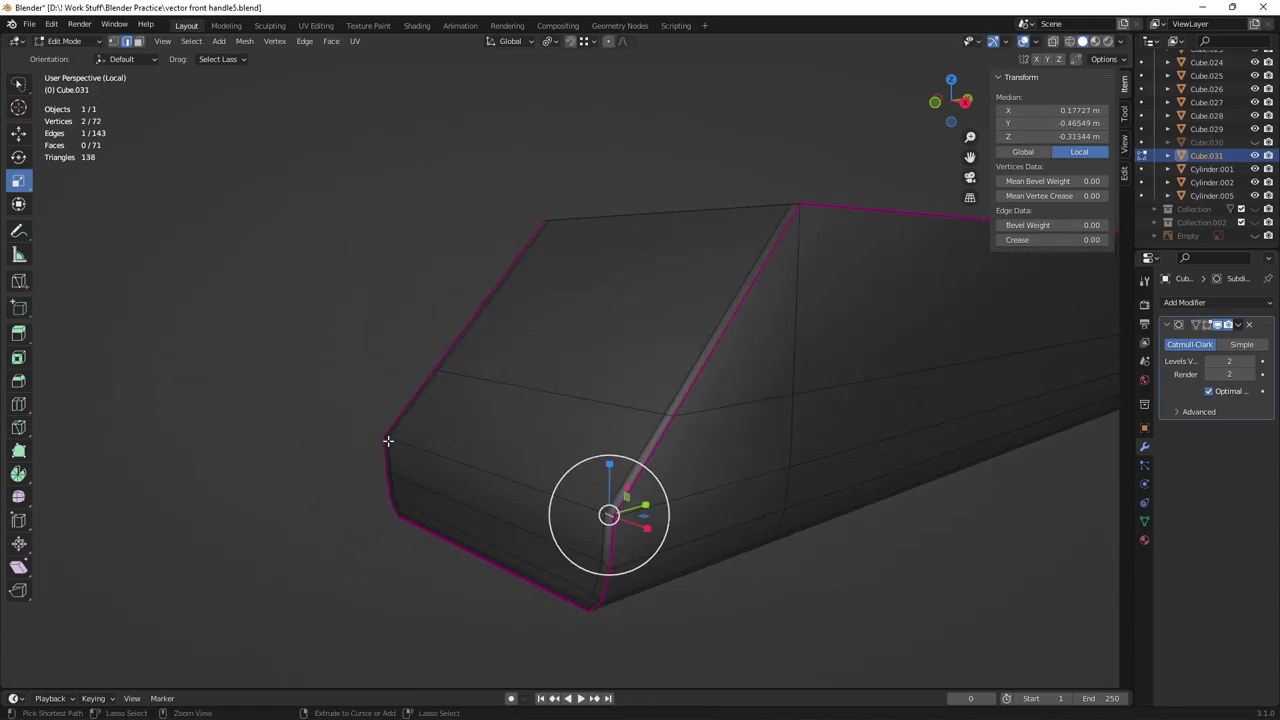
{"action": "left_click", "coordinate": [386, 438], "text": "ctrl"}
{"action": "middle_click_drag", "start_coordinate": [716, 290], "coordinate": [681, 286]}
{"action": "left_click", "coordinate": [719, 480], "text": "shift"}
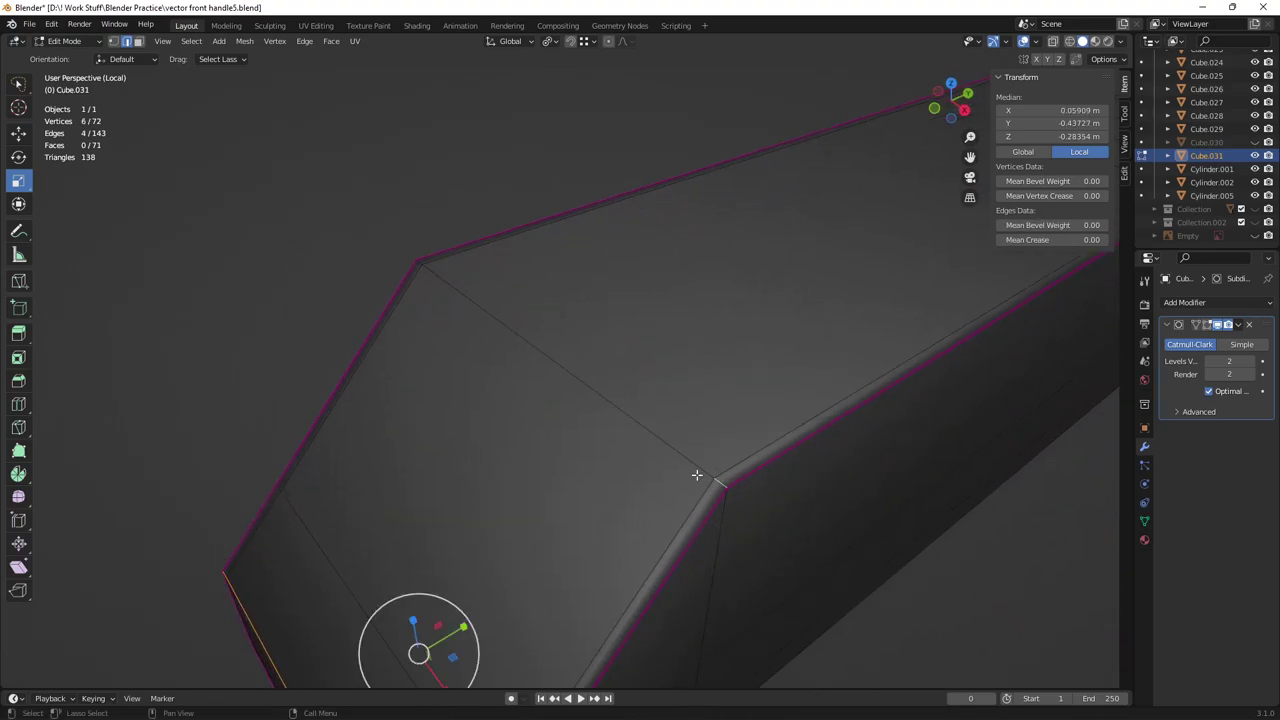
{"action": "left_click", "coordinate": [423, 266], "text": "ctrl"}
Step: Add the crosswise edges at the opposite end's upper bend to the selection and set the mean crease to 0.86
{"action": "scroll", "coordinate": [431, 271], "scroll_direction": "down", "scroll_amount": 6}
{"action": "middle_click_drag", "start_coordinate": [803, 336], "coordinate": [449, 360]}
{"action": "scroll", "coordinate": [360, 369], "scroll_direction": "up", "scroll_amount": 1}
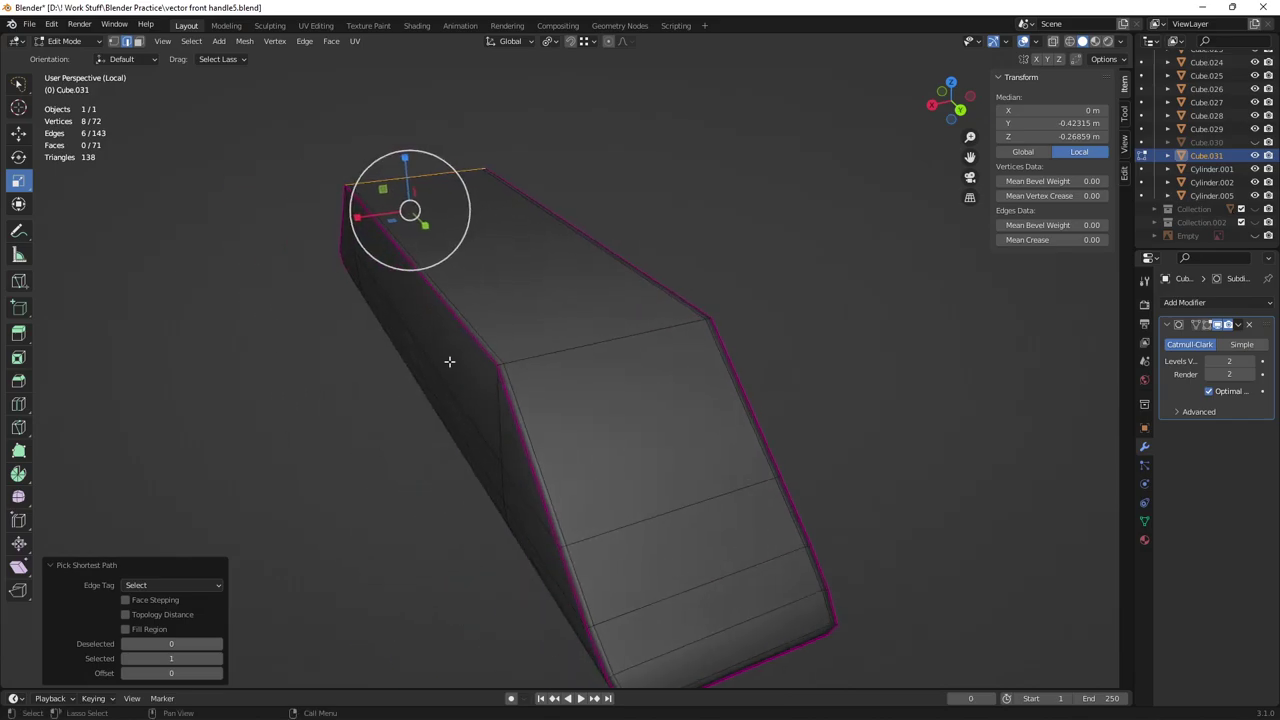
{"action": "scroll", "coordinate": [453, 359], "scroll_direction": "up", "scroll_amount": 1}
{"action": "left_click", "coordinate": [472, 363], "text": "shift"}
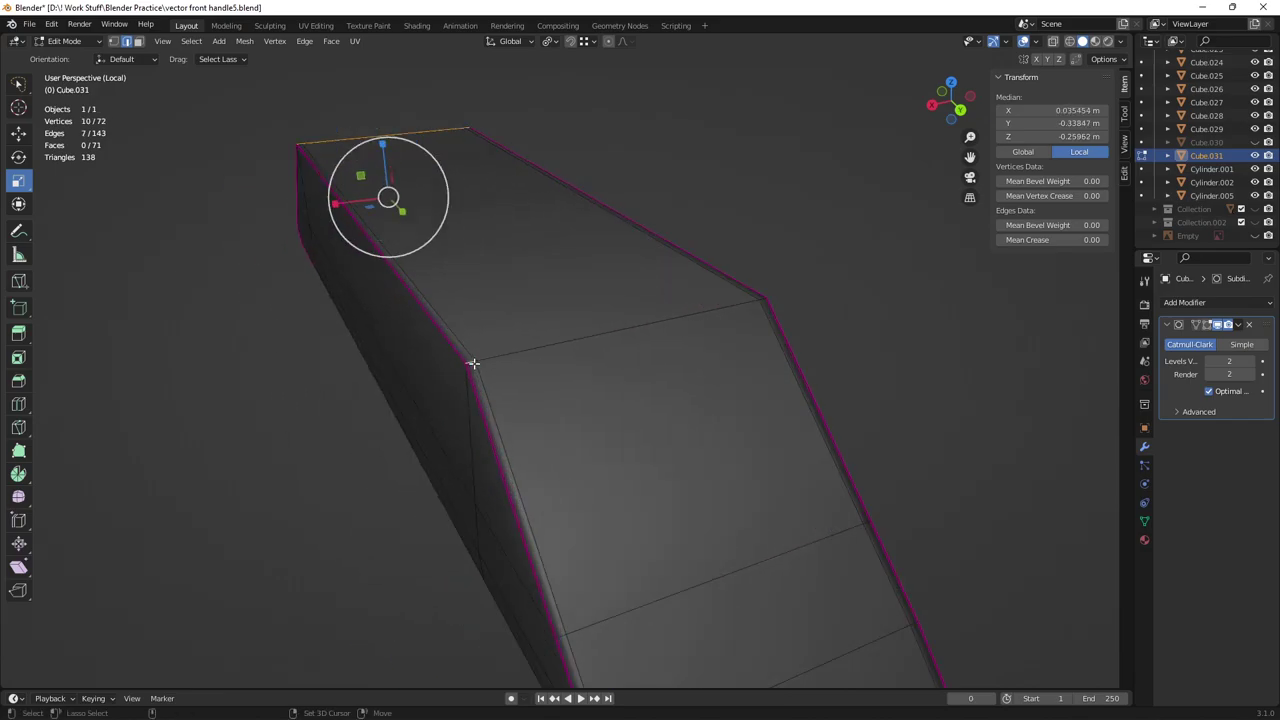
{"action": "left_click", "coordinate": [760, 301], "text": "ctrl"}
{"action": "middle_click_drag", "start_coordinate": [760, 301], "coordinate": [728, 377]}
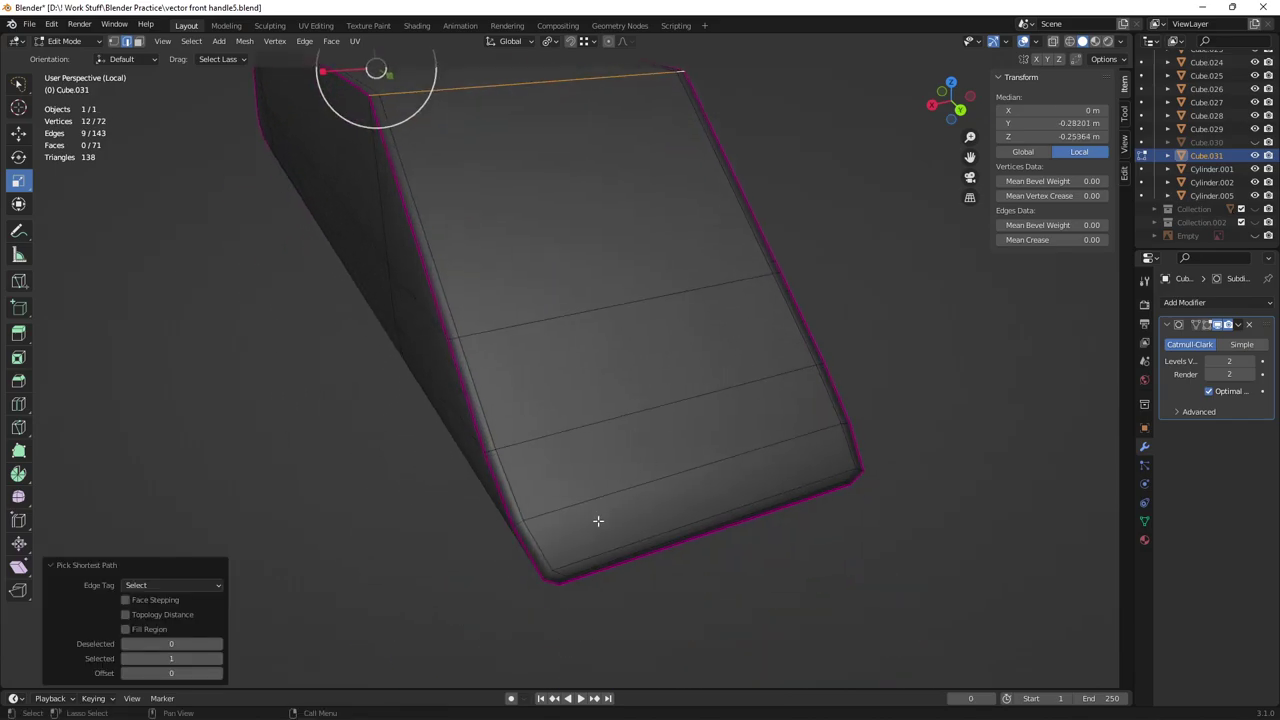
{"action": "scroll", "coordinate": [598, 520], "scroll_direction": "down", "scroll_amount": 4}
{"action": "middle_click_drag", "start_coordinate": [580, 449], "coordinate": [1044, 264]}
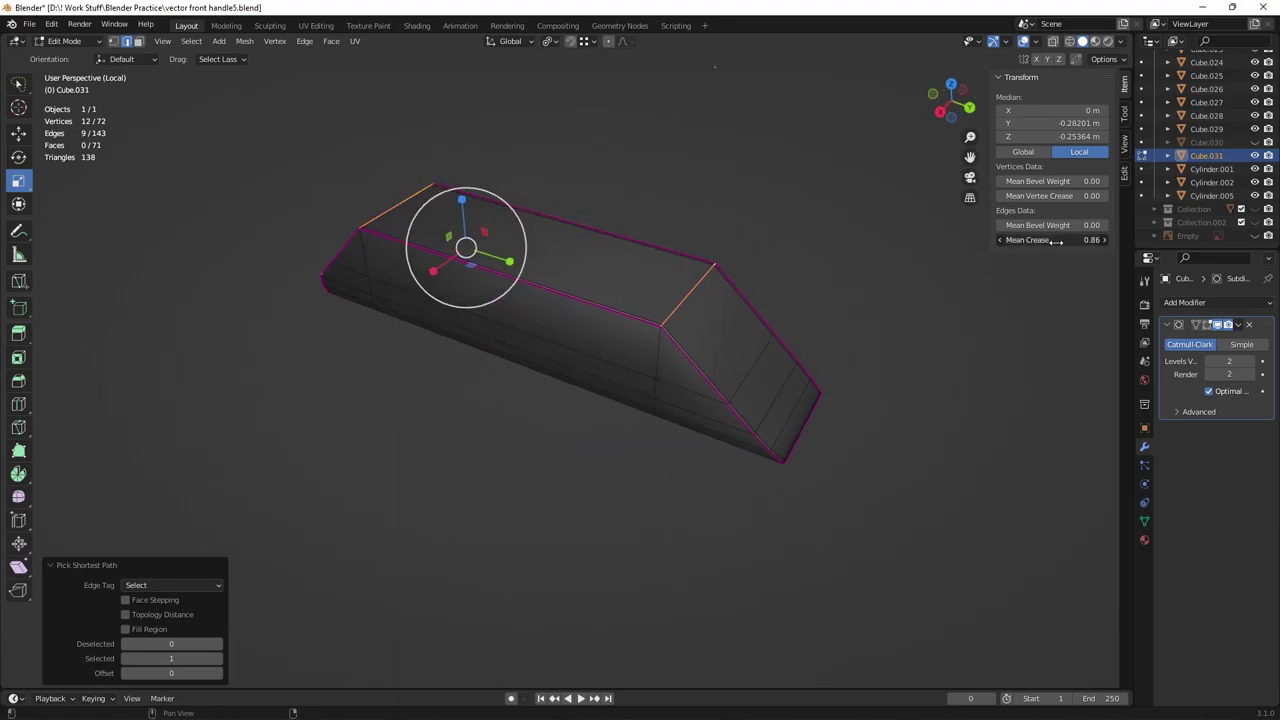
Step: Inspect the creased panel in Object Mode and set its Subdivision modifier's viewport level to 3
{"action": "key", "text": "Tab"}
{"action": "middle_click_drag", "start_coordinate": [726, 352], "coordinate": [776, 328]}
{"action": "scroll", "coordinate": [451, 199], "scroll_direction": "up", "scroll_amount": 5}
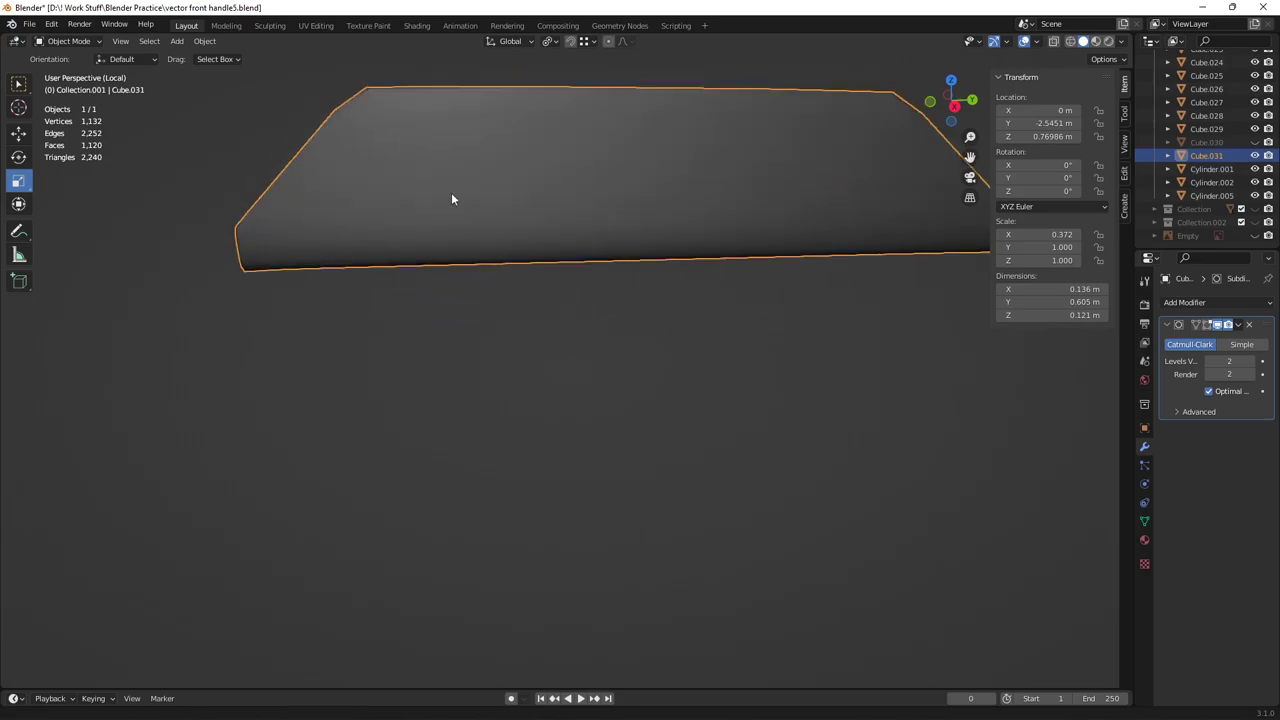
{"action": "middle_click_drag", "start_coordinate": [451, 199], "coordinate": [498, 306], "text": "shift"}
{"action": "left_click", "coordinate": [1252, 363]}
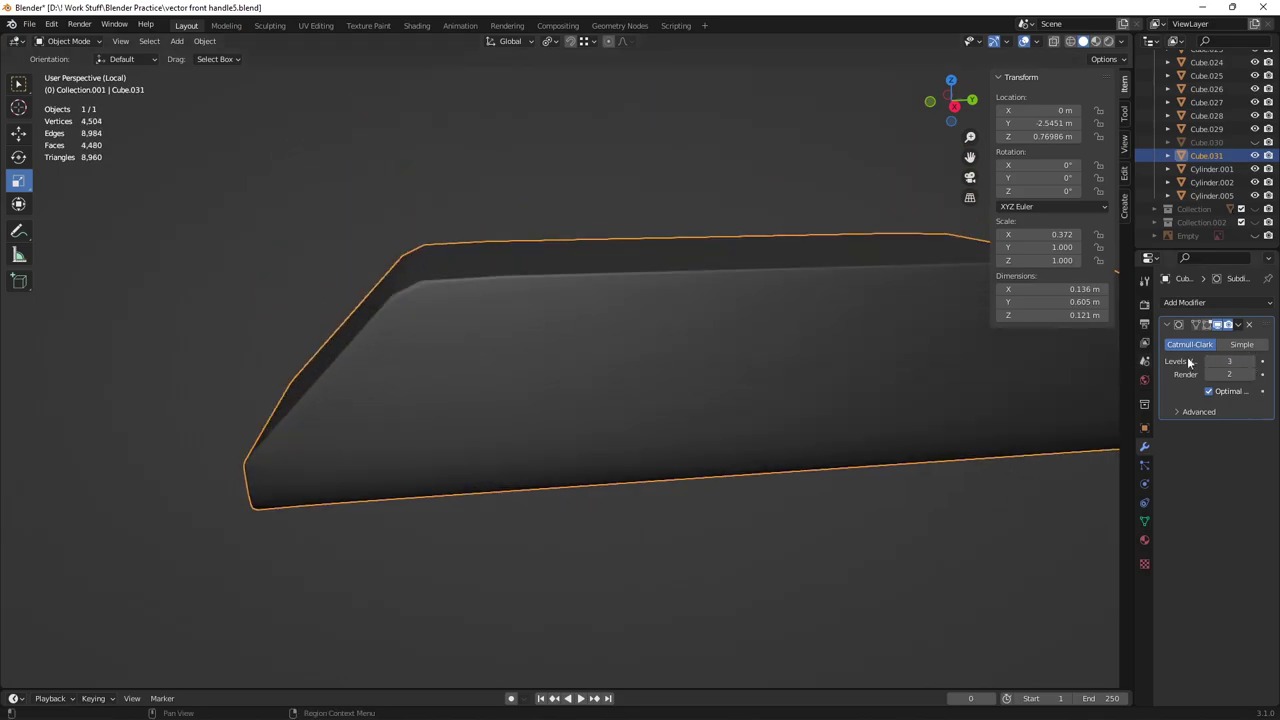
Step: Add a loop cut around the panel's long middle section and slide it close to the steeper end's upper bend with factor -0.975
{"action": "key", "text": "Tab"}
{"action": "key", "text": "ctrl+r"}
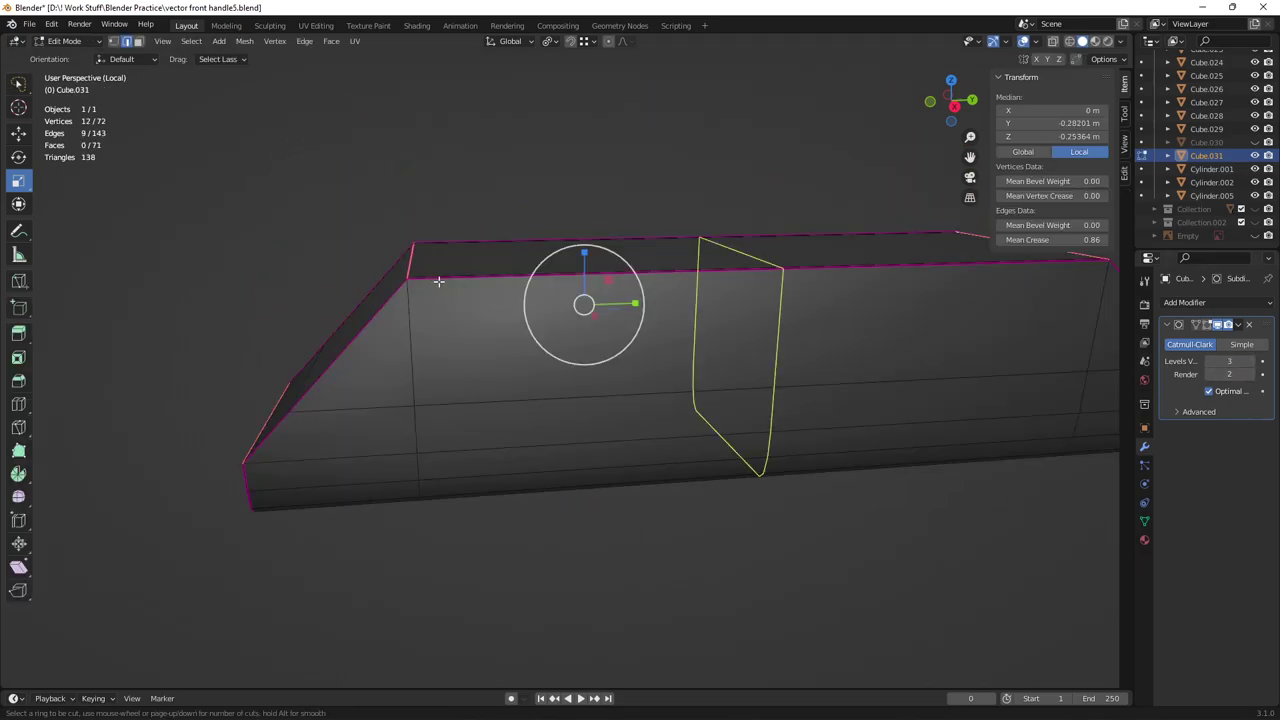
{"action": "left_click", "coordinate": [437, 280]}
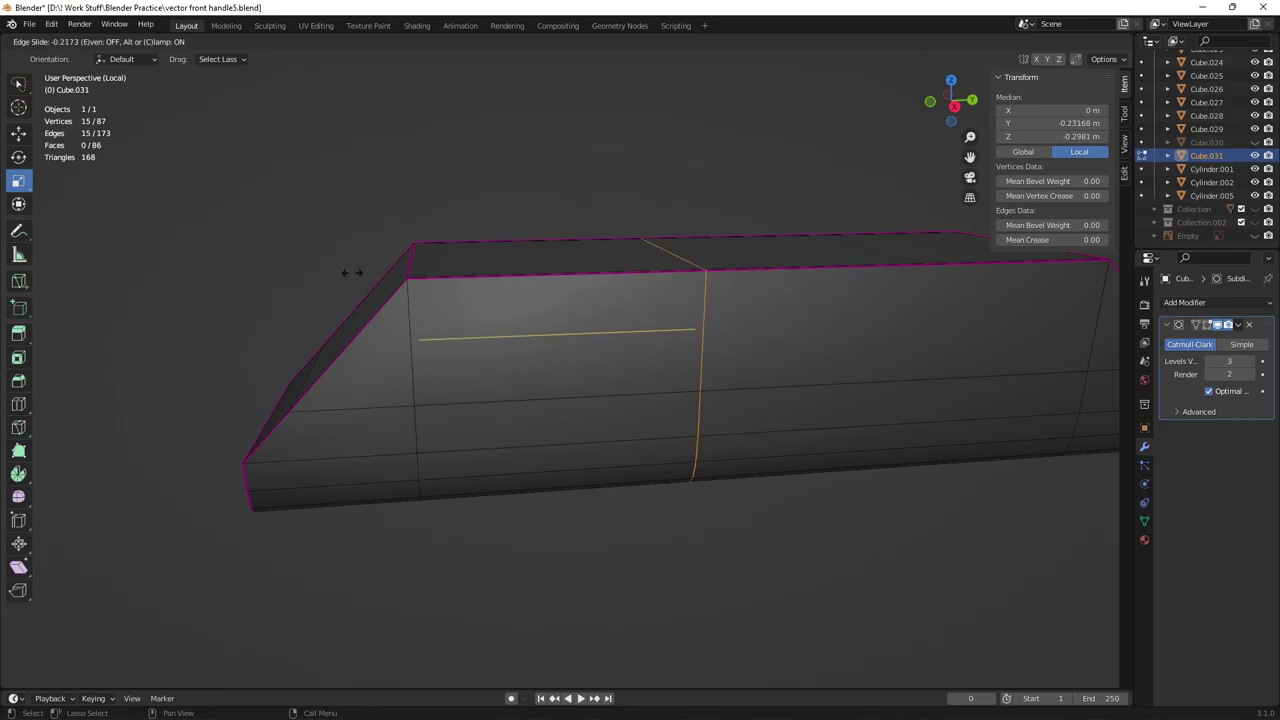
{"action": "left_click", "coordinate": [94, 246]}
Step: Add a loop cut across the adjoining sloped end face and slide it toward the same upper bend with factor 0.743
{"action": "key", "text": "ctrl+r"}
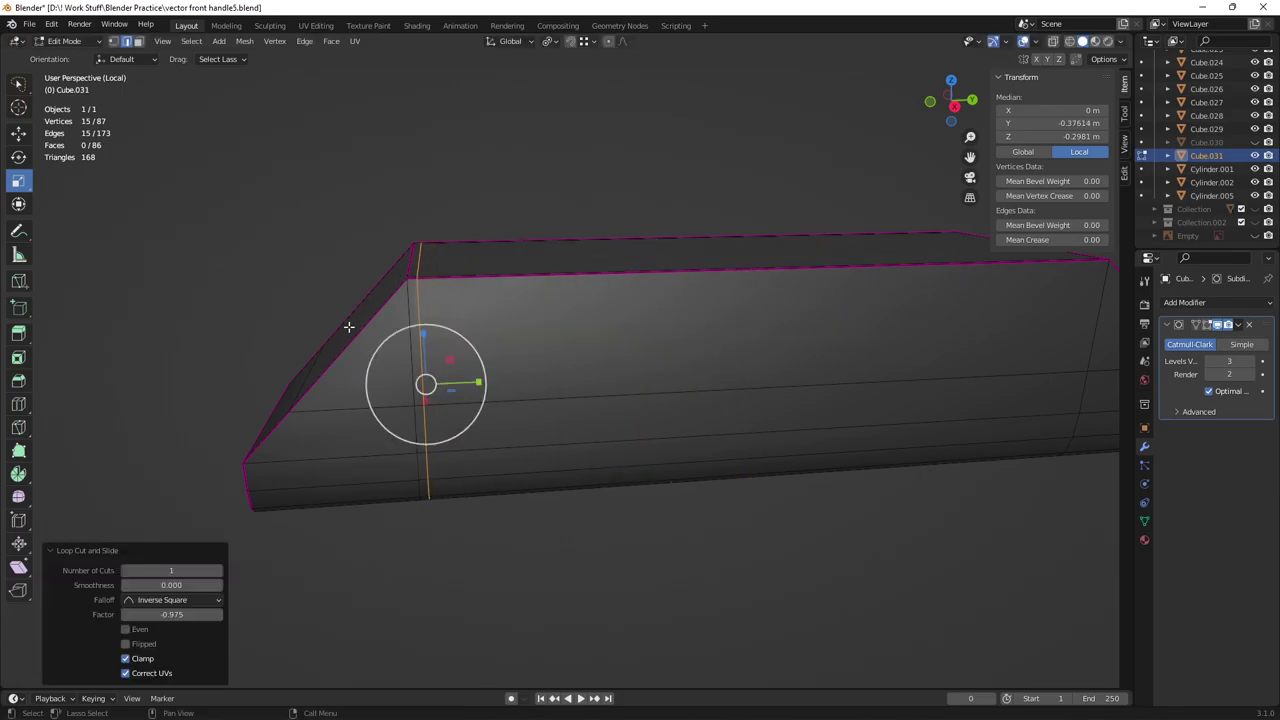
{"action": "key", "text": "ctrl+r"}
{"action": "left_click", "coordinate": [349, 327]}
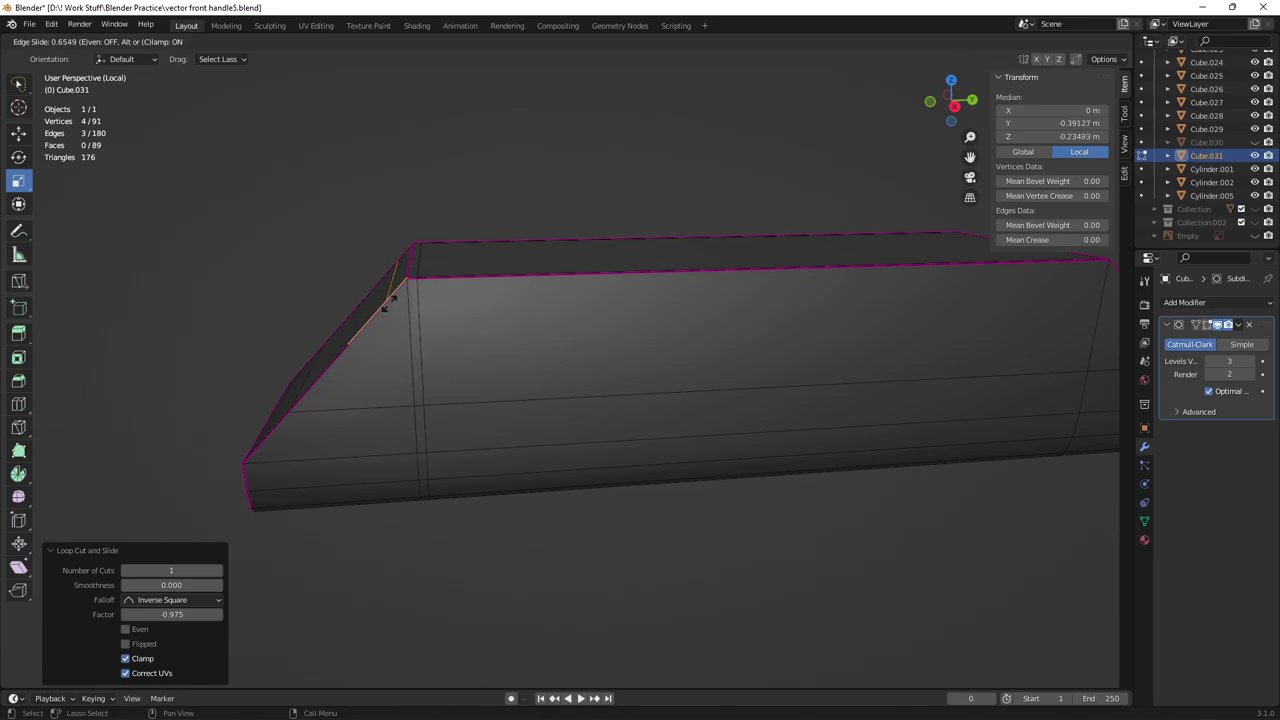
{"action": "left_click", "coordinate": [395, 303]}
Step: Add a loop cut across the opposite, longer sloped end face and slide it close to that end's upper bend
{"action": "middle_click_drag", "start_coordinate": [700, 360], "coordinate": [923, 349]}
{"action": "key", "text": "ctrl+r"}
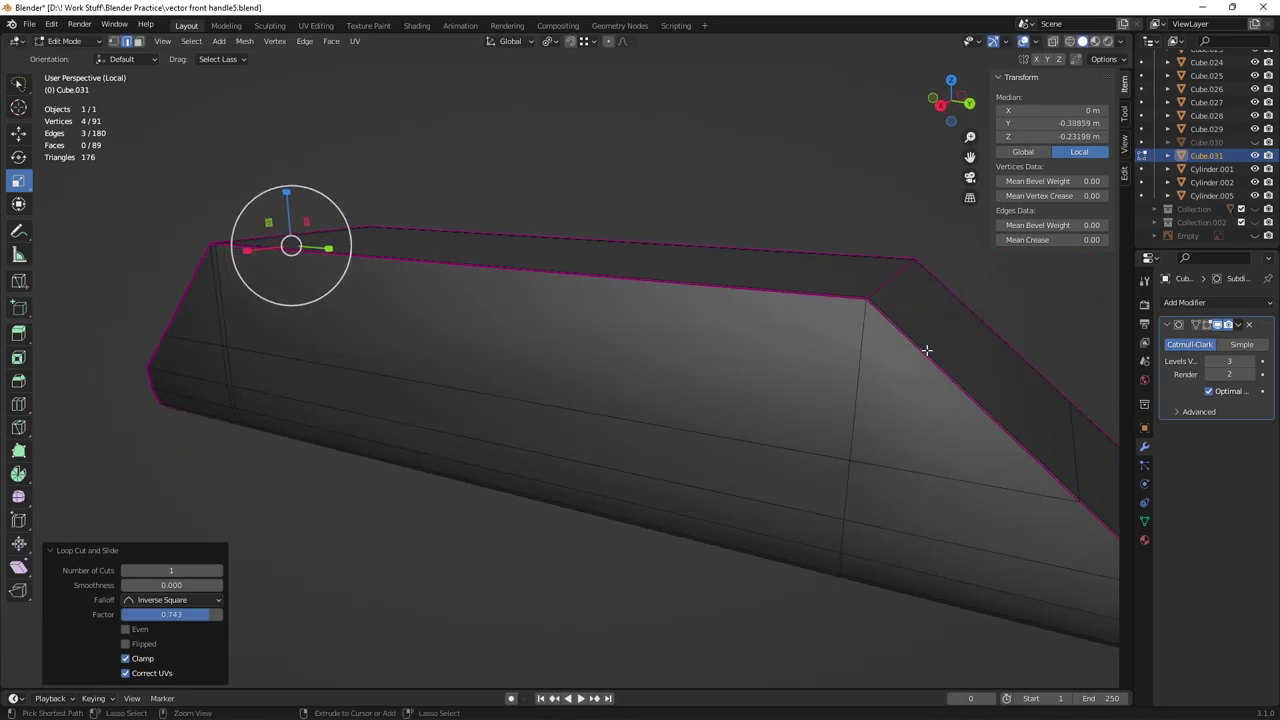
{"action": "left_click", "coordinate": [923, 349]}
{"action": "left_click", "coordinate": [864, 298]}
Step: Connect the vertices just below the two upper bends along one long side, cutting an edge beneath the panel's upper edge
{"action": "key", "text": "1"}
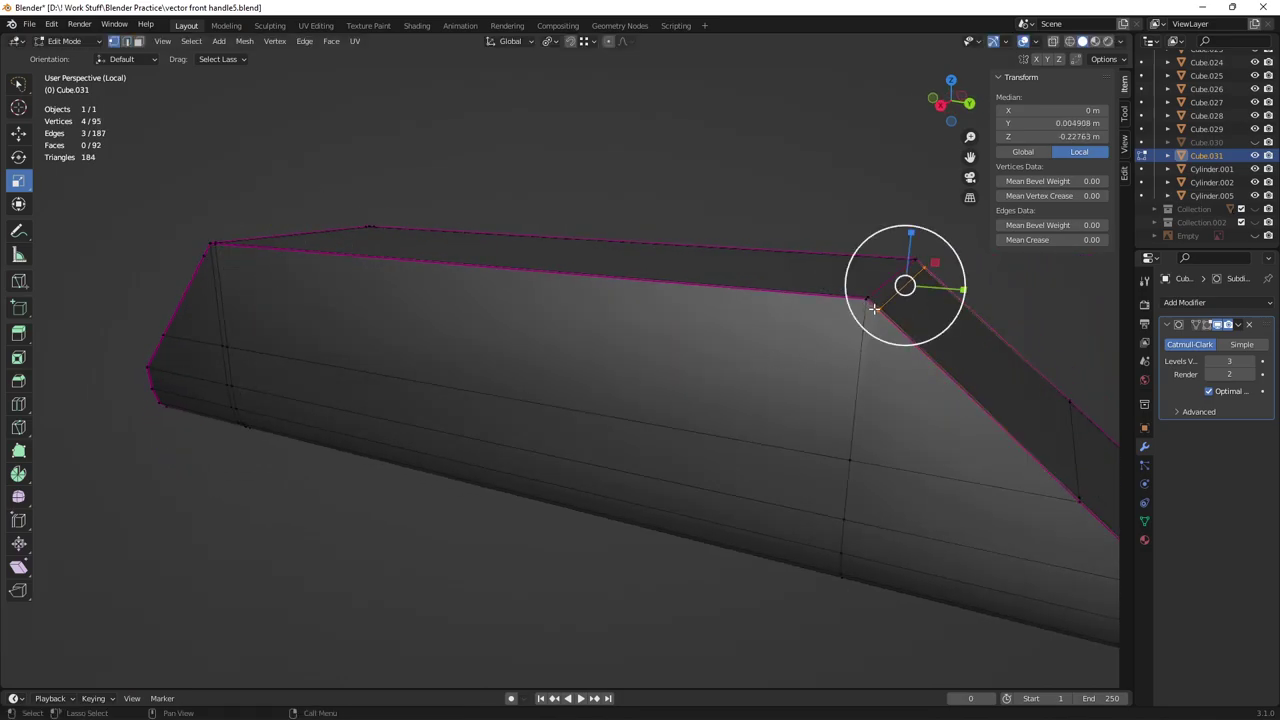
{"action": "left_click", "coordinate": [873, 308]}
{"action": "middle_click_drag", "start_coordinate": [625, 356], "coordinate": [716, 350]}
{"action": "left_click", "coordinate": [487, 305], "text": "shift"}
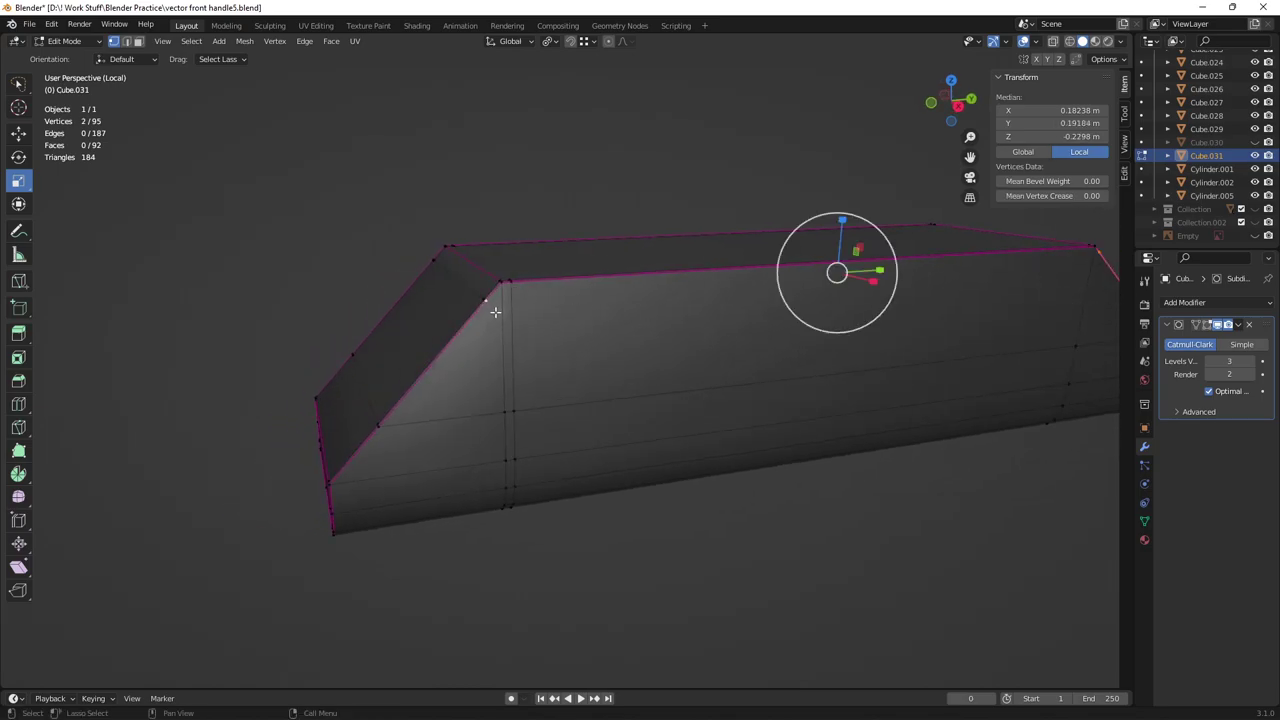
{"action": "key", "text": "j"}
Step: Connect the matching vertices just below the two upper bends along the panel's other long side and inspect it in Object Mode
{"action": "middle_click_drag", "start_coordinate": [495, 312], "coordinate": [750, 244]}
{"action": "left_click", "coordinate": [770, 236]}
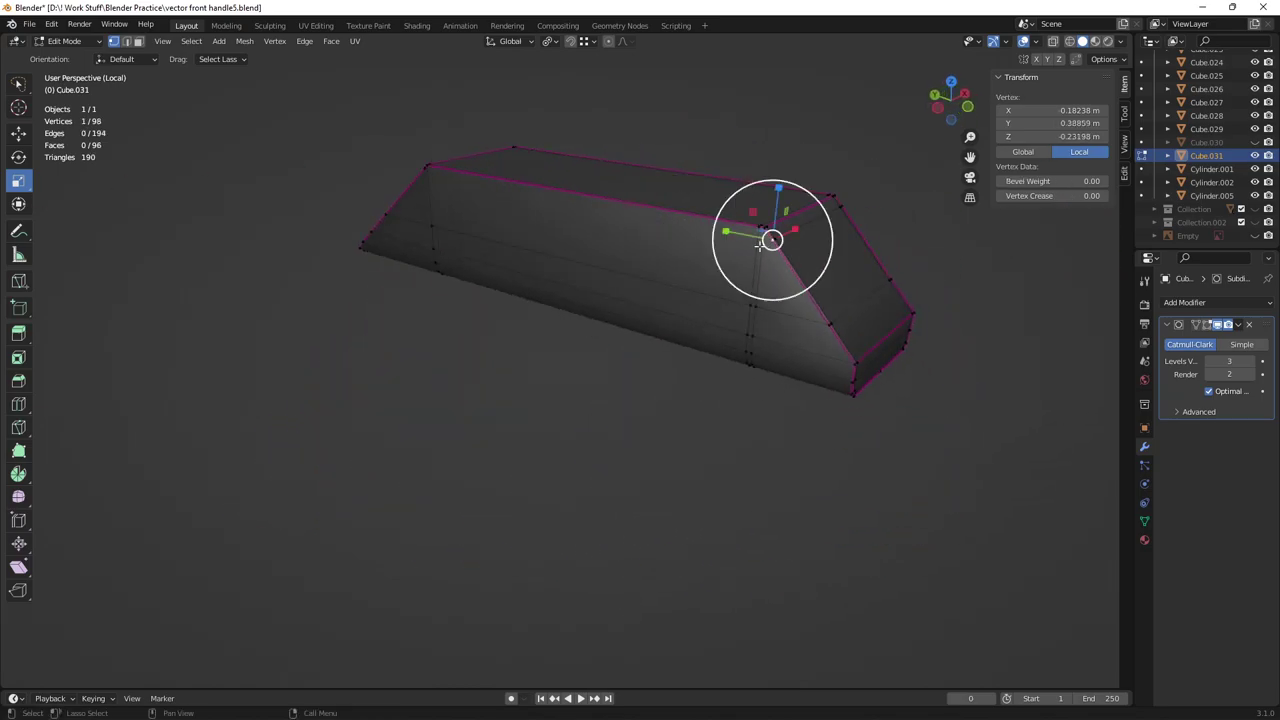
{"action": "left_click", "coordinate": [433, 177], "text": "shift"}
{"action": "middle_click_drag", "start_coordinate": [454, 217], "coordinate": [674, 240]}
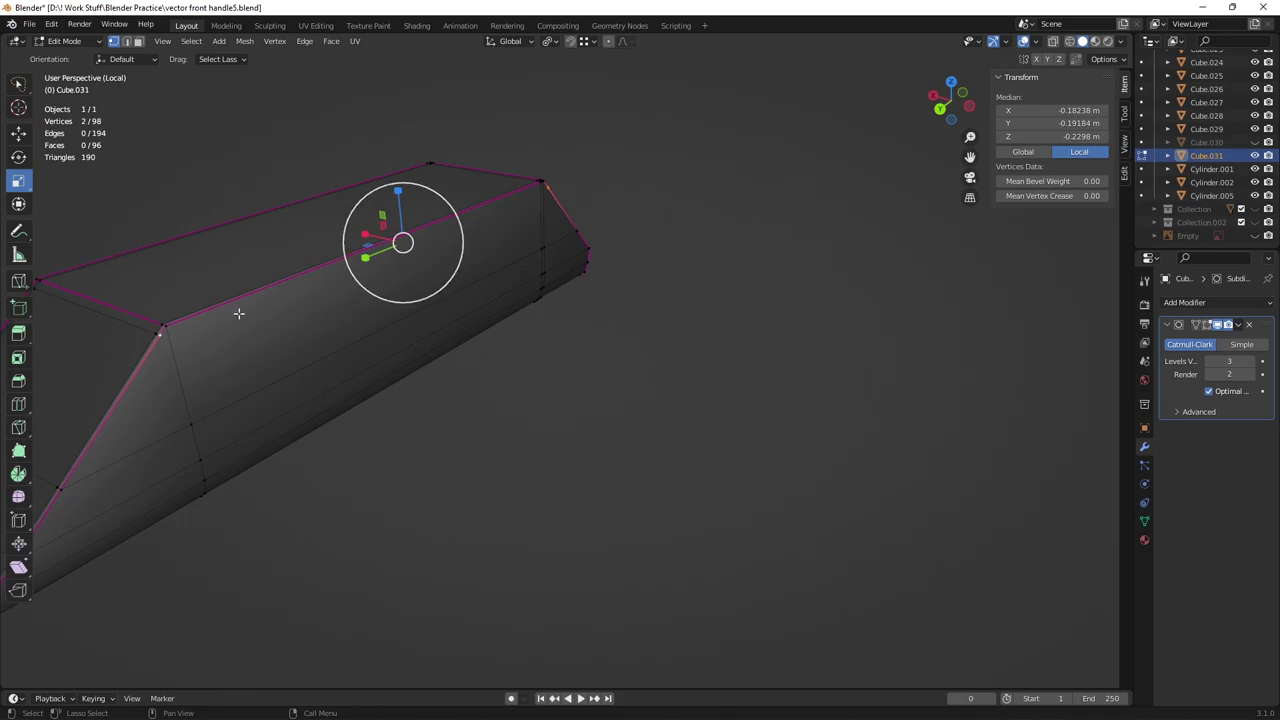
{"action": "middle_click_drag", "start_coordinate": [237, 309], "coordinate": [328, 296], "text": "shift"}
{"action": "key", "text": "j"}
{"action": "scroll", "coordinate": [294, 377], "scroll_direction": "up", "scroll_amount": 2}
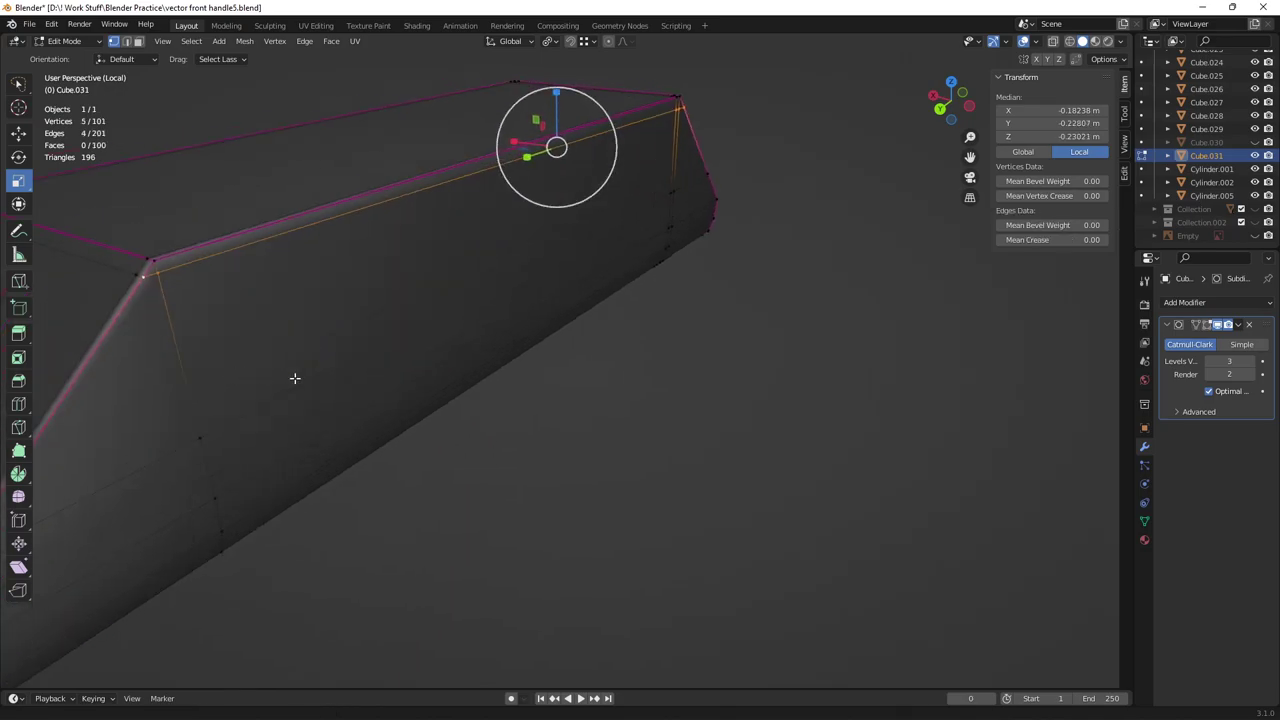
{"action": "middle_click_drag", "start_coordinate": [294, 377], "coordinate": [559, 358], "text": "shift"}
{"action": "key", "text": "Tab"}
{"action": "scroll", "coordinate": [485, 395], "scroll_direction": "down", "scroll_amount": 4}
{"action": "scroll", "coordinate": [559, 358], "scroll_direction": "up", "scroll_amount": 2}
Step: Add a lengthwise loop cut around the panel just below the short end face's upper edge, with factor -0.594
{"action": "key", "text": "Tab"}
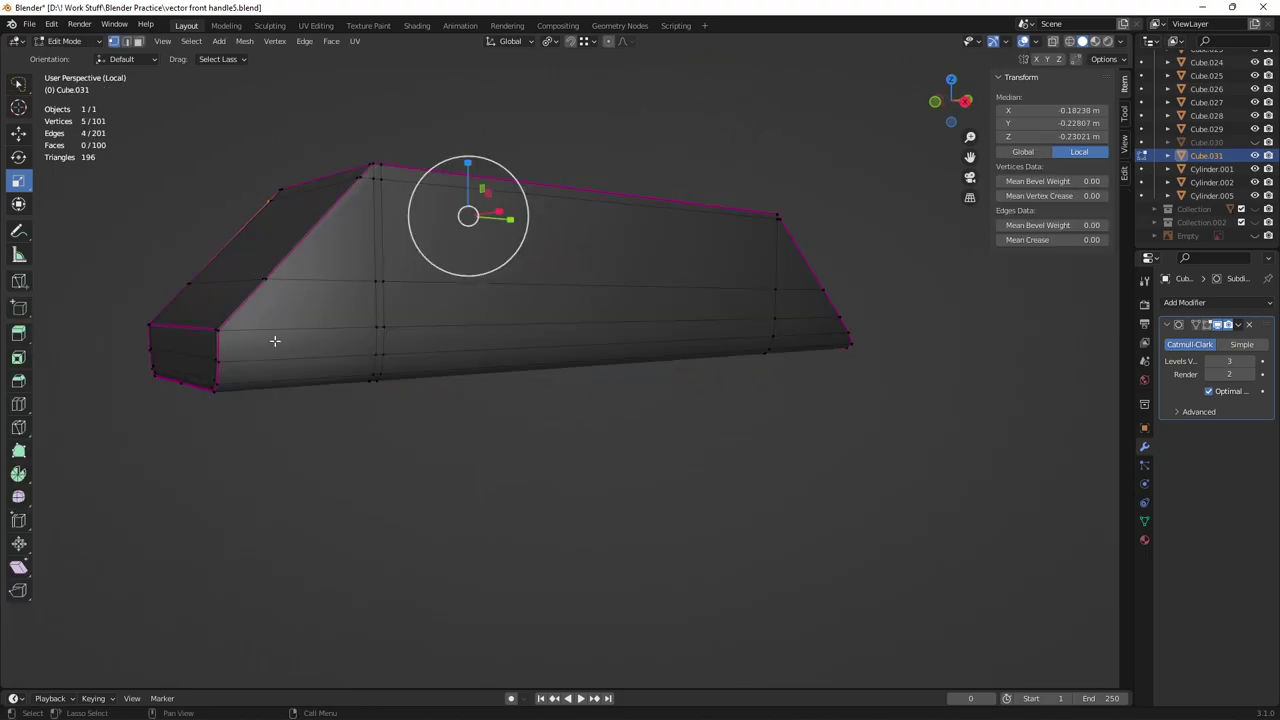
{"action": "middle_click_drag", "start_coordinate": [262, 366], "coordinate": [395, 368], "text": "shift"}
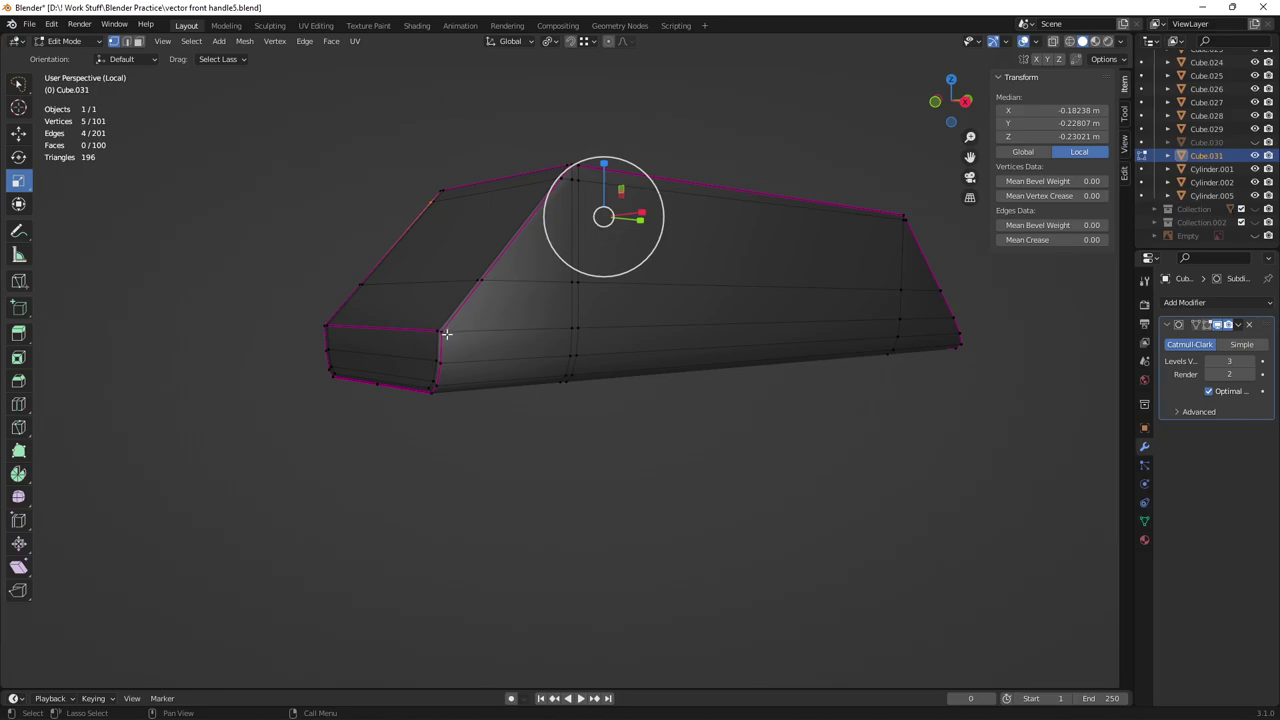
{"action": "scroll", "coordinate": [446, 334], "scroll_direction": "up", "scroll_amount": 2}
{"action": "key", "text": "ctrl+r"}
{"action": "left_click", "coordinate": [397, 332]}
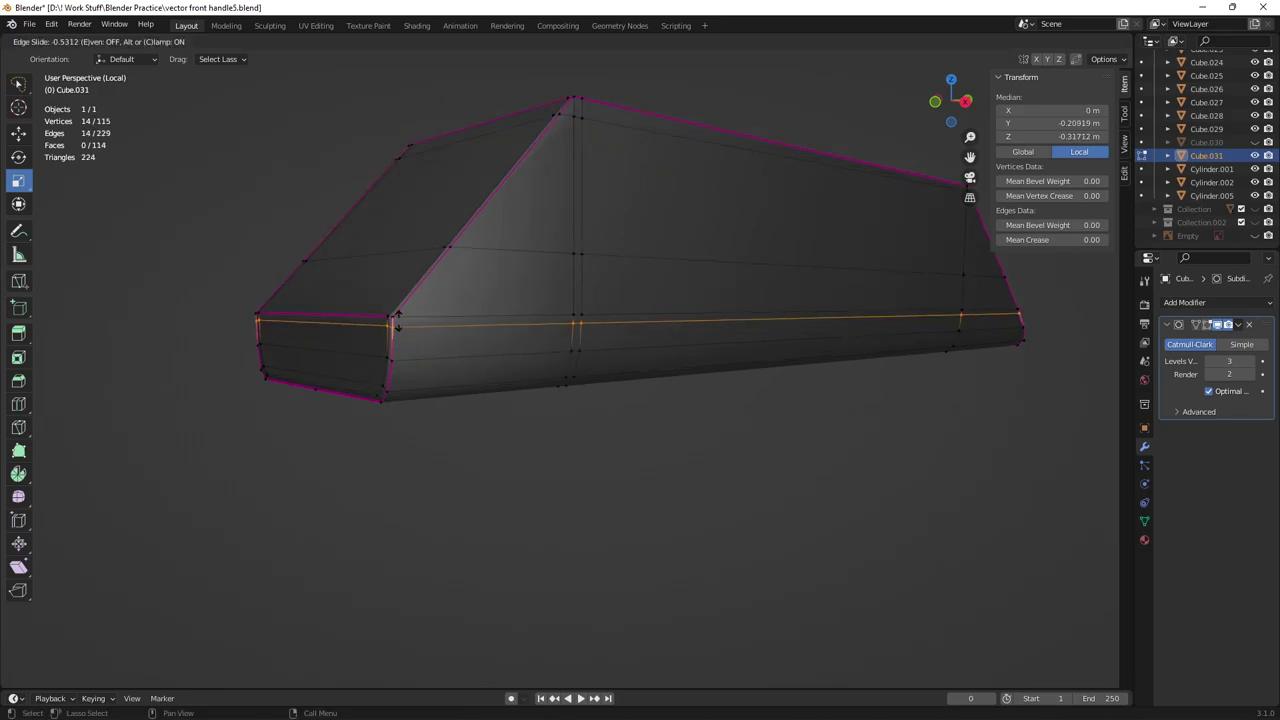
{"action": "left_click", "coordinate": [397, 321]}
Step: Add a second lengthwise loop cut just above the short end face's upper edge, with factor -0.625
{"action": "key", "text": "ctrl+r"}
{"action": "left_click", "coordinate": [419, 289]}
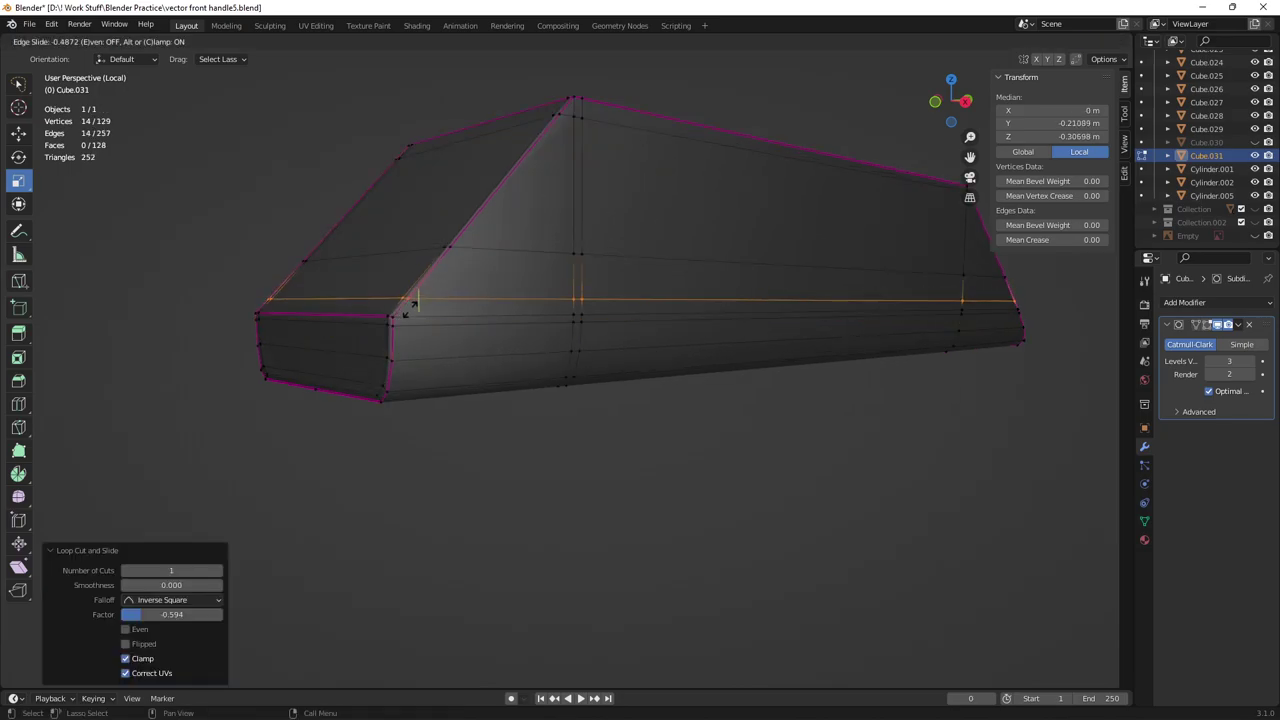
{"action": "left_click", "coordinate": [412, 305]}
{"action": "middle_click_drag", "start_coordinate": [543, 286], "coordinate": [505, 295]}
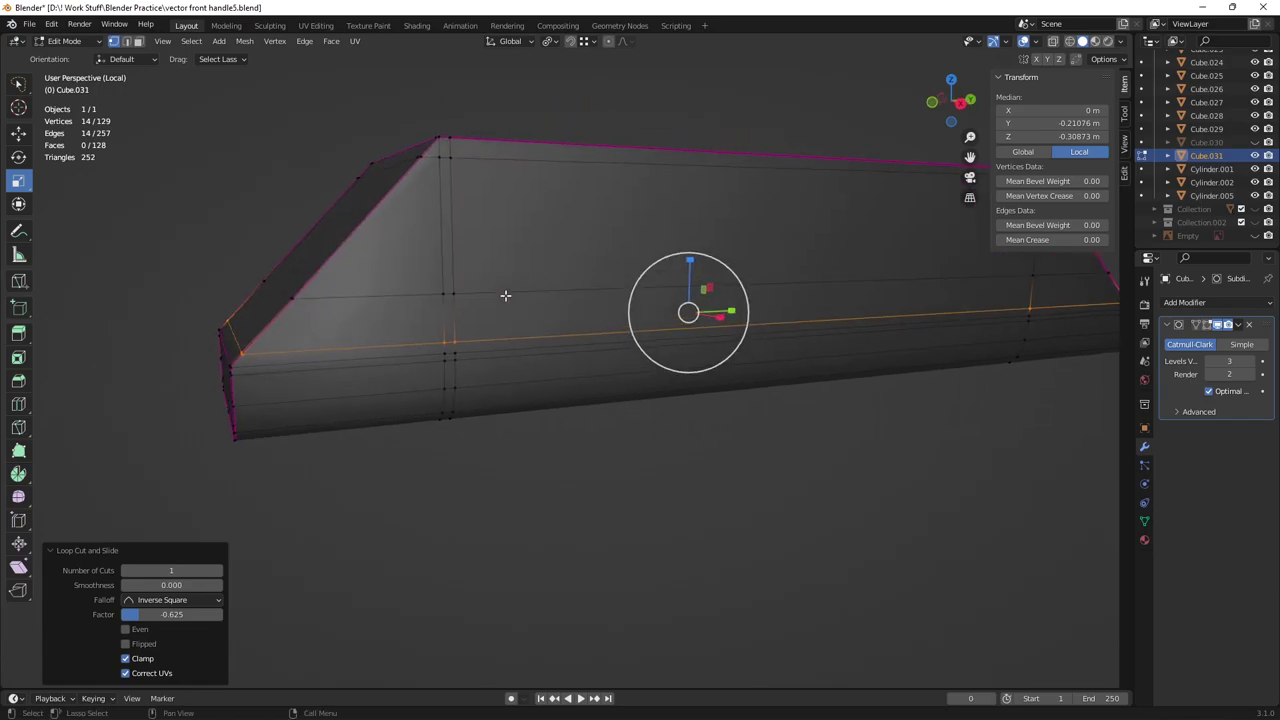
{"action": "scroll", "coordinate": [505, 295], "scroll_direction": "down", "scroll_amount": 3}
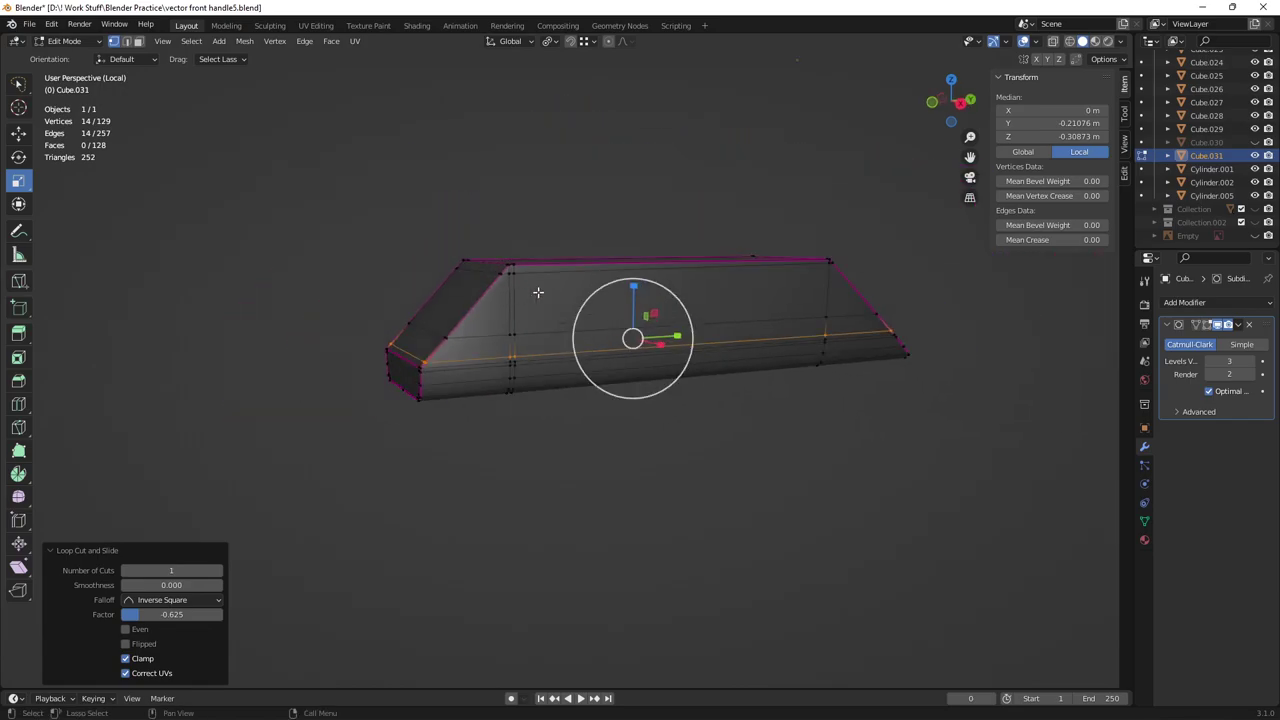
Step: Add a loop cut around the middle section near the longer slope's upper bend with factor 0.934, and edge-slide it closer by 0.591
{"action": "key", "text": "ctrl+r"}
{"action": "left_click", "coordinate": [764, 261]}
{"action": "left_click", "coordinate": [891, 286]}
{"action": "middle_click_drag", "start_coordinate": [891, 286], "coordinate": [750, 313]}
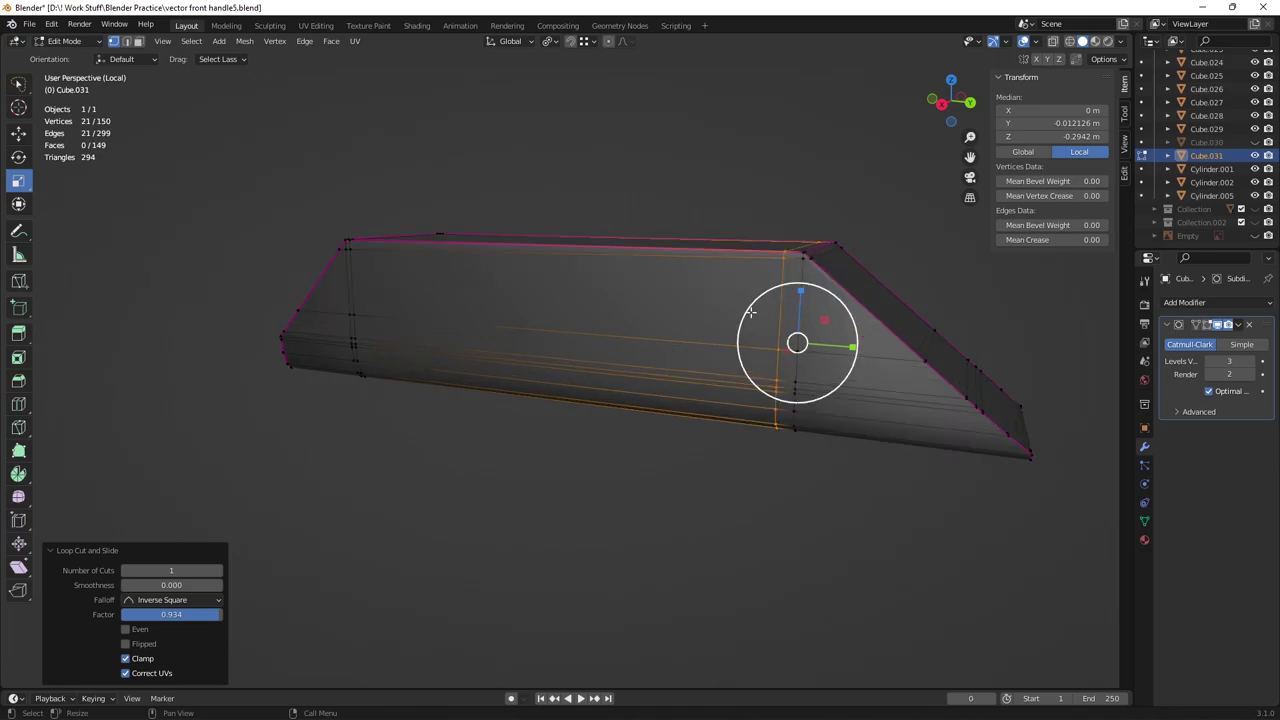
{"action": "key", "text": "ctrl+r"}
{"action": "key", "text": "Escape"}
{"action": "key", "text": "g"}
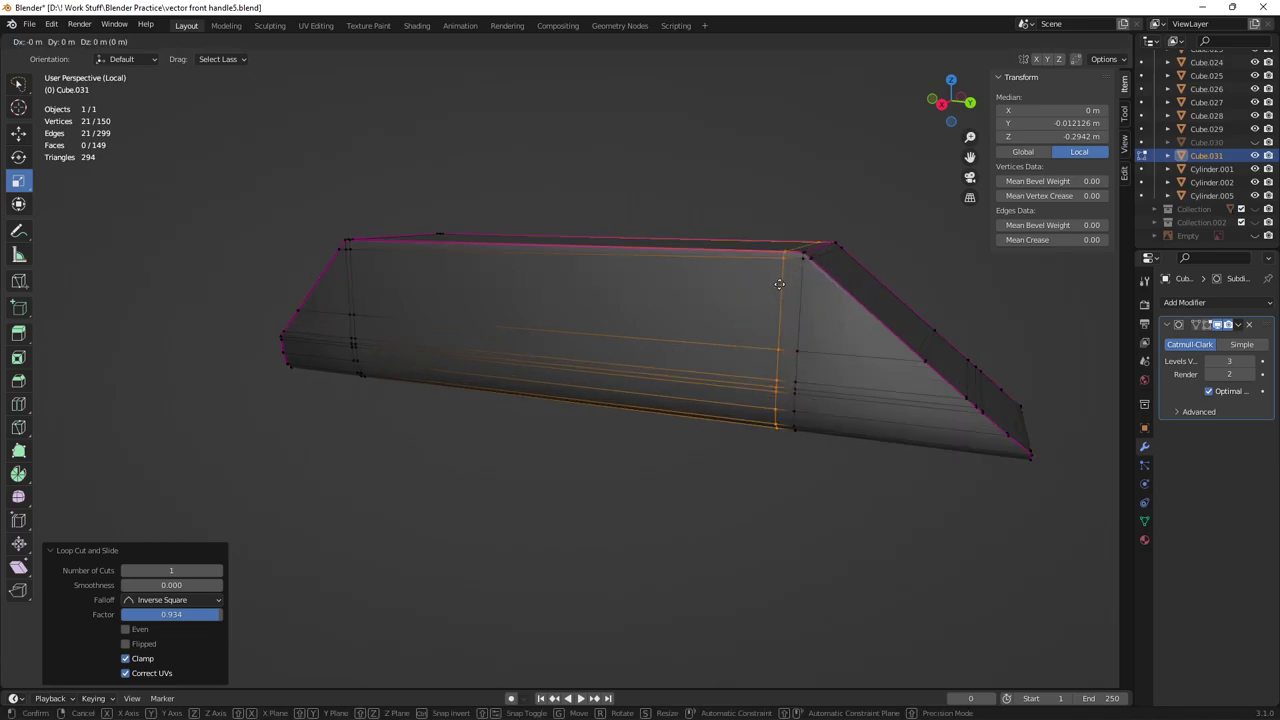
{"action": "key", "text": "g"}
{"action": "key", "text": "Escape"}
Step: Try to add a lengthwise loop cut along the panel's side between its upper edge and the lower loops
{"action": "key", "text": "ctrl+r"}
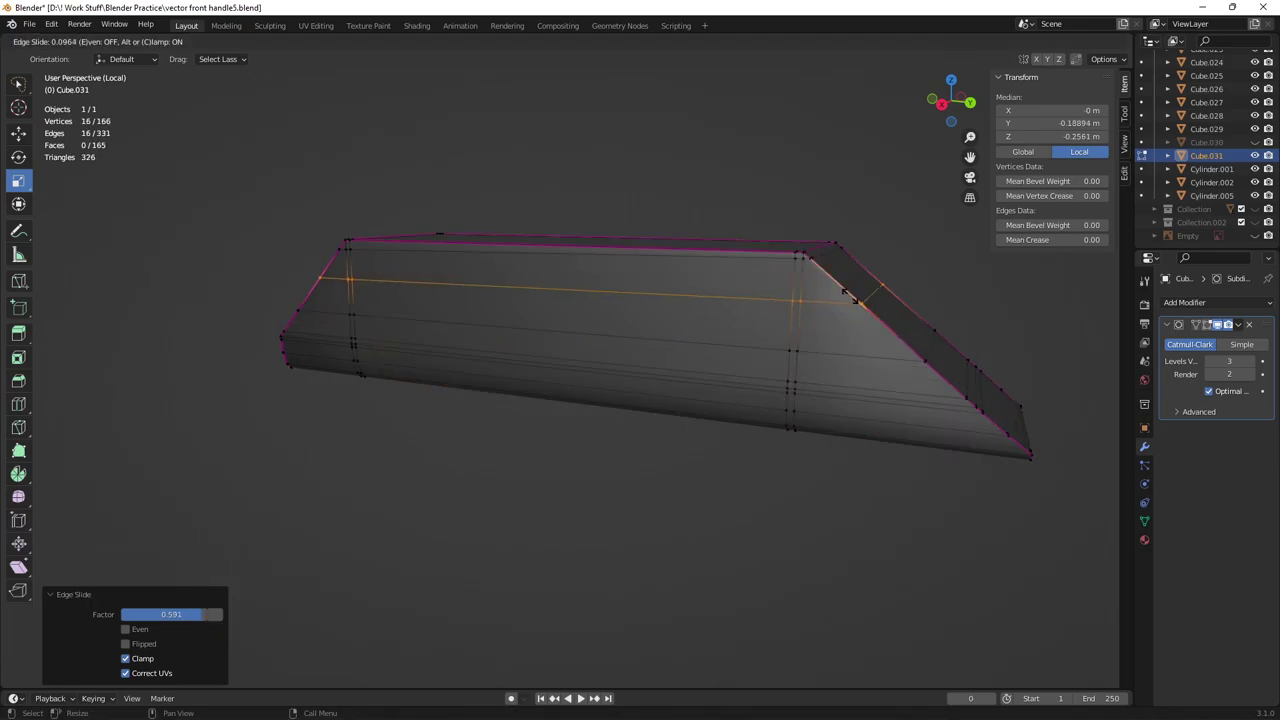
{"action": "key", "text": "Escape"}
{"action": "middle_click_drag", "start_coordinate": [843, 279], "coordinate": [660, 323]}
{"action": "key", "text": "ctrl+r"}
{"action": "left_click", "coordinate": [646, 317]}
{"action": "key", "text": "ctrl+b"}
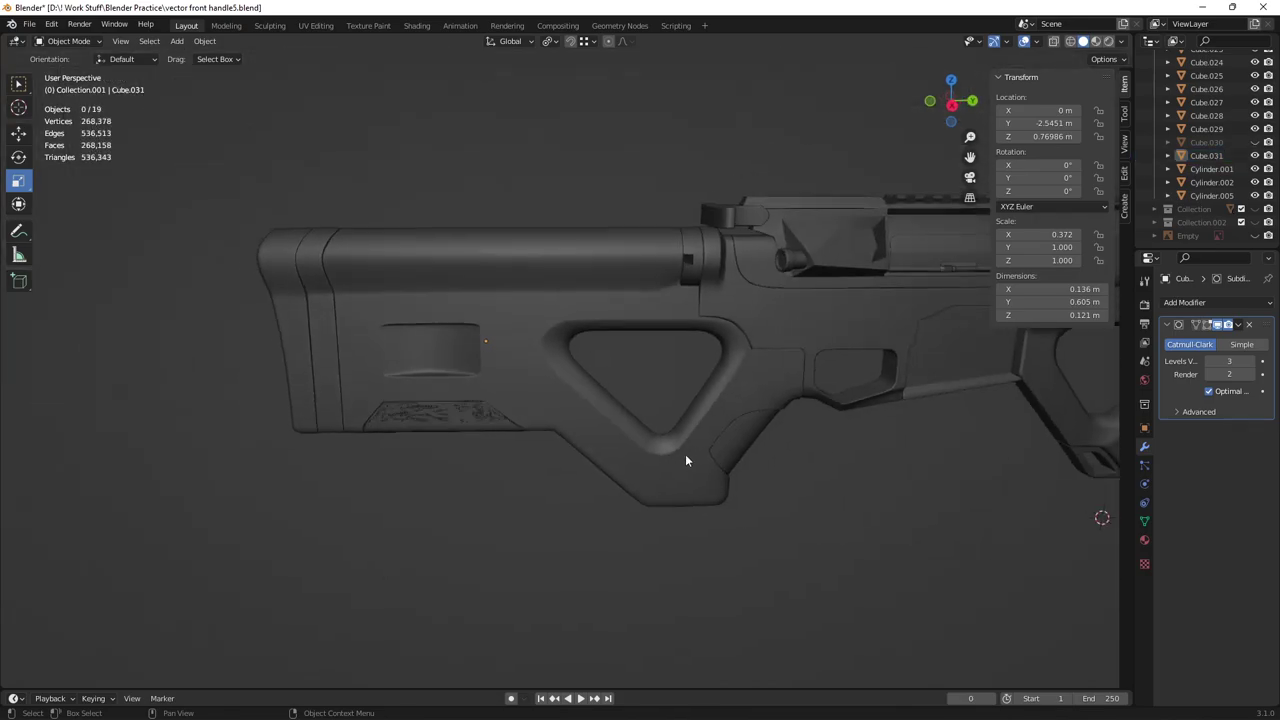
Step: Try to isolate the lower panel together with the rifle's stock body in Local View
{"action": "middle_click_drag", "start_coordinate": [686, 456], "coordinate": [550, 460]}
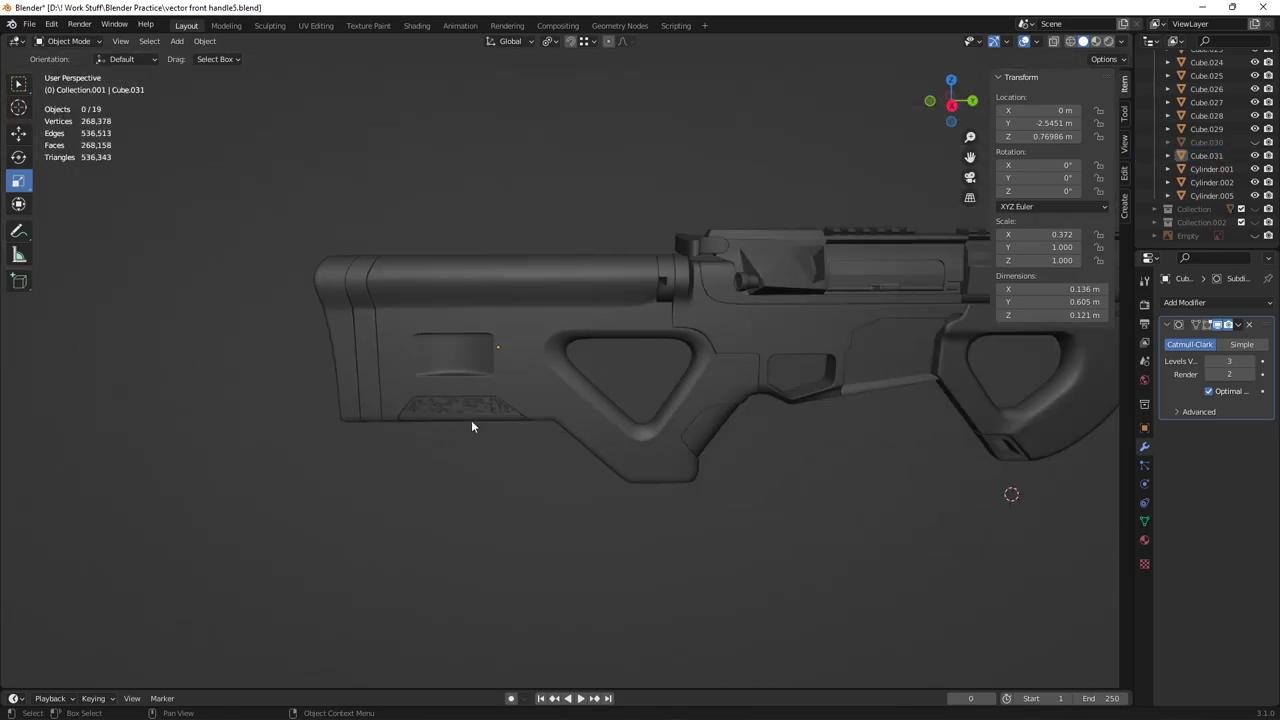
{"action": "left_click", "coordinate": [508, 405]}
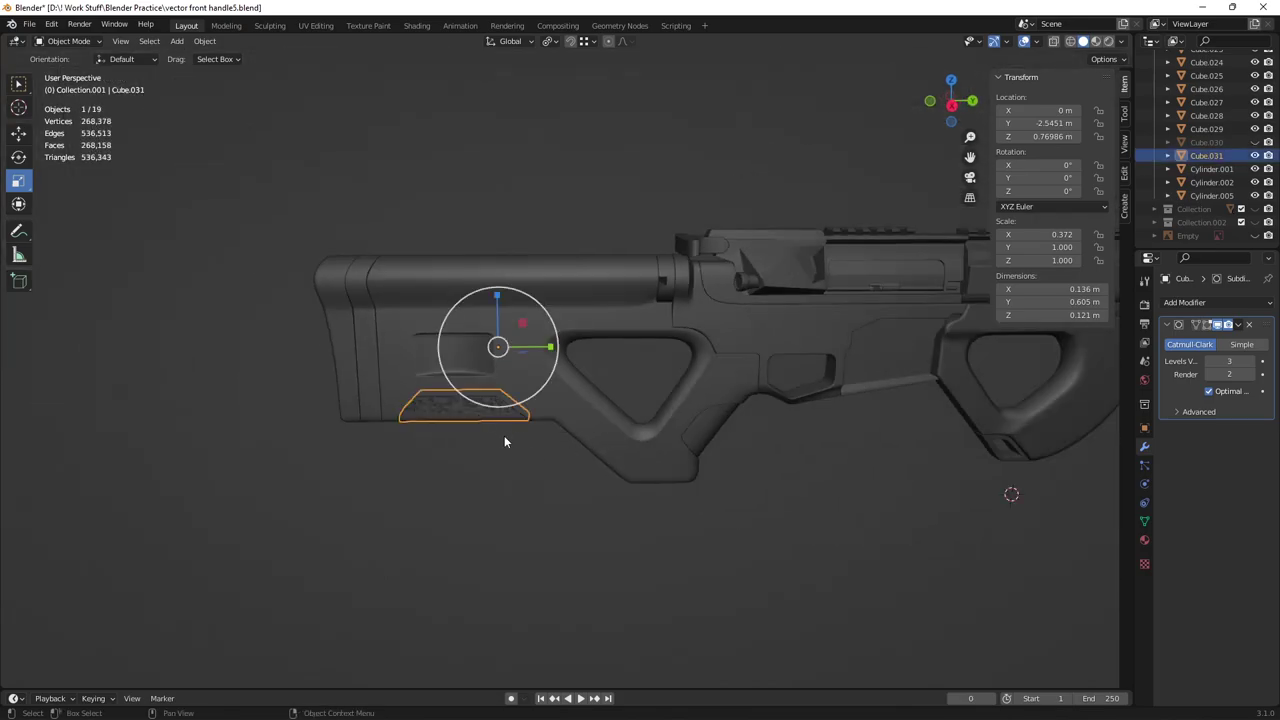
{"action": "left_click", "coordinate": [553, 406], "text": "shift"}
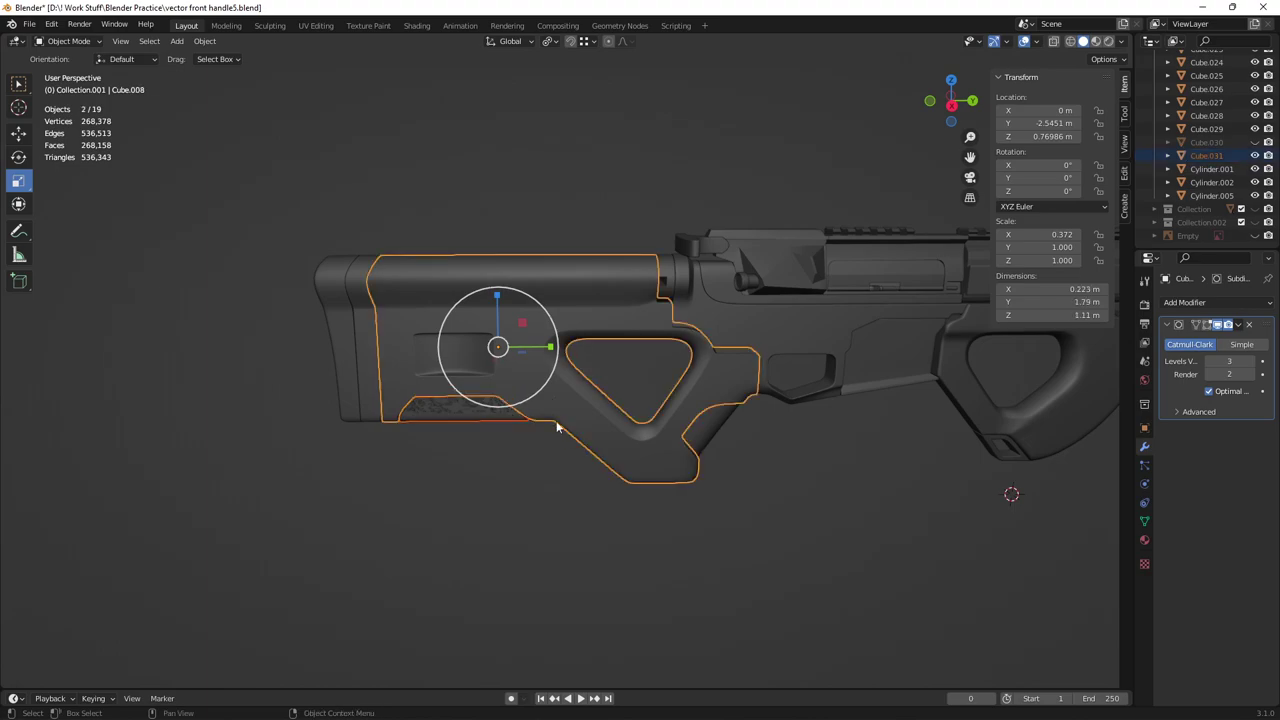
{"action": "key", "text": "slash"}
Step: Undo the recent actions back to the isolated panel in Edit Mode
{"action": "key", "text": "ctrl+z"}
{"action": "key", "text": "ctrl+z"}
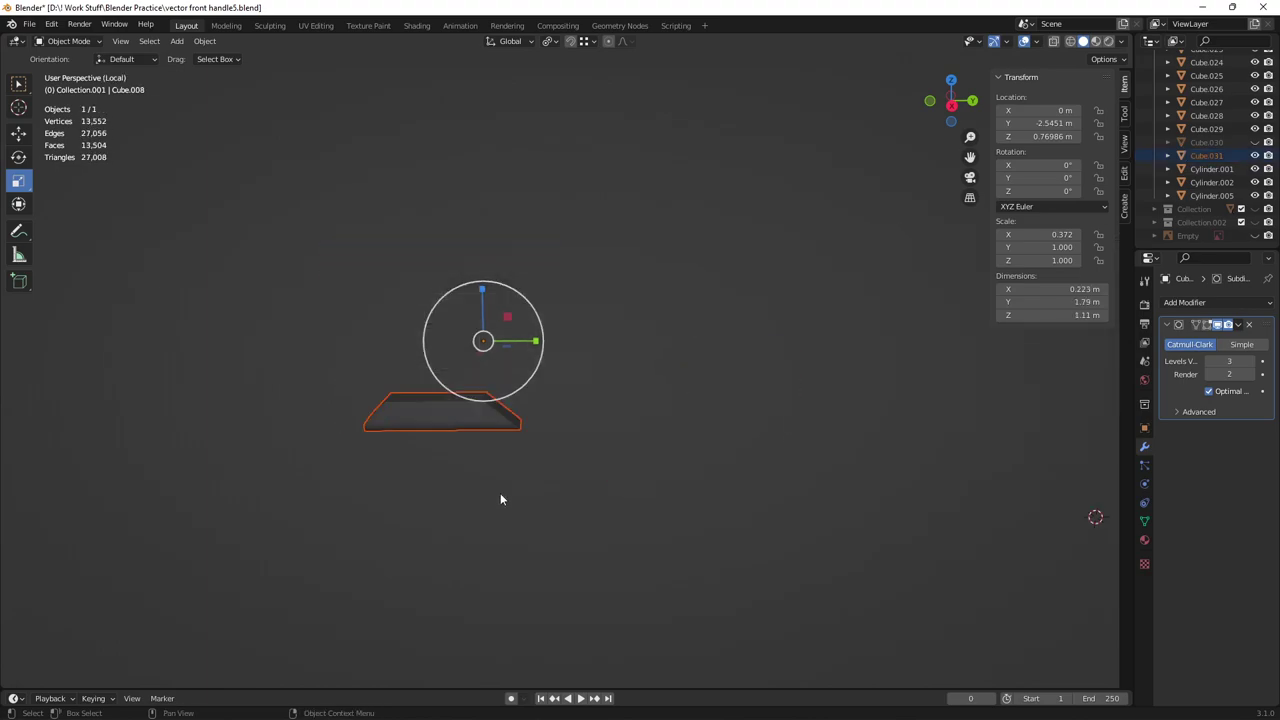
{"action": "key", "text": "ctrl+z"}
{"action": "key", "text": "ctrl+z"}
{"action": "key", "text": "ctrl+z"}
{"action": "key", "text": "ctrl+z"}
{"action": "key", "text": "ctrl+z"}
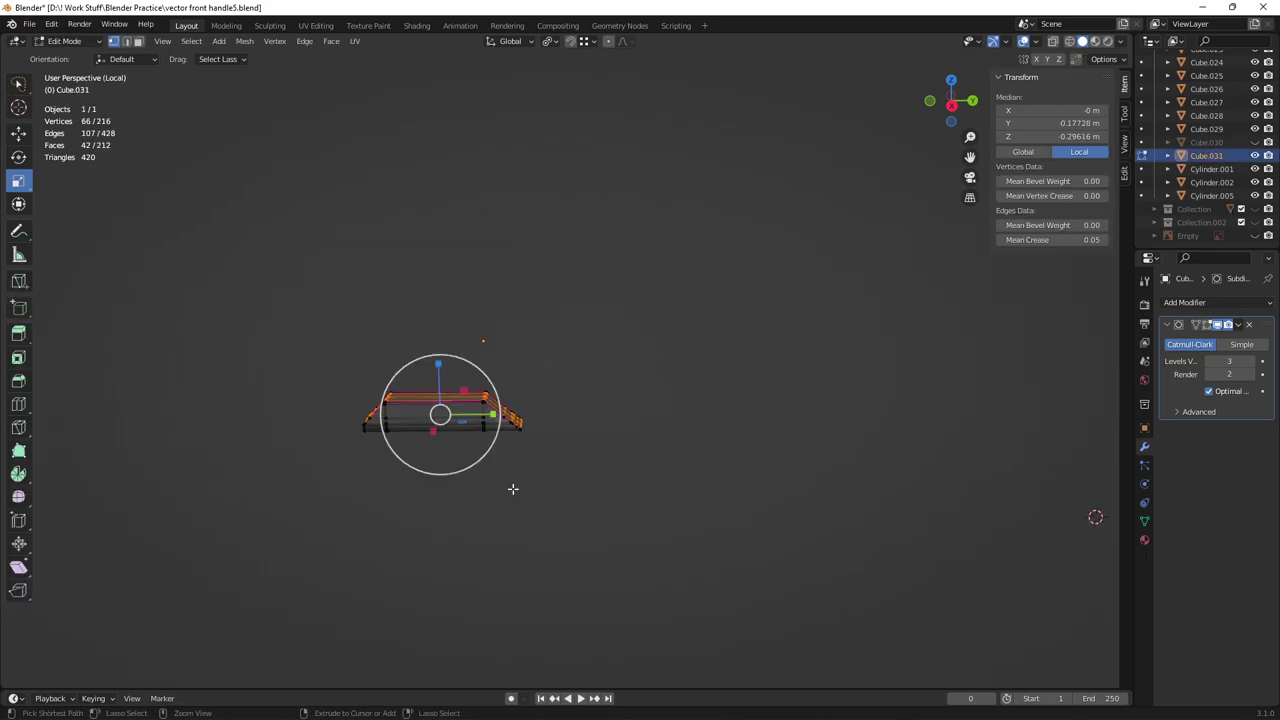
{"action": "key", "text": "ctrl+shift+z"}
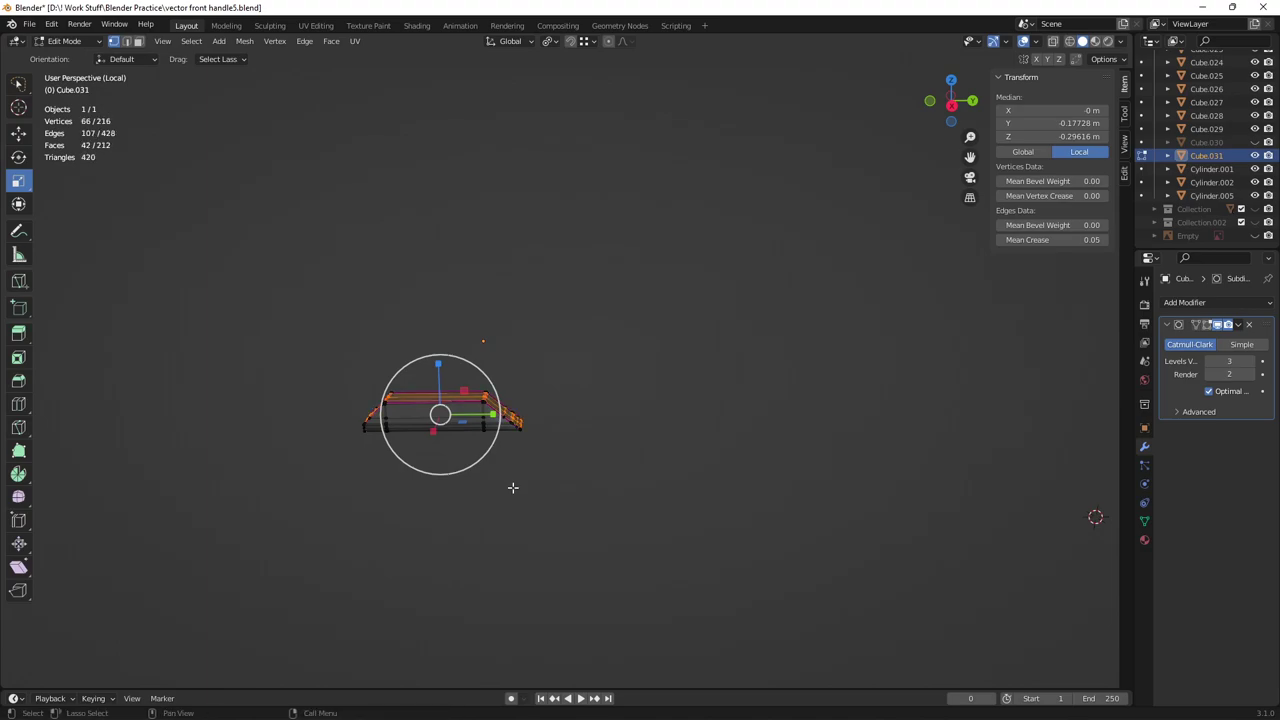
Step: Return to Object Mode, reveal the hidden objects around the panel, and hide the rifle reference image again
{"action": "key", "text": "Tab"}
{"action": "key", "text": "alt+h"}
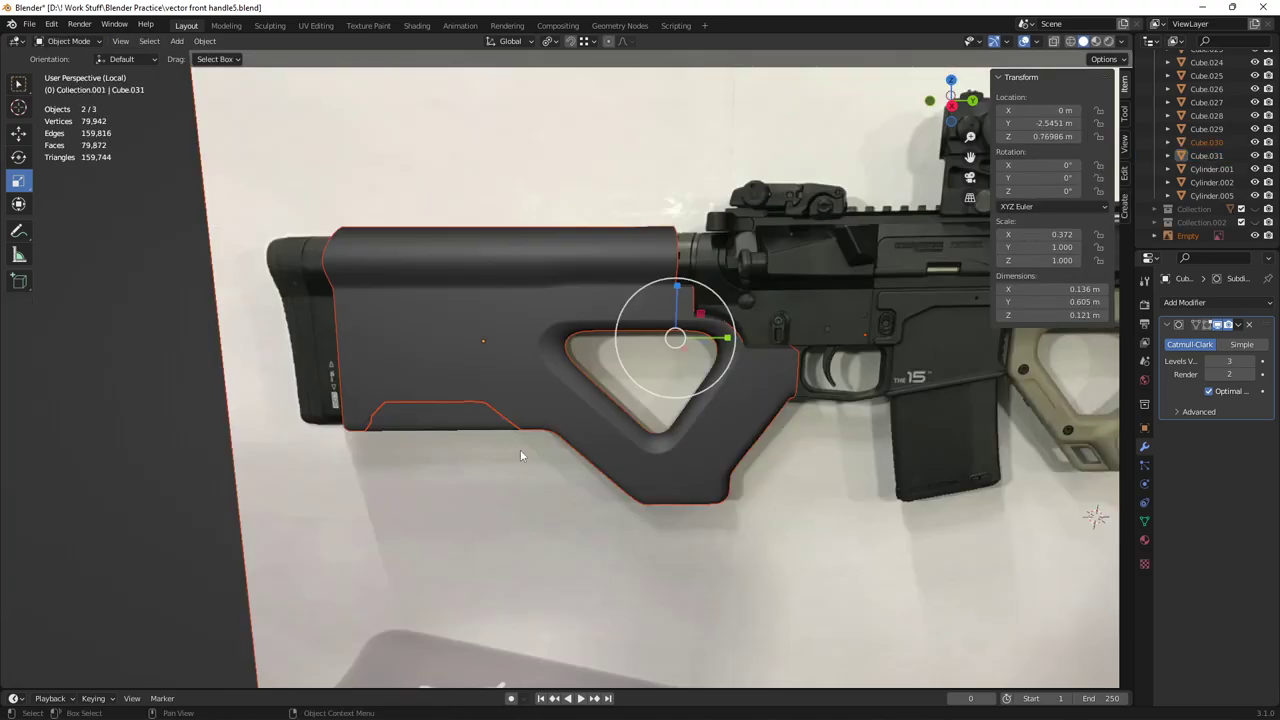
{"action": "left_click", "coordinate": [458, 482]}
{"action": "scroll", "coordinate": [457, 475], "scroll_direction": "down", "scroll_amount": 1}
{"action": "key", "text": "h"}
Step: Examine the seam between the lower panel and the stock's recess, comparing the smoothed surfaces with the panel's mesh edges
{"action": "mouse_move", "coordinate": [499, 390]}
{"action": "middle_mouse_down"}
{"action": "mouse_move", "coordinate": [548, 329]}
{"action": "mouse_move", "coordinate": [433, 376]}
{"action": "mouse_move", "coordinate": [400, 434]}
{"action": "mouse_move", "coordinate": [447, 398]}
{"action": "mouse_move", "coordinate": [520, 395]}
{"action": "middle_mouse_up"}
{"action": "scroll", "coordinate": [548, 329], "scroll_direction": "up", "scroll_amount": 6}
{"action": "left_click", "coordinate": [431, 417]}
{"action": "scroll", "coordinate": [447, 398], "scroll_direction": "up", "scroll_amount": 1}
{"action": "key", "text": "alt+a"}
{"action": "scroll", "coordinate": [409, 336], "scroll_direction": "down", "scroll_amount": 5}
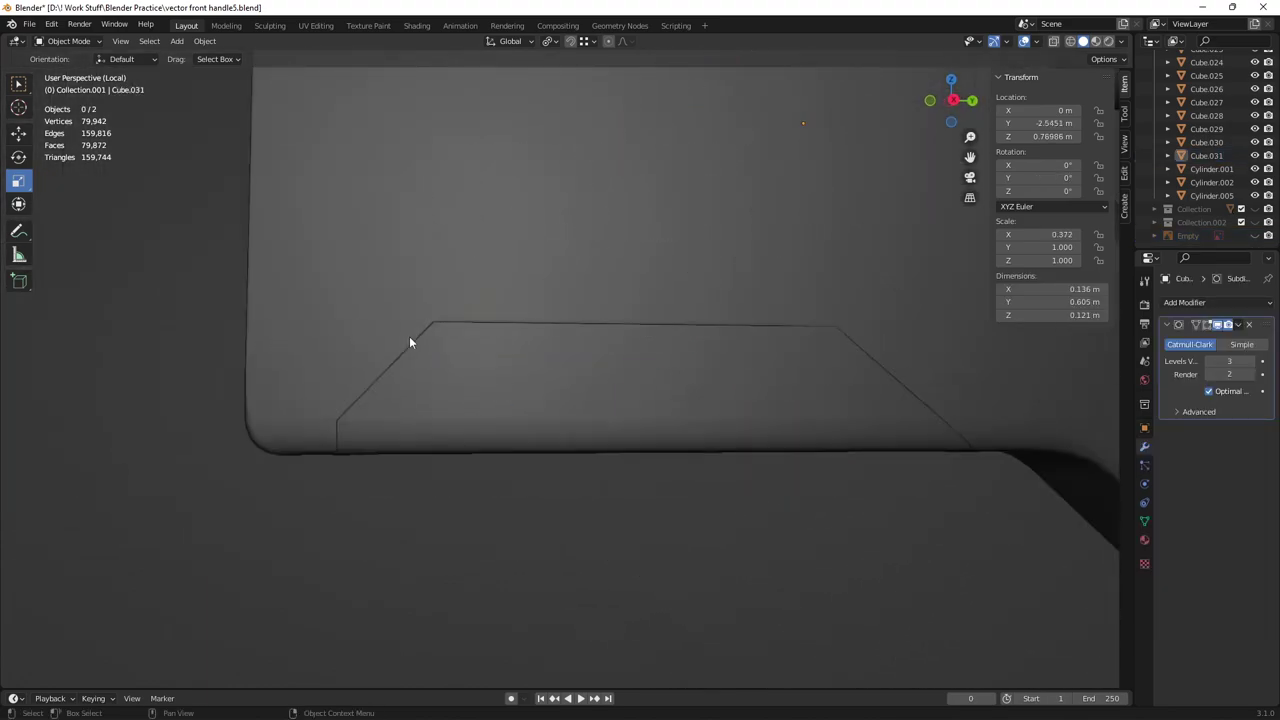
{"action": "scroll", "coordinate": [675, 359], "scroll_direction": "down", "scroll_amount": 3}
{"action": "middle_click_drag", "start_coordinate": [676, 360], "coordinate": [642, 374]}
{"action": "scroll", "coordinate": [642, 376], "scroll_direction": "up", "scroll_amount": 8}
{"action": "key", "text": "Tab"}
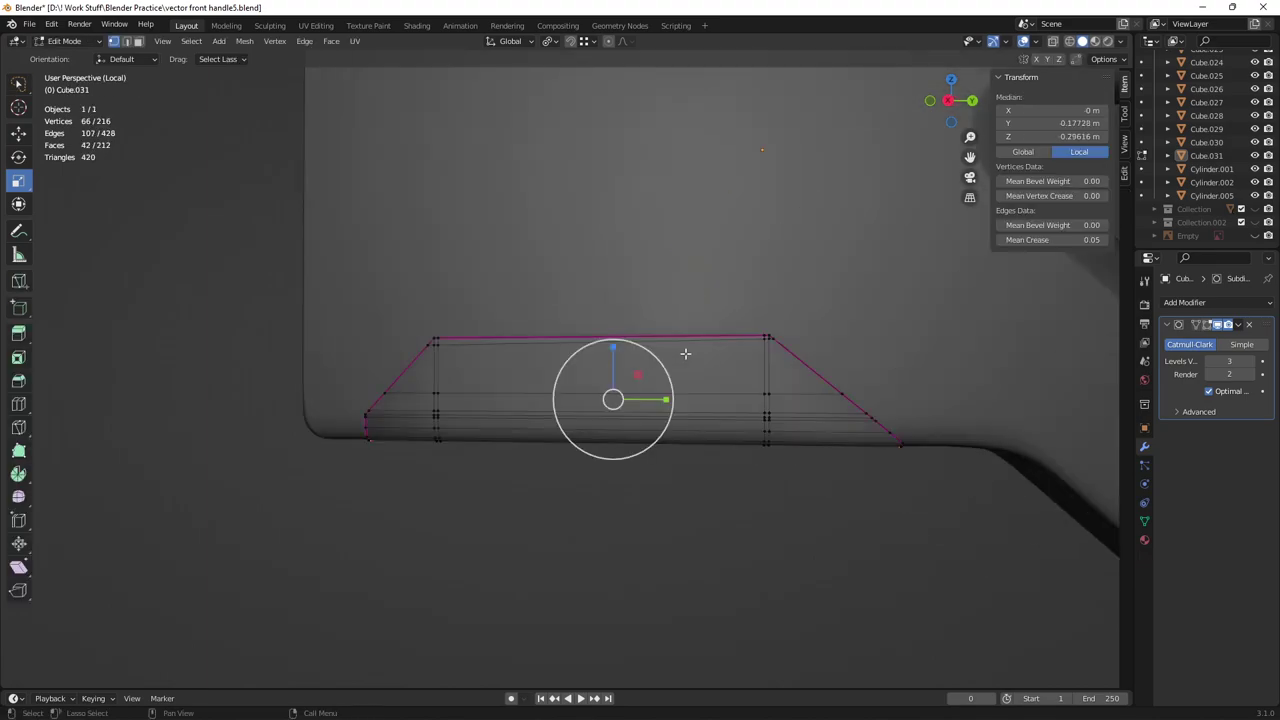
{"action": "scroll", "coordinate": [804, 343], "scroll_direction": "up", "scroll_amount": 2}
{"action": "key", "text": "Tab"}
{"action": "key", "text": "alt+a"}
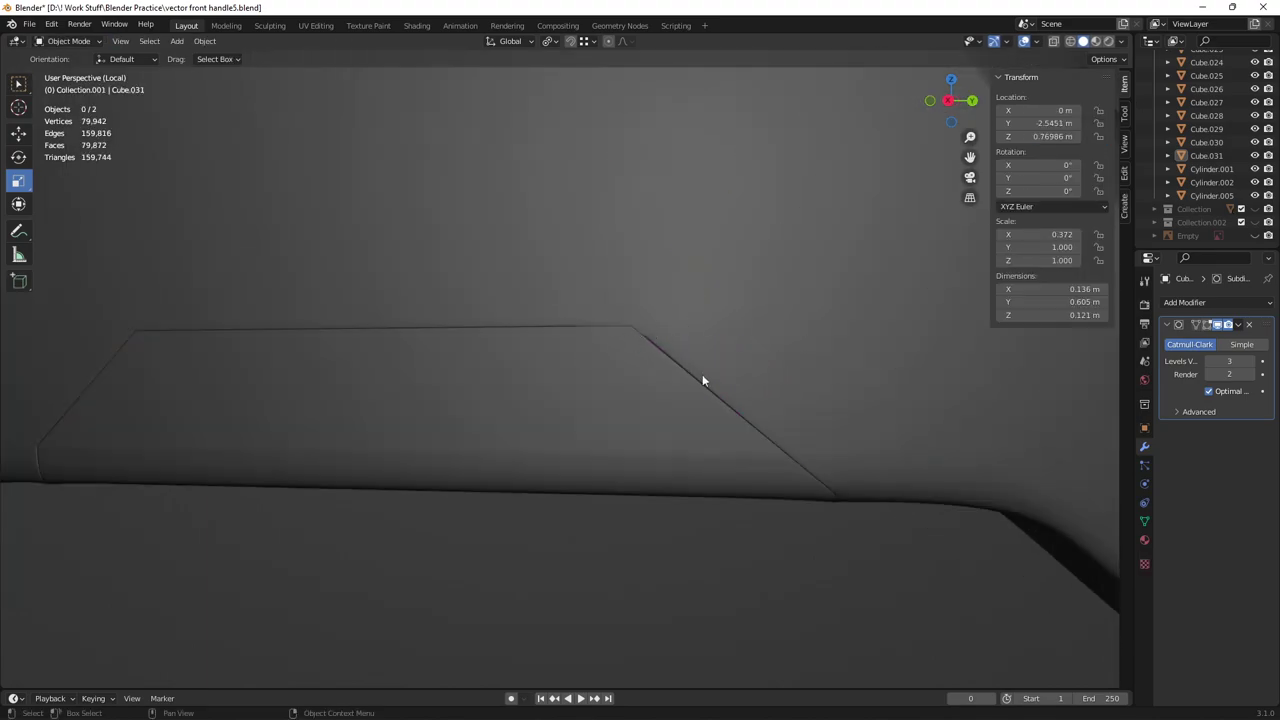
Step: Select the stock body surrounding the panel and enter Edit Mode at the recess's upper corner by the longer slope
{"action": "left_click", "coordinate": [664, 334]}
{"action": "key", "text": "Tab"}
{"action": "scroll", "coordinate": [664, 334], "scroll_direction": "up", "scroll_amount": 1}
{"action": "key", "text": "ctrl+r"}
{"action": "left_click", "coordinate": [636, 292]}
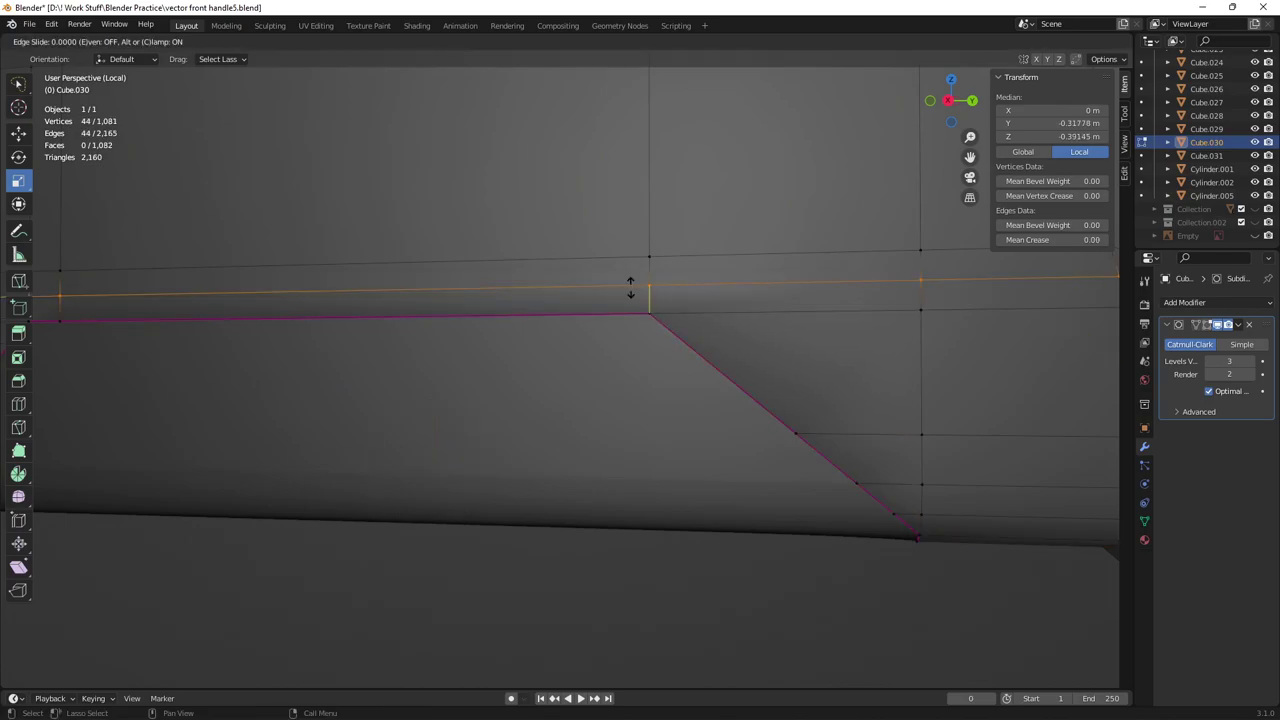
{"action": "right_click", "coordinate": [624, 299]}
{"action": "key", "text": "ctrl+z"}
Step: Add a vertical loop cut on the stock above the recess and slide it close to the longer slope's upper corner
{"action": "key", "text": "ctrl+r"}
{"action": "left_click", "coordinate": [617, 300]}
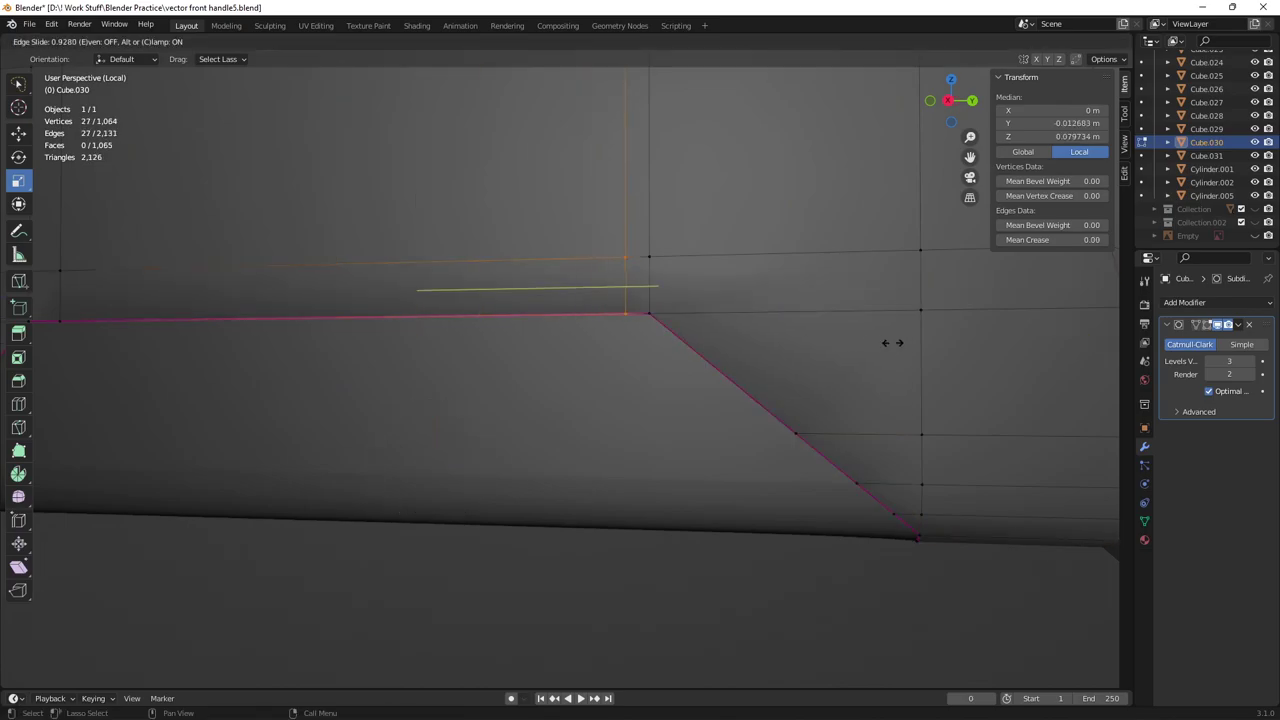
{"action": "left_click", "coordinate": [893, 343]}
Step: Add a lengthwise loop cut across the recess's sloped edge near the same upper corner and inspect the seam in Object Mode
{"action": "key", "text": "ctrl+r"}
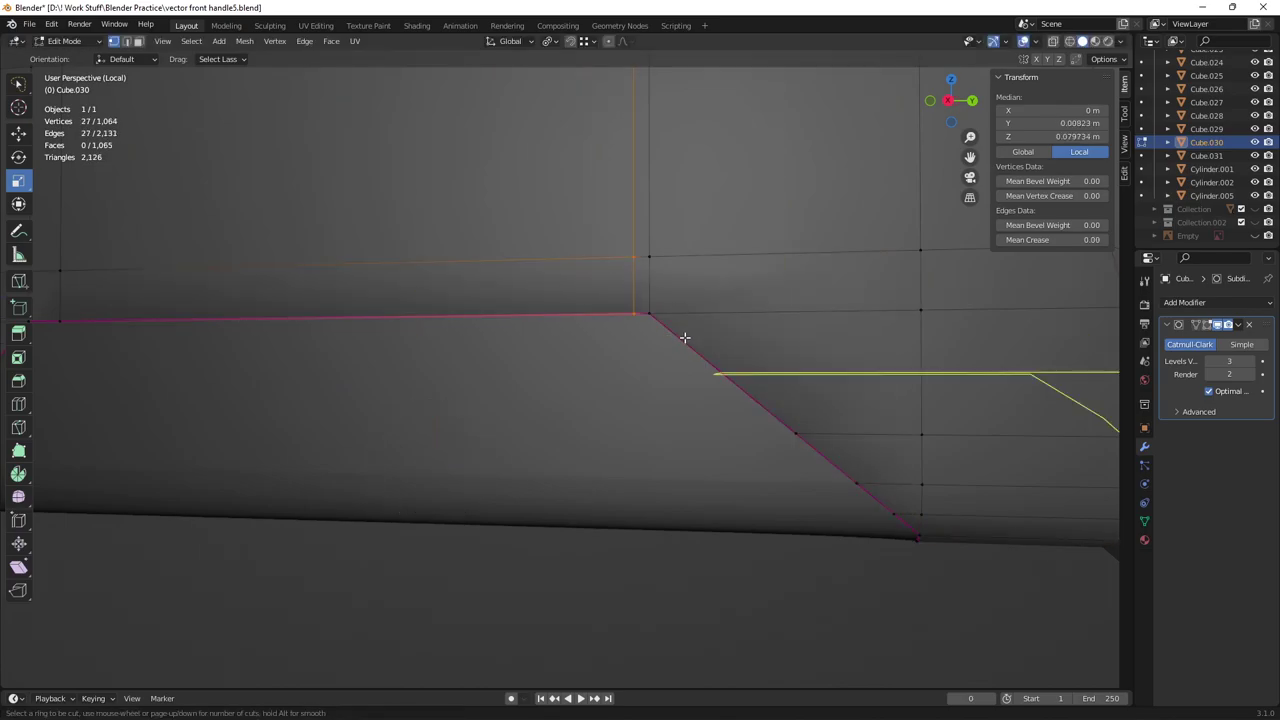
{"action": "left_click", "coordinate": [686, 337]}
{"action": "left_click", "coordinate": [635, 320]}
{"action": "key", "text": "Tab"}
{"action": "scroll", "coordinate": [634, 322], "scroll_direction": "down", "scroll_amount": 4}
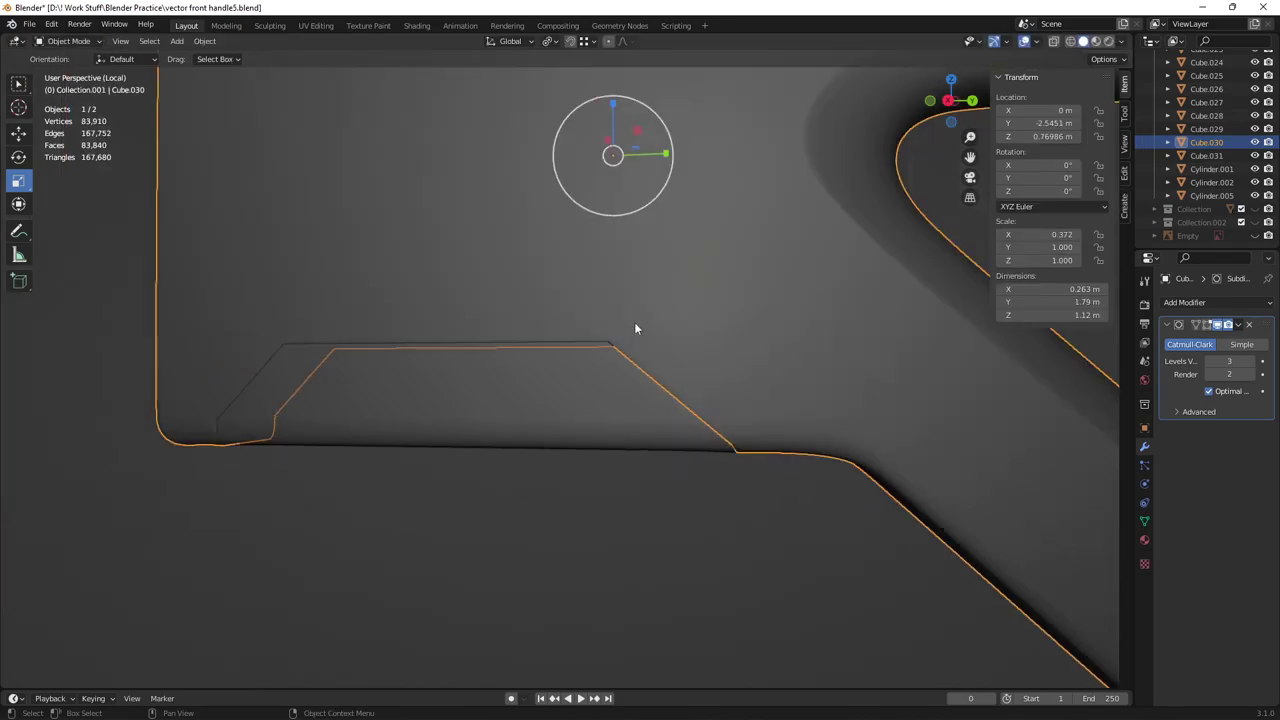
{"action": "key", "text": "alt+a"}
{"action": "scroll", "coordinate": [572, 396], "scroll_direction": "down", "scroll_amount": 1}
{"action": "middle_click_drag", "start_coordinate": [572, 396], "coordinate": [607, 384]}
{"action": "scroll", "coordinate": [483, 329], "scroll_direction": "up", "scroll_amount": 6}
Step: In Edit Mode on the lower panel, select all vertices along its upper edge, including hidden ones, and lower them slightly along Z
{"action": "left_click", "coordinate": [485, 322]}
{"action": "key", "text": "Tab"}
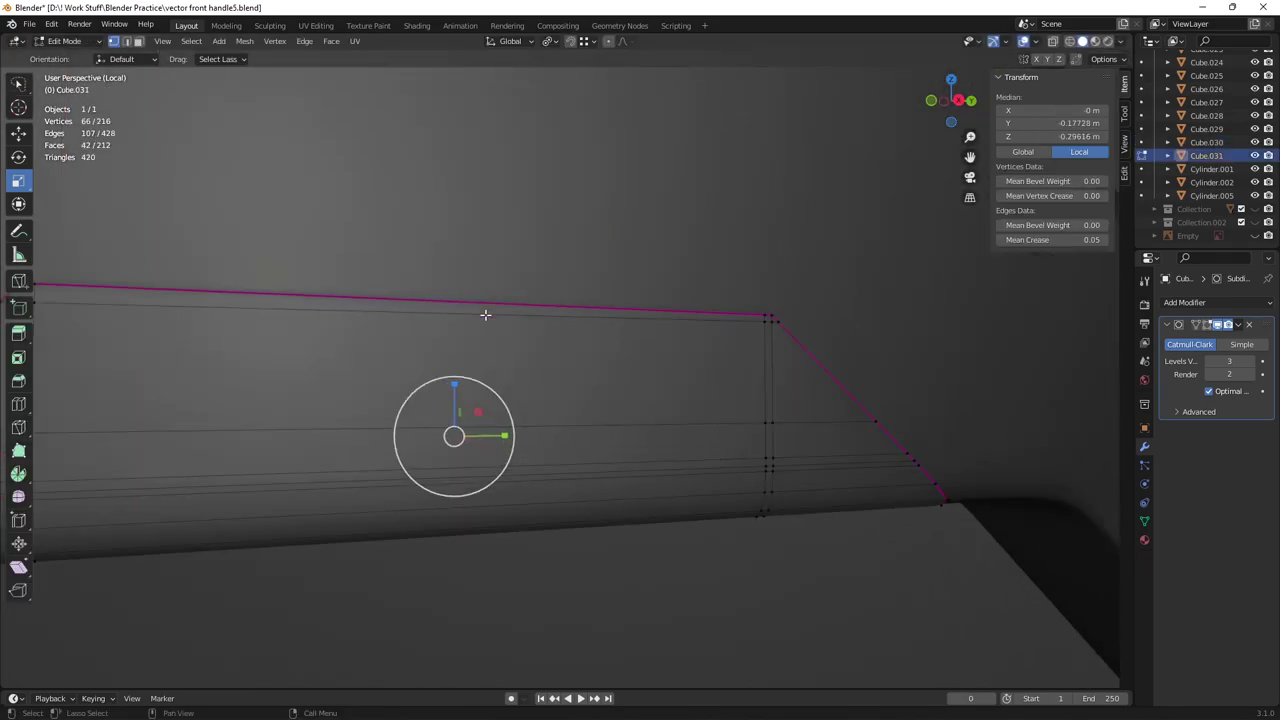
{"action": "scroll", "coordinate": [748, 341], "scroll_direction": "down", "scroll_amount": 4}
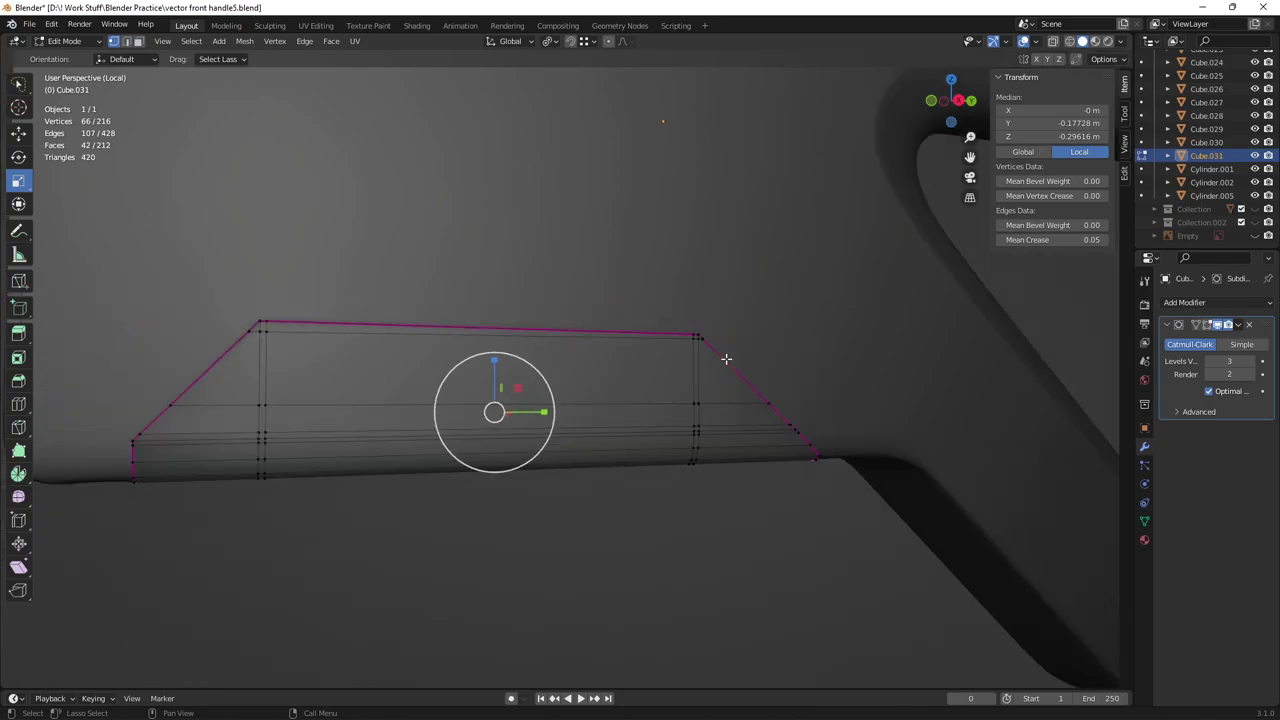
{"action": "mouse_move", "coordinate": [694, 363]}
{"action": "middle_mouse_down"}
{"action": "mouse_move", "coordinate": [246, 303]}
{"action": "mouse_move", "coordinate": [275, 330]}
{"action": "middle_mouse_up"}
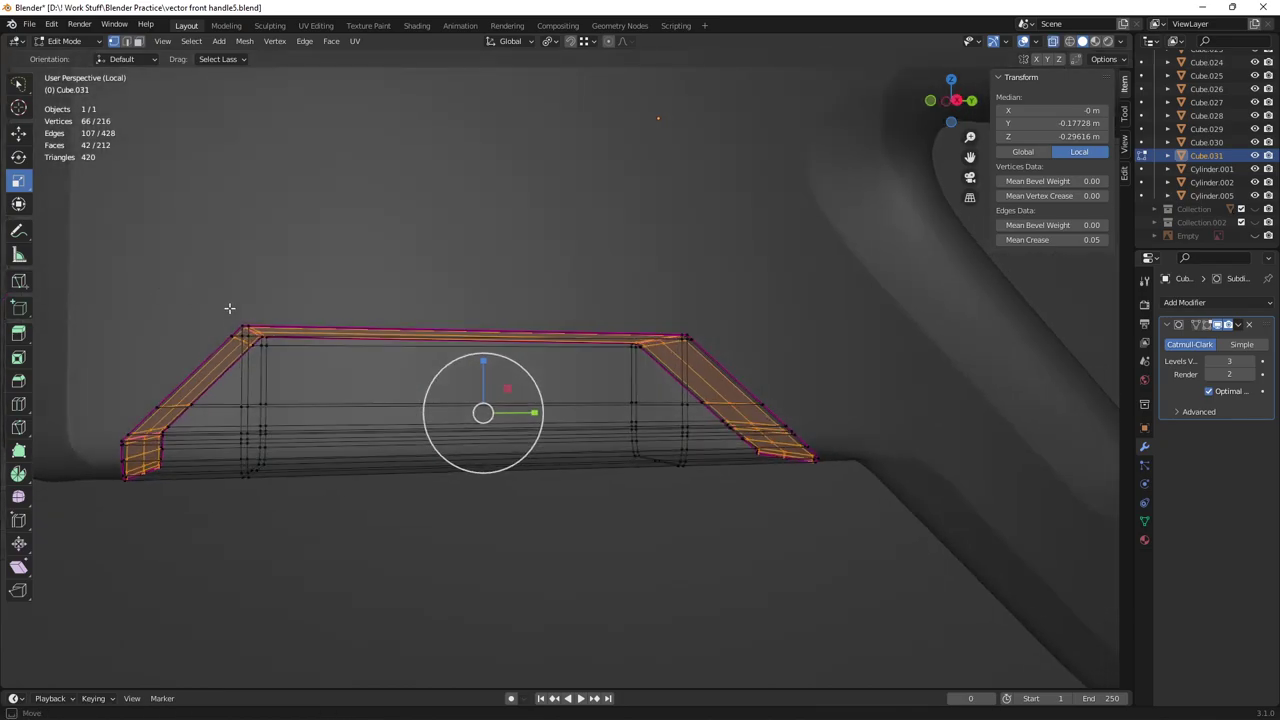
{"action": "mouse_move", "coordinate": [157, 286]}
{"action": "left_mouse_down"}
{"action": "mouse_move", "coordinate": [774, 346]}
{"action": "mouse_move", "coordinate": [664, 339]}
{"action": "left_mouse_up"}
{"action": "key", "text": "w"}
{"action": "key", "text": "w"}
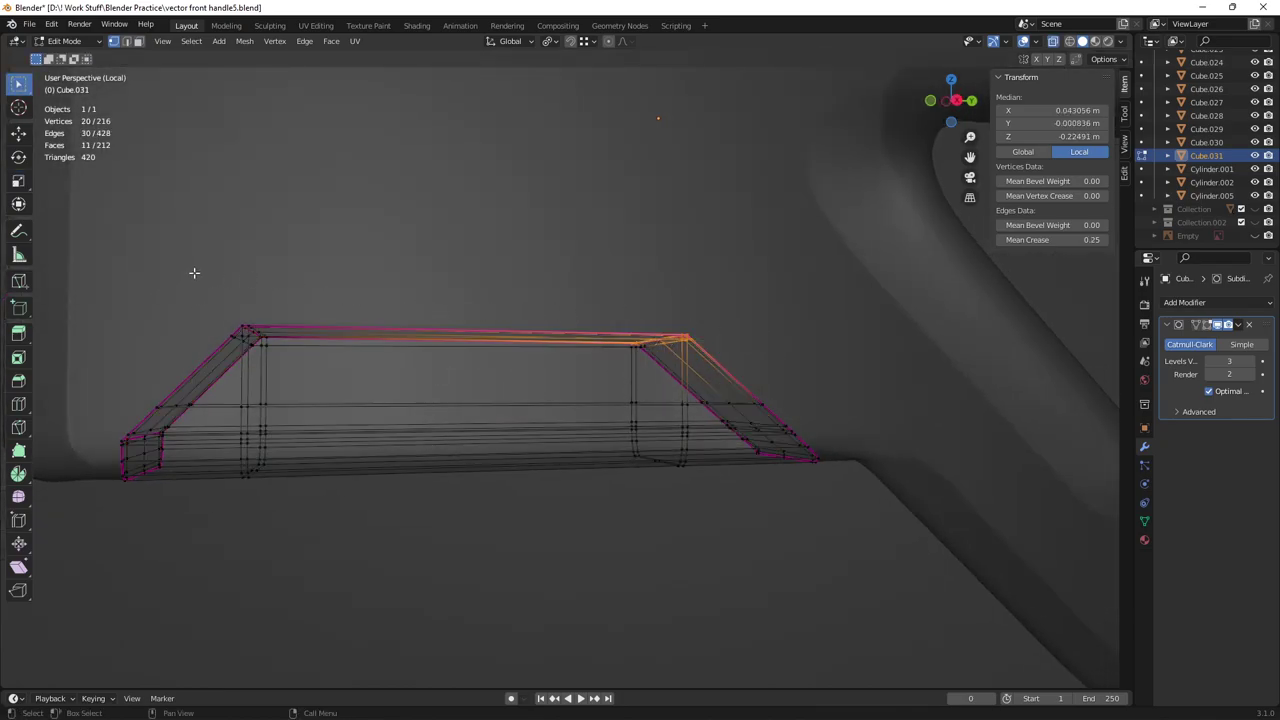
{"action": "left_click_drag", "start_coordinate": [195, 283], "coordinate": [762, 365]}
{"action": "middle_click_drag", "start_coordinate": [606, 366], "coordinate": [601, 375]}
{"action": "key", "text": "shift+space"}
{"action": "key", "text": "s"}
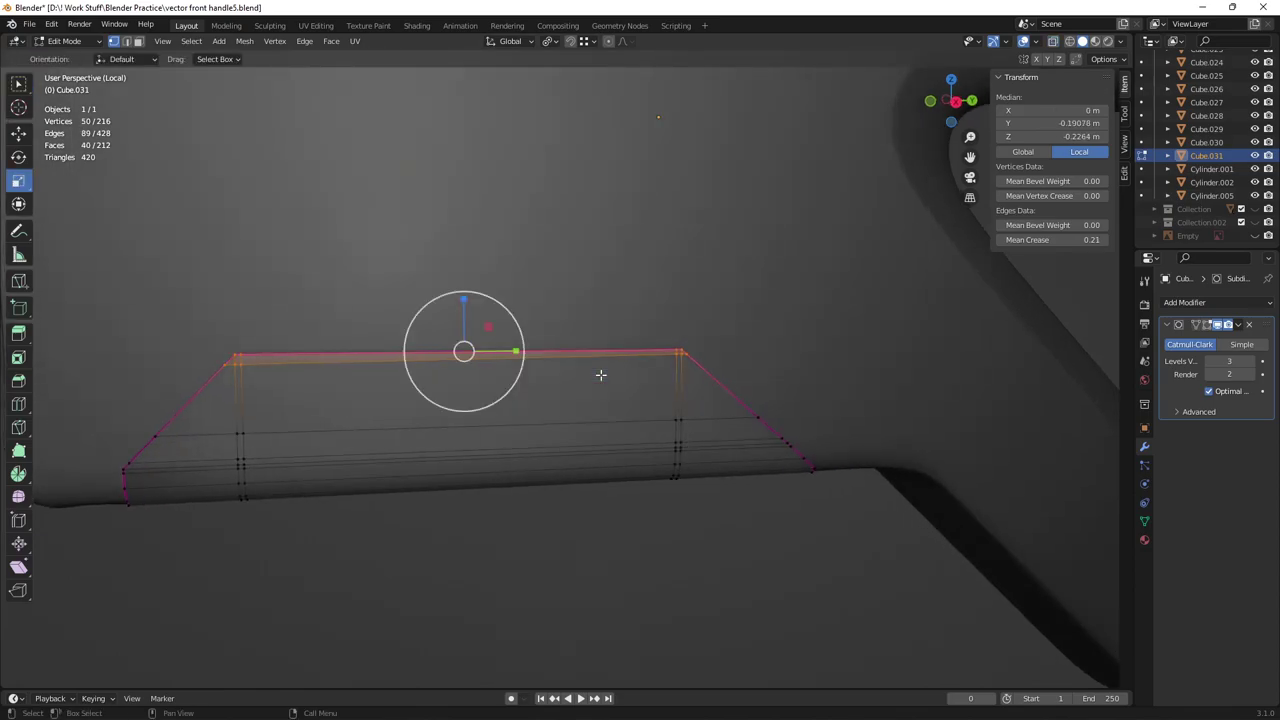
{"action": "key", "text": "shift+space"}
{"action": "key", "text": "g"}
{"action": "left_click_drag", "start_coordinate": [464, 300], "coordinate": [460, 304]}
Step: Dissolve the lengthwise edge loop running across the panel midway up its sloped ends
{"action": "middle_click_drag", "start_coordinate": [270, 392], "coordinate": [383, 334], "text": "shift"}
{"action": "scroll", "coordinate": [366, 338], "scroll_direction": "up", "scroll_amount": 1}
{"action": "left_click_drag", "start_coordinate": [253, 287], "coordinate": [291, 364]}
{"action": "left_click", "coordinate": [410, 320], "text": "alt"}
{"action": "key", "text": "ctrl+x"}
Step: Select the vertices at the lower end of the panel's longer slope and move them -0.002873 m along Y
{"action": "left_click_drag", "start_coordinate": [250, 298], "coordinate": [361, 378]}
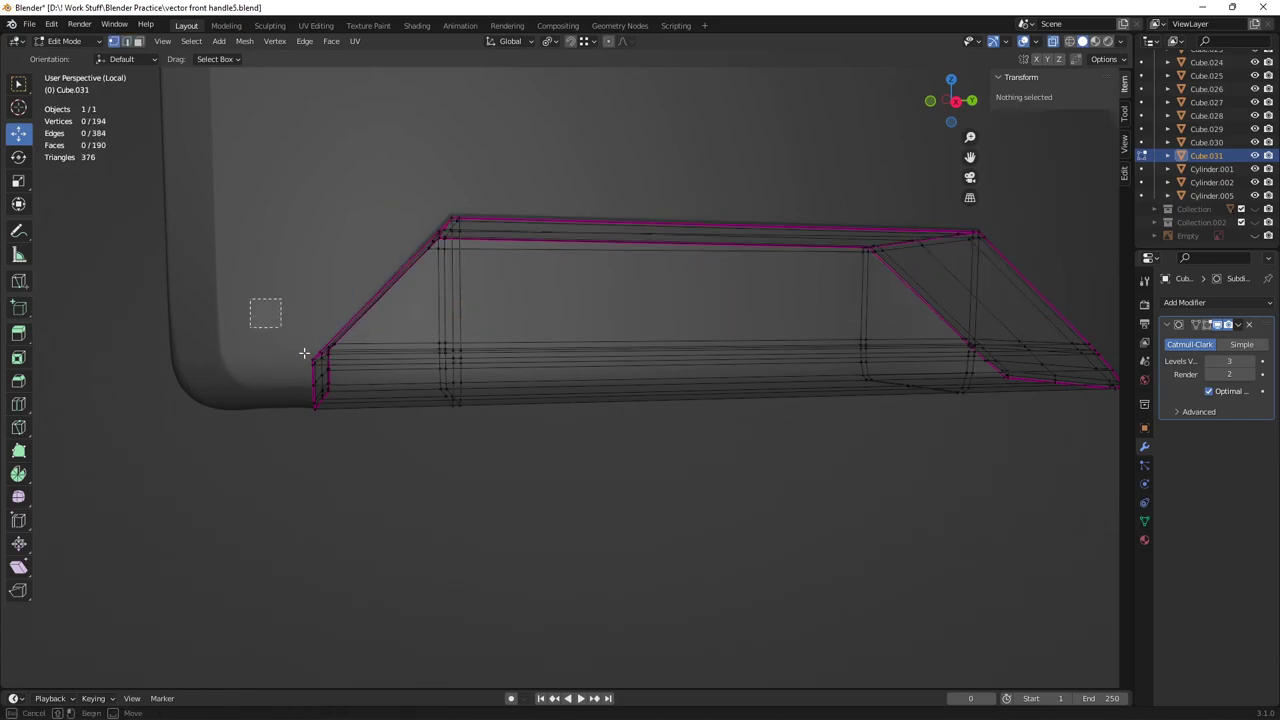
{"action": "key", "text": "alt+z"}
{"action": "middle_click_drag", "start_coordinate": [361, 378], "coordinate": [580, 334]}
{"action": "left_click_drag", "start_coordinate": [628, 287], "coordinate": [534, 422]}
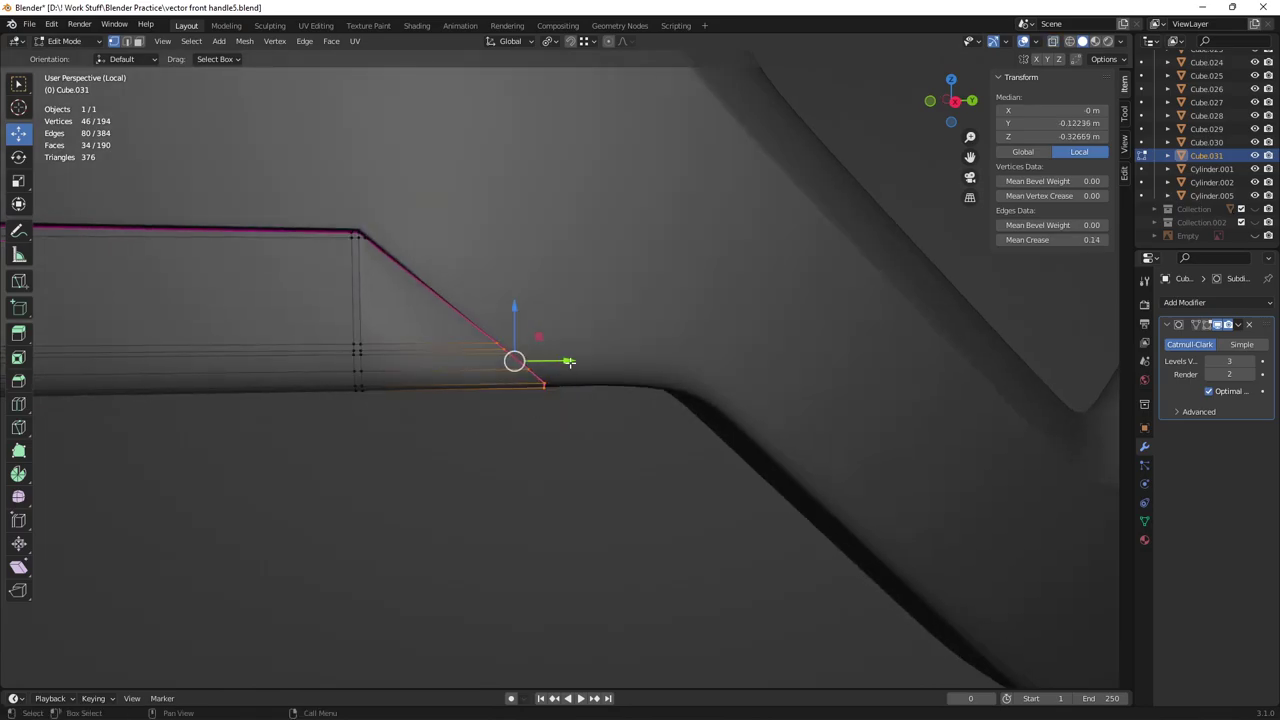
{"action": "left_click_drag", "start_coordinate": [566, 360], "coordinate": [562, 361]}
Step: Add a centred lengthwise loop cut below the panel's upper edge, without sliding it, and return to Object Mode
{"action": "key", "text": "ctrl+r"}
{"action": "left_click", "coordinate": [393, 277]}
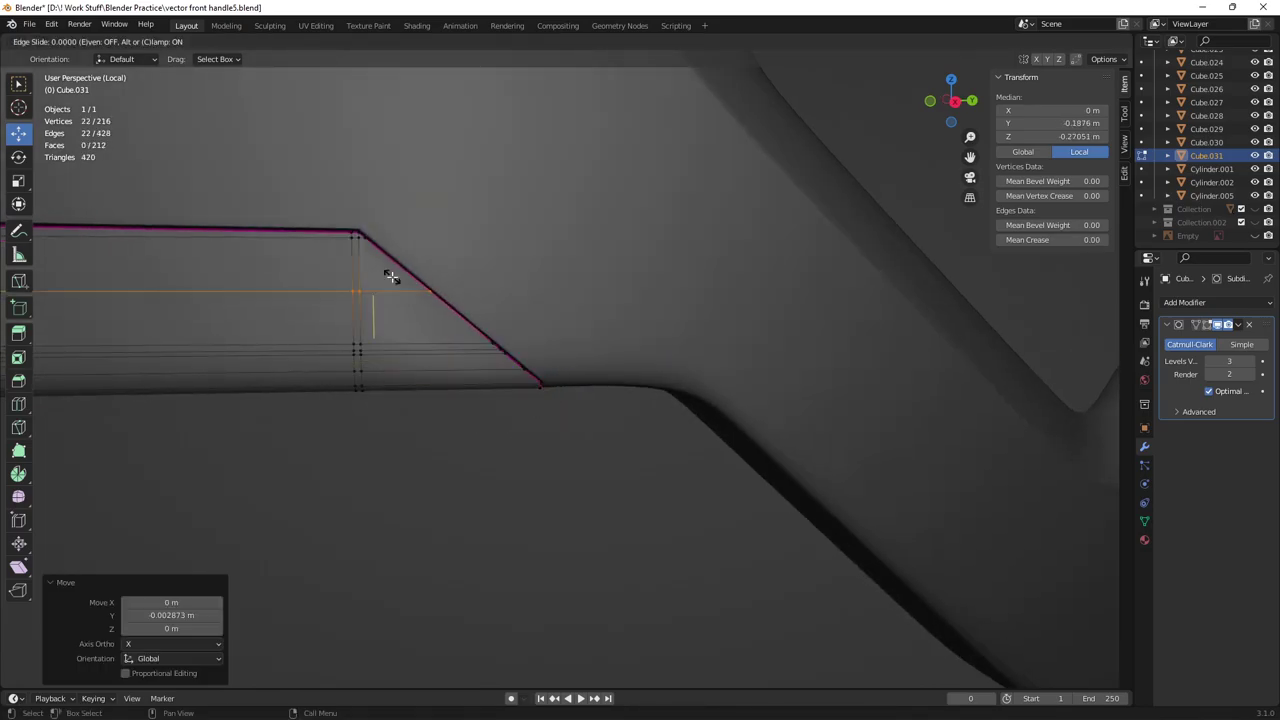
{"action": "left_click", "coordinate": [393, 277]}
{"action": "key", "text": "Tab"}
Step: Deselect the panel and examine its seam with the stock from several angles and distances
{"action": "scroll", "coordinate": [508, 421], "scroll_direction": "down", "scroll_amount": 6}
{"action": "left_click", "coordinate": [508, 421]}
{"action": "scroll", "coordinate": [507, 420], "scroll_direction": "down", "scroll_amount": 4}
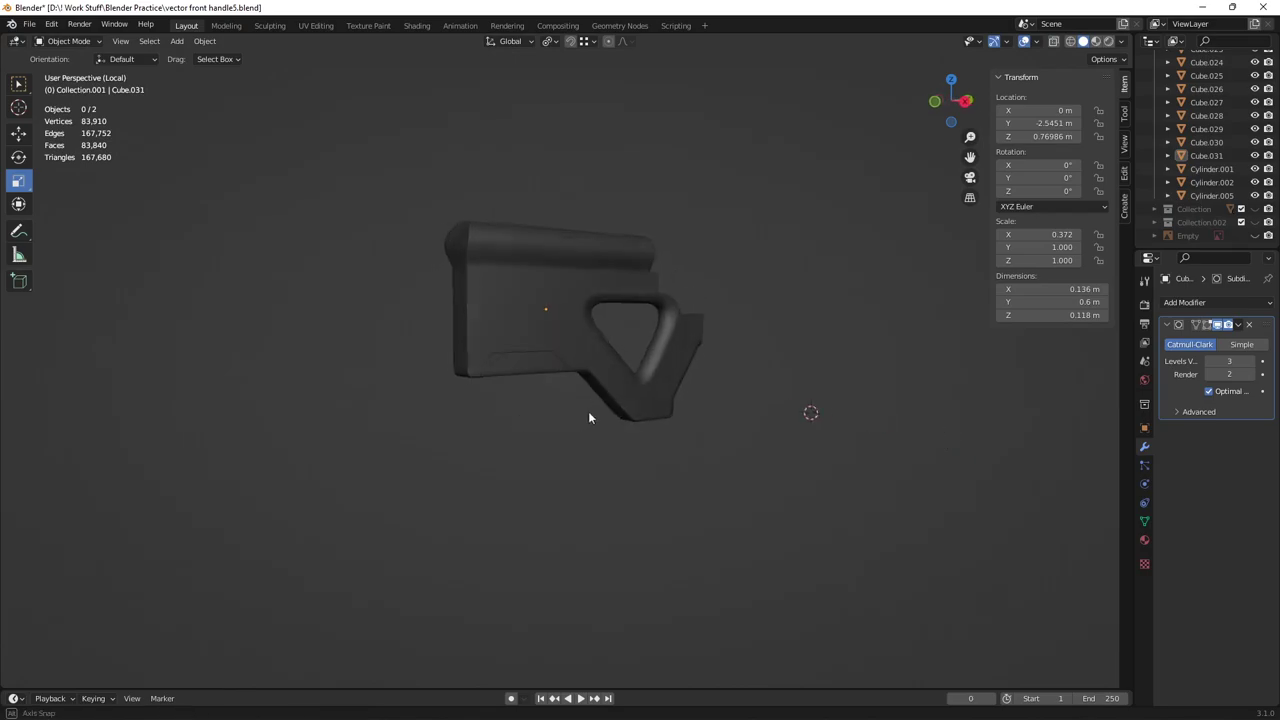
{"action": "middle_click_drag", "start_coordinate": [588, 411], "coordinate": [514, 394]}
{"action": "scroll", "coordinate": [500, 380], "scroll_direction": "up", "scroll_amount": 4}
{"action": "scroll", "coordinate": [480, 345], "scroll_direction": "down", "scroll_amount": 1}
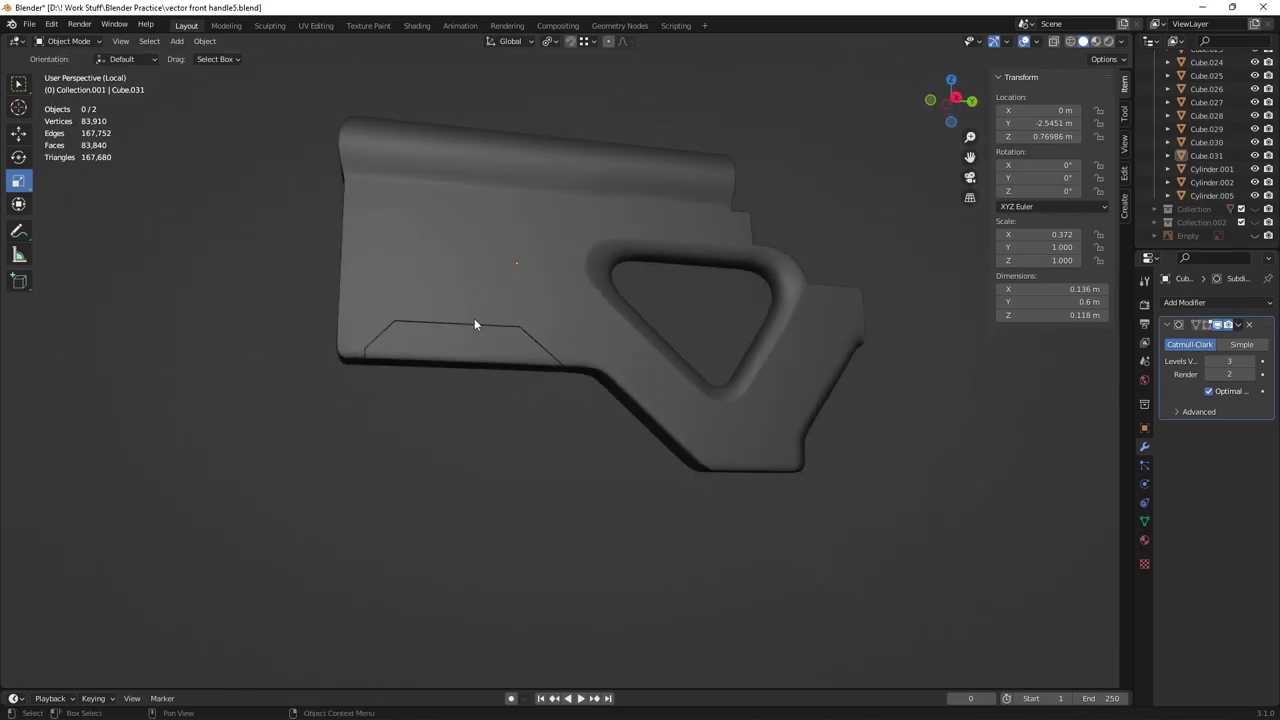
{"action": "scroll", "coordinate": [500, 332], "scroll_direction": "down", "scroll_amount": 3}
{"action": "middle_click_drag", "start_coordinate": [509, 329], "coordinate": [518, 397]}
{"action": "scroll", "coordinate": [510, 258], "scroll_direction": "up", "scroll_amount": 6}
{"action": "scroll", "coordinate": [550, 410], "scroll_direction": "up", "scroll_amount": 4}
{"action": "scroll", "coordinate": [518, 217], "scroll_direction": "down", "scroll_amount": 7}
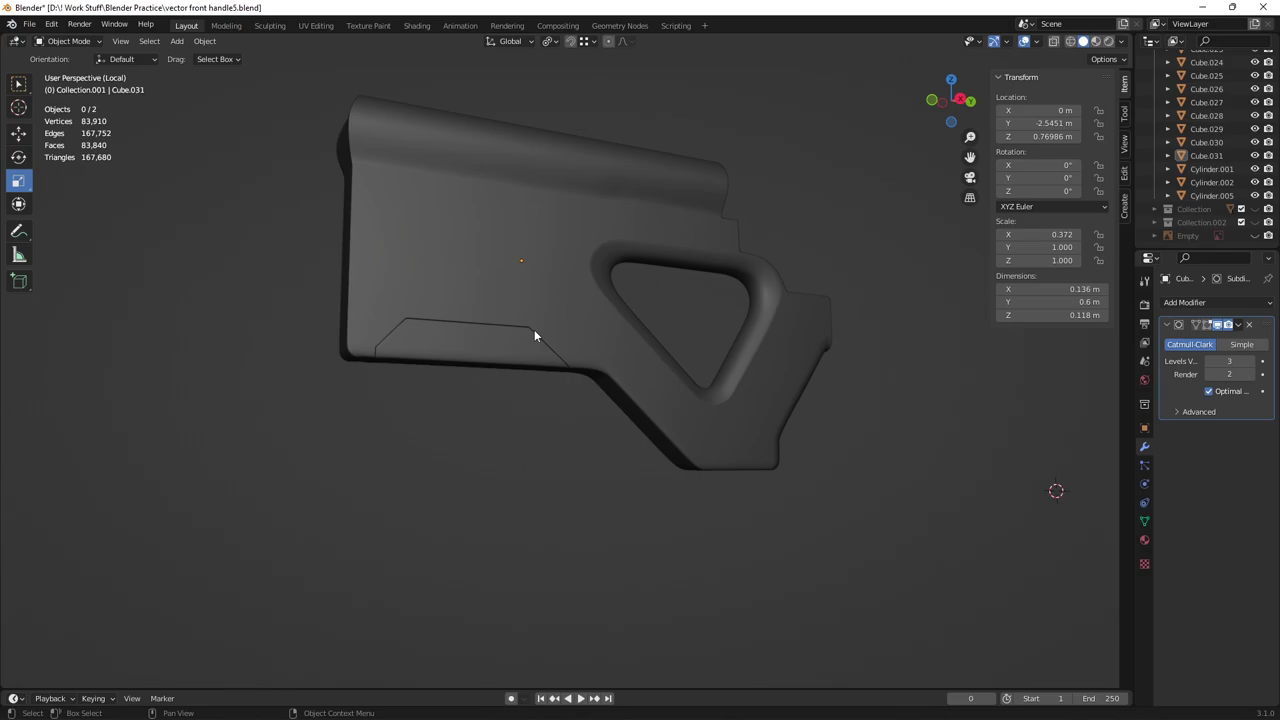
{"action": "middle_click_drag", "start_coordinate": [534, 333], "coordinate": [548, 420]}
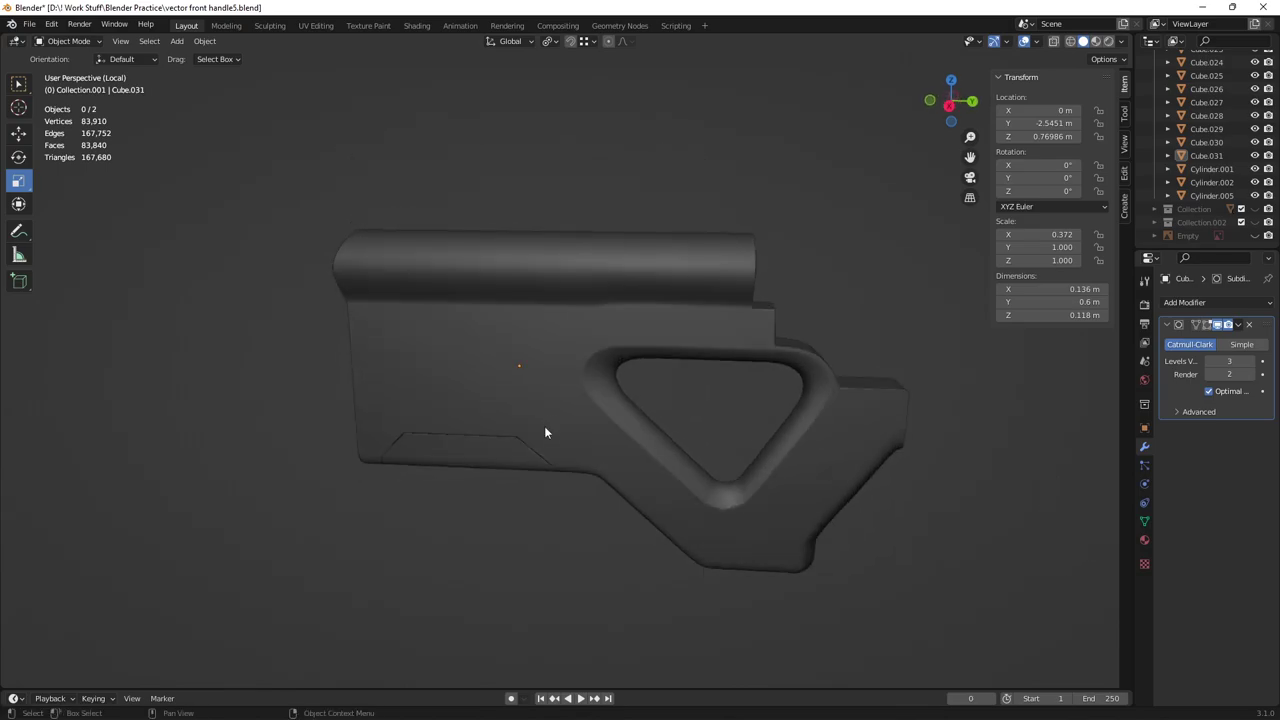